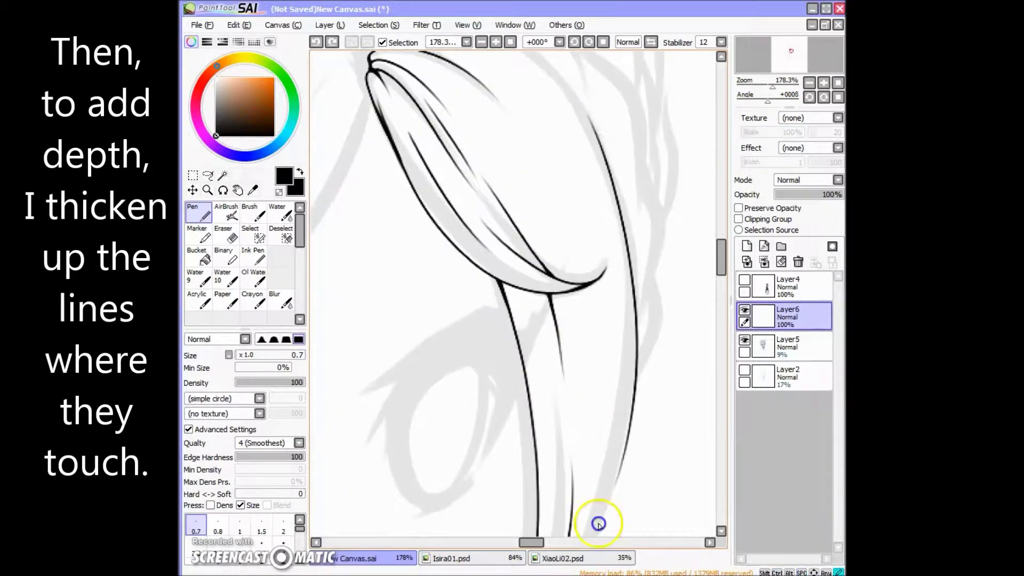
- Thicken the line junctions along the right-hand side lock and ink the outer hair contour above it up toward the parting
{"action": "scroll", "coordinate": [535, 361], "scroll_direction": "up", "scroll_amount": 4}
{"action": "mouse_move", "coordinate": [533, 368]}
{"action": "left_mouse_down"}
{"action": "mouse_move", "coordinate": [606, 225]}
{"action": "mouse_move", "coordinate": [482, 364]}
{"action": "mouse_move", "coordinate": [491, 346]}
{"action": "left_mouse_up"}
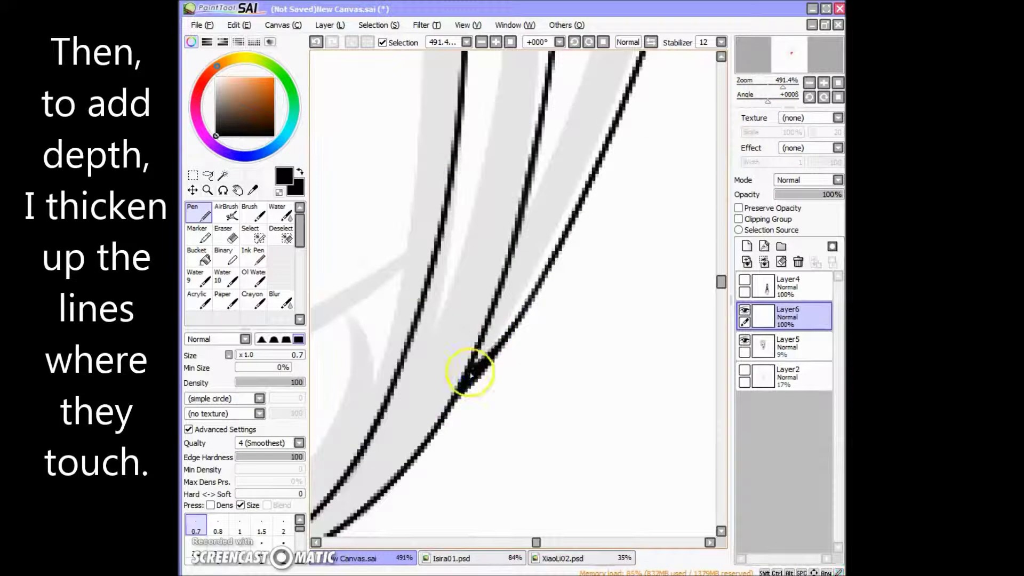
{"action": "scroll", "coordinate": [528, 354], "scroll_direction": "down", "scroll_amount": 3}
{"action": "scroll", "coordinate": [555, 222], "scroll_direction": "up", "scroll_amount": 2}
{"action": "left_click_drag", "start_coordinate": [555, 222], "coordinate": [530, 297]}
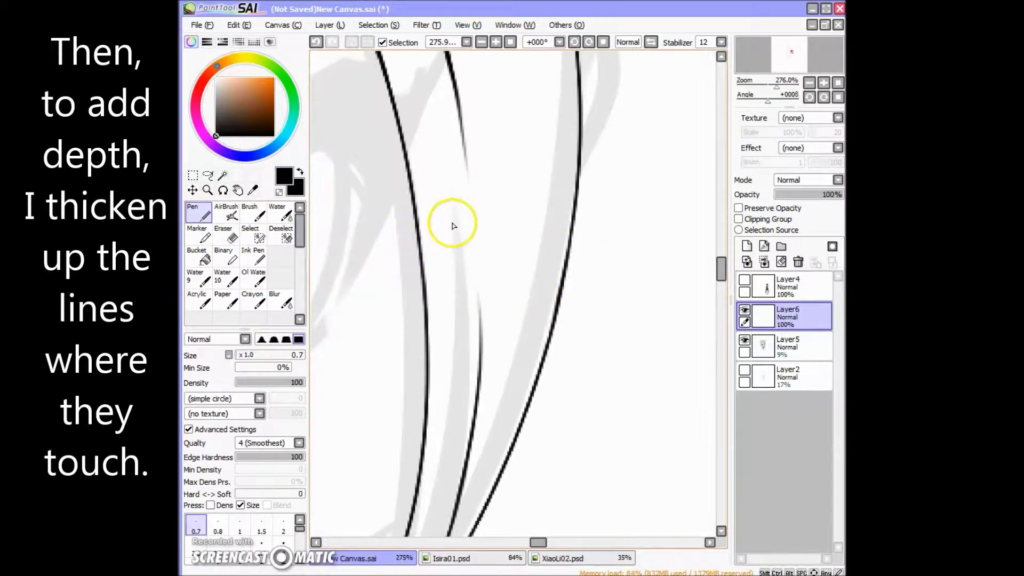
{"action": "mouse_move", "coordinate": [417, 215]}
{"action": "left_mouse_down"}
{"action": "mouse_move", "coordinate": [468, 320]}
{"action": "mouse_move", "coordinate": [594, 290]}
{"action": "left_mouse_up"}
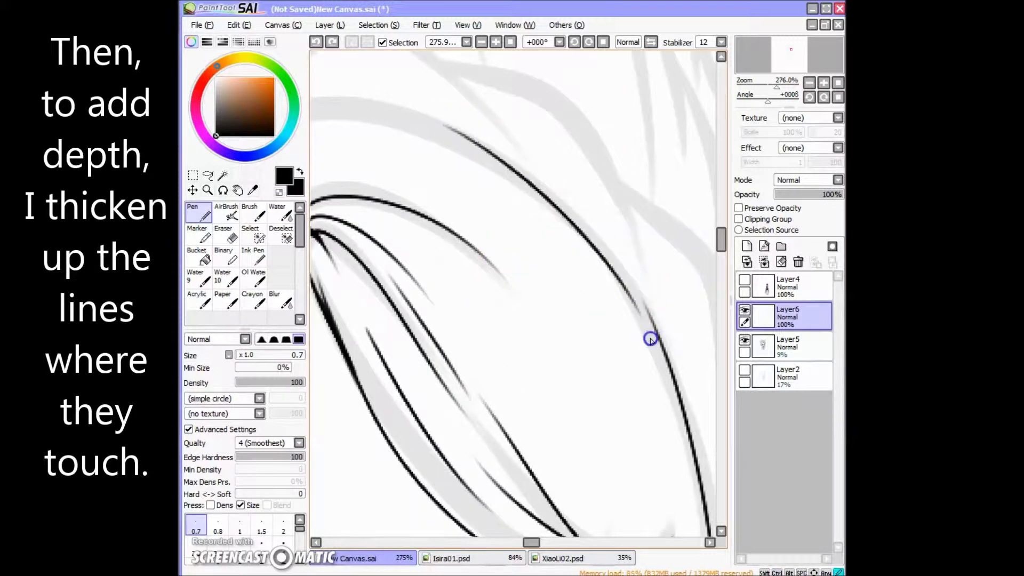
{"action": "left_click_drag", "start_coordinate": [443, 128], "coordinate": [507, 185]}
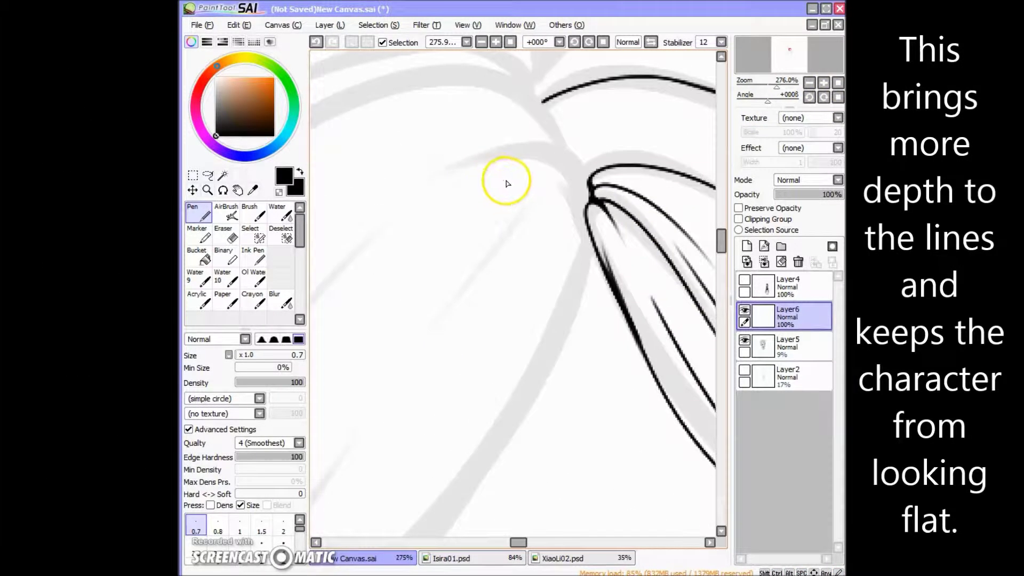
- Ink short strands at the parting point and the lower contour and inner strand of the large left bang
{"action": "left_click_drag", "start_coordinate": [582, 192], "coordinate": [612, 120]}
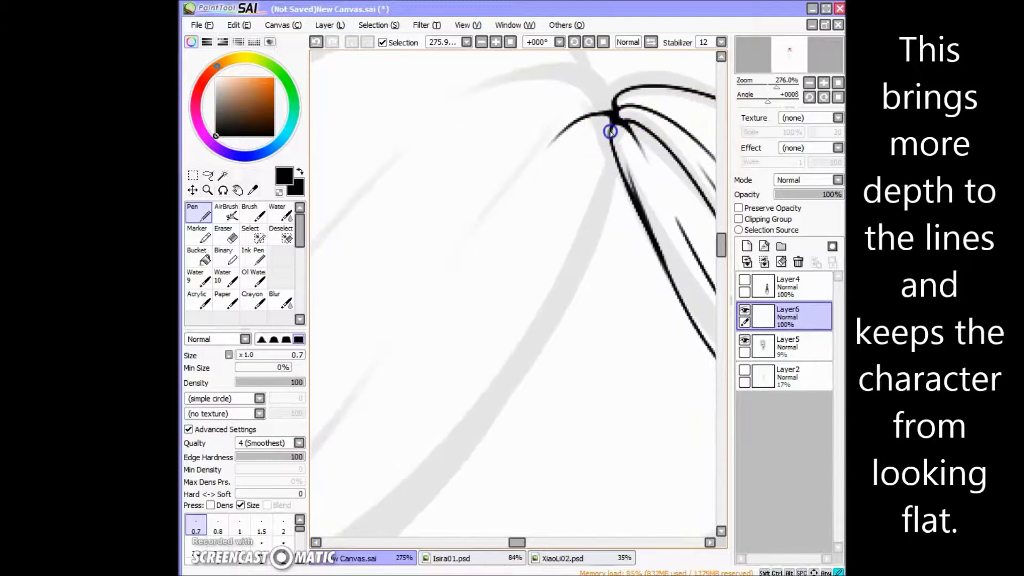
{"action": "scroll", "coordinate": [567, 188], "scroll_direction": "down", "scroll_amount": 5}
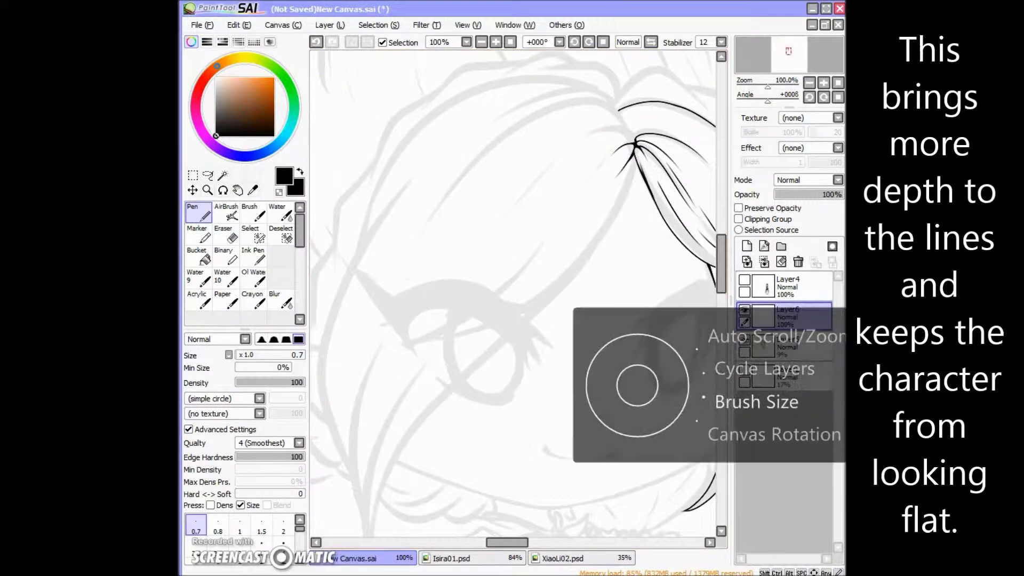
{"action": "key", "text": "space"}
{"action": "scroll", "coordinate": [547, 193], "scroll_direction": "up", "scroll_amount": 3}
{"action": "scroll", "coordinate": [599, 211], "scroll_direction": "up", "scroll_amount": 2}
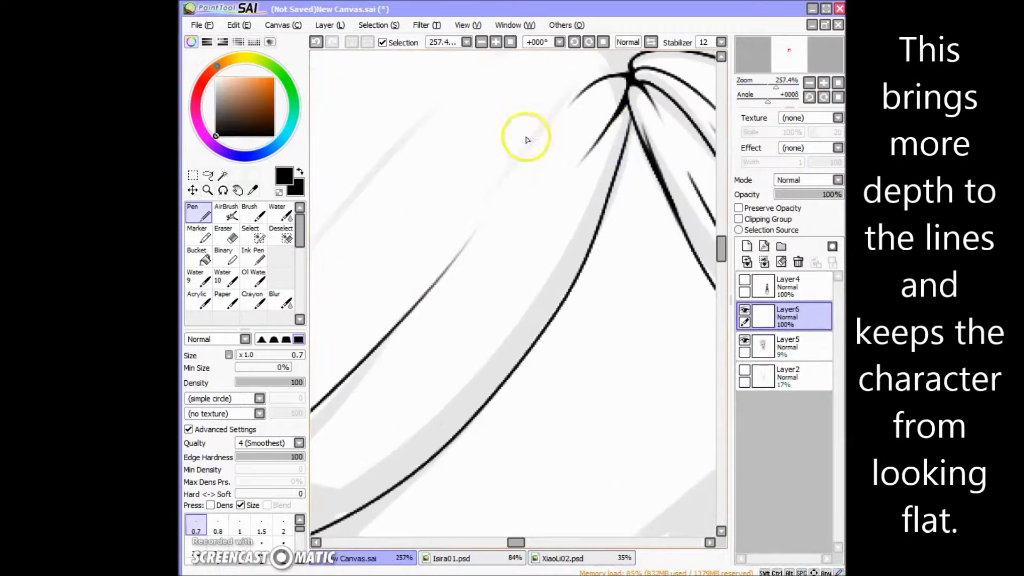
{"action": "left_click_drag", "start_coordinate": [630, 118], "coordinate": [489, 105]}
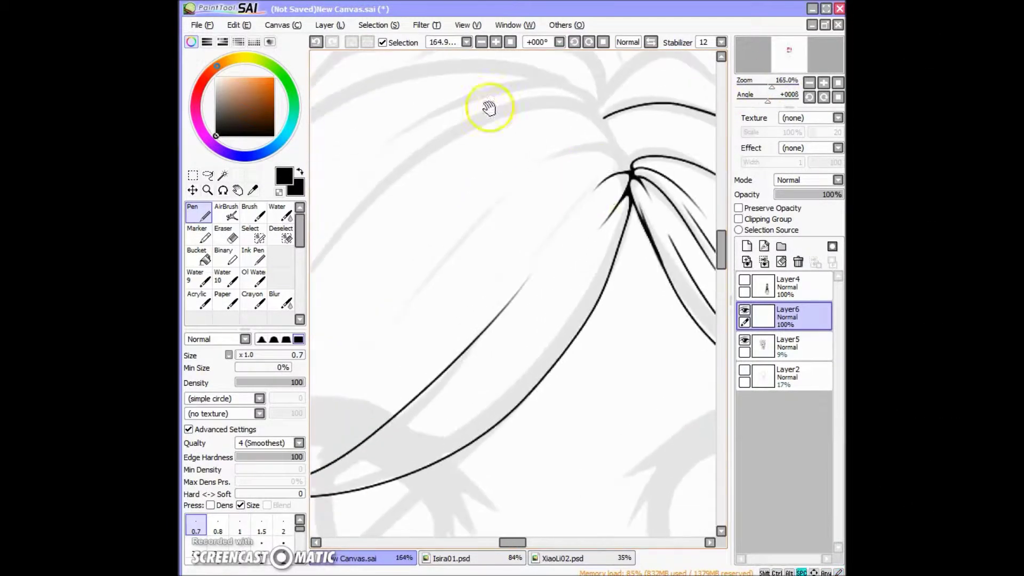
- Add a tapered inner strand from the parting and ink the curve above it on the left bang
{"action": "scroll", "coordinate": [484, 204], "scroll_direction": "up", "scroll_amount": 2}
{"action": "left_click_drag", "start_coordinate": [485, 204], "coordinate": [583, 114]}
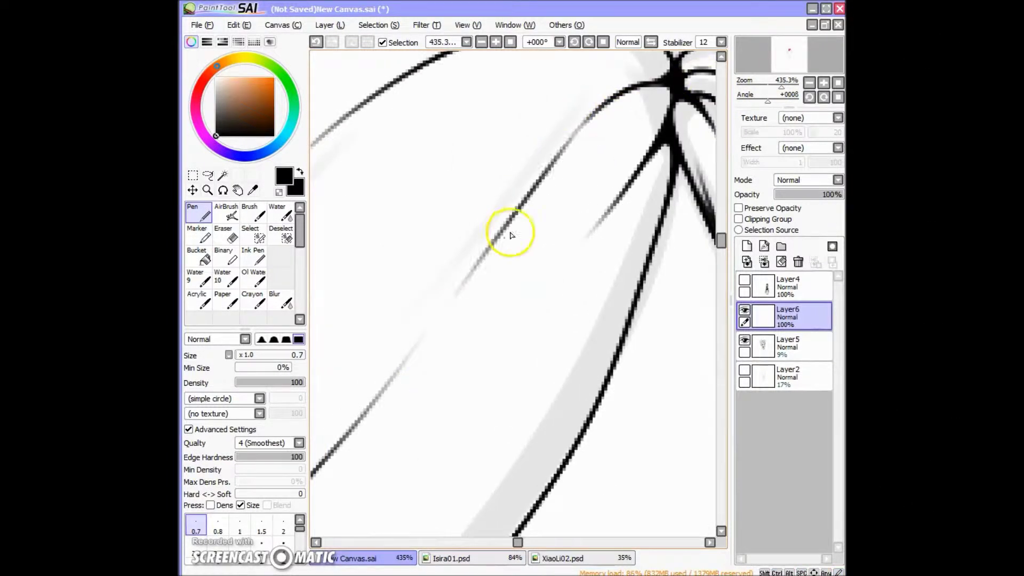
{"action": "left_click_drag", "start_coordinate": [441, 245], "coordinate": [754, 94]}
{"action": "scroll", "coordinate": [530, 121], "scroll_direction": "down", "scroll_amount": 5}
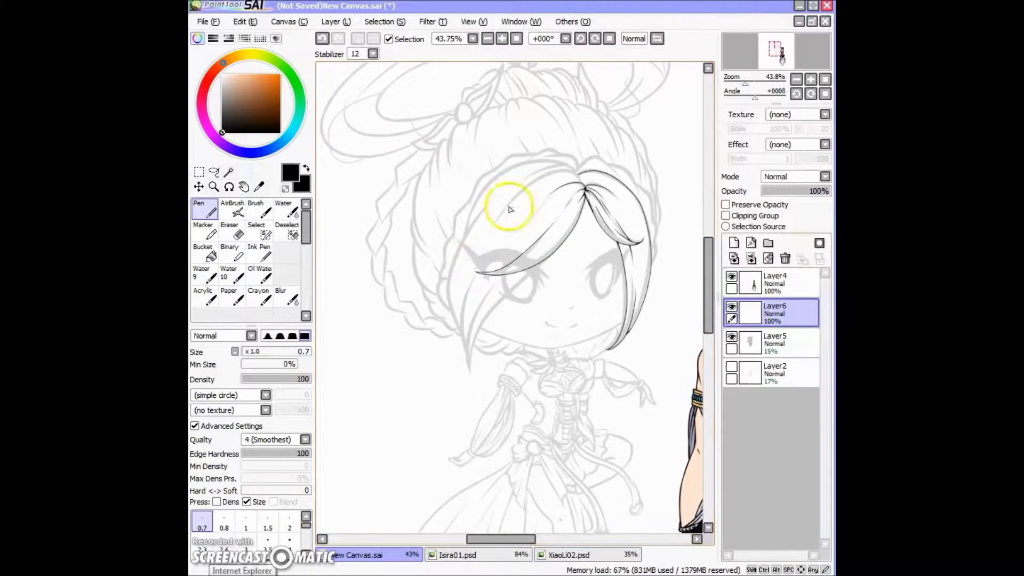
- Ink the long side lock under the left bang down to its pointed tip, thickening the lines where they meet
{"action": "scroll", "coordinate": [509, 210], "scroll_direction": "up", "scroll_amount": 5}
{"action": "mouse_move", "coordinate": [572, 240]}
{"action": "left_mouse_down"}
{"action": "mouse_move", "coordinate": [442, 320]}
{"action": "mouse_move", "coordinate": [383, 377]}
{"action": "mouse_move", "coordinate": [423, 484]}
{"action": "left_mouse_up"}
{"action": "left_click", "coordinate": [810, 80]}
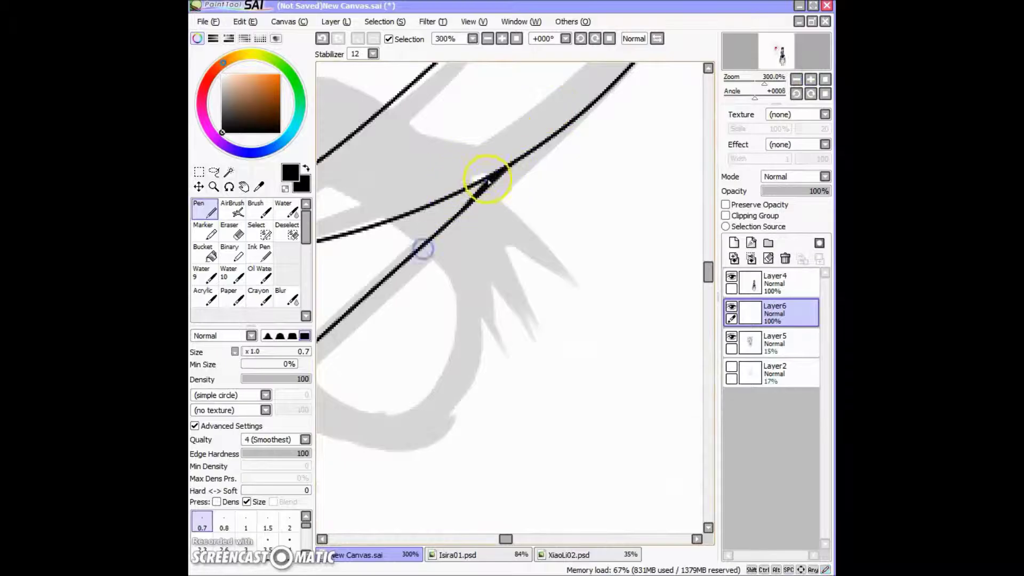
{"action": "left_click_drag", "start_coordinate": [433, 212], "coordinate": [464, 254]}
{"action": "mouse_move", "coordinate": [496, 130]}
{"action": "left_mouse_down"}
{"action": "mouse_move", "coordinate": [425, 313]}
{"action": "mouse_move", "coordinate": [427, 359]}
{"action": "left_mouse_up"}
{"action": "left_click_drag", "start_coordinate": [764, 84], "coordinate": [763, 84]}
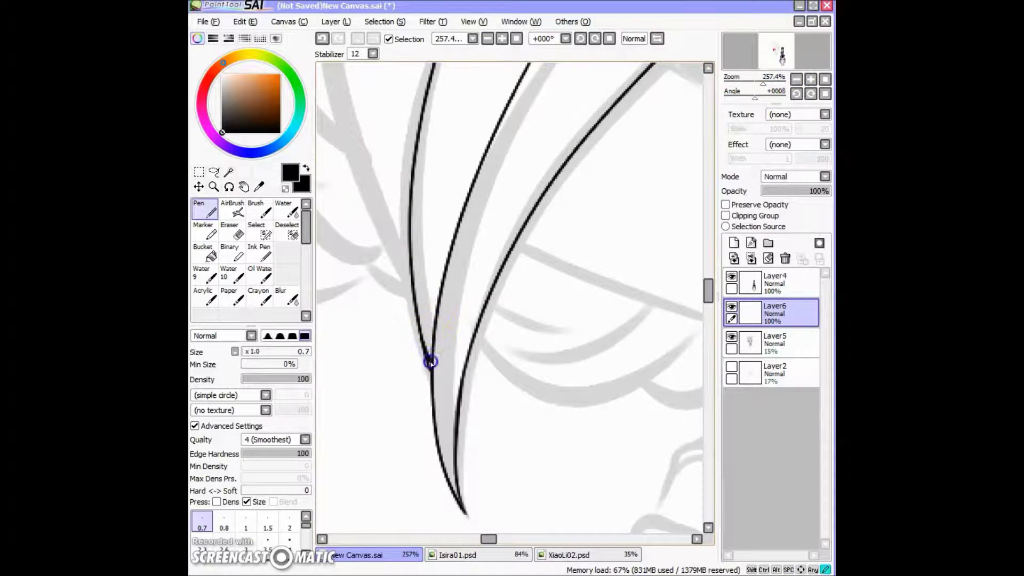
- Thicken the junctions of the left side lock near its tip and where it emerges beneath the bang
{"action": "mouse_move", "coordinate": [432, 383]}
{"action": "left_mouse_down"}
{"action": "mouse_move", "coordinate": [468, 370]}
{"action": "mouse_move", "coordinate": [358, 258]}
{"action": "mouse_move", "coordinate": [396, 257]}
{"action": "left_mouse_up"}
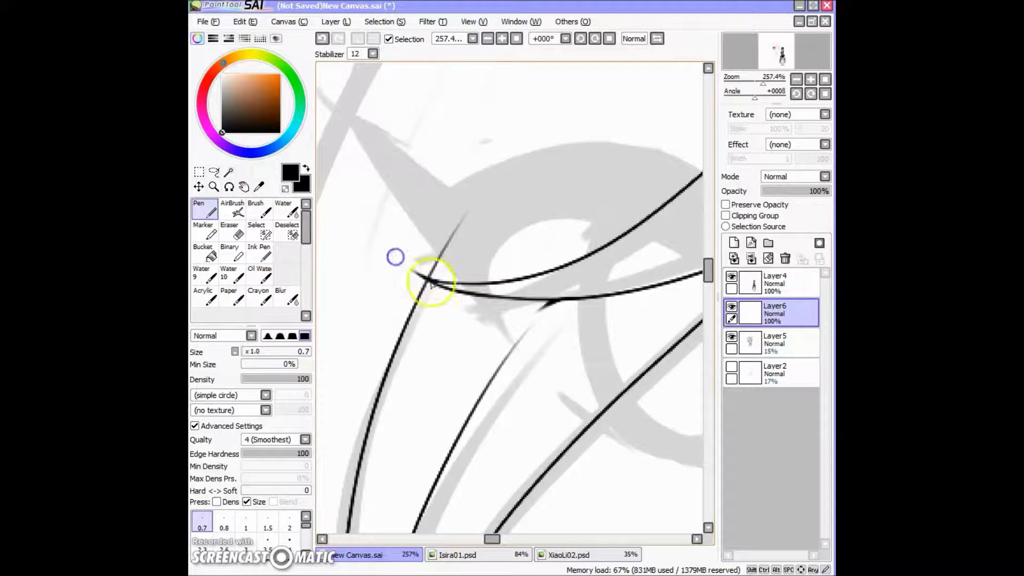
{"action": "mouse_move", "coordinate": [393, 308]}
{"action": "left_mouse_down"}
{"action": "mouse_move", "coordinate": [377, 119]}
{"action": "mouse_move", "coordinate": [553, 80]}
{"action": "left_mouse_up"}
{"action": "scroll", "coordinate": [473, 350], "scroll_direction": "up", "scroll_amount": 2}
{"action": "key", "text": "bracketright"}
{"action": "key", "text": "bracketleft"}
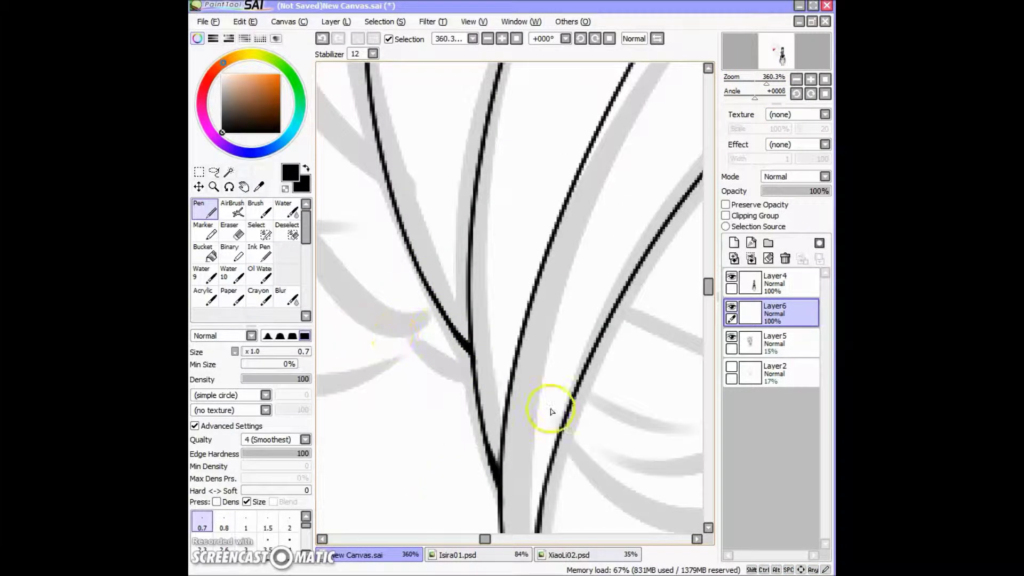
- Ink the upper contour of the left bang up to the parting and thicken the joints there
{"action": "left_click_drag", "start_coordinate": [766, 84], "coordinate": [759, 87]}
{"action": "left_click_drag", "start_coordinate": [437, 384], "coordinate": [395, 293]}
{"action": "scroll", "coordinate": [546, 277], "scroll_direction": "up", "scroll_amount": 3}
{"action": "left_click_drag", "start_coordinate": [521, 274], "coordinate": [549, 274]}
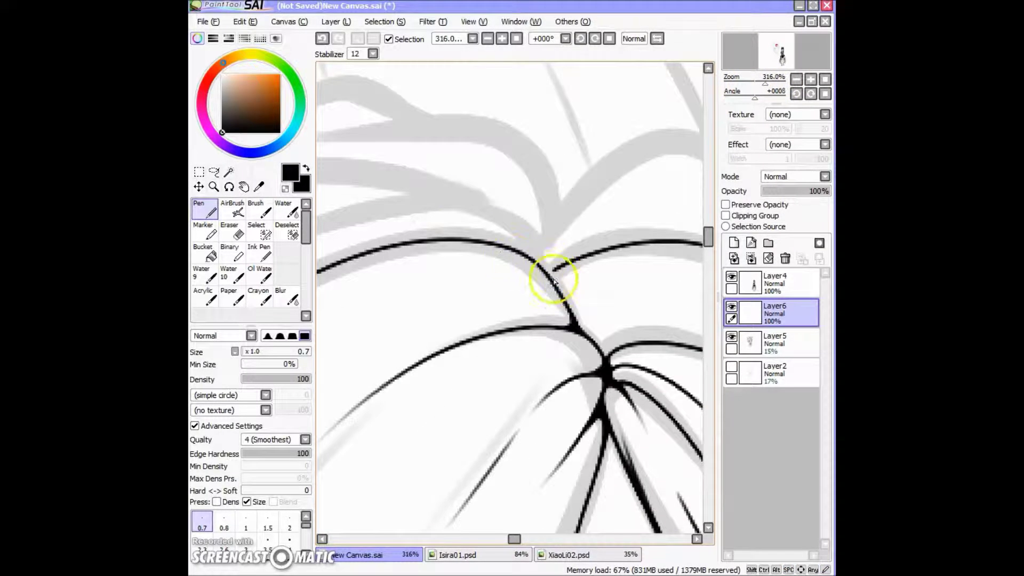
- Ink the first braid segment left of the parting, with fold lines and thickened corners along the hairline
{"action": "scroll", "coordinate": [567, 267], "scroll_direction": "down", "scroll_amount": 5}
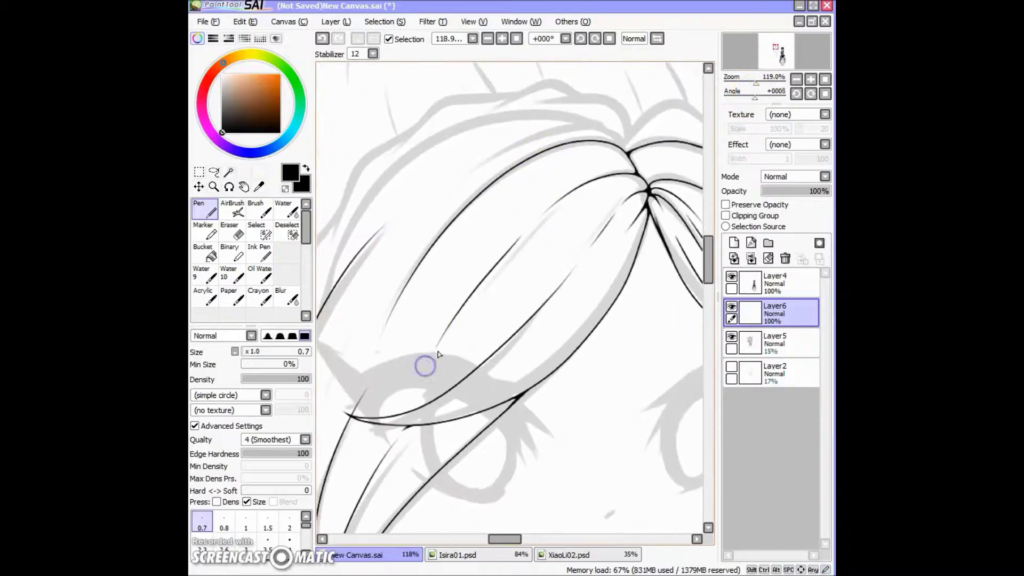
{"action": "left_click_drag", "start_coordinate": [389, 229], "coordinate": [514, 183]}
{"action": "left_click", "coordinate": [754, 88]}
{"action": "left_click_drag", "start_coordinate": [407, 233], "coordinate": [497, 184]}
{"action": "mouse_move", "coordinate": [432, 198]}
{"action": "left_mouse_down"}
{"action": "mouse_move", "coordinate": [542, 213]}
{"action": "mouse_move", "coordinate": [542, 251]}
{"action": "mouse_move", "coordinate": [585, 242]}
{"action": "mouse_move", "coordinate": [587, 274]}
{"action": "mouse_move", "coordinate": [599, 206]}
{"action": "mouse_move", "coordinate": [615, 215]}
{"action": "mouse_move", "coordinate": [563, 184]}
{"action": "mouse_move", "coordinate": [656, 201]}
{"action": "mouse_move", "coordinate": [616, 221]}
{"action": "left_mouse_up"}
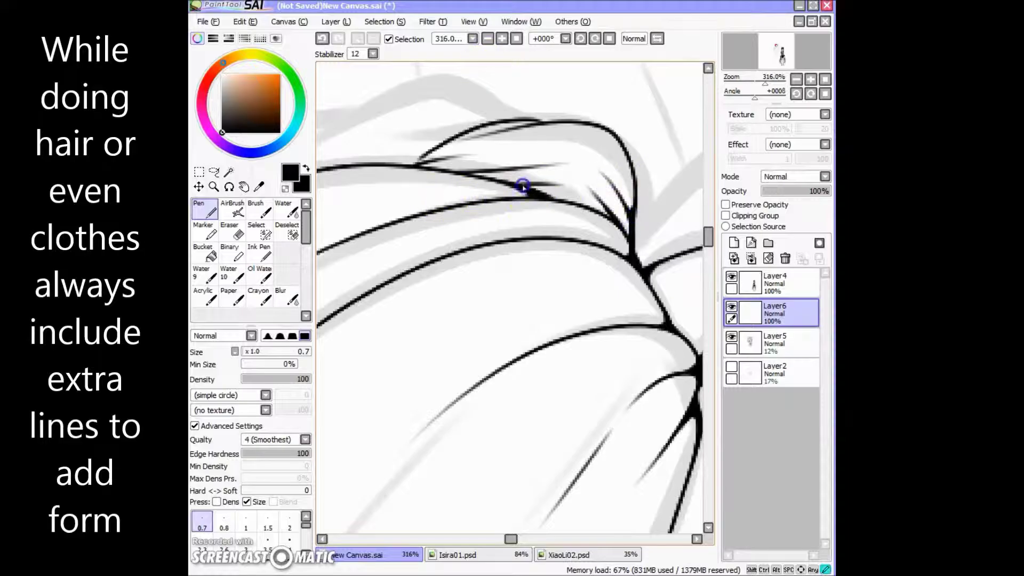
{"action": "left_click_drag", "start_coordinate": [407, 160], "coordinate": [468, 199]}
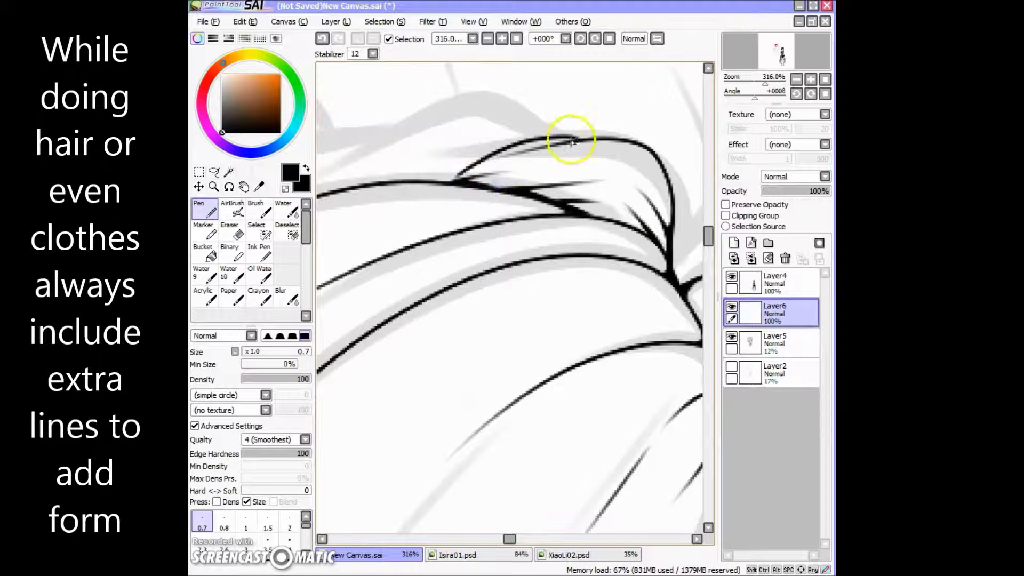
- Ink the second braid segment to the left and fill it with tapered fold lines
{"action": "mouse_move", "coordinate": [550, 145]}
{"action": "left_mouse_down"}
{"action": "mouse_move", "coordinate": [521, 210]}
{"action": "mouse_move", "coordinate": [595, 173]}
{"action": "mouse_move", "coordinate": [456, 212]}
{"action": "left_mouse_up"}
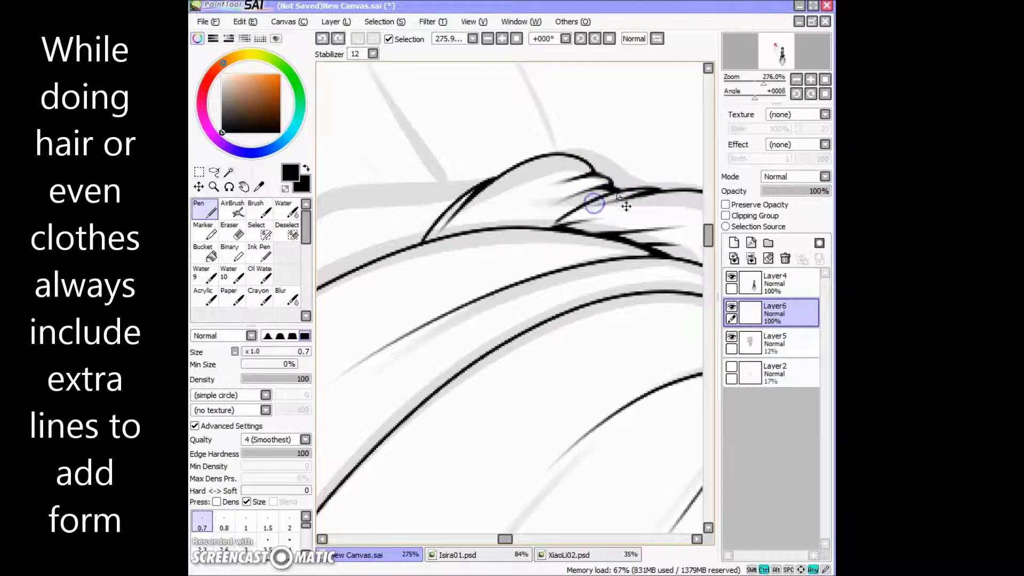
{"action": "left_click_drag", "start_coordinate": [447, 236], "coordinate": [487, 155]}
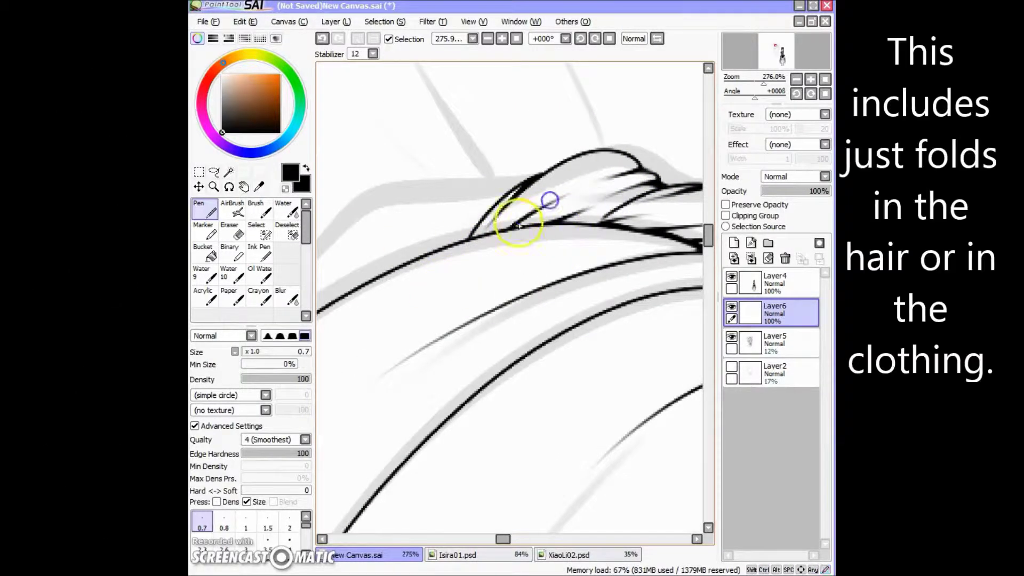
{"action": "left_click_drag", "start_coordinate": [598, 167], "coordinate": [552, 214]}
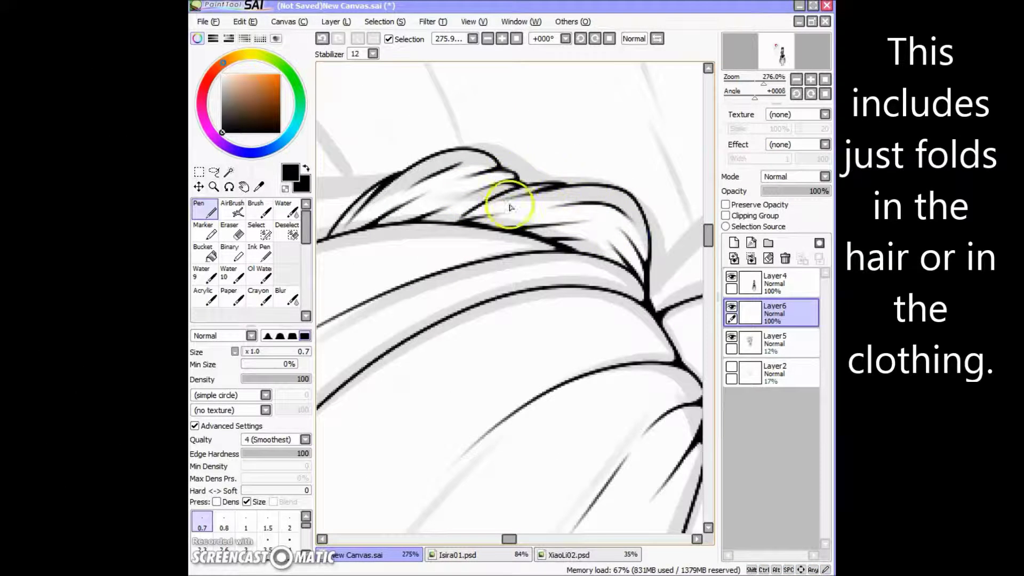
{"action": "mouse_move", "coordinate": [507, 181]}
{"action": "left_mouse_down"}
{"action": "mouse_move", "coordinate": [524, 267]}
{"action": "mouse_move", "coordinate": [521, 229]}
{"action": "mouse_move", "coordinate": [596, 191]}
{"action": "left_mouse_up"}
- Continue the braid down the left hairline with further overlapping segments and short fold lines inside them
{"action": "scroll", "coordinate": [553, 160], "scroll_direction": "down", "scroll_amount": 3}
{"action": "scroll", "coordinate": [618, 183], "scroll_direction": "up", "scroll_amount": 1}
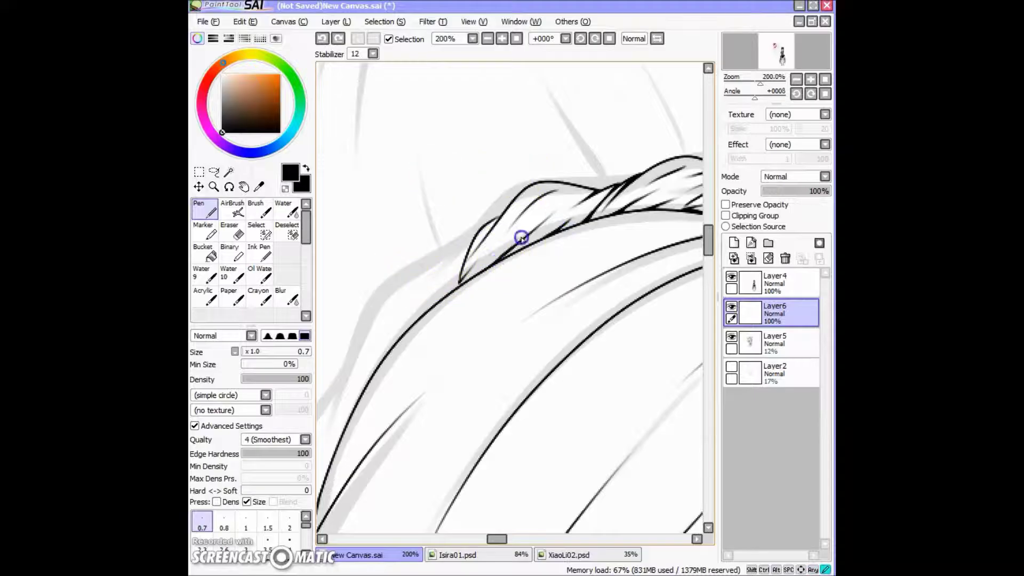
{"action": "left_click_drag", "start_coordinate": [499, 260], "coordinate": [542, 228]}
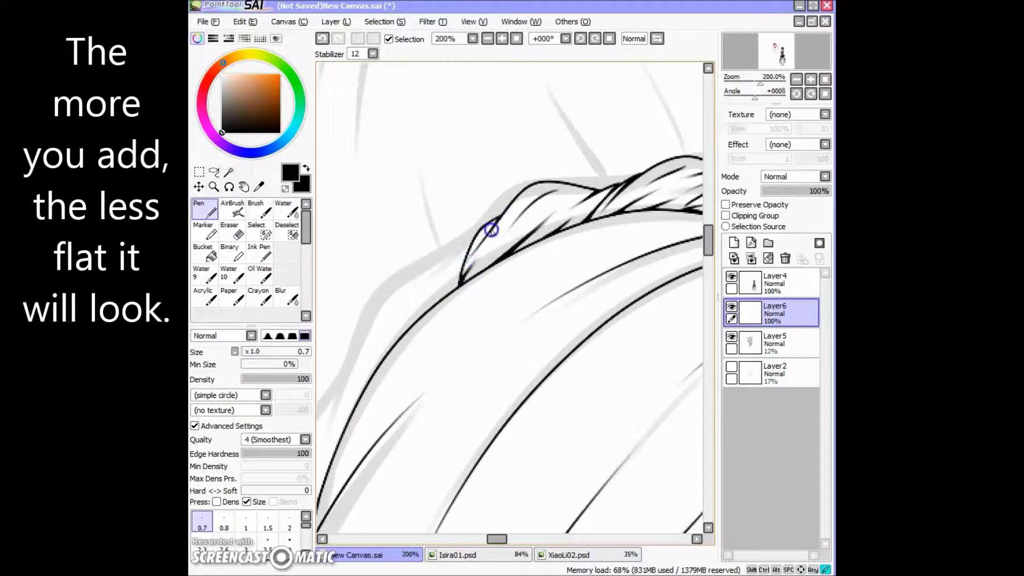
- Ink the braid segment where the hairline turns downward, thickening its overlap and adding inner fold lines
{"action": "scroll", "coordinate": [509, 220], "scroll_direction": "down", "scroll_amount": 5}
{"action": "left_click_drag", "start_coordinate": [335, 226], "coordinate": [457, 228]}
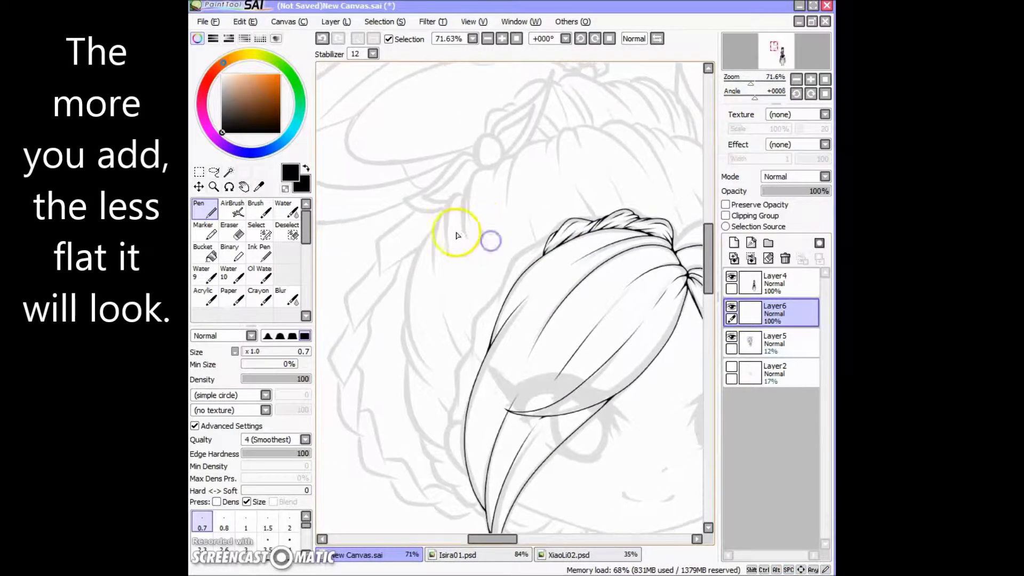
{"action": "scroll", "coordinate": [521, 240], "scroll_direction": "up", "scroll_amount": 4}
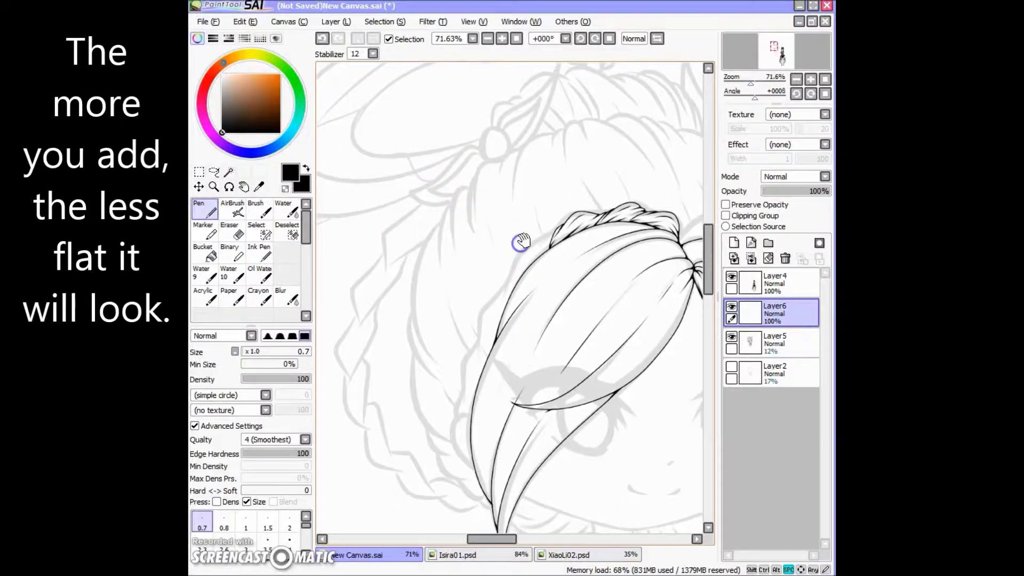
{"action": "left_click_drag", "start_coordinate": [510, 258], "coordinate": [523, 182]}
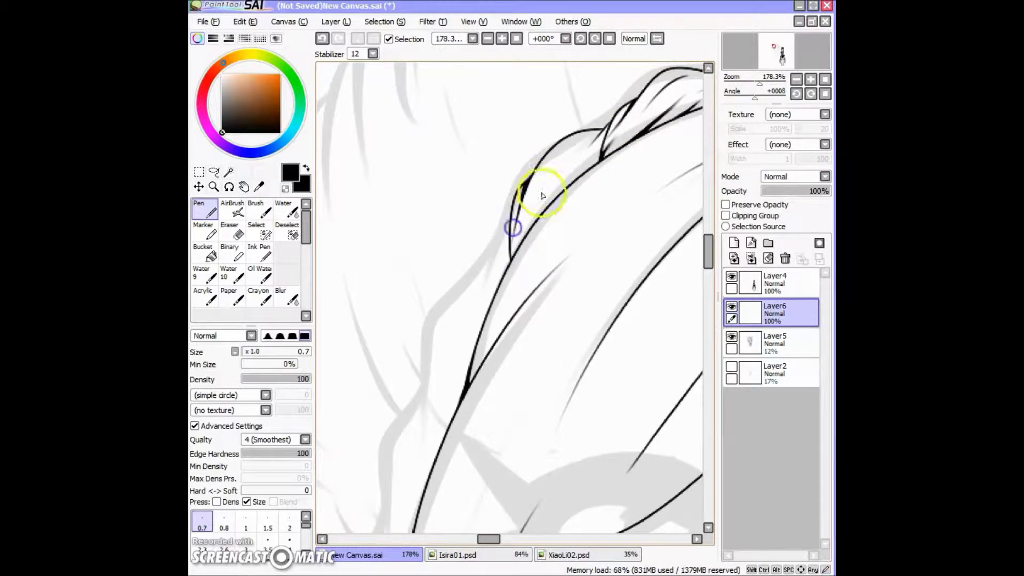
{"action": "mouse_move", "coordinate": [611, 118]}
{"action": "left_mouse_down"}
{"action": "mouse_move", "coordinate": [584, 171]}
{"action": "mouse_move", "coordinate": [532, 215]}
{"action": "left_mouse_up"}
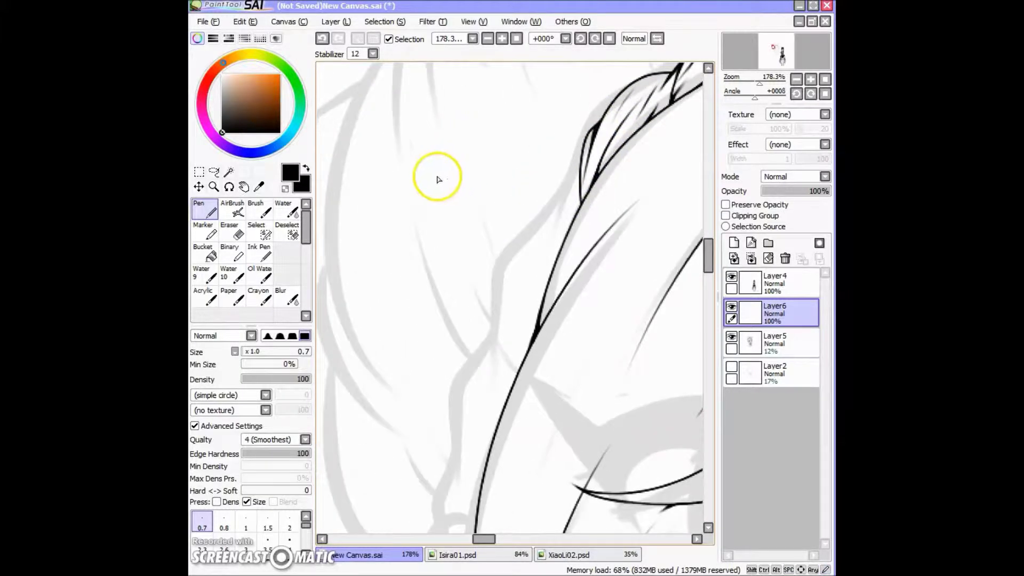
- Ink the next long braid segment beside the left temple, with dark overlaps and tapered fold lines
{"action": "key", "text": "ctrl+z"}
{"action": "left_click_drag", "start_coordinate": [540, 196], "coordinate": [467, 407]}
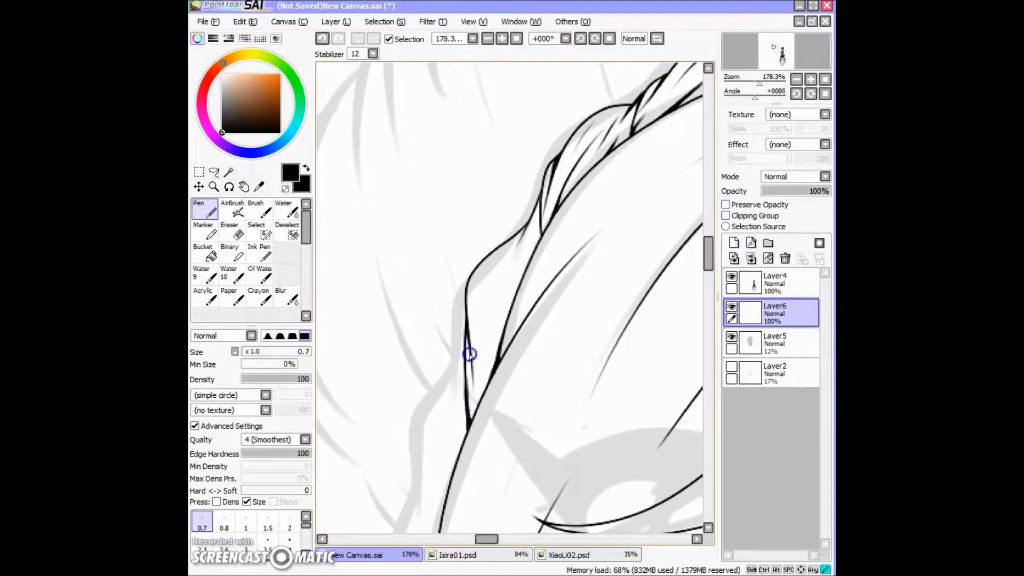
{"action": "left_click_drag", "start_coordinate": [515, 250], "coordinate": [493, 373]}
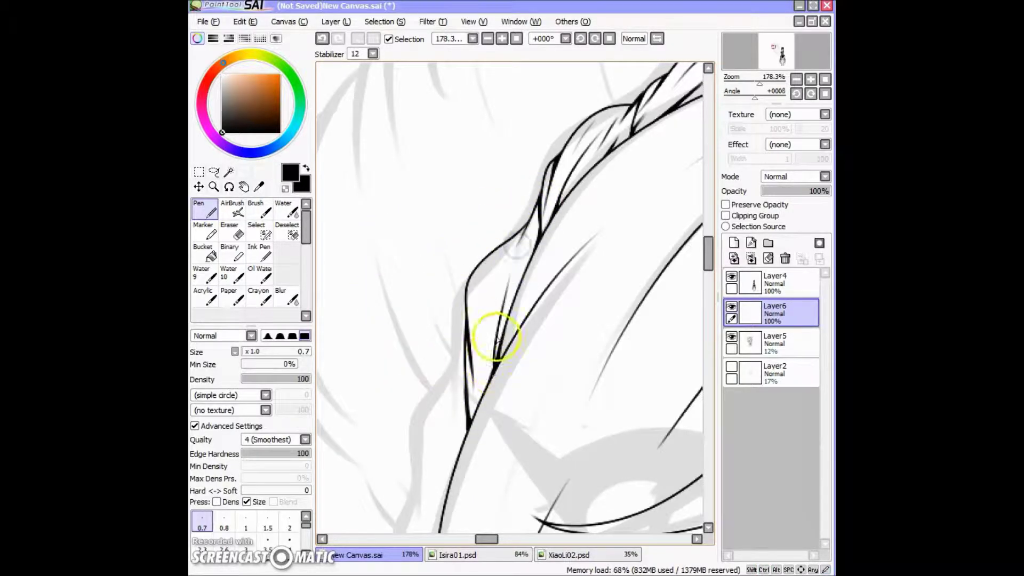
{"action": "mouse_move", "coordinate": [558, 345]}
{"action": "left_mouse_down"}
{"action": "mouse_move", "coordinate": [534, 215]}
{"action": "mouse_move", "coordinate": [509, 394]}
{"action": "left_mouse_up"}
{"action": "key", "text": "ctrl+z"}
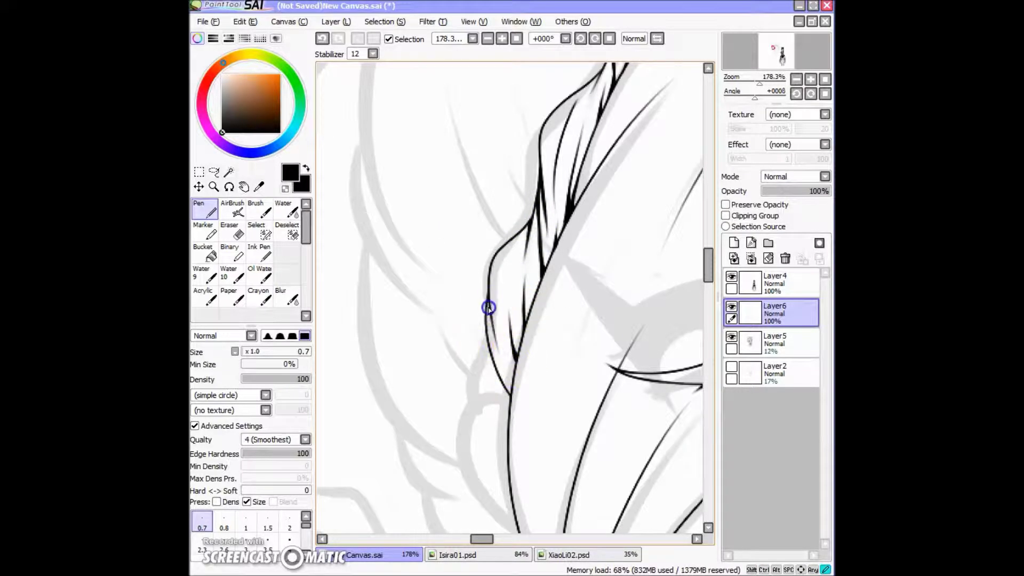
- Finish the lower end of the left braid with a small segment and a rounded loop with inner curves
{"action": "scroll", "coordinate": [516, 251], "scroll_direction": "down", "scroll_amount": 3}
{"action": "left_click_drag", "start_coordinate": [481, 246], "coordinate": [491, 381]}
{"action": "left_click_drag", "start_coordinate": [447, 246], "coordinate": [457, 204]}
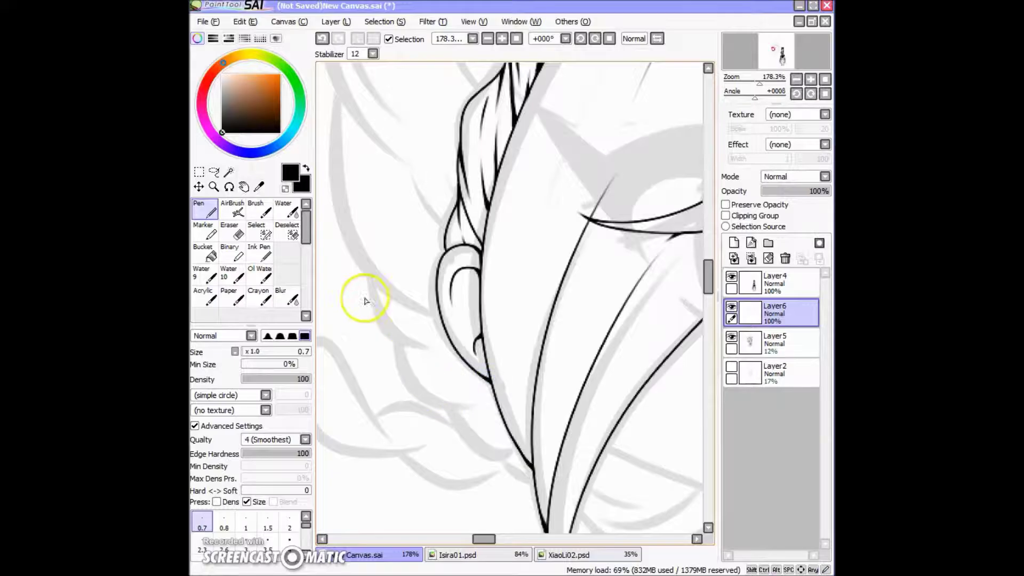
{"action": "scroll", "coordinate": [361, 311], "scroll_direction": "up", "scroll_amount": 1}
{"action": "left_click_drag", "start_coordinate": [451, 250], "coordinate": [437, 289]}
- Ink the first braid segment right of the parting, with fold lines and thickened corners where it meets the hairline
{"action": "scroll", "coordinate": [441, 354], "scroll_direction": "up", "scroll_amount": 5}
{"action": "scroll", "coordinate": [503, 442], "scroll_direction": "right", "scroll_amount": 3}
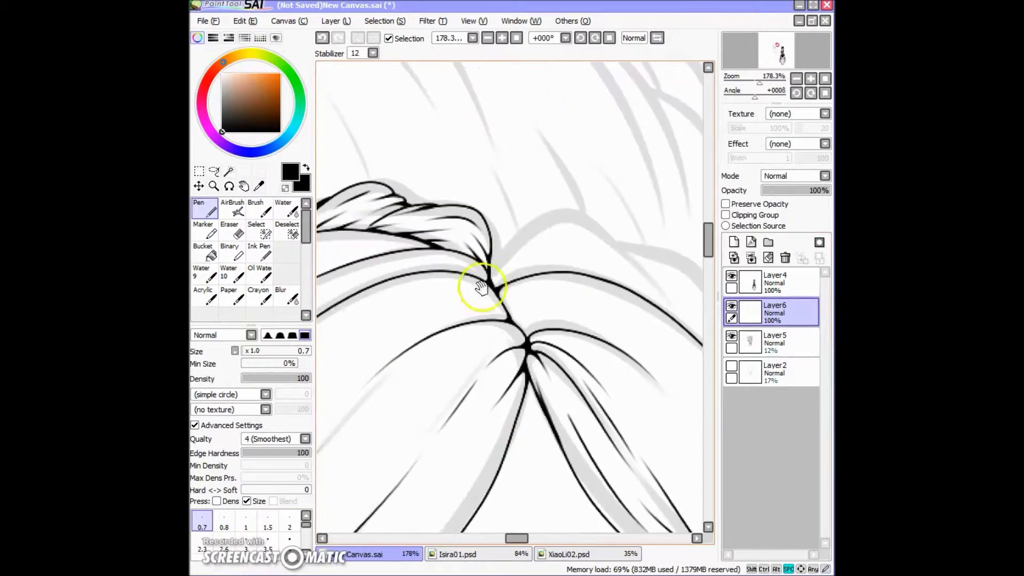
{"action": "key", "text": "ctrl+plus"}
{"action": "left_click_drag", "start_coordinate": [517, 280], "coordinate": [496, 281]}
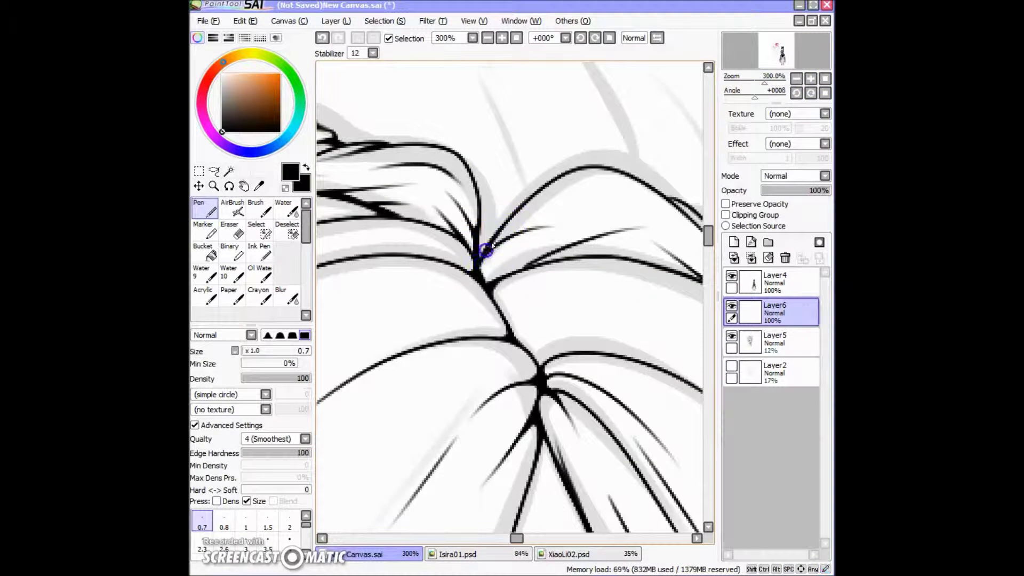
{"action": "scroll", "coordinate": [506, 224], "scroll_direction": "right", "scroll_amount": 2}
{"action": "left_click_drag", "start_coordinate": [576, 245], "coordinate": [637, 288]}
{"action": "left_click_drag", "start_coordinate": [594, 203], "coordinate": [674, 298]}
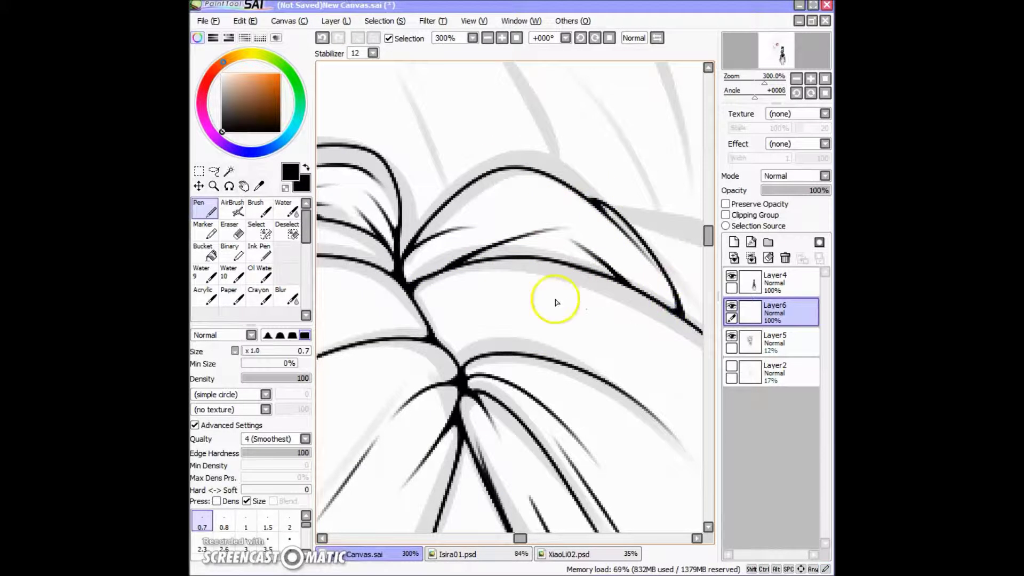
- Ink the second braid segment right of the parting, with a thickened overlap and tapered inner fold lines
{"action": "scroll", "coordinate": [555, 303], "scroll_direction": "right", "scroll_amount": 5}
{"action": "mouse_move", "coordinate": [443, 218]}
{"action": "left_mouse_down"}
{"action": "mouse_move", "coordinate": [594, 300]}
{"action": "mouse_move", "coordinate": [596, 317]}
{"action": "mouse_move", "coordinate": [457, 235]}
{"action": "left_mouse_up"}
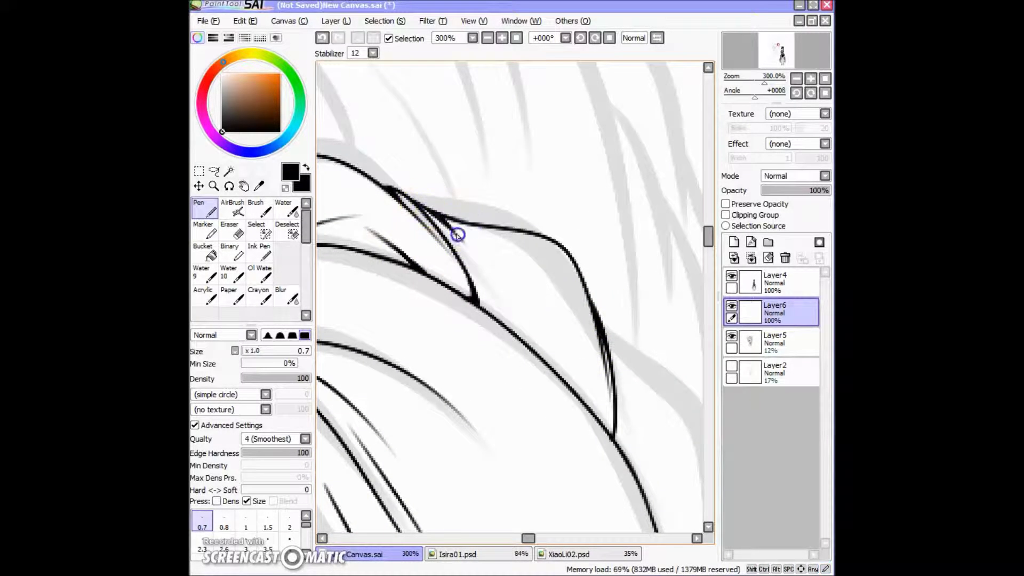
{"action": "mouse_move", "coordinate": [484, 269]}
{"action": "left_mouse_down"}
{"action": "mouse_move", "coordinate": [514, 331]}
{"action": "mouse_move", "coordinate": [584, 380]}
{"action": "mouse_move", "coordinate": [571, 376]}
{"action": "left_mouse_up"}
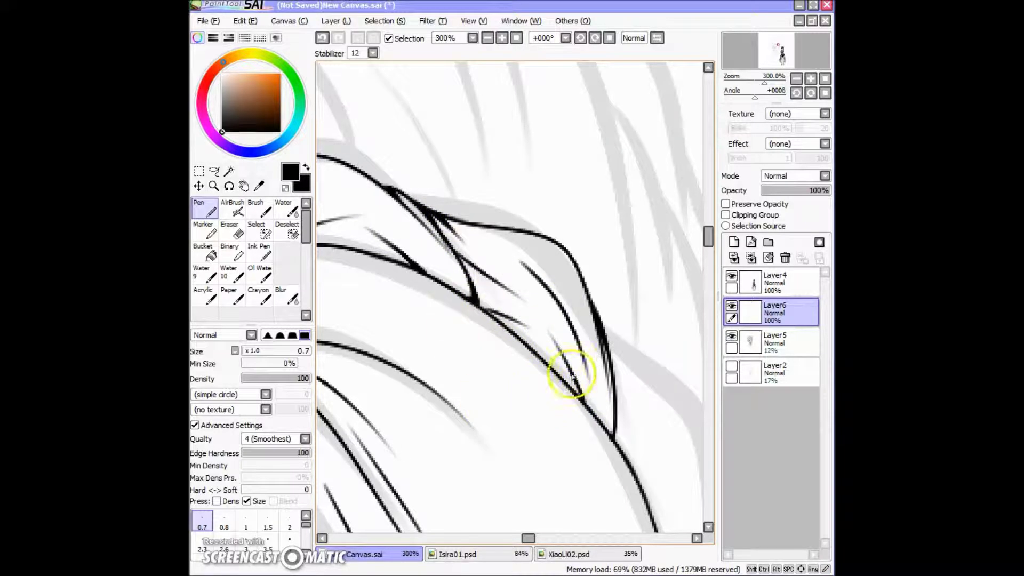
- Ink the long third segment of the right braid where it curves downward, adding dark overlaps and lengthwise fold lines
{"action": "scroll", "coordinate": [487, 280], "scroll_direction": "down", "scroll_amount": 3}
{"action": "scroll", "coordinate": [487, 280], "scroll_direction": "right", "scroll_amount": 2}
{"action": "mouse_move", "coordinate": [446, 165]}
{"action": "left_mouse_down"}
{"action": "mouse_move", "coordinate": [538, 401]}
{"action": "mouse_move", "coordinate": [515, 238]}
{"action": "mouse_move", "coordinate": [521, 449]}
{"action": "left_mouse_up"}
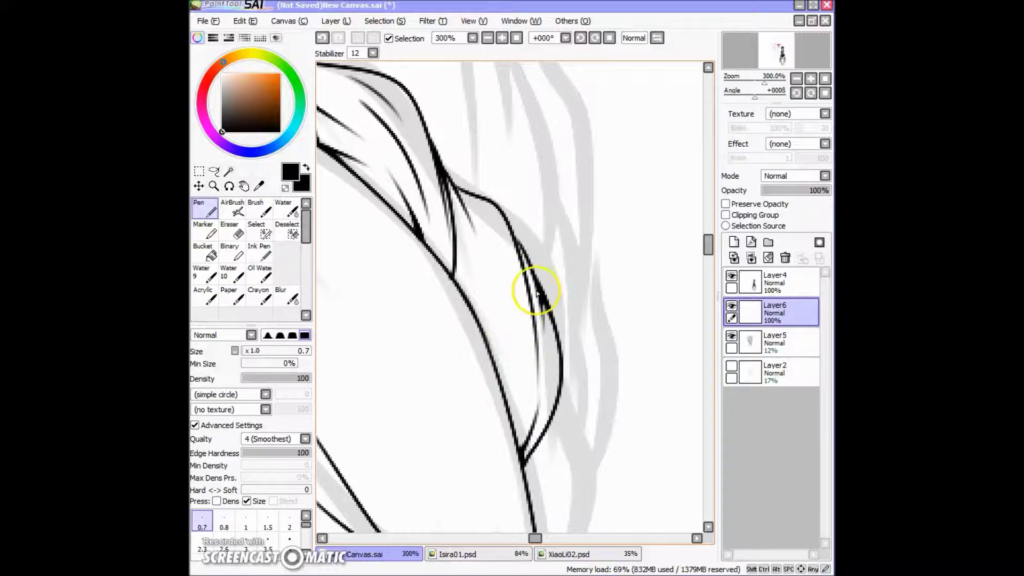
{"action": "left_click_drag", "start_coordinate": [514, 425], "coordinate": [507, 345]}
{"action": "left_click_drag", "start_coordinate": [493, 326], "coordinate": [503, 347]}
{"action": "left_click", "coordinate": [389, 235]}
{"action": "left_click_drag", "start_coordinate": [483, 259], "coordinate": [498, 307]}
{"action": "left_click_drag", "start_coordinate": [493, 234], "coordinate": [521, 400]}
- Ink the smaller lower segments of the right braid down to its end beside the face, with short inner fold lines
{"action": "scroll", "coordinate": [481, 366], "scroll_direction": "down", "scroll_amount": 3}
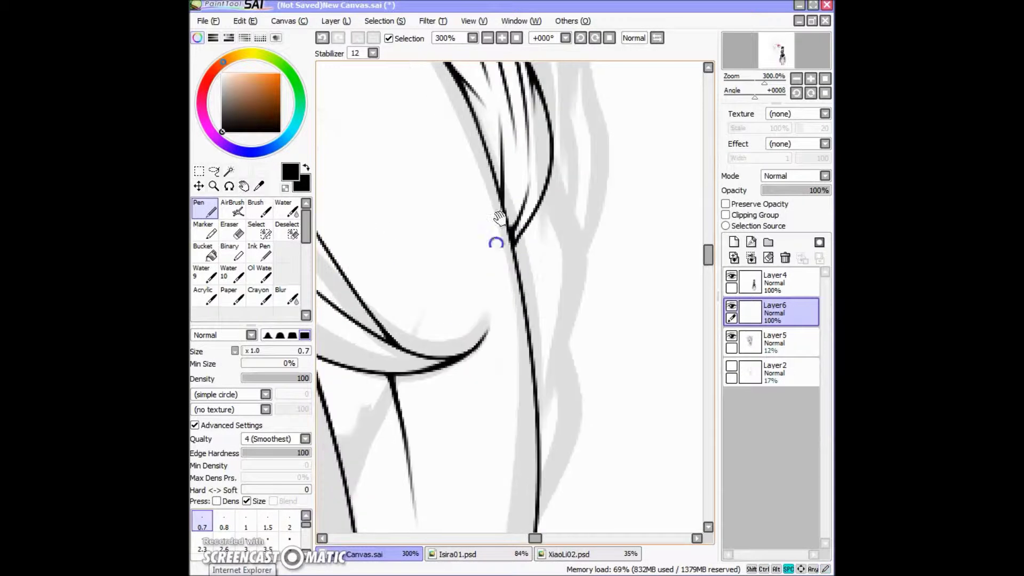
{"action": "left_click_drag", "start_coordinate": [552, 160], "coordinate": [540, 388]}
{"action": "left_click_drag", "start_coordinate": [546, 229], "coordinate": [530, 301]}
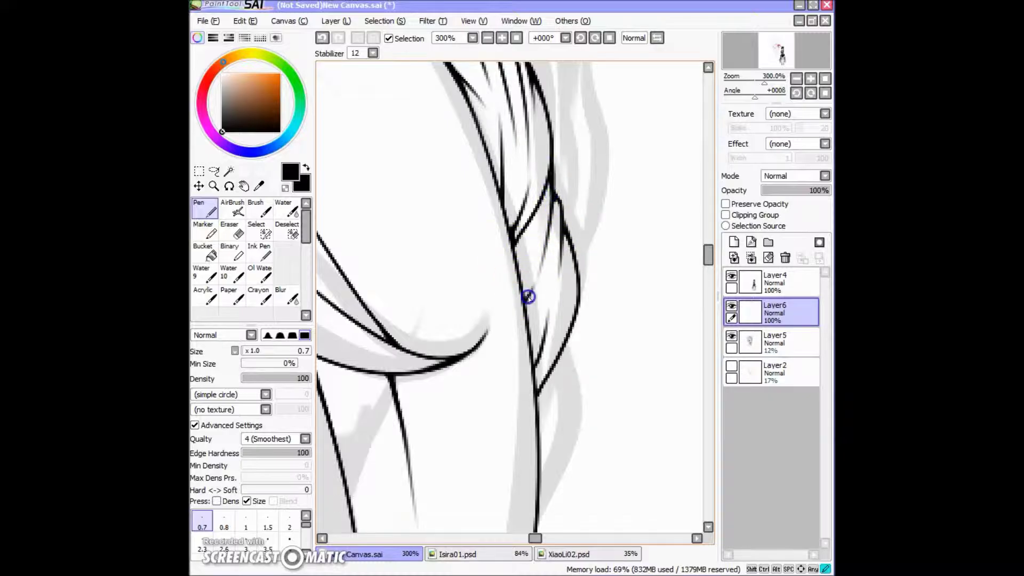
{"action": "scroll", "coordinate": [431, 350], "scroll_direction": "down", "scroll_amount": 3}
{"action": "mouse_move", "coordinate": [586, 181]}
{"action": "left_mouse_down"}
{"action": "mouse_move", "coordinate": [583, 286]}
{"action": "mouse_move", "coordinate": [555, 358]}
{"action": "left_mouse_up"}
{"action": "left_click_drag", "start_coordinate": [584, 285], "coordinate": [572, 323]}
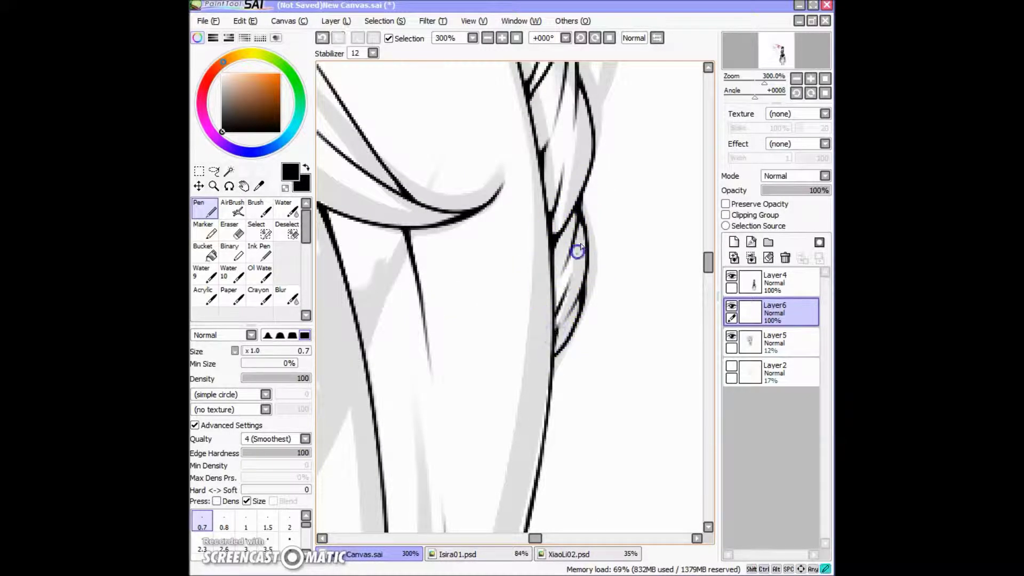
- Hide the faded sketch layer to check the inked braids and bangs, and show it again
{"action": "scroll", "coordinate": [456, 258], "scroll_direction": "down", "scroll_amount": 5}
{"action": "left_click", "coordinate": [731, 336]}
{"action": "left_click", "coordinate": [731, 336]}
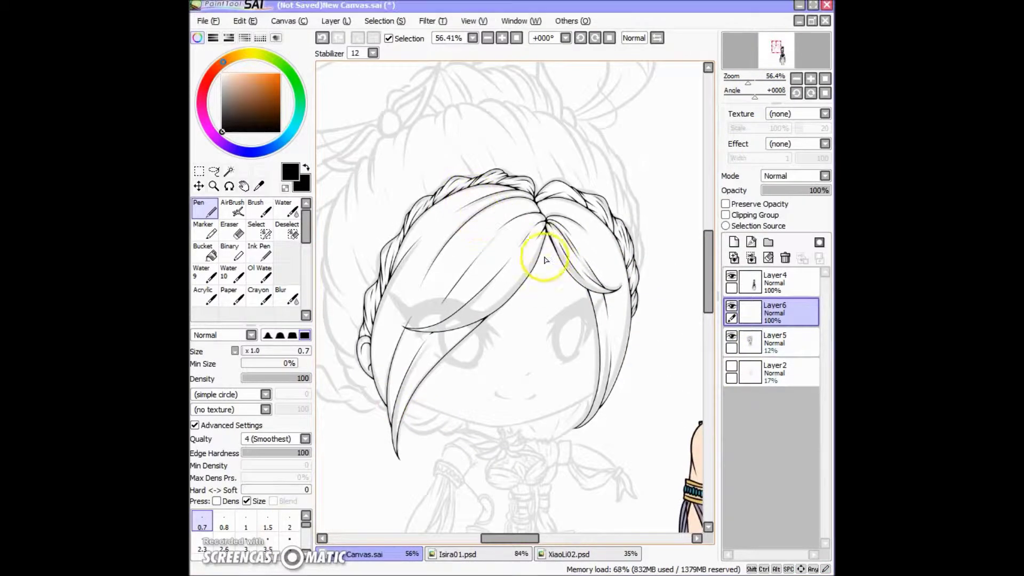
- Ink the overlapping rounded hair strands behind the right braid, from the crown down to the braid's lower segments
{"action": "scroll", "coordinate": [542, 279], "scroll_direction": "down", "scroll_amount": 2}
{"action": "scroll", "coordinate": [515, 229], "scroll_direction": "up", "scroll_amount": 6}
{"action": "mouse_move", "coordinate": [491, 263]}
{"action": "left_mouse_down"}
{"action": "mouse_move", "coordinate": [420, 136]}
{"action": "mouse_move", "coordinate": [505, 135]}
{"action": "mouse_move", "coordinate": [437, 75]}
{"action": "left_mouse_up"}
{"action": "mouse_move", "coordinate": [373, 93]}
{"action": "left_mouse_down"}
{"action": "mouse_move", "coordinate": [464, 141]}
{"action": "mouse_move", "coordinate": [405, 80]}
{"action": "left_mouse_up"}
{"action": "left_click_drag", "start_coordinate": [448, 128], "coordinate": [521, 312]}
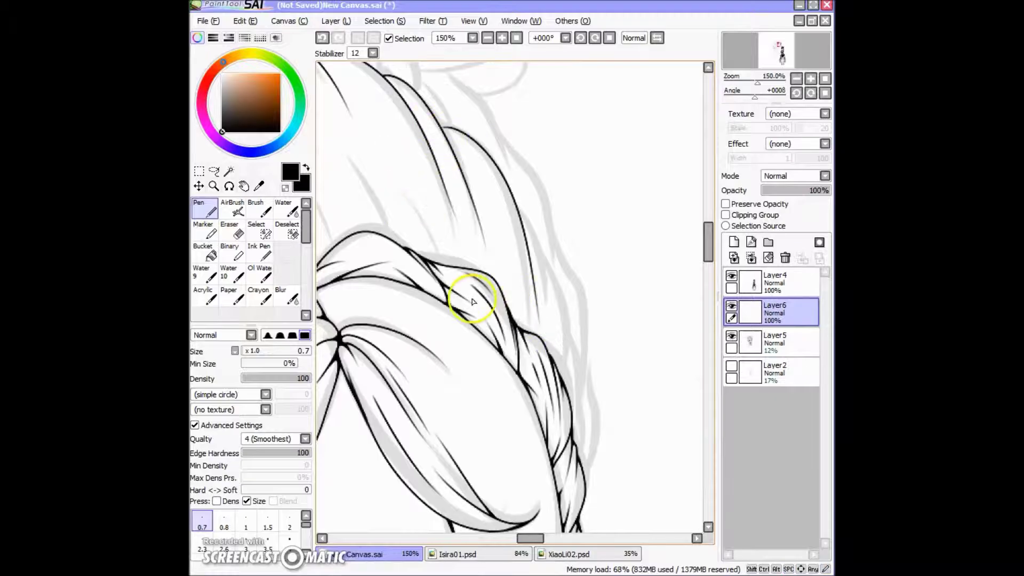
{"action": "mouse_move", "coordinate": [460, 189]}
{"action": "left_mouse_down"}
{"action": "mouse_move", "coordinate": [509, 235]}
{"action": "mouse_move", "coordinate": [586, 409]}
{"action": "left_mouse_up"}
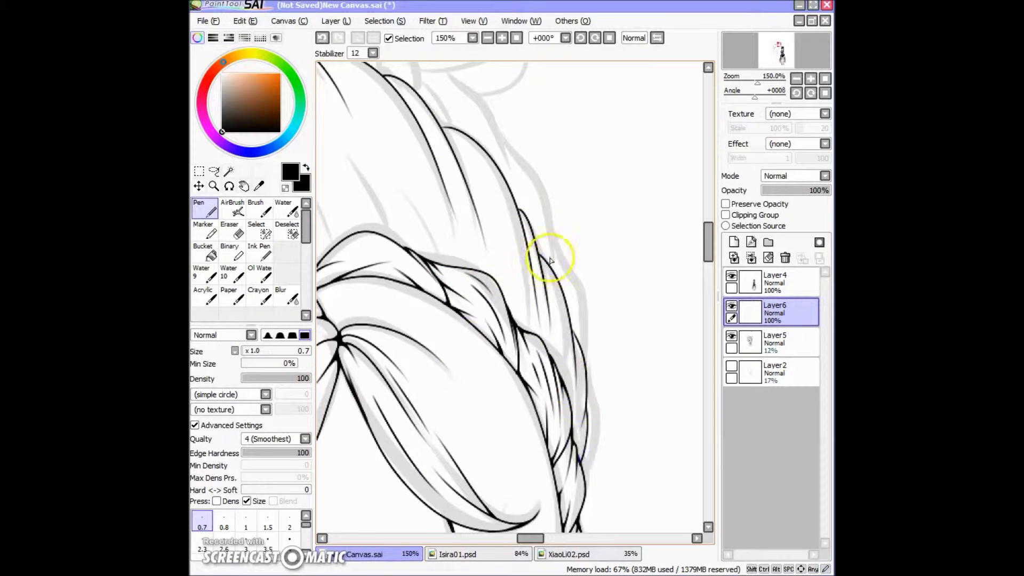
- Thicken the junctions where the hair strands overlap along the right side of the crown
{"action": "scroll", "coordinate": [537, 265], "scroll_direction": "up", "scroll_amount": 3}
{"action": "left_click_drag", "start_coordinate": [553, 316], "coordinate": [555, 254]}
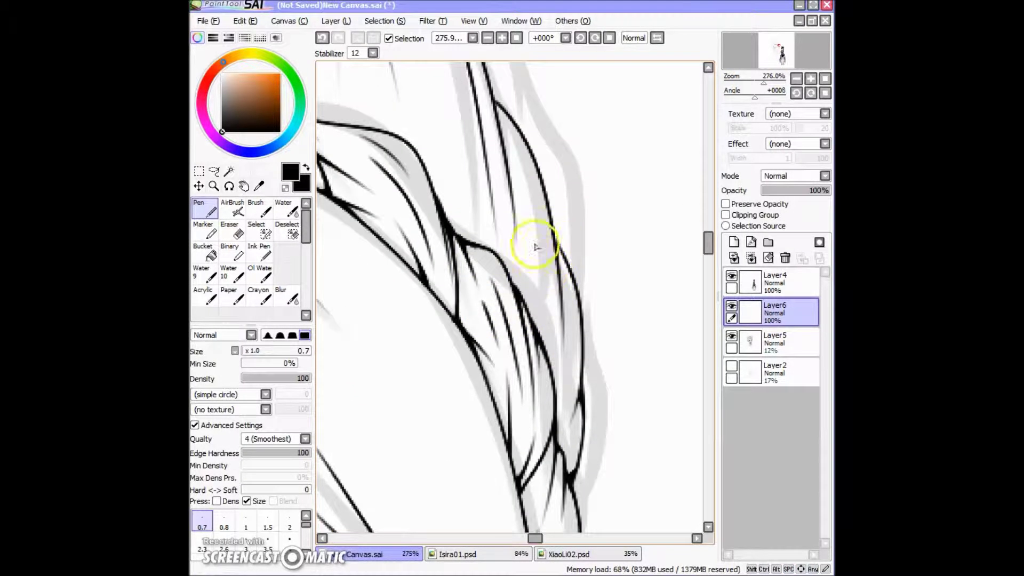
{"action": "left_click_drag", "start_coordinate": [482, 297], "coordinate": [496, 310]}
{"action": "left_click_drag", "start_coordinate": [576, 283], "coordinate": [560, 240]}
{"action": "left_click_drag", "start_coordinate": [579, 415], "coordinate": [470, 236]}
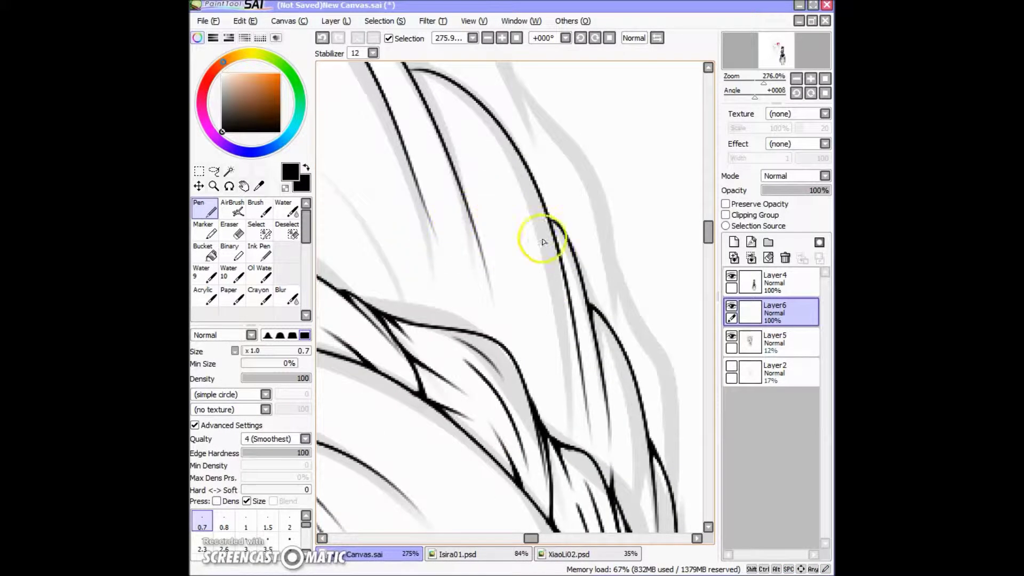
{"action": "left_click_drag", "start_coordinate": [557, 225], "coordinate": [464, 142]}
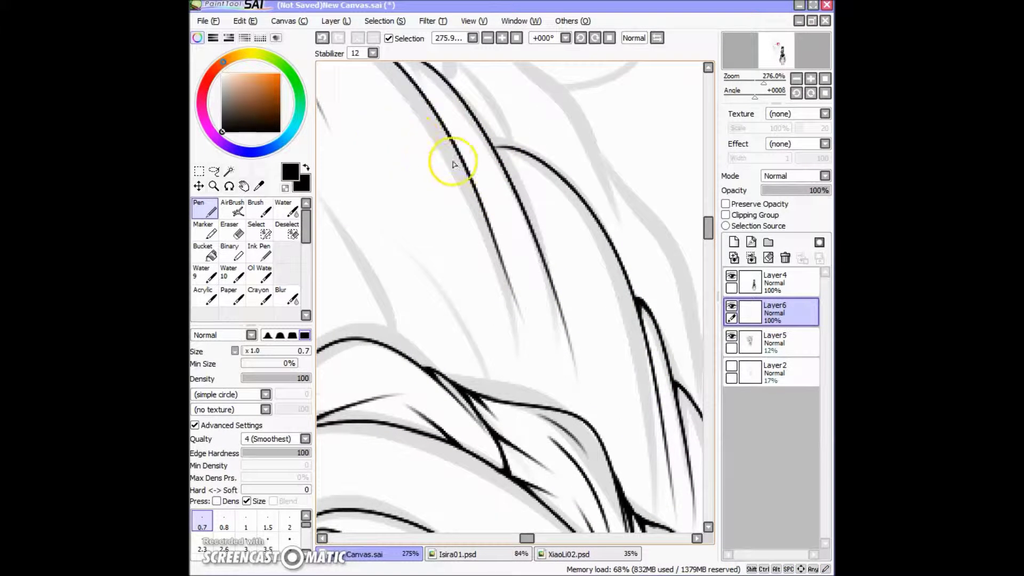
{"action": "mouse_move", "coordinate": [587, 423]}
{"action": "left_mouse_down"}
{"action": "mouse_move", "coordinate": [537, 224]}
{"action": "mouse_move", "coordinate": [427, 116]}
{"action": "left_mouse_up"}
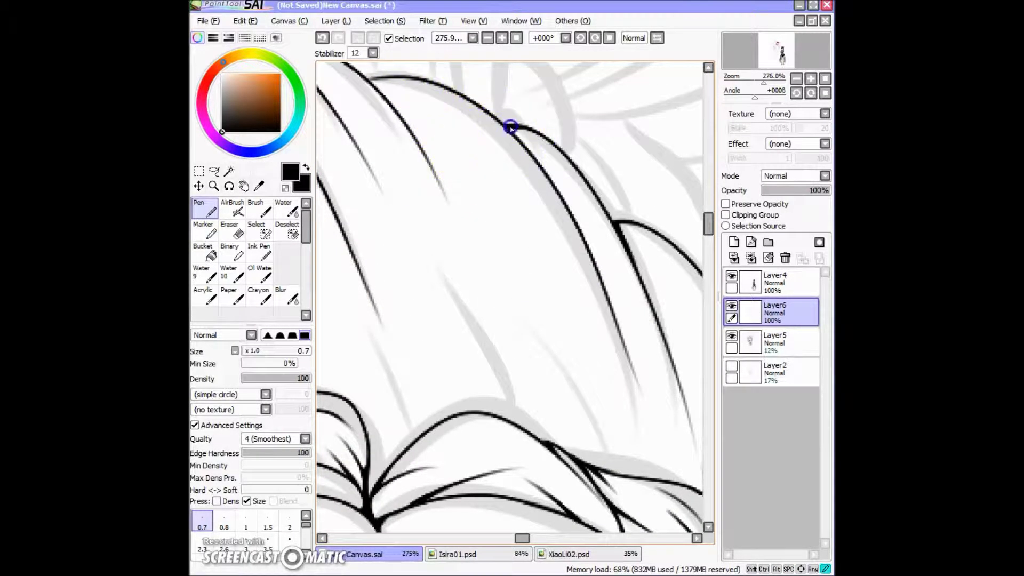
{"action": "left_click_drag", "start_coordinate": [365, 95], "coordinate": [455, 156]}
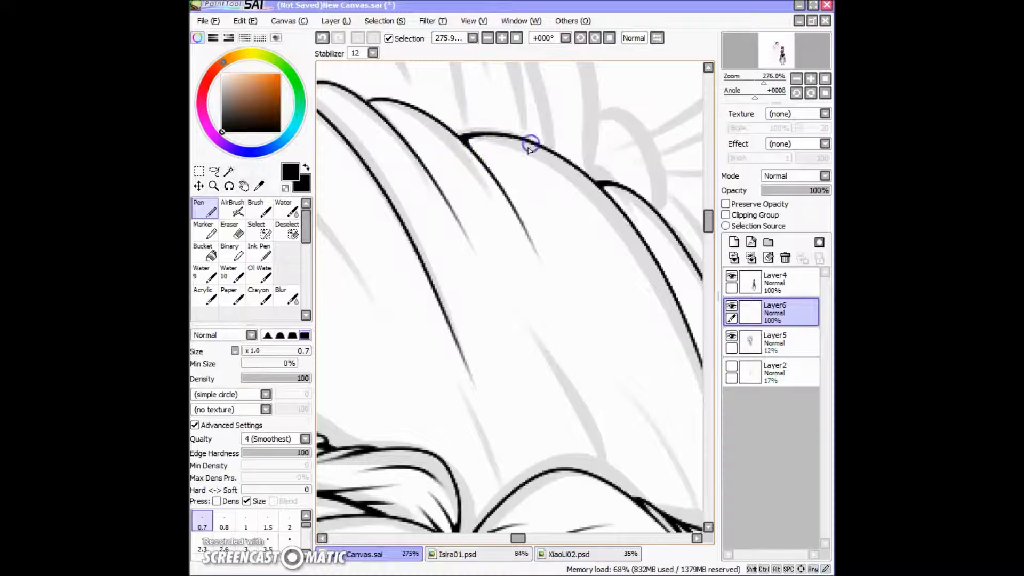
- Ink tapered fold lines rising from the right braid into the crown hair, darkening where they meet the braid
{"action": "left_click_drag", "start_coordinate": [530, 149], "coordinate": [606, 464]}
{"action": "left_click_drag", "start_coordinate": [510, 409], "coordinate": [576, 439]}
{"action": "left_click_drag", "start_coordinate": [482, 299], "coordinate": [533, 422]}
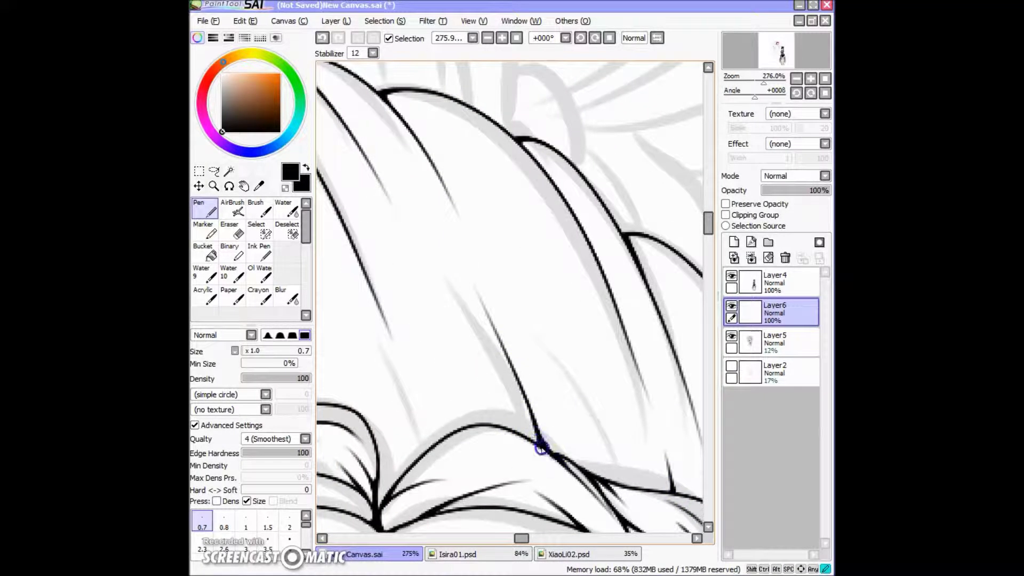
{"action": "mouse_move", "coordinate": [478, 320]}
{"action": "left_mouse_down"}
{"action": "mouse_move", "coordinate": [571, 419]}
{"action": "mouse_move", "coordinate": [401, 103]}
{"action": "left_mouse_up"}
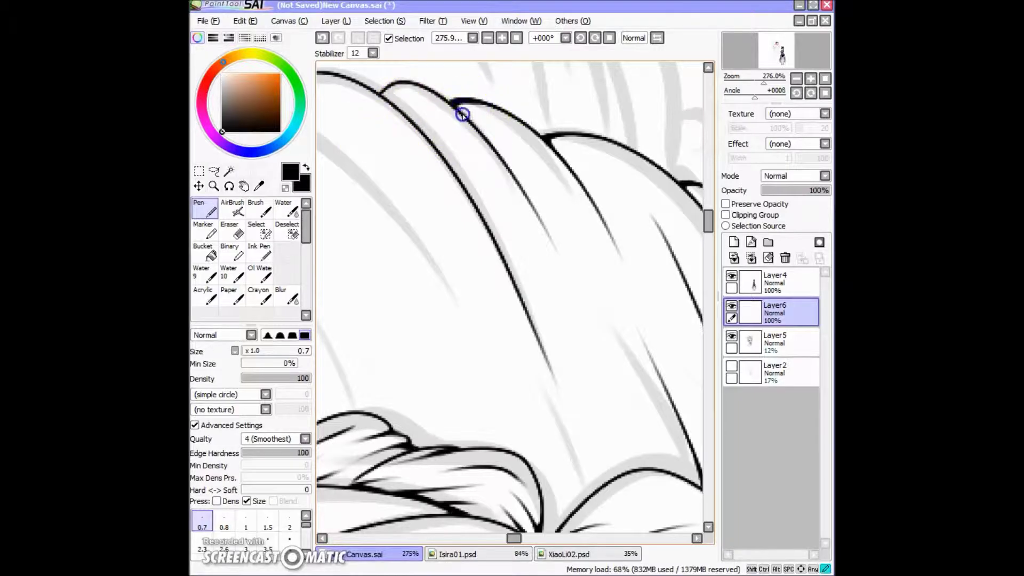
{"action": "left_click_drag", "start_coordinate": [576, 286], "coordinate": [626, 443]}
- Thicken the strand overlap at the top of the crown and add tapered fold lines rising from the parting
{"action": "left_click_drag", "start_coordinate": [385, 262], "coordinate": [439, 299]}
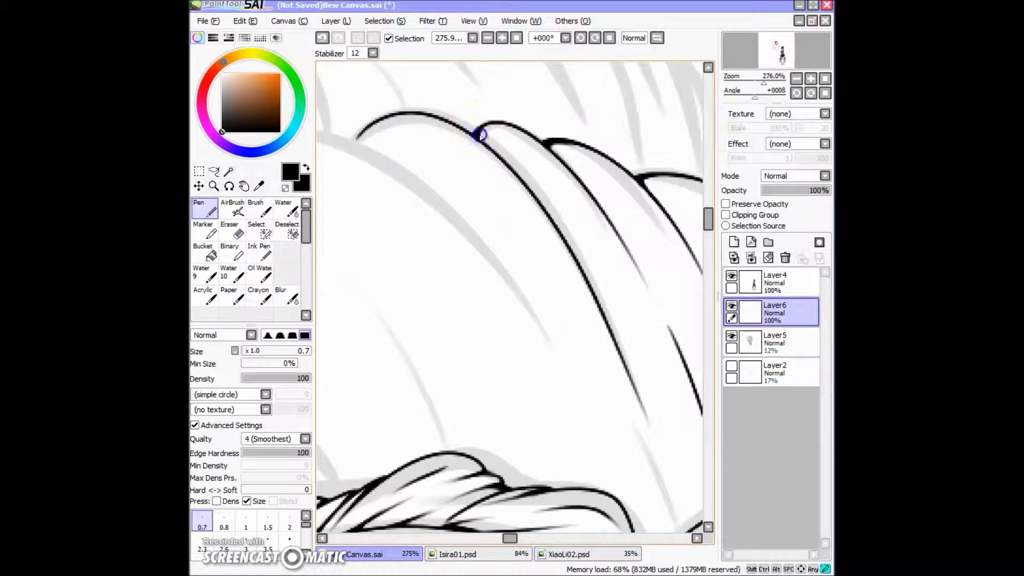
{"action": "left_click_drag", "start_coordinate": [528, 312], "coordinate": [502, 174]}
{"action": "left_click_drag", "start_coordinate": [590, 400], "coordinate": [577, 335]}
{"action": "left_click_drag", "start_coordinate": [597, 393], "coordinate": [593, 401]}
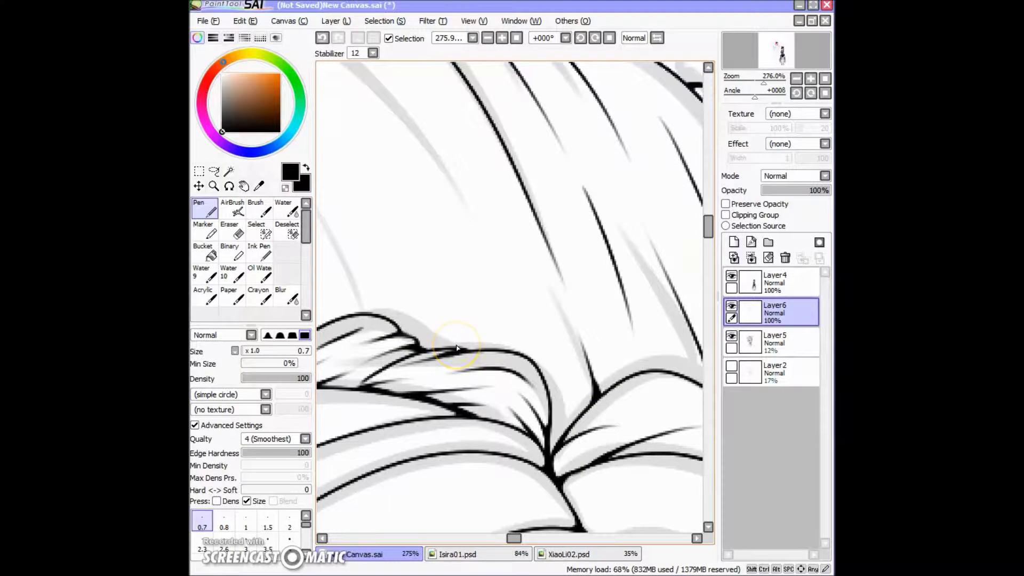
- Ink the next broad crown strand left of the parting, darken its overlap, and add a fold line meeting the braid
{"action": "left_click_drag", "start_coordinate": [460, 190], "coordinate": [492, 326]}
{"action": "mouse_move", "coordinate": [365, 155]}
{"action": "left_mouse_down"}
{"action": "mouse_move", "coordinate": [641, 320]}
{"action": "mouse_move", "coordinate": [650, 346]}
{"action": "left_mouse_up"}
{"action": "left_click_drag", "start_coordinate": [375, 181], "coordinate": [387, 184]}
{"action": "left_click_drag", "start_coordinate": [460, 166], "coordinate": [461, 160]}
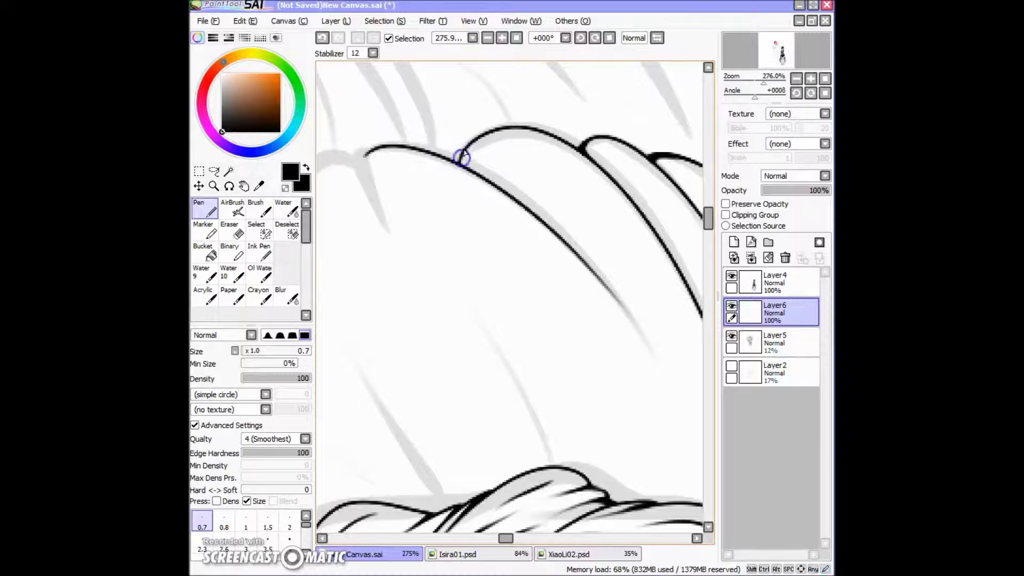
{"action": "left_click_drag", "start_coordinate": [640, 395], "coordinate": [491, 246]}
{"action": "left_click_drag", "start_coordinate": [501, 251], "coordinate": [542, 350]}
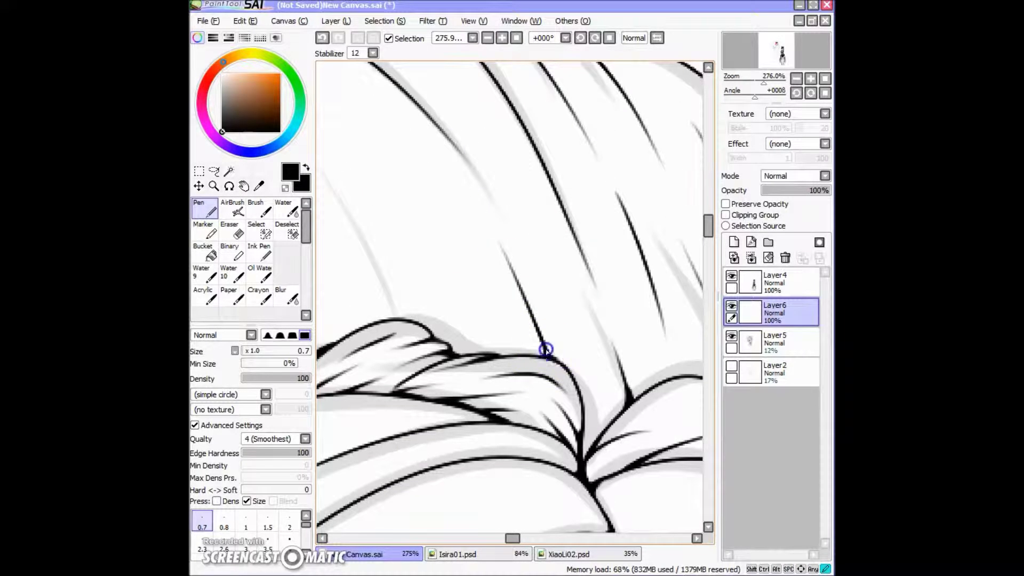
- Ink the next rounded strand with its curved outer edge on the crown's left side, plus fold lines rising from the left braid
{"action": "left_click_drag", "start_coordinate": [423, 217], "coordinate": [531, 229]}
{"action": "left_click_drag", "start_coordinate": [458, 328], "coordinate": [424, 117]}
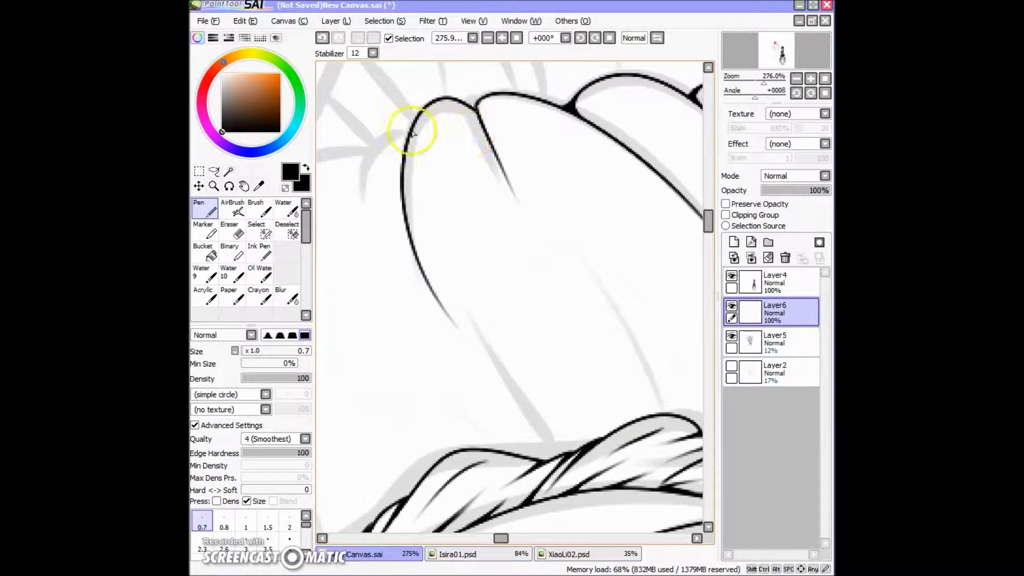
{"action": "left_click_drag", "start_coordinate": [658, 403], "coordinate": [567, 392]}
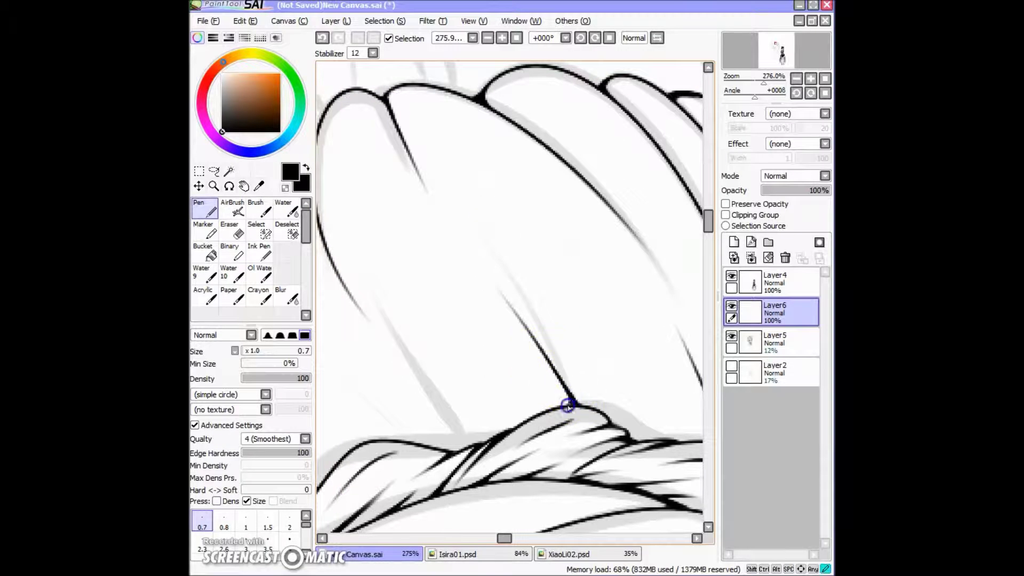
{"action": "left_click_drag", "start_coordinate": [325, 331], "coordinate": [400, 336]}
{"action": "left_click_drag", "start_coordinate": [536, 453], "coordinate": [462, 366]}
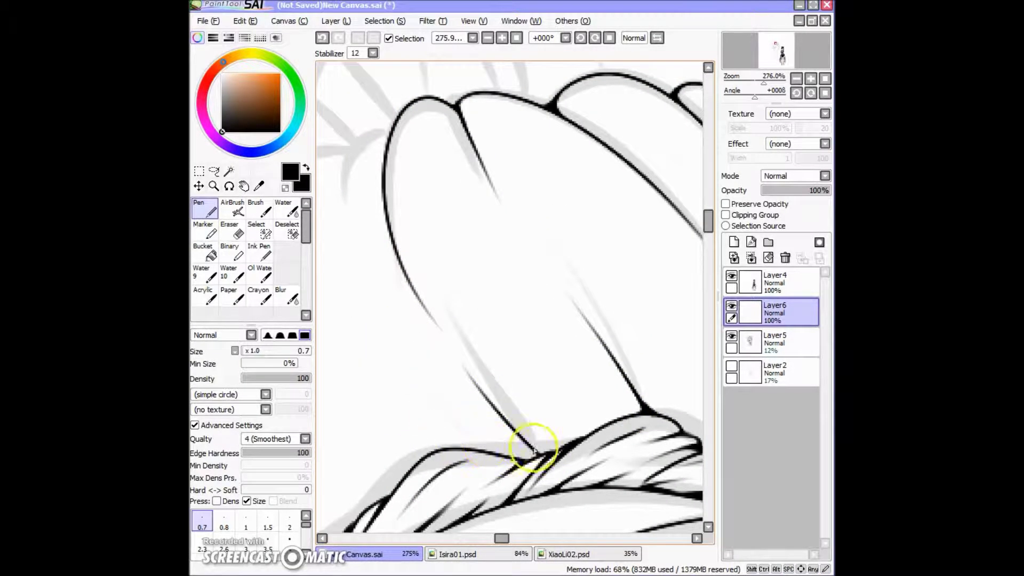
{"action": "mouse_move", "coordinate": [534, 454]}
{"action": "left_mouse_down"}
{"action": "mouse_move", "coordinate": [482, 267]}
{"action": "mouse_move", "coordinate": [579, 319]}
{"action": "left_mouse_up"}
- Refine the outer contour of the left crown strand and ink a long curved fold line from it down to the braid
{"action": "left_click_drag", "start_coordinate": [591, 109], "coordinate": [548, 89]}
{"action": "mouse_move", "coordinate": [555, 349]}
{"action": "left_mouse_down"}
{"action": "mouse_move", "coordinate": [593, 395]}
{"action": "mouse_move", "coordinate": [487, 359]}
{"action": "mouse_move", "coordinate": [406, 263]}
{"action": "mouse_move", "coordinate": [480, 219]}
{"action": "left_mouse_up"}
{"action": "left_click_drag", "start_coordinate": [594, 96], "coordinate": [446, 397]}
{"action": "left_click_drag", "start_coordinate": [592, 96], "coordinate": [573, 19]}
{"action": "left_click_drag", "start_coordinate": [538, 411], "coordinate": [496, 192]}
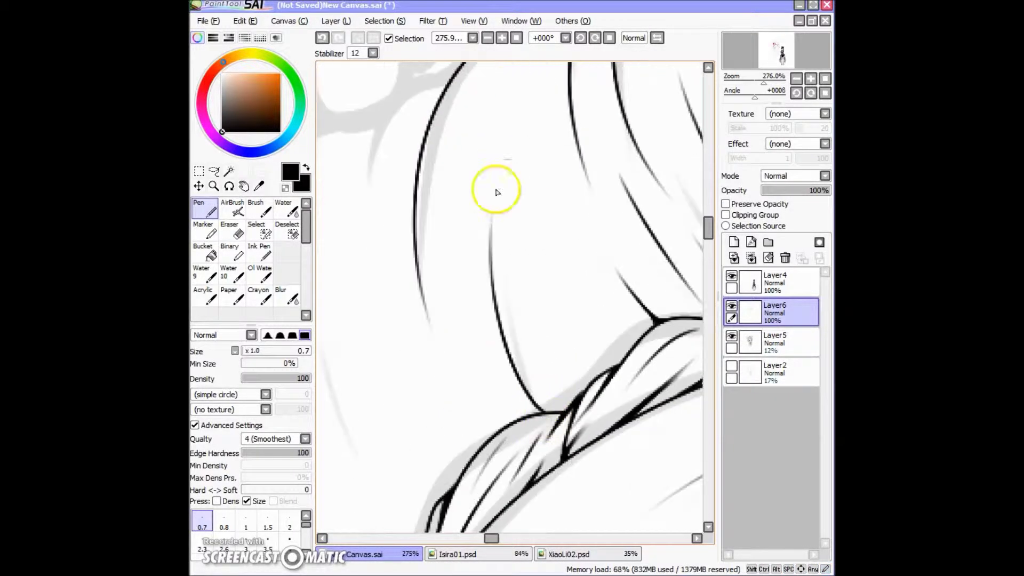
{"action": "scroll", "coordinate": [450, 240], "scroll_direction": "down", "scroll_amount": 3}
{"action": "scroll", "coordinate": [555, 279], "scroll_direction": "up", "scroll_amount": 1}
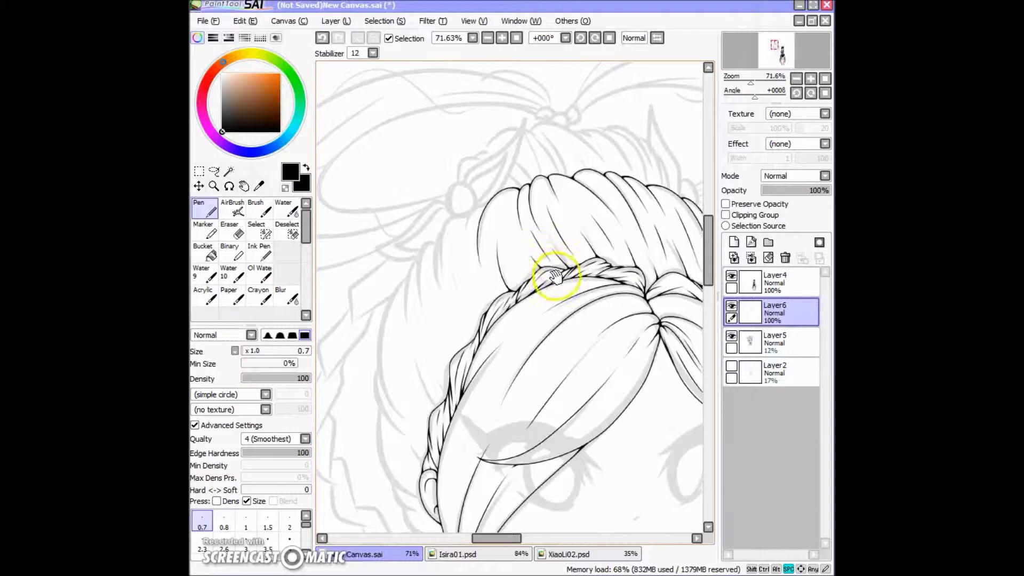
- Ink fold lines above the middle of the left braid and thicken the top junction of the adjoining crown strand
{"action": "left_click_drag", "start_coordinate": [754, 80], "coordinate": [760, 82]}
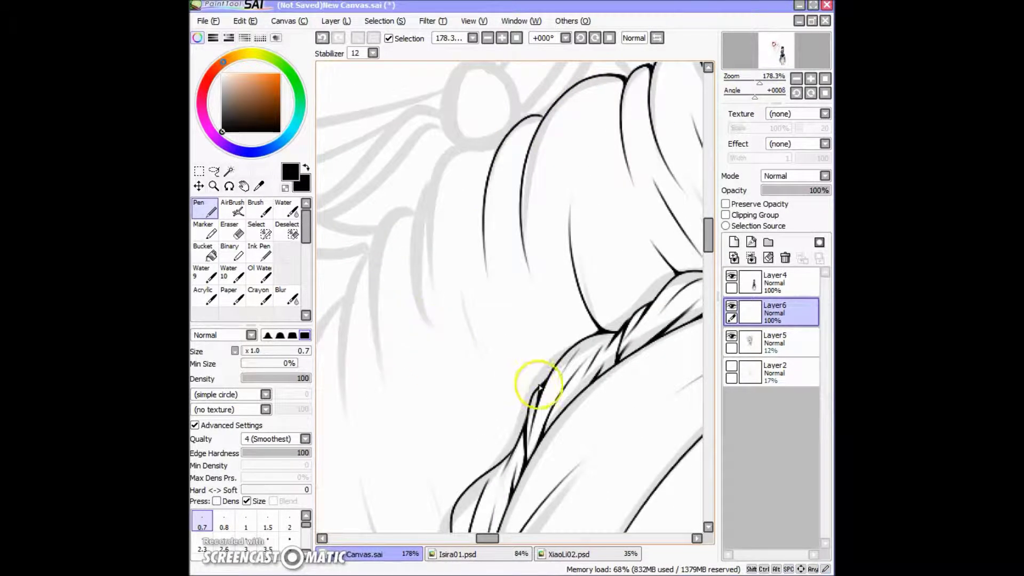
{"action": "left_click_drag", "start_coordinate": [560, 354], "coordinate": [714, 110]}
{"action": "left_click_drag", "start_coordinate": [759, 83], "coordinate": [765, 82]}
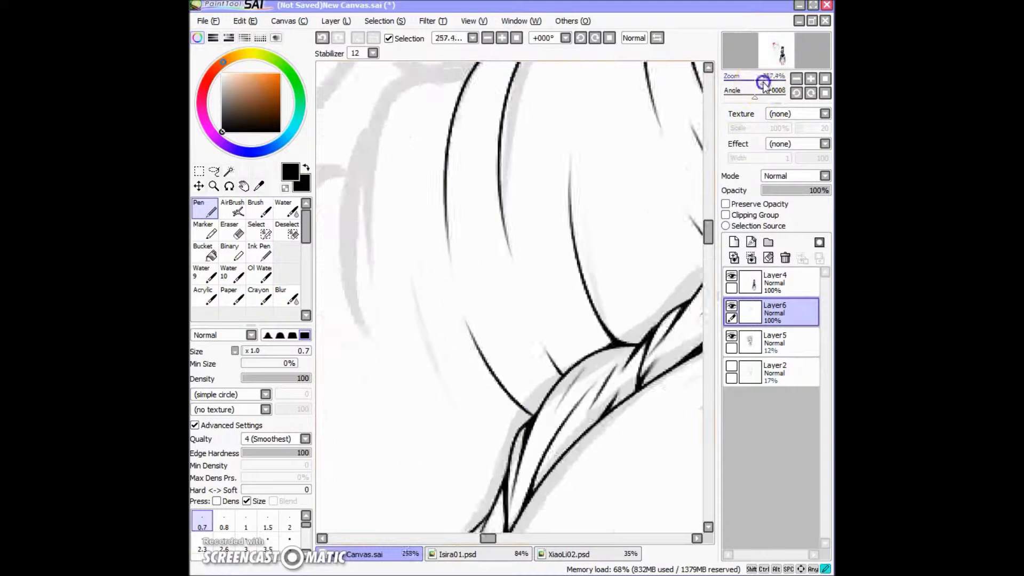
{"action": "left_click_drag", "start_coordinate": [551, 387], "coordinate": [693, 97]}
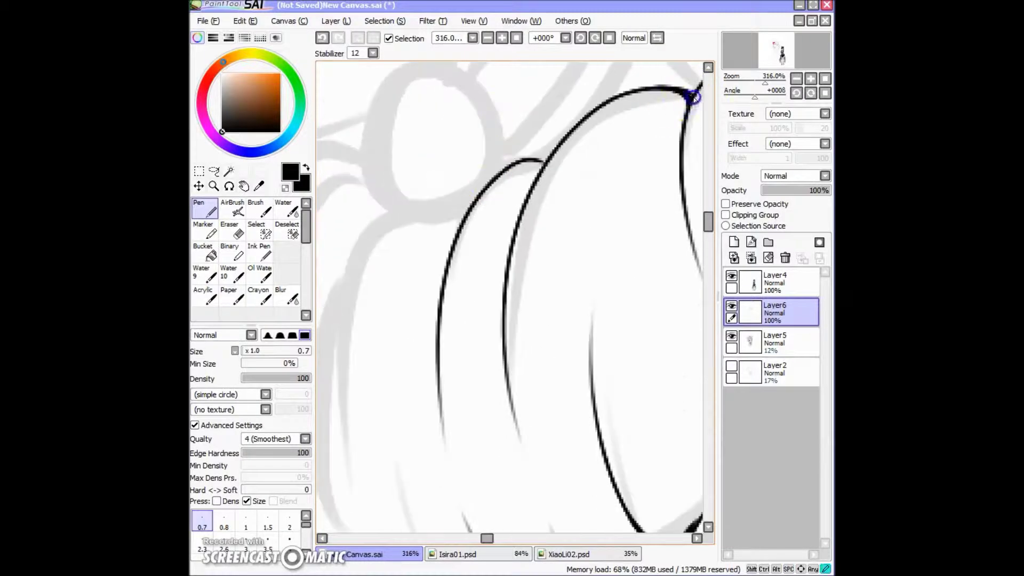
- Ink two more narrow strands beside the left hair ornament, with fold lines toward the braid and thickened top overlaps
{"action": "left_click_drag", "start_coordinate": [765, 83], "coordinate": [759, 83]}
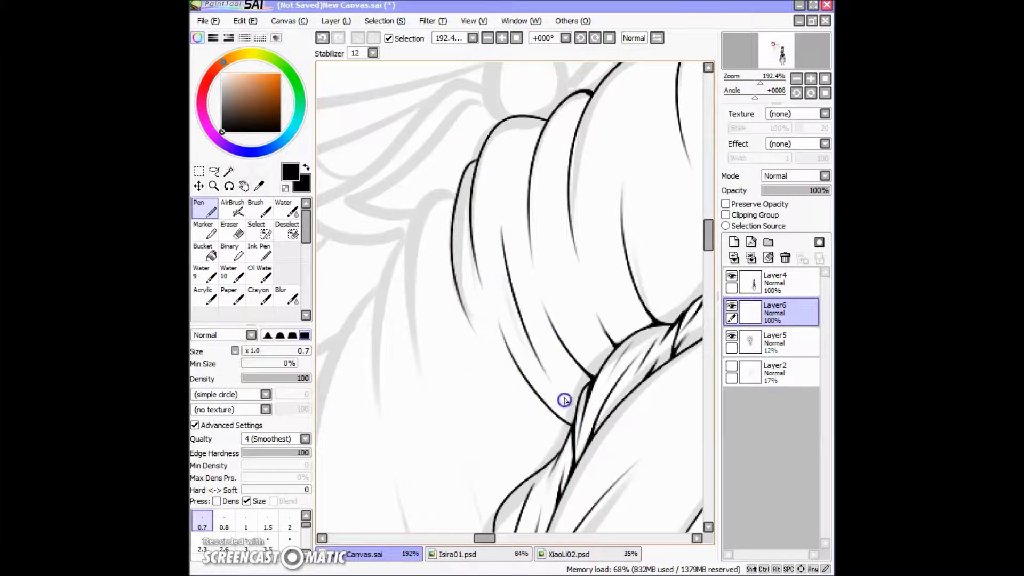
{"action": "left_click_drag", "start_coordinate": [760, 82], "coordinate": [764, 83]}
{"action": "left_click_drag", "start_coordinate": [512, 304], "coordinate": [651, 507]}
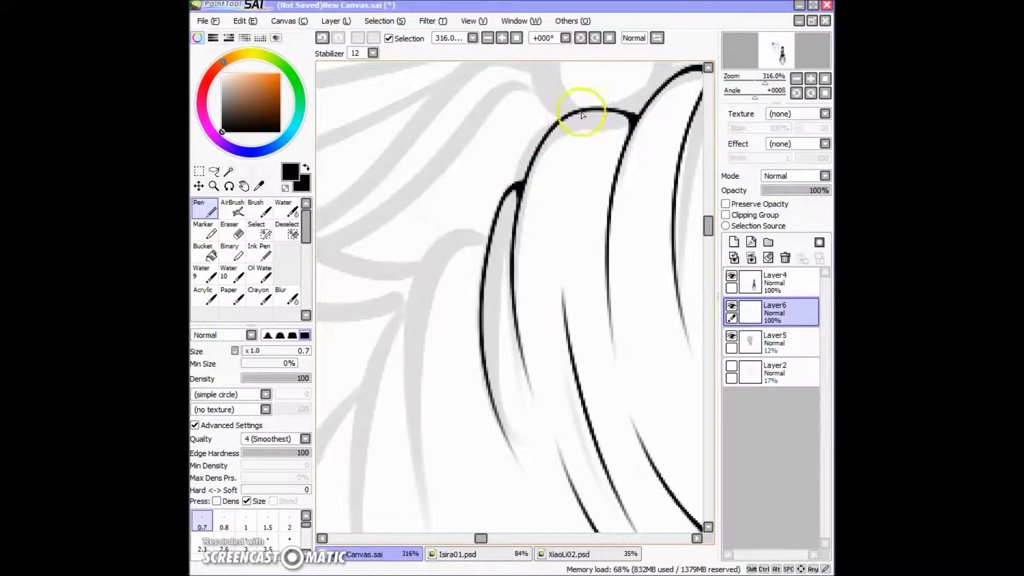
- Ink the next strands down the left side of the hair, adding fold lines with dark junctions where they meet the braid
{"action": "left_click_drag", "start_coordinate": [583, 117], "coordinate": [491, 235]}
{"action": "scroll", "coordinate": [558, 155], "scroll_direction": "down", "scroll_amount": 2}
{"action": "mouse_move", "coordinate": [558, 155]}
{"action": "left_mouse_down"}
{"action": "mouse_move", "coordinate": [457, 288]}
{"action": "mouse_move", "coordinate": [499, 268]}
{"action": "left_mouse_up"}
{"action": "mouse_move", "coordinate": [569, 318]}
{"action": "left_mouse_down"}
{"action": "mouse_move", "coordinate": [600, 298]}
{"action": "mouse_move", "coordinate": [599, 310]}
{"action": "left_mouse_up"}
{"action": "scroll", "coordinate": [599, 309], "scroll_direction": "up", "scroll_amount": 2}
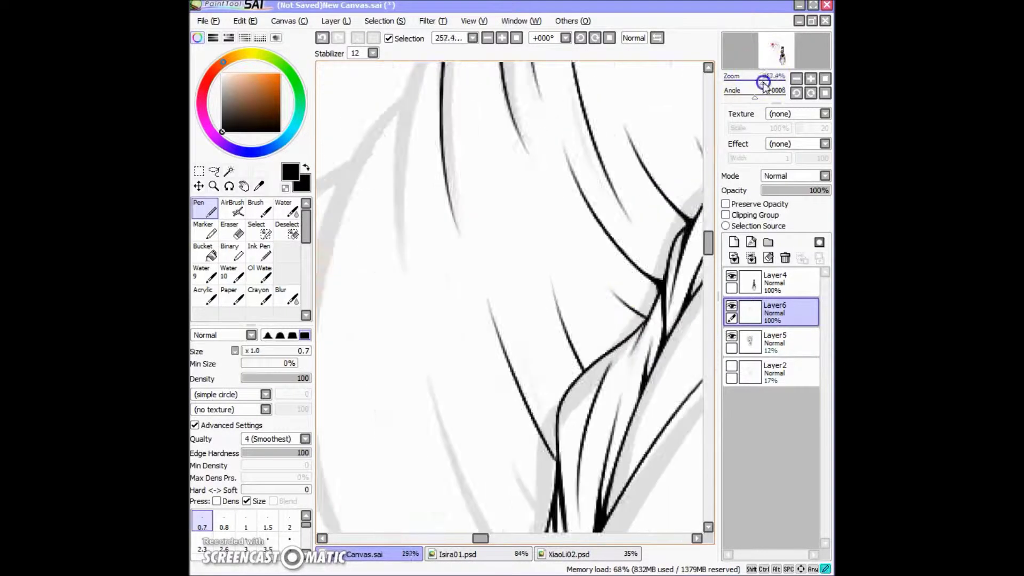
{"action": "left_click_drag", "start_coordinate": [530, 360], "coordinate": [550, 312]}
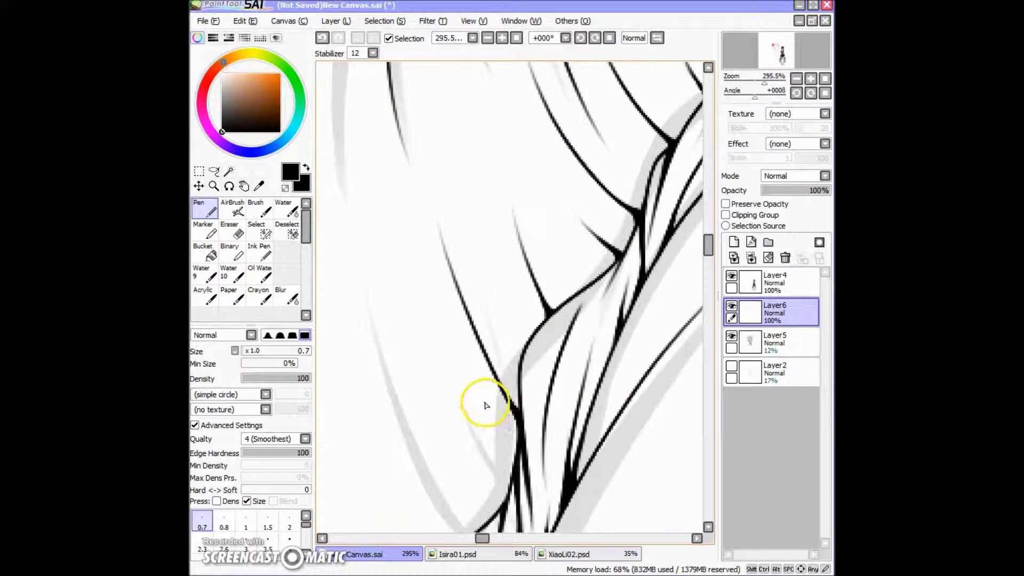
- Ink the outer left strands beside the lower braid, with a long curved contour and tapered fold lines ending at the braid
{"action": "scroll", "coordinate": [486, 401], "scroll_direction": "down", "scroll_amount": 3}
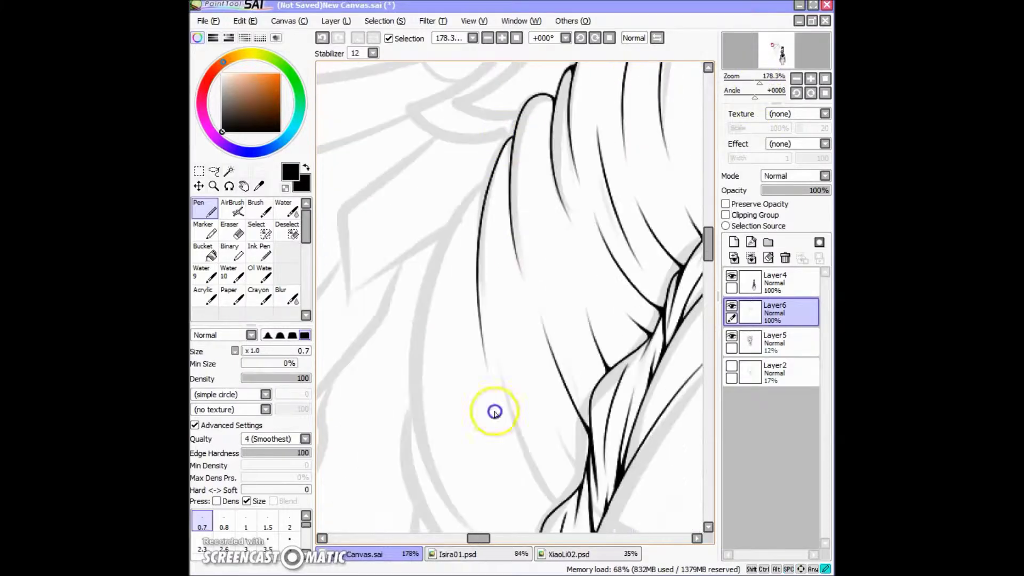
{"action": "scroll", "coordinate": [476, 328], "scroll_direction": "up", "scroll_amount": 2}
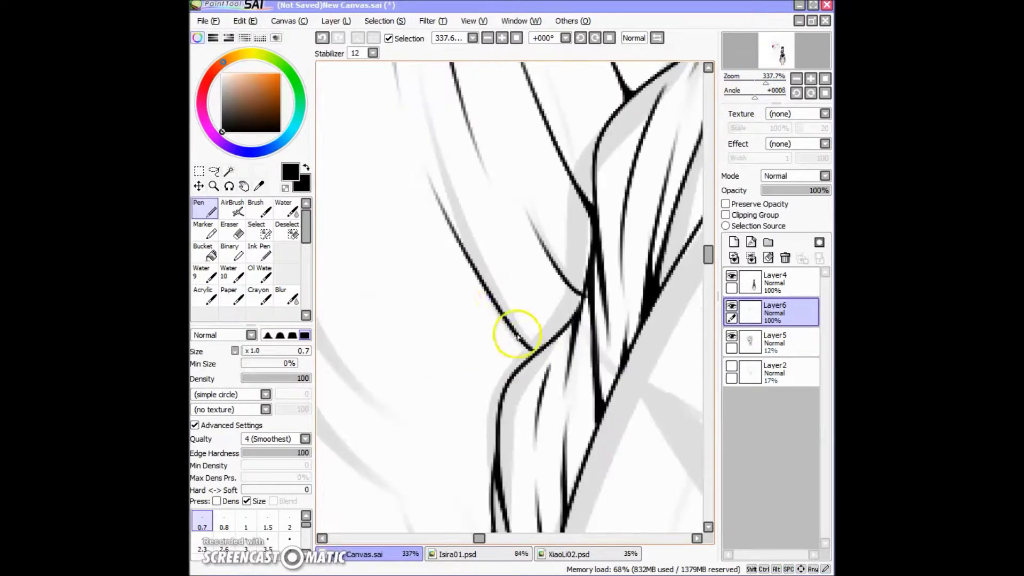
{"action": "scroll", "coordinate": [581, 297], "scroll_direction": "down", "scroll_amount": 2}
{"action": "left_click_drag", "start_coordinate": [581, 298], "coordinate": [453, 369]}
{"action": "left_click", "coordinate": [506, 145]}
{"action": "scroll", "coordinate": [530, 325], "scroll_direction": "down", "scroll_amount": 3}
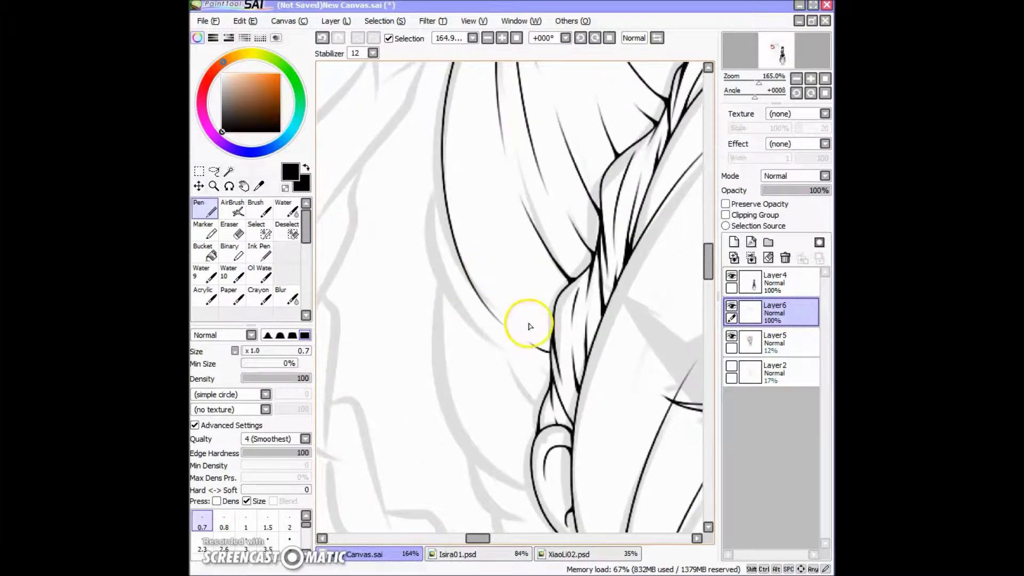
- Ink the next outer strand curving into the lower end of the left braid, with short fold lines at the braid
{"action": "scroll", "coordinate": [548, 353], "scroll_direction": "up", "scroll_amount": 2}
{"action": "scroll", "coordinate": [539, 411], "scroll_direction": "up", "scroll_amount": 2}
{"action": "left_click_drag", "start_coordinate": [647, 103], "coordinate": [569, 368]}
{"action": "scroll", "coordinate": [569, 368], "scroll_direction": "down", "scroll_amount": 2}
{"action": "left_click", "coordinate": [813, 79]}
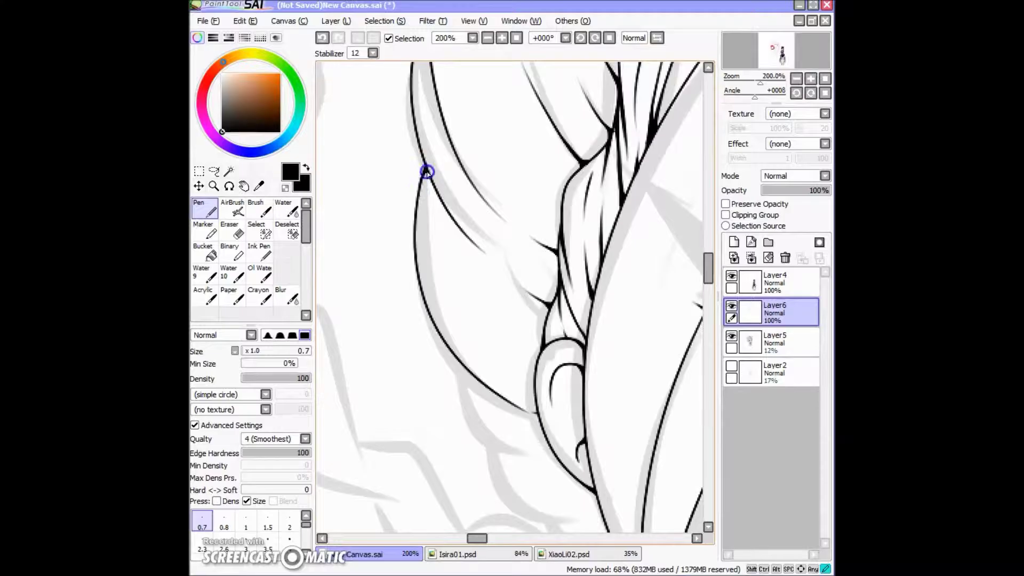
{"action": "scroll", "coordinate": [426, 172], "scroll_direction": "down", "scroll_amount": 1}
- Ink the last small strands below the left braid's end, adding fold lines and thickening their junctions
{"action": "mouse_move", "coordinate": [447, 307]}
{"action": "left_mouse_down"}
{"action": "mouse_move", "coordinate": [477, 289]}
{"action": "mouse_move", "coordinate": [416, 216]}
{"action": "mouse_move", "coordinate": [444, 304]}
{"action": "mouse_move", "coordinate": [475, 261]}
{"action": "mouse_move", "coordinate": [507, 268]}
{"action": "left_mouse_up"}
{"action": "scroll", "coordinate": [480, 288], "scroll_direction": "up", "scroll_amount": 1}
{"action": "scroll", "coordinate": [507, 268], "scroll_direction": "up", "scroll_amount": 1}
{"action": "left_click_drag", "start_coordinate": [562, 326], "coordinate": [406, 299]}
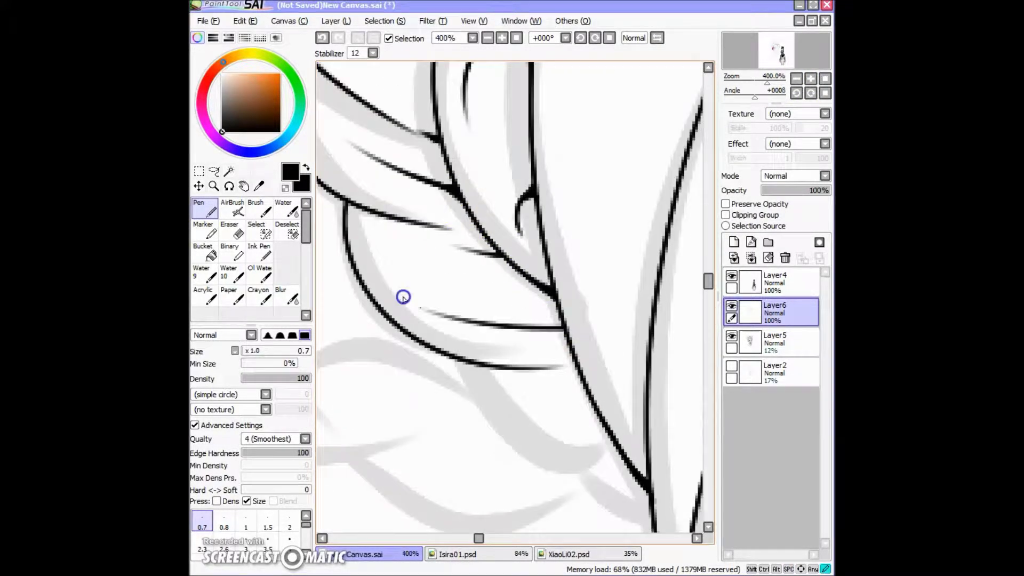
{"action": "left_click_drag", "start_coordinate": [555, 329], "coordinate": [521, 241]}
{"action": "left_click_drag", "start_coordinate": [433, 272], "coordinate": [574, 370]}
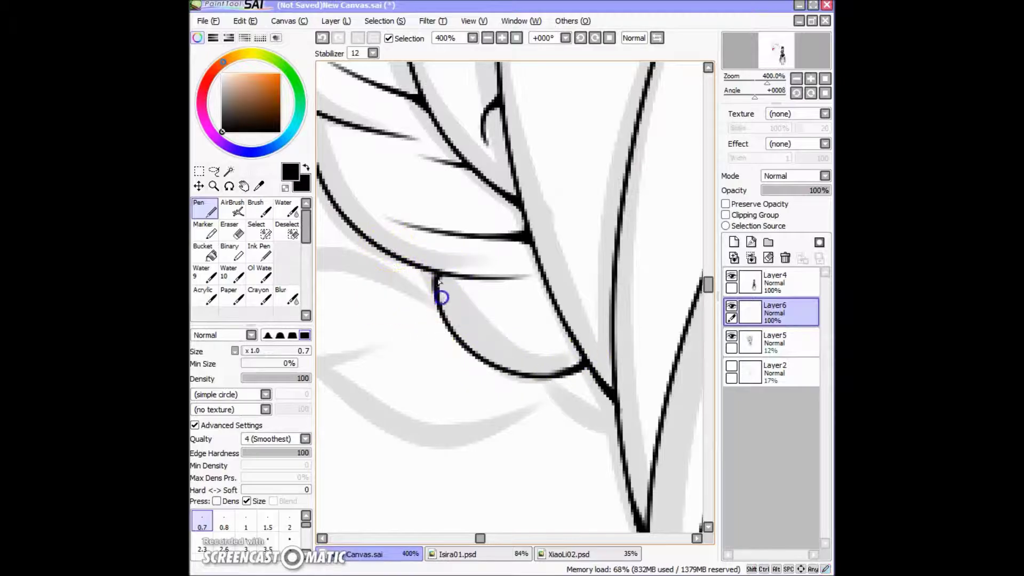
{"action": "left_click_drag", "start_coordinate": [440, 297], "coordinate": [389, 251]}
{"action": "left_click_drag", "start_coordinate": [480, 332], "coordinate": [516, 366]}
{"action": "left_click_drag", "start_coordinate": [767, 83], "coordinate": [743, 80]}
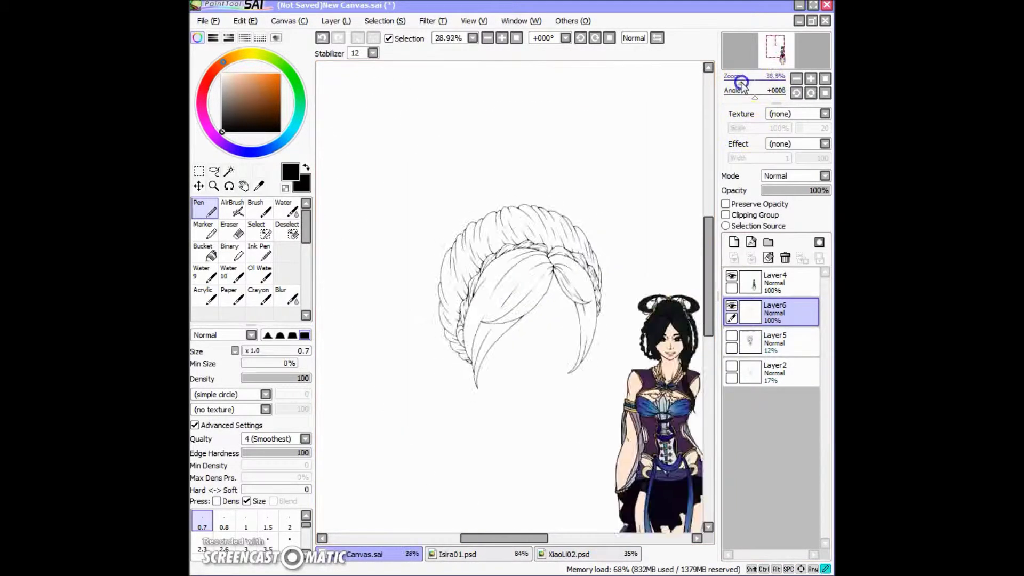
- Rotate the canvas and ink the right side of the face contour from the side hair toward the chin
{"action": "key", "text": "Delete"}
{"action": "key", "text": "Delete"}
{"action": "key", "text": "Delete"}
{"action": "key", "text": "Delete"}
{"action": "key", "text": "Delete"}
{"action": "left_click_drag", "start_coordinate": [539, 110], "coordinate": [583, 417]}
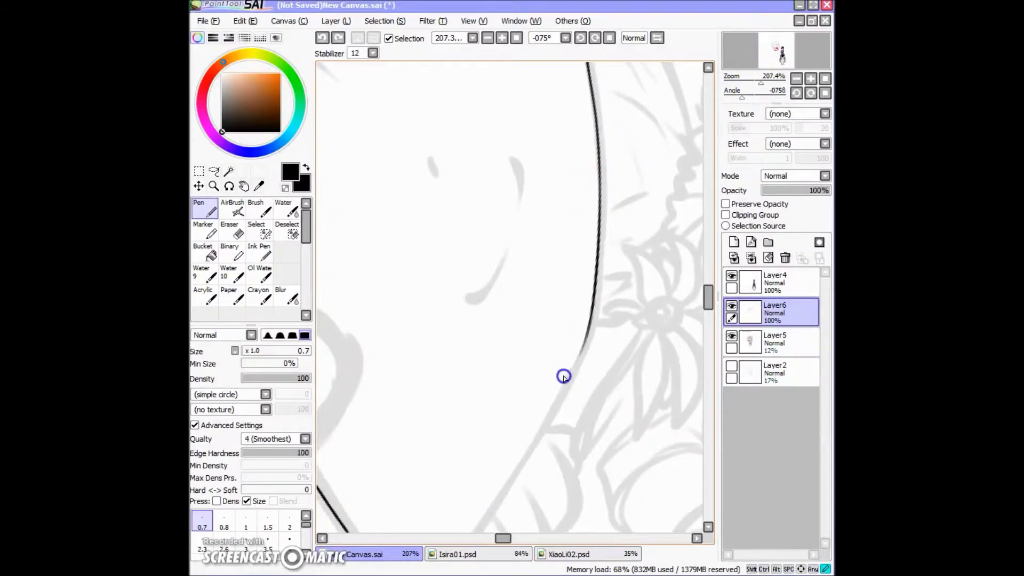
- Rotate the canvas the other way, ink the left side of the jaw to the chin and thicken its junction with the hair
{"action": "left_click_drag", "start_coordinate": [741, 97], "coordinate": [767, 97]}
{"action": "mouse_move", "coordinate": [480, 85]}
{"action": "left_mouse_down"}
{"action": "mouse_move", "coordinate": [477, 256]}
{"action": "mouse_move", "coordinate": [499, 416]}
{"action": "left_mouse_up"}
{"action": "scroll", "coordinate": [499, 417], "scroll_direction": "down", "scroll_amount": 2}
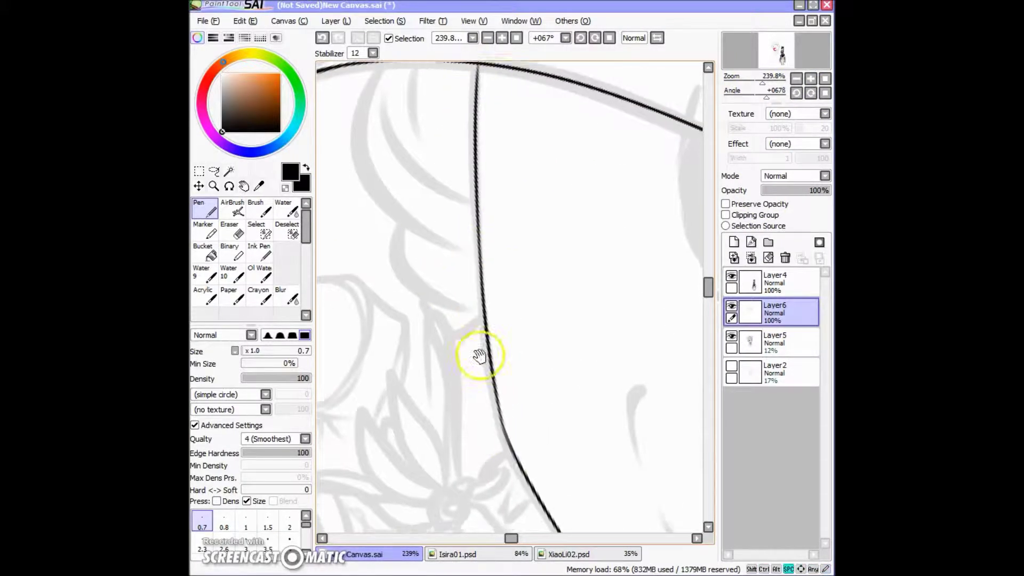
{"action": "scroll", "coordinate": [474, 247], "scroll_direction": "up", "scroll_amount": 4}
{"action": "left_click_drag", "start_coordinate": [485, 165], "coordinate": [482, 120]}
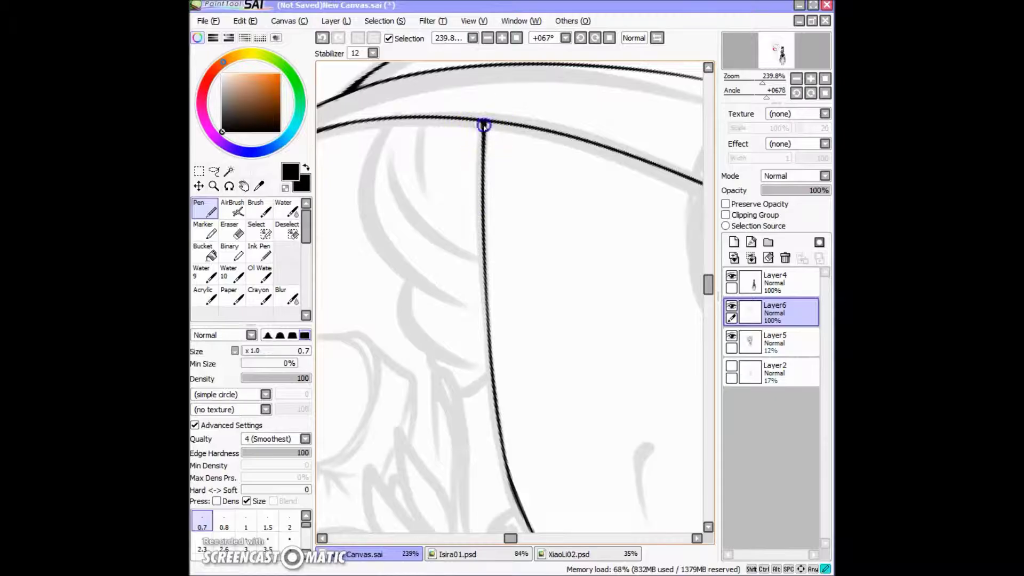
{"action": "left_click_drag", "start_coordinate": [762, 83], "coordinate": [745, 98]}
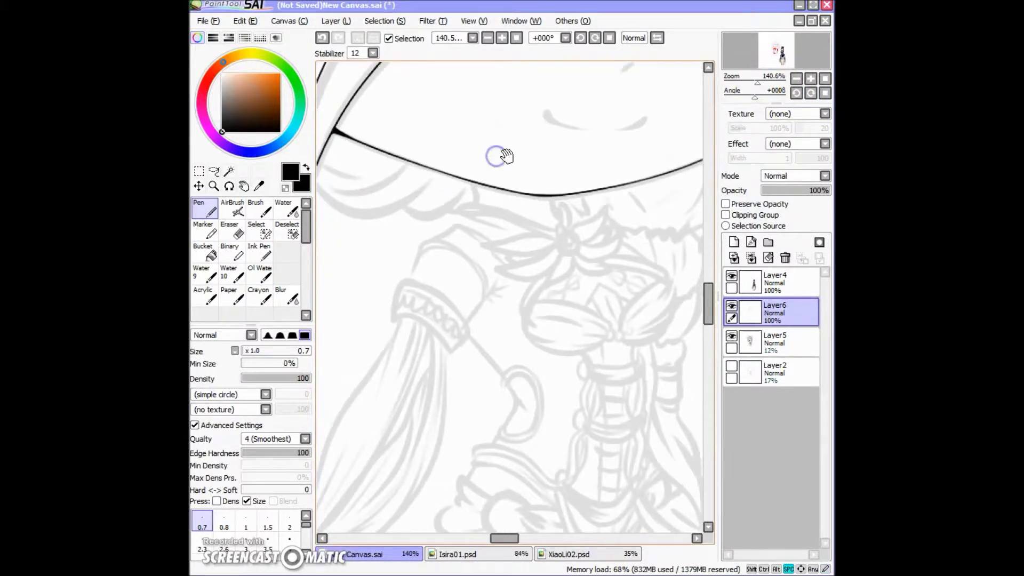
- Set the Pen to size 0.7 and ink the round bead of the left hair ornament, with dark joints against the hair
{"action": "left_click", "coordinate": [223, 209]}
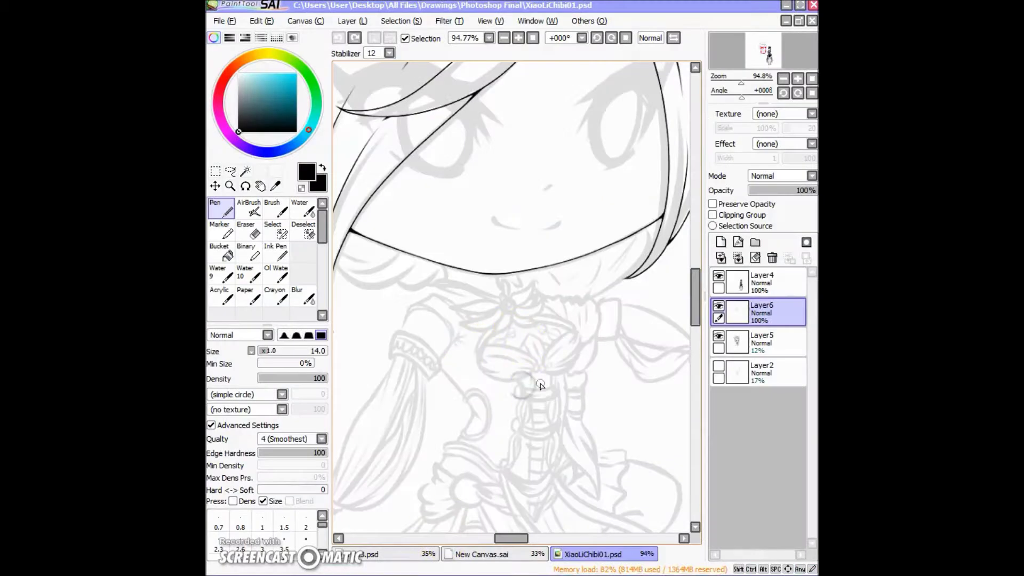
{"action": "left_click", "coordinate": [219, 520]}
{"action": "mouse_move", "coordinate": [388, 172]}
{"action": "left_mouse_down"}
{"action": "mouse_move", "coordinate": [516, 334]}
{"action": "mouse_move", "coordinate": [445, 105]}
{"action": "mouse_move", "coordinate": [521, 274]}
{"action": "left_mouse_up"}
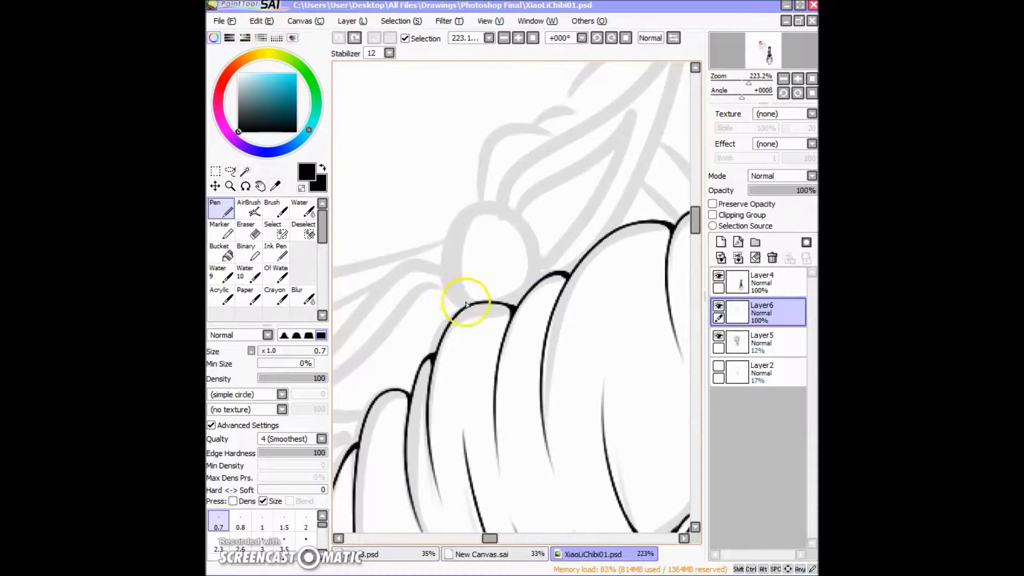
{"action": "mouse_move", "coordinate": [465, 305]}
{"action": "left_mouse_down"}
{"action": "mouse_move", "coordinate": [521, 290]}
{"action": "mouse_move", "coordinate": [540, 265]}
{"action": "left_mouse_up"}
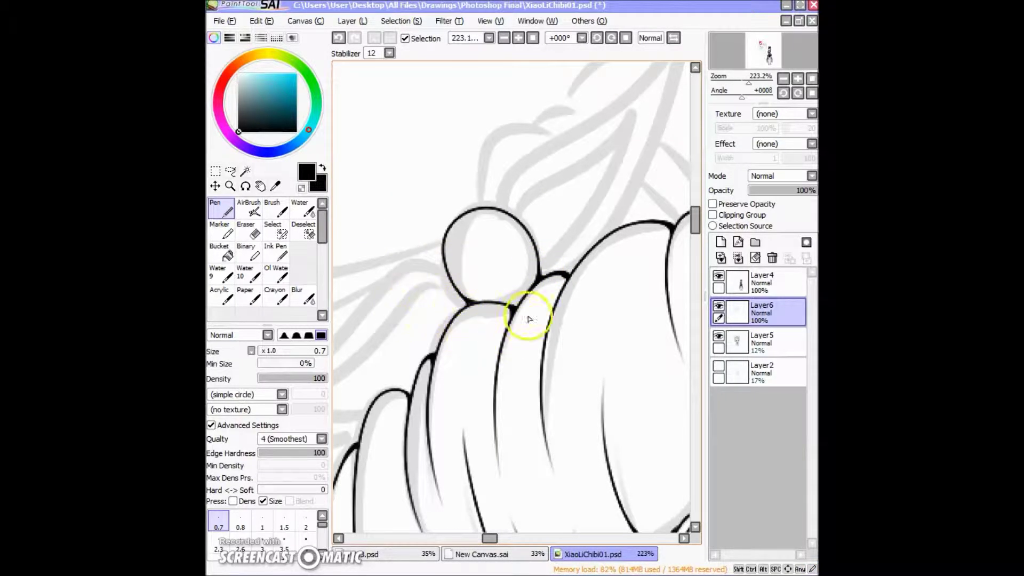
- Ink the pointed leaf shapes above and below the left bead, thickening the junctions where they meet the bead and hair
{"action": "mouse_move", "coordinate": [500, 214]}
{"action": "left_mouse_down"}
{"action": "mouse_move", "coordinate": [418, 299]}
{"action": "mouse_move", "coordinate": [544, 315]}
{"action": "left_mouse_up"}
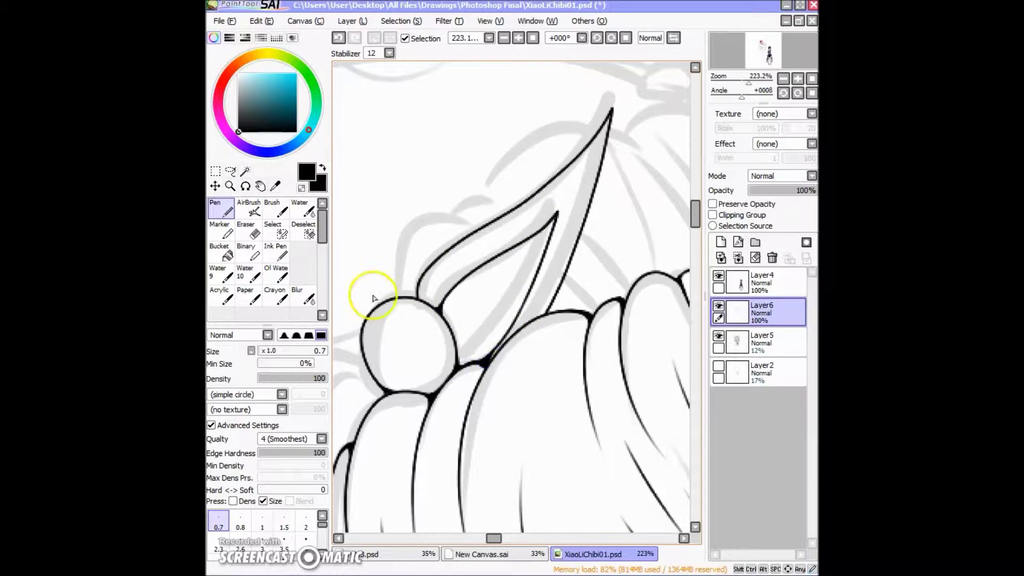
{"action": "scroll", "coordinate": [544, 319], "scroll_direction": "down", "scroll_amount": 2}
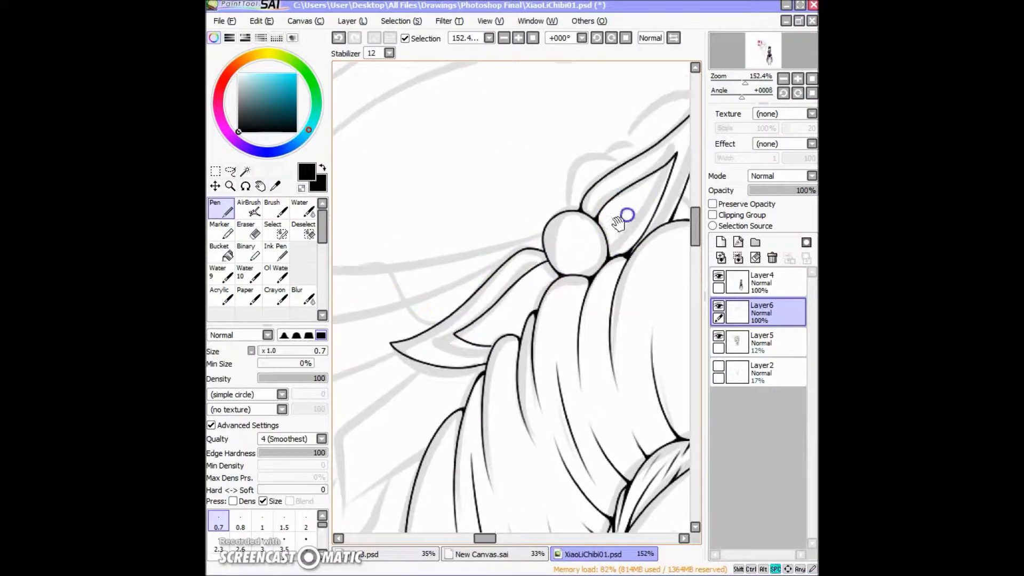
{"action": "scroll", "coordinate": [587, 269], "scroll_direction": "up", "scroll_amount": 5}
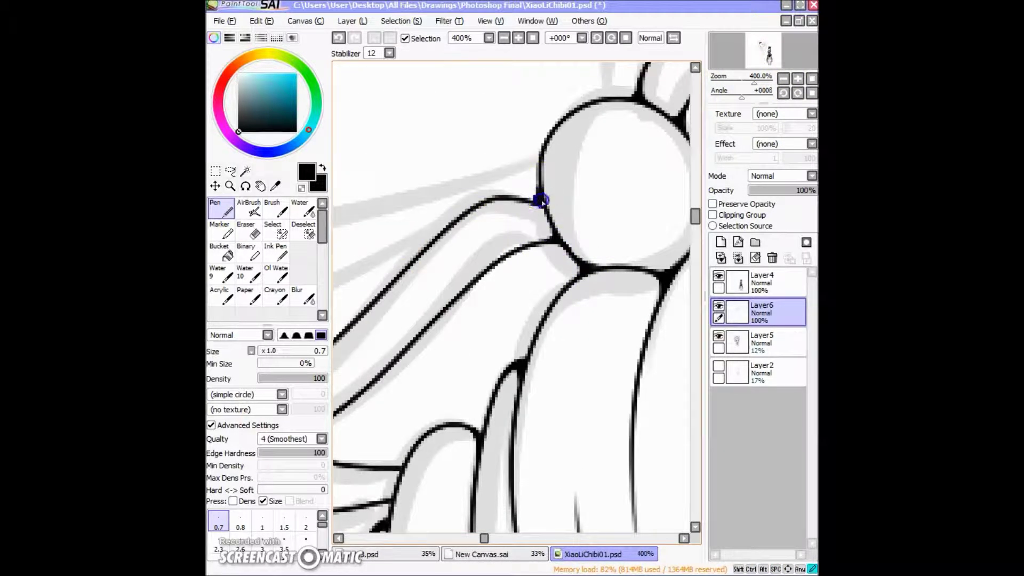
{"action": "key", "text": "ctrl+z"}
{"action": "mouse_move", "coordinate": [540, 201]}
{"action": "left_mouse_down"}
{"action": "mouse_move", "coordinate": [541, 235]}
{"action": "mouse_move", "coordinate": [583, 274]}
{"action": "left_mouse_up"}
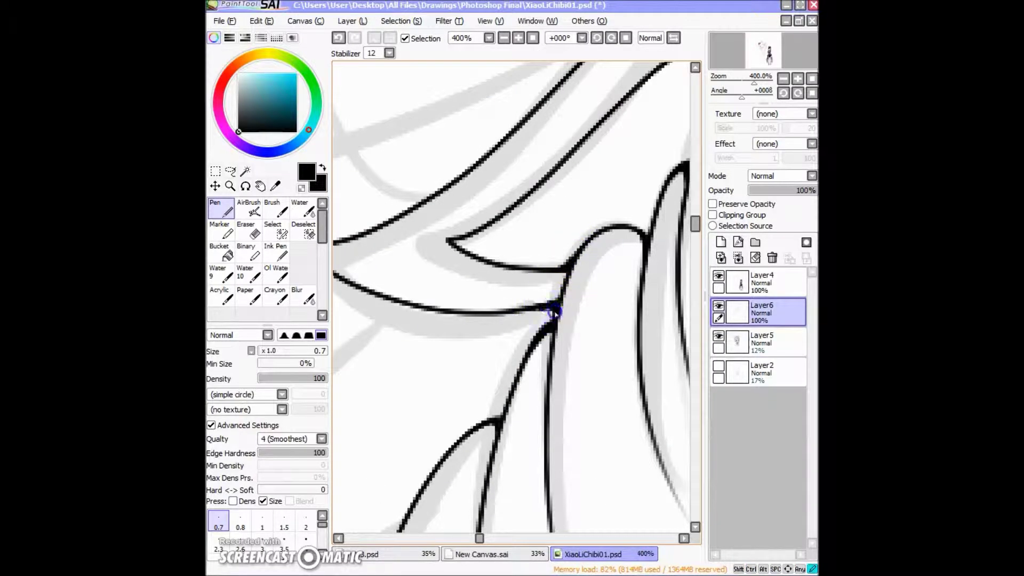
{"action": "left_click_drag", "start_coordinate": [550, 329], "coordinate": [480, 217]}
- Ink a broken inner ring of curved lines inside the left ornament's round bead
{"action": "scroll", "coordinate": [589, 228], "scroll_direction": "down", "scroll_amount": 4}
{"action": "left_click_drag", "start_coordinate": [590, 228], "coordinate": [551, 240]}
{"action": "scroll", "coordinate": [528, 157], "scroll_direction": "up", "scroll_amount": 2}
{"action": "left_click_drag", "start_coordinate": [491, 267], "coordinate": [496, 328]}
{"action": "left_click_drag", "start_coordinate": [541, 288], "coordinate": [544, 320]}
{"action": "key", "text": "ctrl+z"}
{"action": "left_click_drag", "start_coordinate": [487, 270], "coordinate": [520, 335]}
{"action": "left_click_drag", "start_coordinate": [544, 288], "coordinate": [547, 323]}
{"action": "left_click_drag", "start_coordinate": [489, 269], "coordinate": [503, 326]}
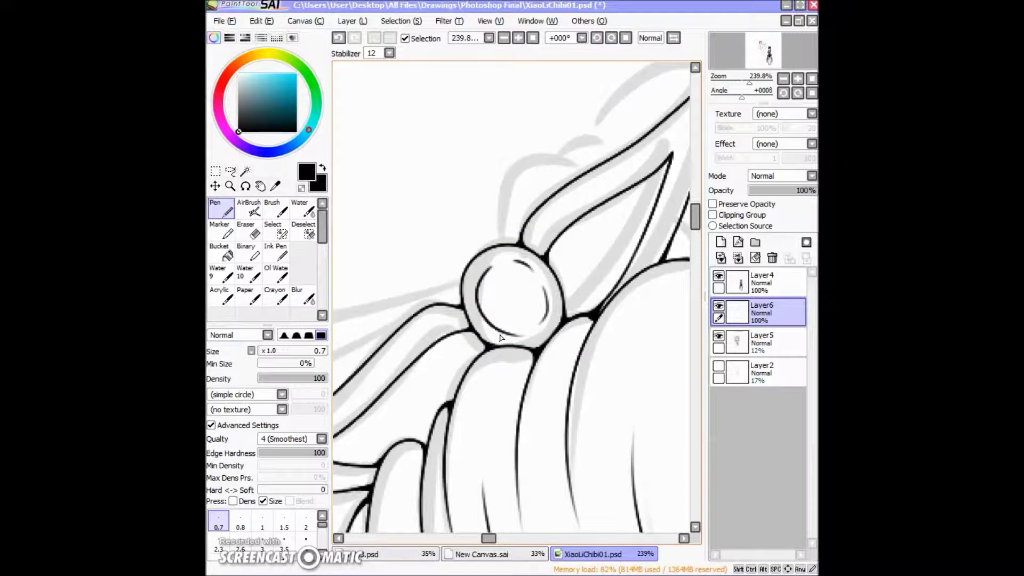
- Ink the rounded hair bumps behind the upper leaf of the left ornament and thicken their overlaps
{"action": "scroll", "coordinate": [498, 286], "scroll_direction": "down", "scroll_amount": 2}
{"action": "mouse_move", "coordinate": [384, 228]}
{"action": "left_mouse_down"}
{"action": "mouse_move", "coordinate": [531, 221]}
{"action": "mouse_move", "coordinate": [626, 343]}
{"action": "left_mouse_up"}
{"action": "left_click_drag", "start_coordinate": [571, 214], "coordinate": [617, 325]}
{"action": "left_click_drag", "start_coordinate": [376, 237], "coordinate": [466, 186]}
{"action": "left_click_drag", "start_coordinate": [457, 268], "coordinate": [482, 256]}
{"action": "left_click_drag", "start_coordinate": [402, 327], "coordinate": [442, 267]}
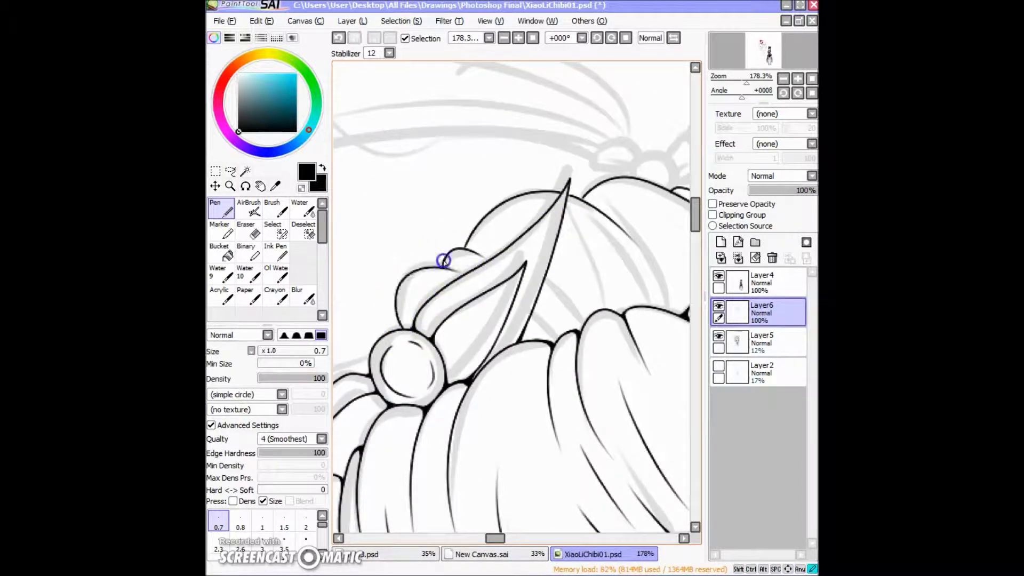
{"action": "scroll", "coordinate": [443, 267], "scroll_direction": "up", "scroll_amount": 4}
{"action": "left_click_drag", "start_coordinate": [462, 308], "coordinate": [417, 359]}
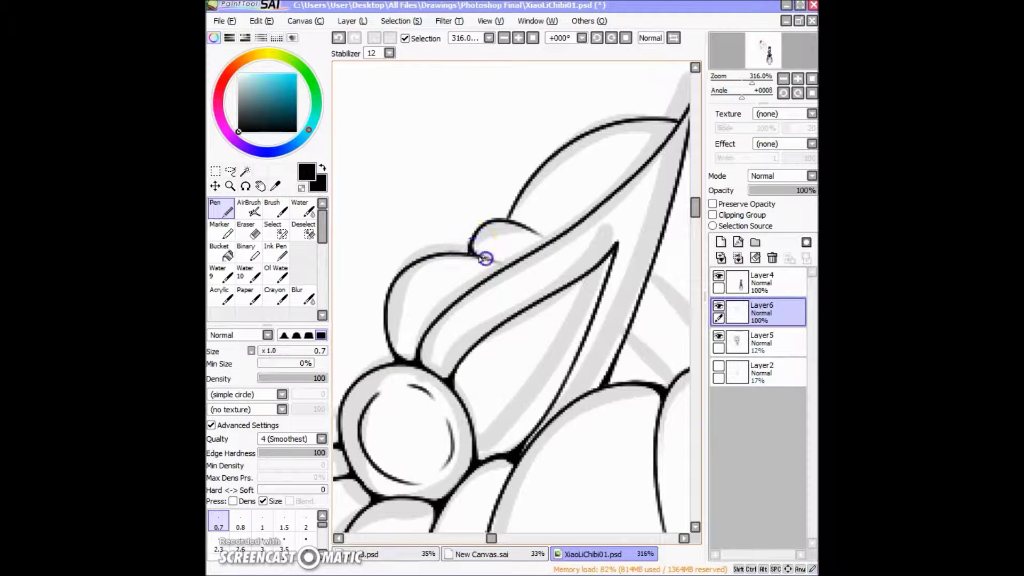
{"action": "left_click_drag", "start_coordinate": [485, 256], "coordinate": [441, 293]}
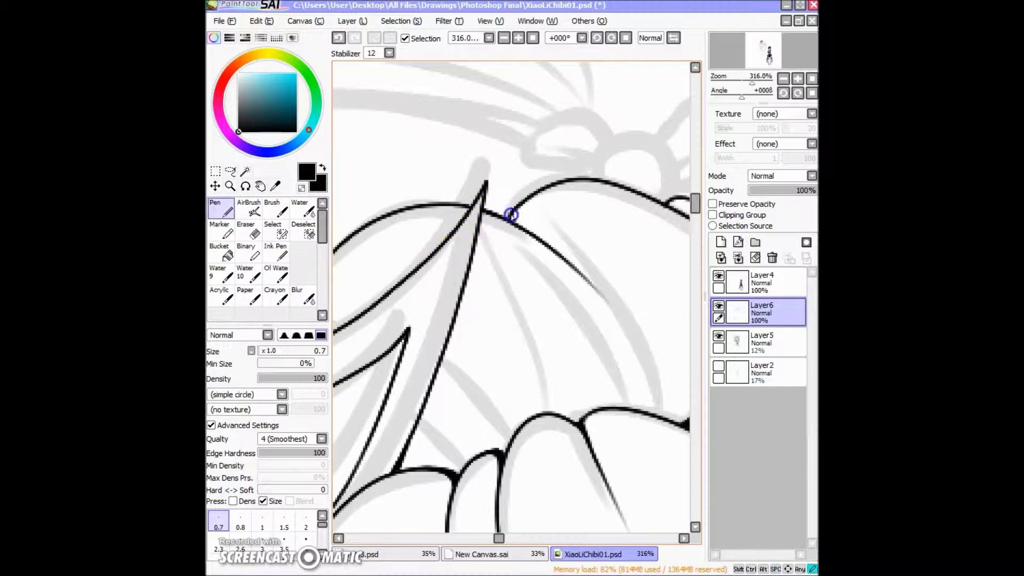
- Ink the remaining strands of the upper back hair, with dark overlaps and tapered fold lines rising from the crown hair
{"action": "mouse_move", "coordinate": [530, 246]}
{"action": "left_mouse_down"}
{"action": "mouse_move", "coordinate": [497, 213]}
{"action": "mouse_move", "coordinate": [440, 243]}
{"action": "left_mouse_up"}
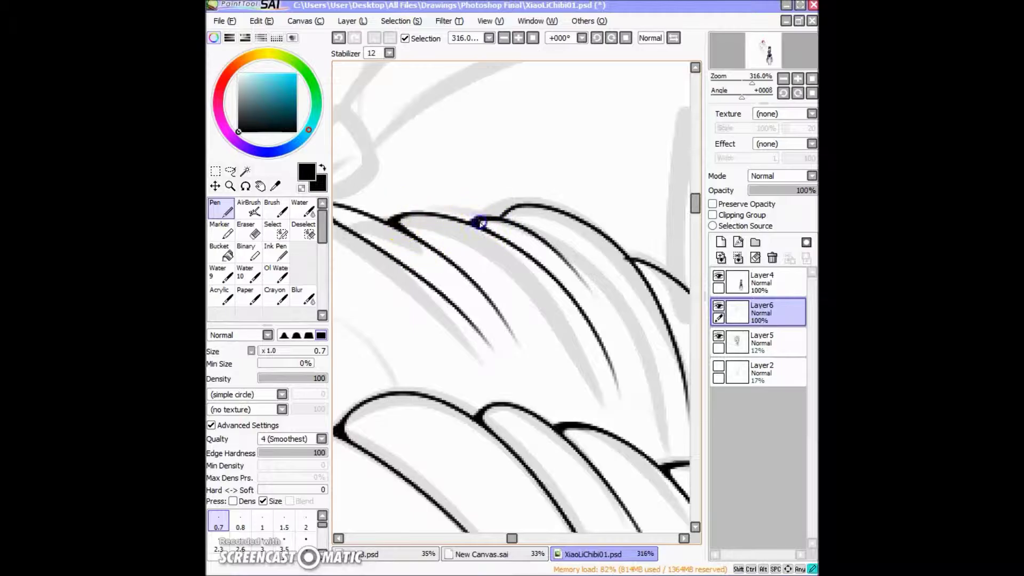
{"action": "mouse_move", "coordinate": [540, 214]}
{"action": "left_mouse_down"}
{"action": "mouse_move", "coordinate": [514, 211]}
{"action": "mouse_move", "coordinate": [446, 108]}
{"action": "left_mouse_up"}
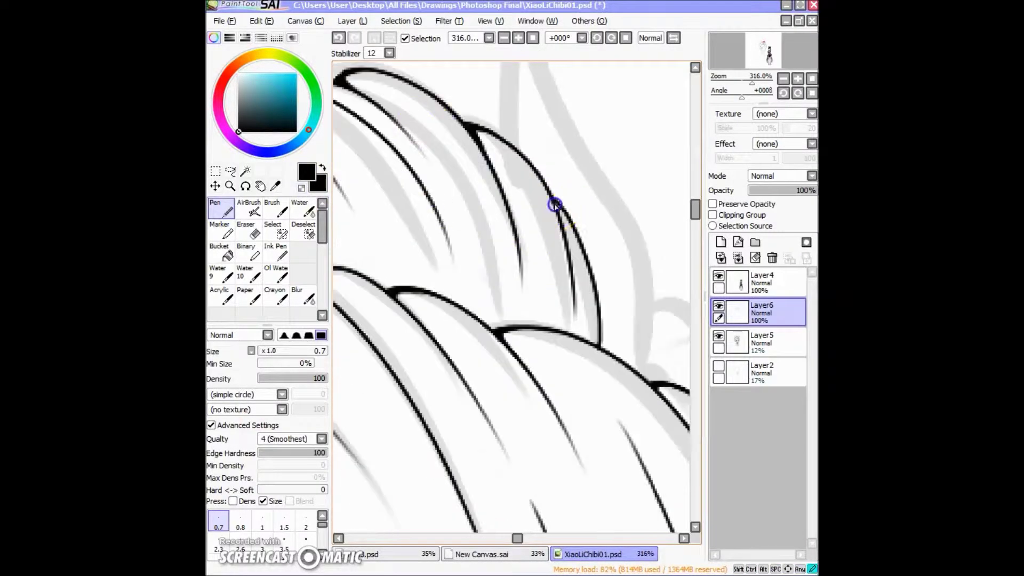
{"action": "mouse_move", "coordinate": [499, 290]}
{"action": "left_mouse_down"}
{"action": "mouse_move", "coordinate": [571, 320]}
{"action": "mouse_move", "coordinate": [574, 333]}
{"action": "mouse_move", "coordinate": [571, 247]}
{"action": "mouse_move", "coordinate": [580, 330]}
{"action": "mouse_move", "coordinate": [560, 338]}
{"action": "mouse_move", "coordinate": [582, 327]}
{"action": "mouse_move", "coordinate": [434, 276]}
{"action": "left_mouse_up"}
{"action": "mouse_move", "coordinate": [447, 223]}
{"action": "left_mouse_down"}
{"action": "mouse_move", "coordinate": [535, 354]}
{"action": "mouse_move", "coordinate": [576, 344]}
{"action": "mouse_move", "coordinate": [546, 309]}
{"action": "mouse_move", "coordinate": [538, 260]}
{"action": "mouse_move", "coordinate": [550, 320]}
{"action": "left_mouse_up"}
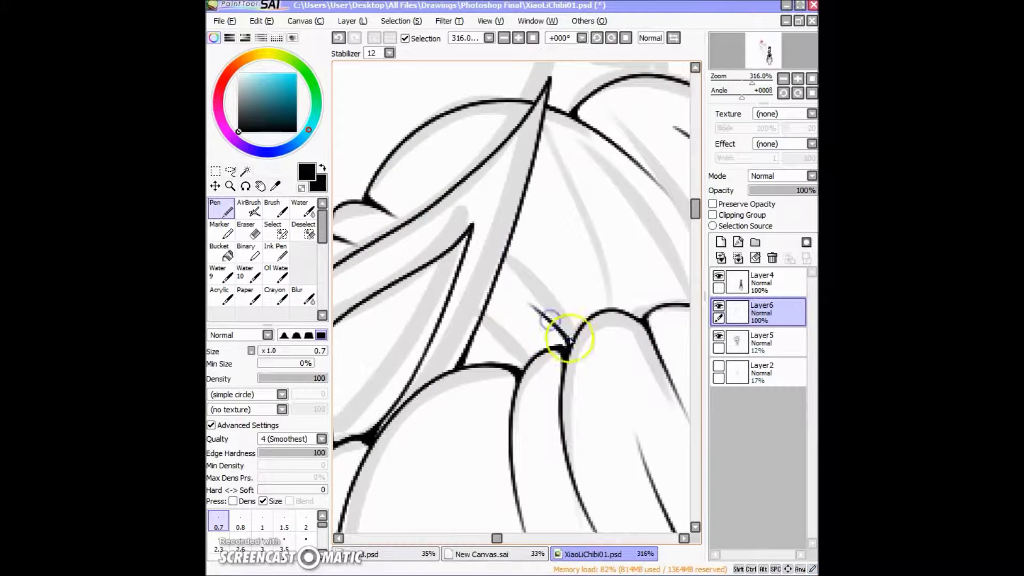
{"action": "left_click_drag", "start_coordinate": [479, 333], "coordinate": [530, 352]}
{"action": "scroll", "coordinate": [560, 320], "scroll_direction": "down", "scroll_amount": 8}
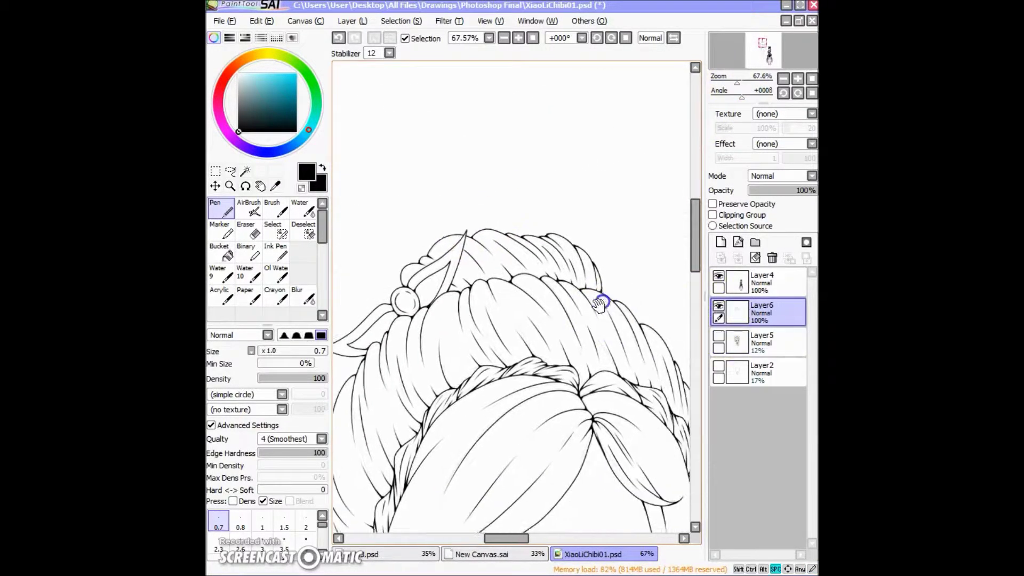
{"action": "left_click_drag", "start_coordinate": [574, 288], "coordinate": [597, 267]}
- Ink the outline of the right hair ornament's upright leaf and thicken its junctions with the hair
{"action": "scroll", "coordinate": [596, 267], "scroll_direction": "up", "scroll_amount": 5}
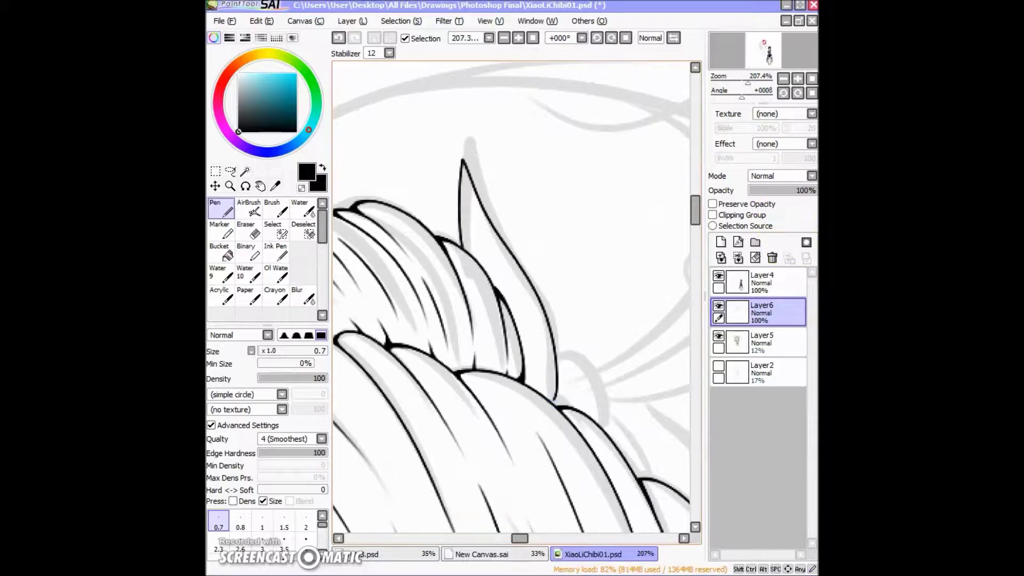
{"action": "key", "text": "alt+Tab"}
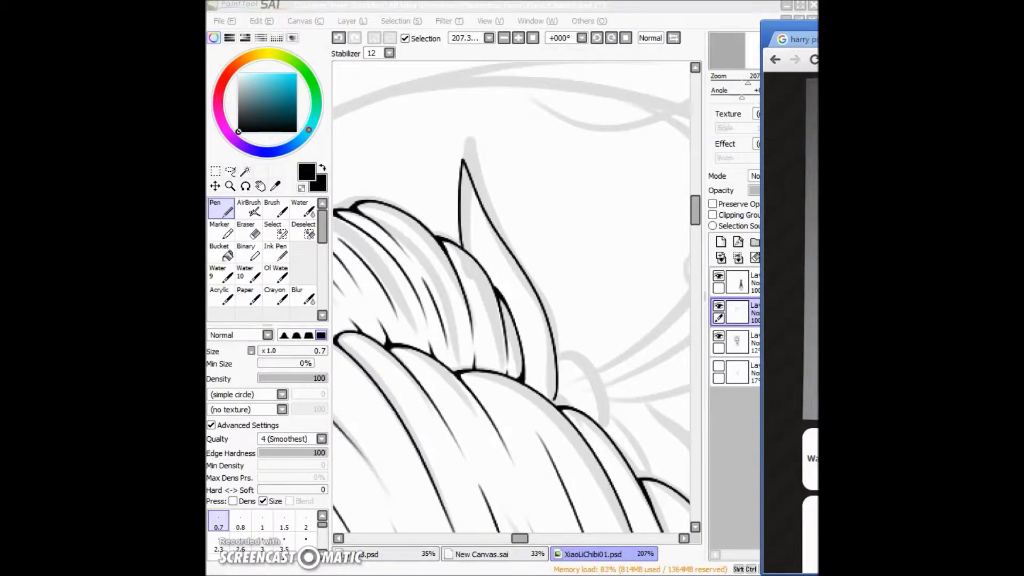
{"action": "key", "text": "alt+Tab"}
{"action": "scroll", "coordinate": [534, 341], "scroll_direction": "down", "scroll_amount": 1}
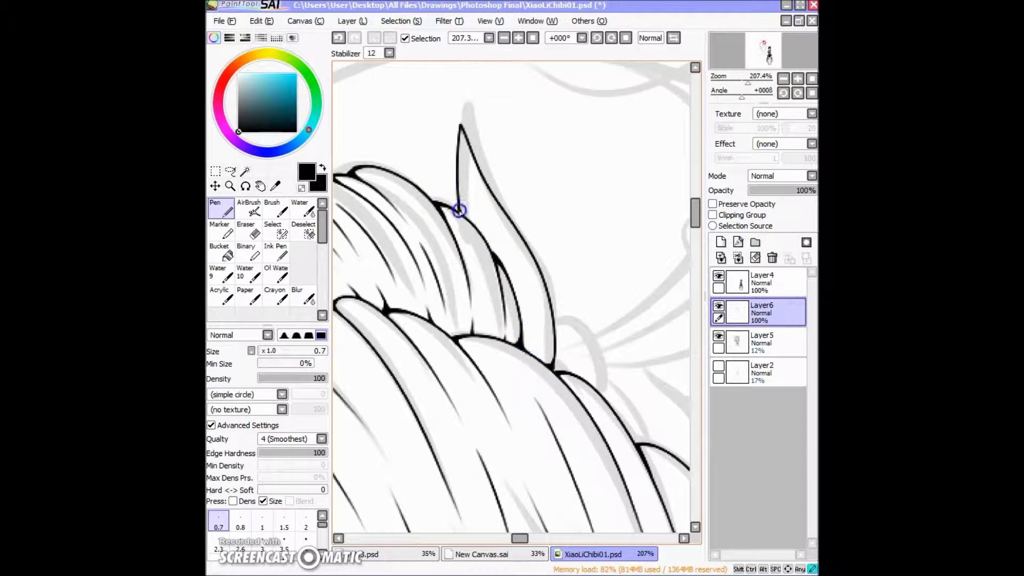
{"action": "left_click_drag", "start_coordinate": [489, 285], "coordinate": [434, 194]}
- Ink the right leaf's inner contour, the half-hidden bead with highlight lines, and the strand edge below it
{"action": "scroll", "coordinate": [366, 172], "scroll_direction": "up", "scroll_amount": 1}
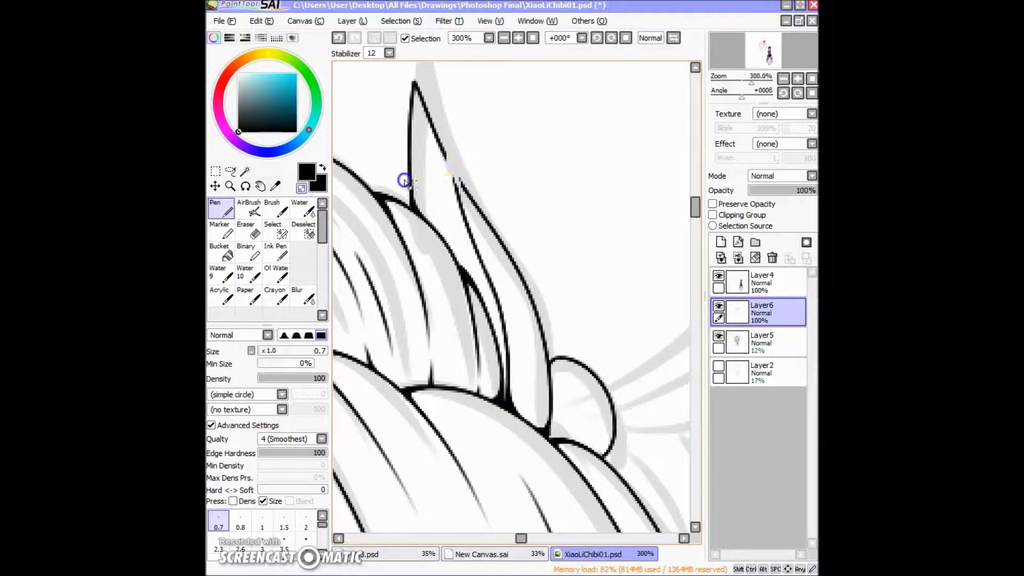
{"action": "left_click_drag", "start_coordinate": [549, 352], "coordinate": [471, 245]}
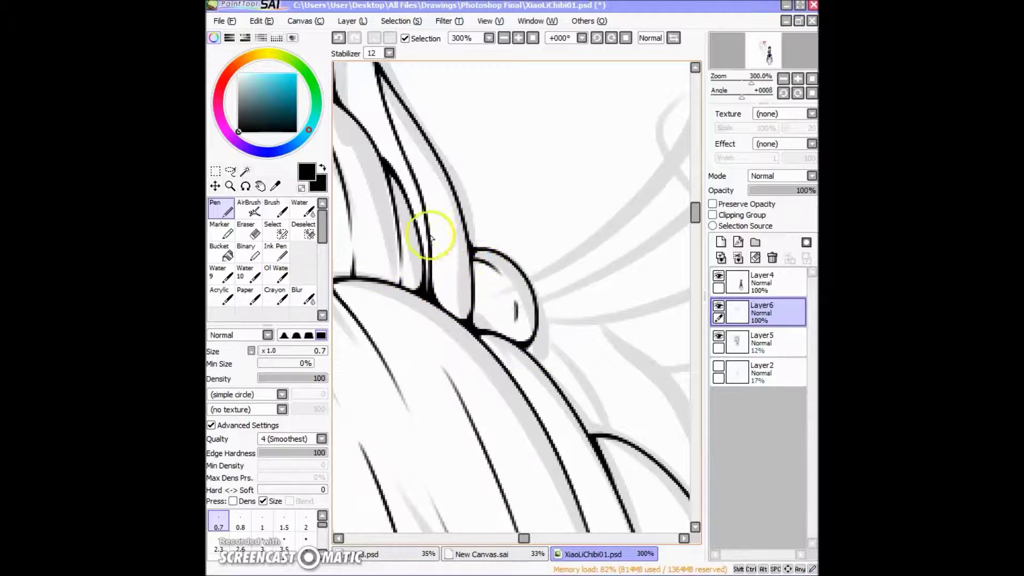
{"action": "left_click_drag", "start_coordinate": [476, 342], "coordinate": [473, 275]}
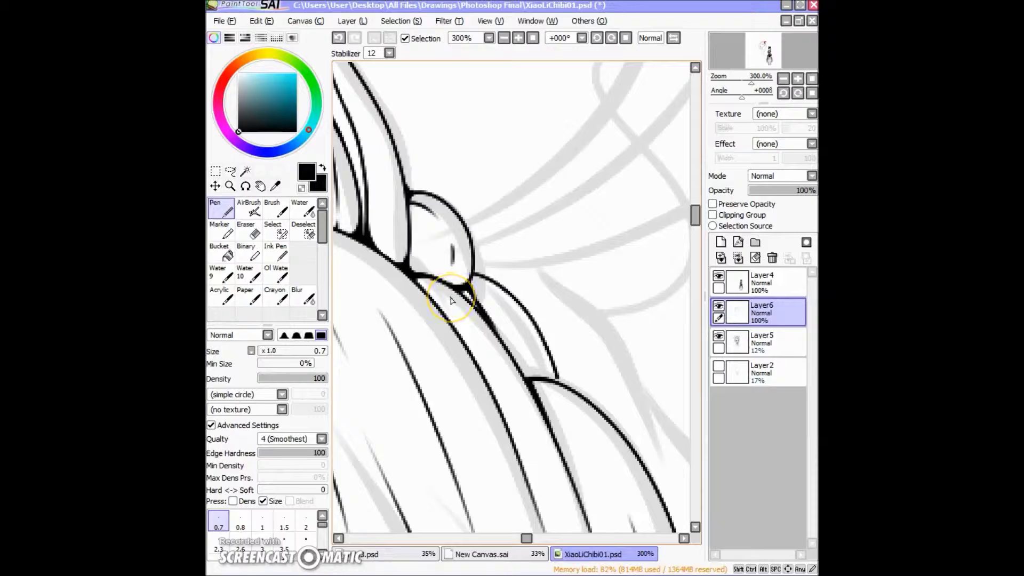
- Ink the small knot on top of the crown hair, starting with its left band and rounded centre
{"action": "scroll", "coordinate": [453, 299], "scroll_direction": "down", "scroll_amount": 5}
{"action": "mouse_move", "coordinate": [530, 228]}
{"action": "left_mouse_down"}
{"action": "mouse_move", "coordinate": [471, 201]}
{"action": "mouse_move", "coordinate": [555, 235]}
{"action": "mouse_move", "coordinate": [546, 230]}
{"action": "left_mouse_up"}
{"action": "scroll", "coordinate": [512, 297], "scroll_direction": "up", "scroll_amount": 3}
{"action": "left_click_drag", "start_coordinate": [519, 264], "coordinate": [497, 229]}
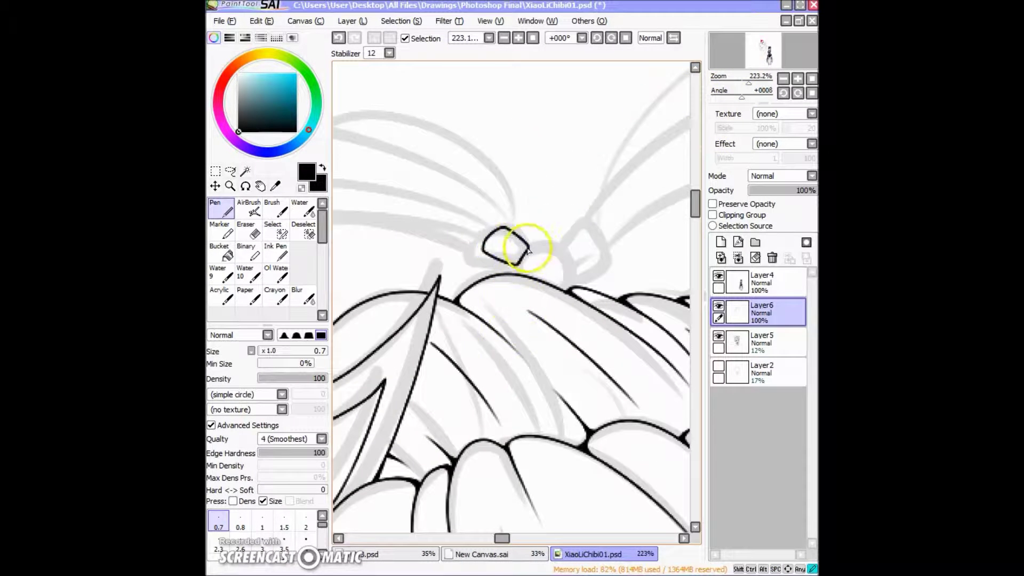
{"action": "left_click_drag", "start_coordinate": [513, 265], "coordinate": [572, 288]}
{"action": "scroll", "coordinate": [636, 165], "scroll_direction": "down", "scroll_amount": 4}
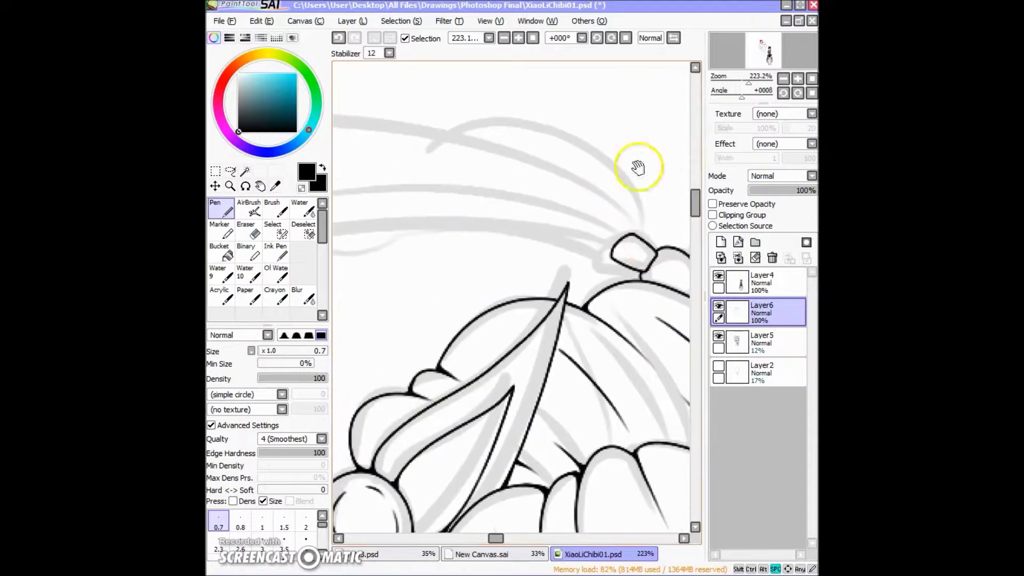
- Ink the long contours of the left hair loop sweeping out from the top knot
{"action": "left_click_drag", "start_coordinate": [551, 206], "coordinate": [592, 202]}
{"action": "mouse_move", "coordinate": [608, 241]}
{"action": "left_mouse_down"}
{"action": "mouse_move", "coordinate": [450, 293]}
{"action": "mouse_move", "coordinate": [525, 313]}
{"action": "left_mouse_up"}
{"action": "left_click_drag", "start_coordinate": [624, 224], "coordinate": [490, 344]}
- Lower the opacity of sketch layer Layer5 to 7% and return to the line art layer Layer6
{"action": "key", "text": "ctrl+z"}
{"action": "left_click", "coordinate": [762, 338]}
{"action": "left_click_drag", "start_coordinate": [758, 190], "coordinate": [754, 190]}
{"action": "left_click", "coordinate": [762, 309]}
{"action": "key", "text": "ctrl+y"}
- Thicken the top knot's joints and ink the left loop's lower contours past the bead and leaf tip
{"action": "left_click_drag", "start_coordinate": [735, 83], "coordinate": [749, 83]}
{"action": "left_click_drag", "start_coordinate": [554, 244], "coordinate": [478, 226]}
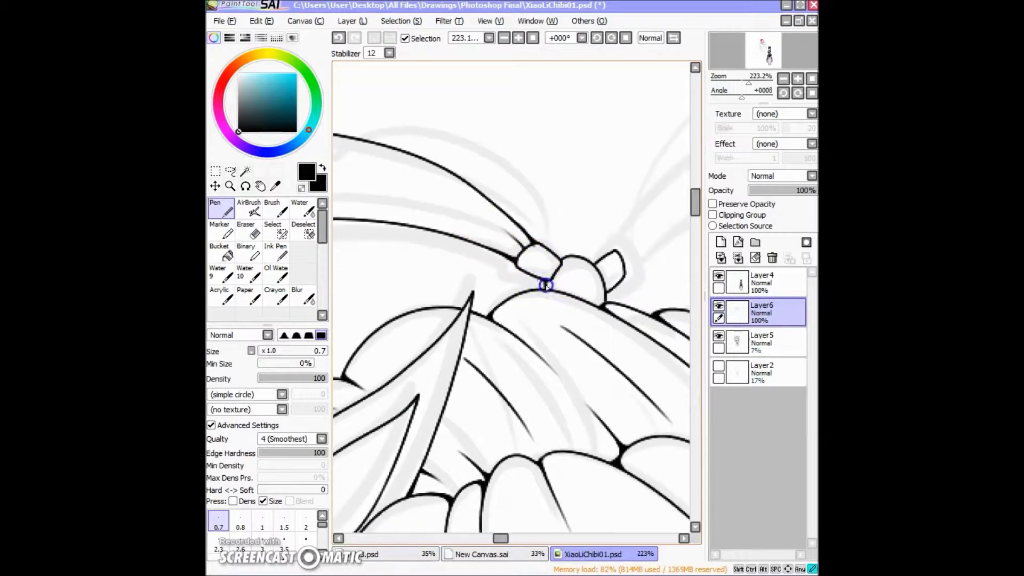
{"action": "left_click_drag", "start_coordinate": [335, 229], "coordinate": [553, 247]}
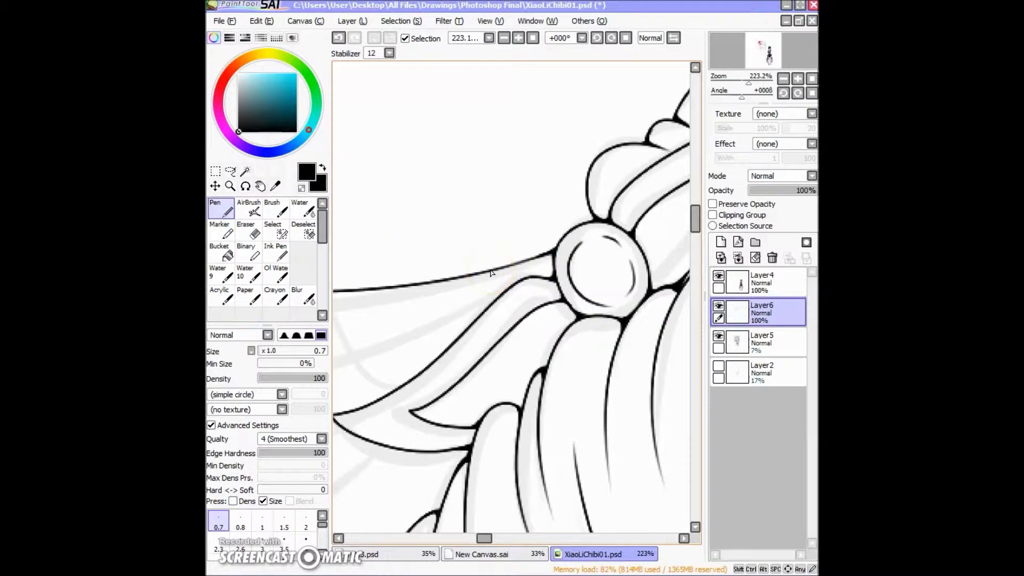
{"action": "mouse_move", "coordinate": [393, 267]}
{"action": "left_mouse_down"}
{"action": "mouse_move", "coordinate": [599, 204]}
{"action": "mouse_move", "coordinate": [606, 263]}
{"action": "left_mouse_up"}
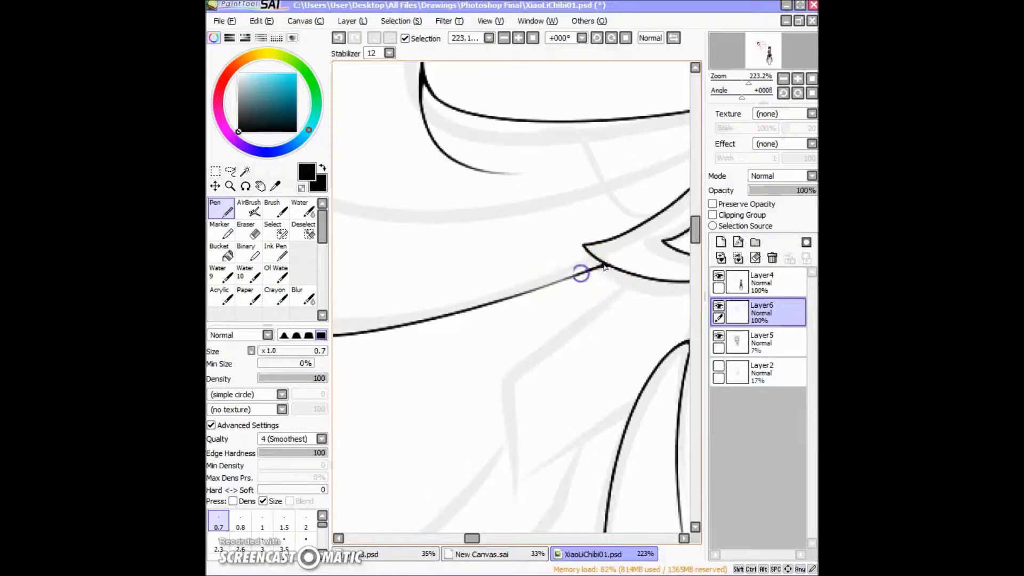
{"action": "left_click", "coordinate": [472, 283]}
{"action": "left_click_drag", "start_coordinate": [568, 284], "coordinate": [503, 240]}
{"action": "scroll", "coordinate": [550, 124], "scroll_direction": "down", "scroll_amount": 4}
{"action": "scroll", "coordinate": [468, 331], "scroll_direction": "up", "scroll_amount": 2}
{"action": "scroll", "coordinate": [507, 269], "scroll_direction": "up", "scroll_amount": 3}
{"action": "scroll", "coordinate": [547, 221], "scroll_direction": "down", "scroll_amount": 5}
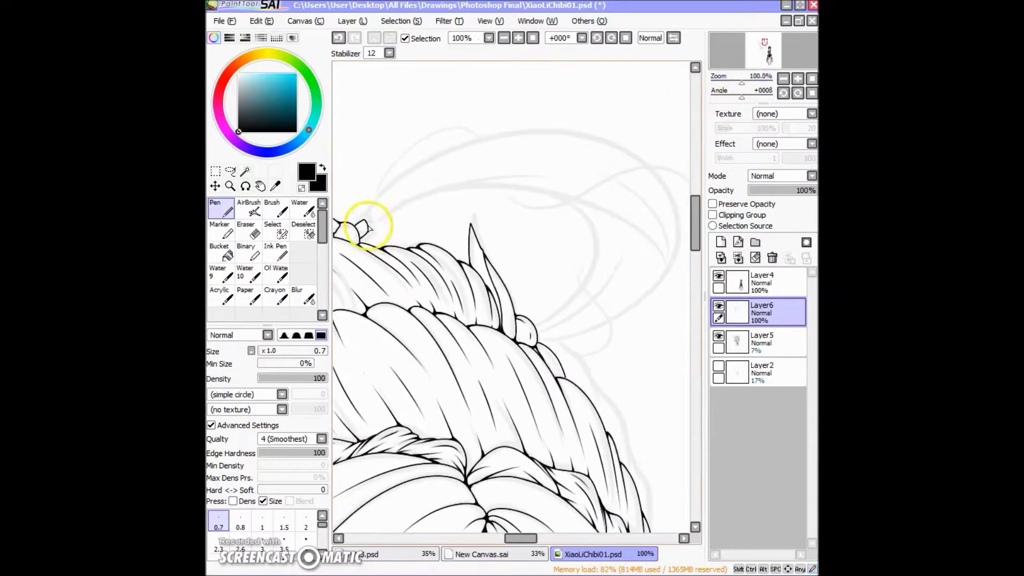
- Ink the right hair loop's inner contour from its upper edge down to the bead and thicken both junctions
{"action": "scroll", "coordinate": [373, 240], "scroll_direction": "up", "scroll_amount": 3}
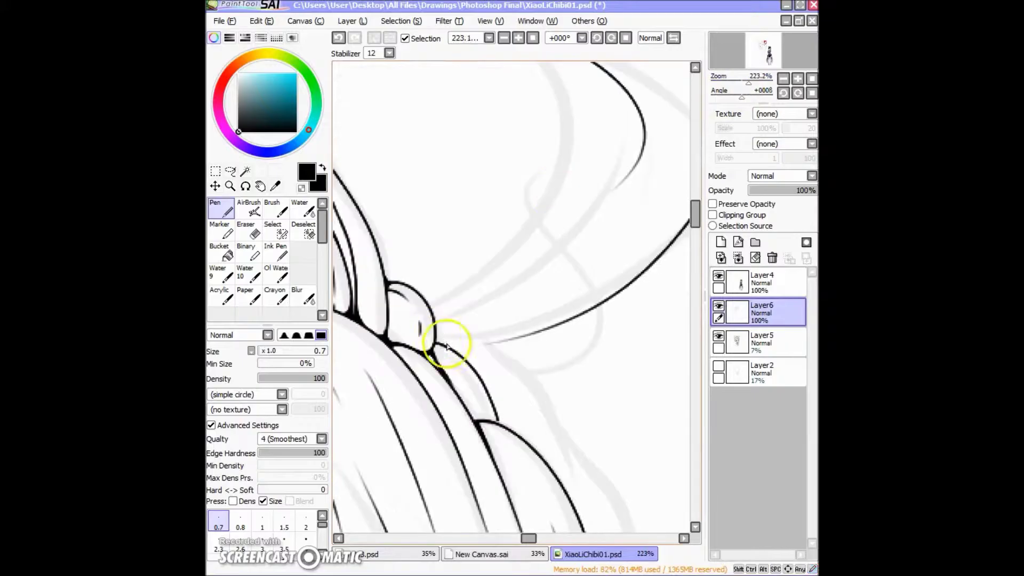
{"action": "scroll", "coordinate": [447, 346], "scroll_direction": "up", "scroll_amount": 3}
{"action": "left_click_drag", "start_coordinate": [511, 142], "coordinate": [434, 412]}
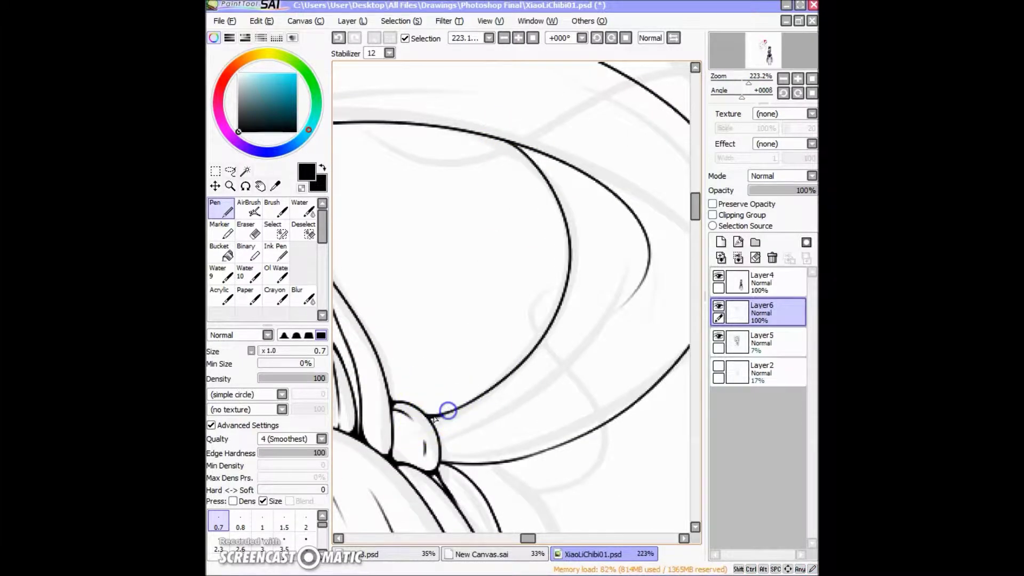
{"action": "scroll", "coordinate": [335, 424], "scroll_direction": "down", "scroll_amount": 1}
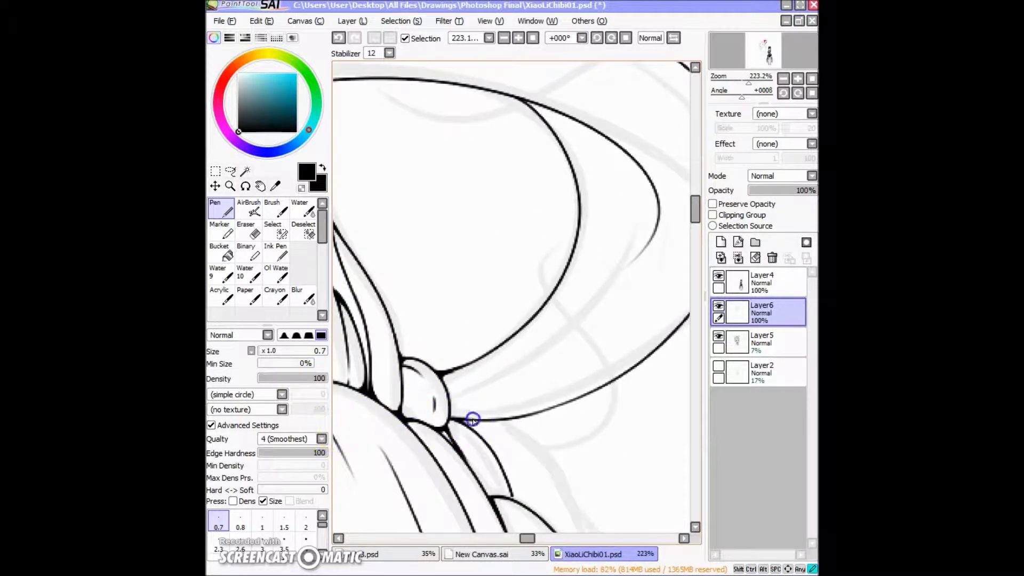
{"action": "left_click_drag", "start_coordinate": [513, 229], "coordinate": [467, 324]}
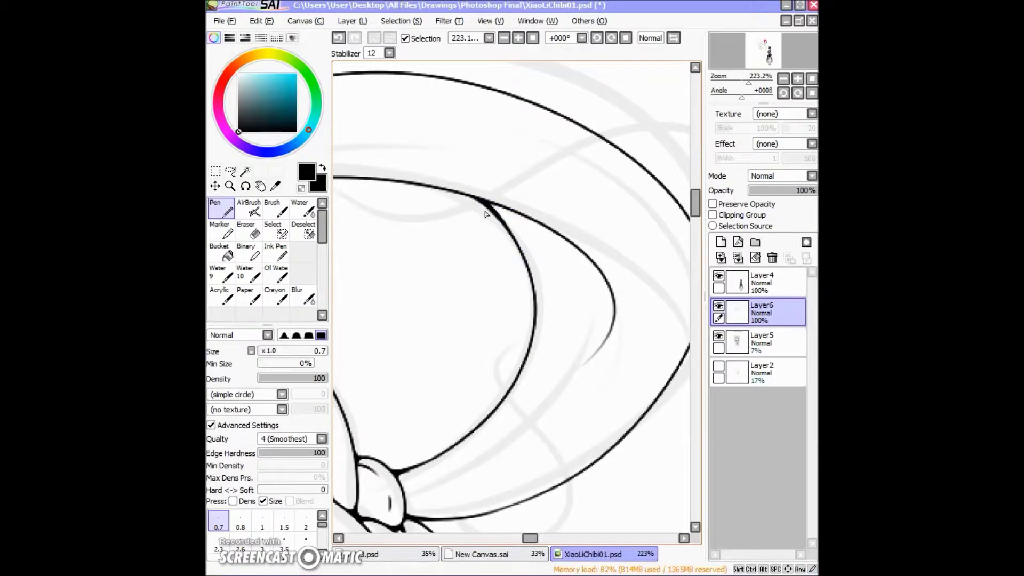
{"action": "scroll", "coordinate": [469, 251], "scroll_direction": "left", "scroll_amount": 5}
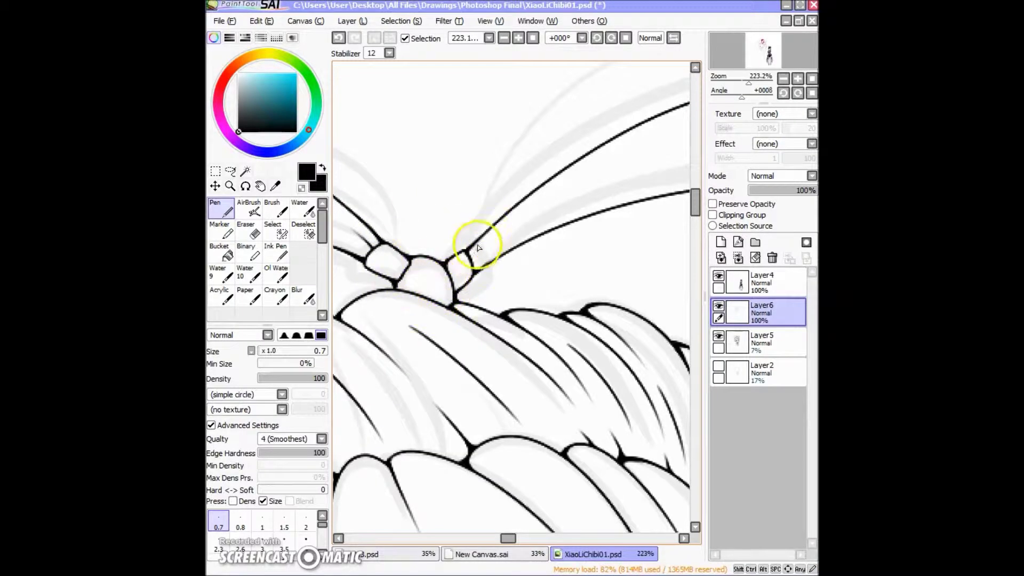
- Thicken the right loop's joint at the top knot and add tapered strand lines inside the loop, including from the bead
{"action": "left_click_drag", "start_coordinate": [473, 240], "coordinate": [391, 290]}
{"action": "left_click_drag", "start_coordinate": [749, 83], "coordinate": [753, 83]}
{"action": "scroll", "coordinate": [475, 256], "scroll_direction": "down", "scroll_amount": 3}
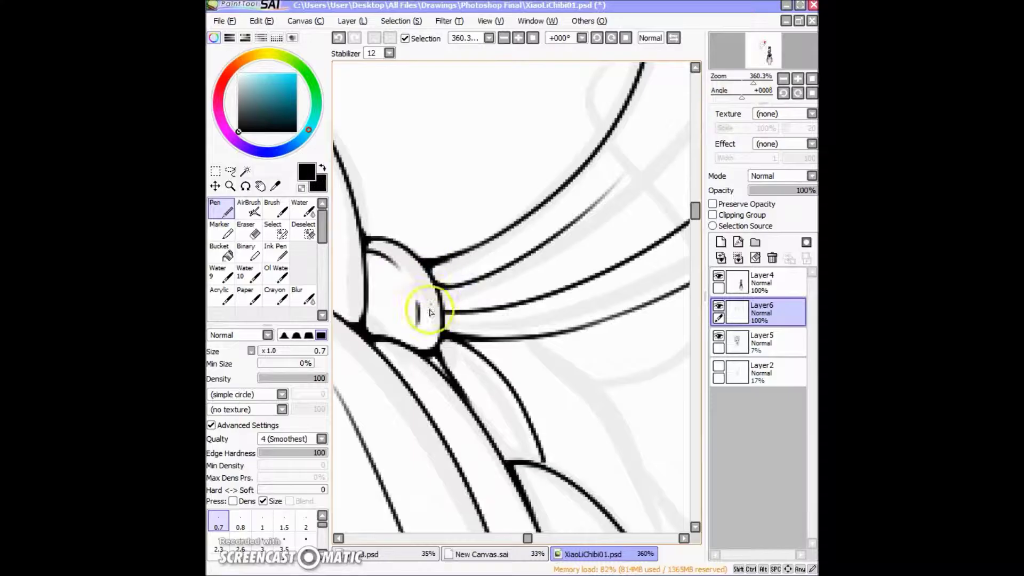
{"action": "left_click", "coordinate": [248, 231]}
{"action": "mouse_move", "coordinate": [544, 218]}
{"action": "left_mouse_down"}
{"action": "mouse_move", "coordinate": [457, 270]}
{"action": "mouse_move", "coordinate": [398, 263]}
{"action": "mouse_move", "coordinate": [640, 233]}
{"action": "left_mouse_up"}
{"action": "key", "text": "n"}
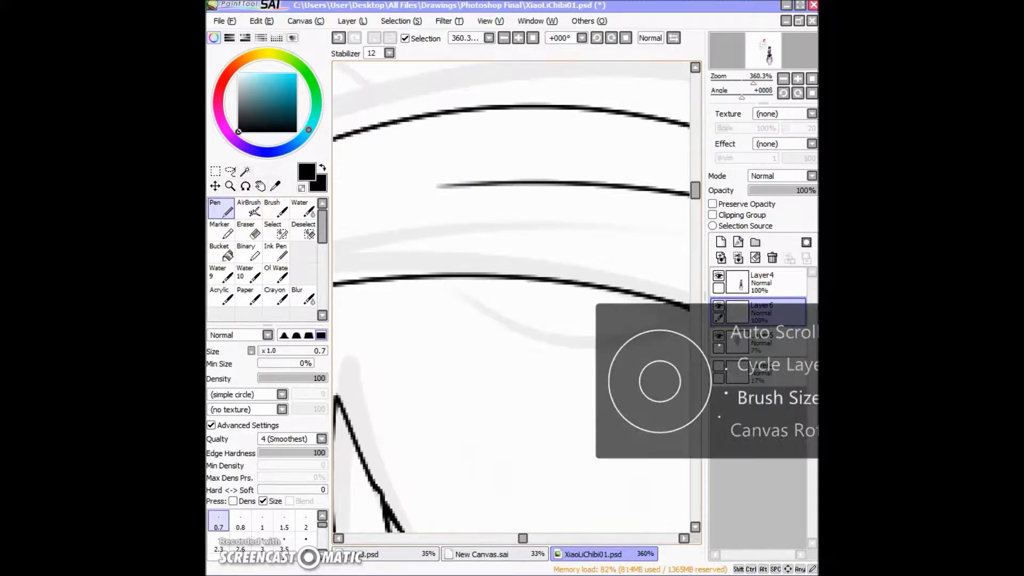
{"action": "left_click_drag", "start_coordinate": [658, 384], "coordinate": [544, 210]}
{"action": "scroll", "coordinate": [580, 200], "scroll_direction": "down", "scroll_amount": 5}
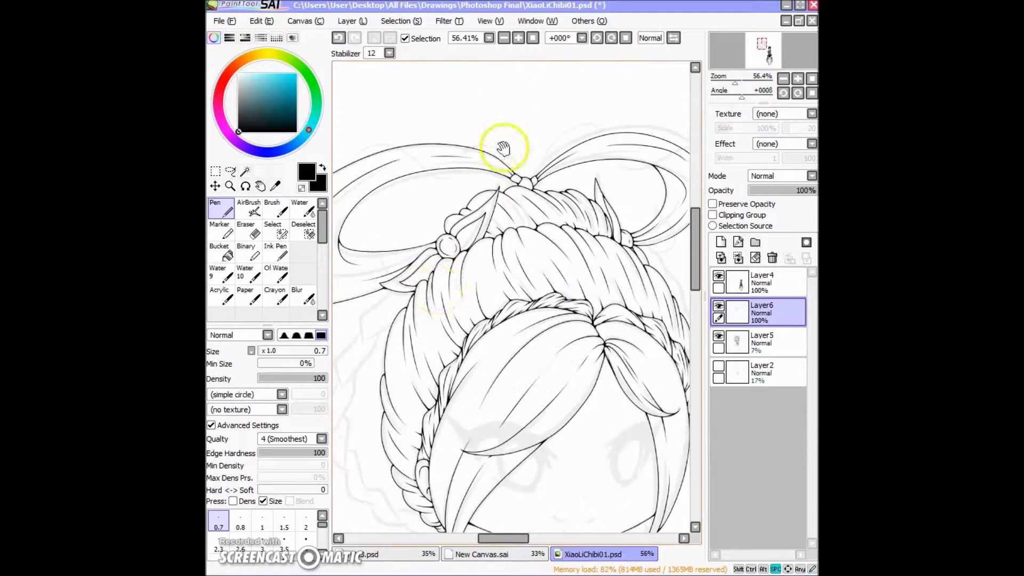
- Ink the first overlapping segment of the hanging braid beneath the left leaf ornament
{"action": "left_click_drag", "start_coordinate": [469, 245], "coordinate": [601, 228]}
{"action": "scroll", "coordinate": [601, 228], "scroll_direction": "up", "scroll_amount": 4}
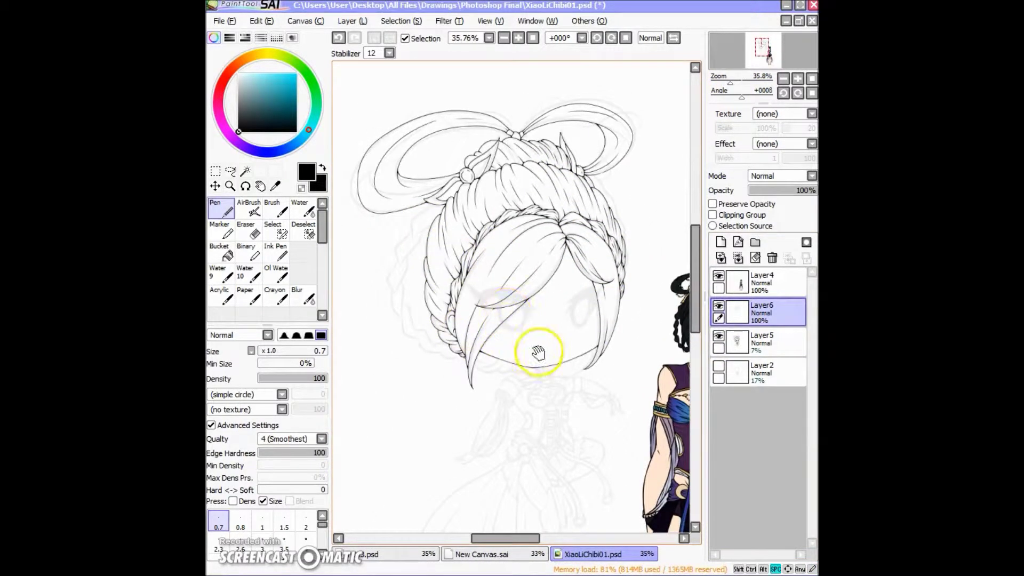
{"action": "left_click_drag", "start_coordinate": [576, 147], "coordinate": [470, 253]}
{"action": "key", "text": "ctrl+z"}
{"action": "mouse_move", "coordinate": [533, 201]}
{"action": "left_mouse_down"}
{"action": "mouse_move", "coordinate": [547, 214]}
{"action": "mouse_move", "coordinate": [484, 291]}
{"action": "mouse_move", "coordinate": [563, 271]}
{"action": "left_mouse_up"}
{"action": "mouse_move", "coordinate": [565, 184]}
{"action": "left_mouse_down"}
{"action": "mouse_move", "coordinate": [533, 272]}
{"action": "mouse_move", "coordinate": [601, 219]}
{"action": "left_mouse_up"}
{"action": "key", "text": "ctrl+z"}
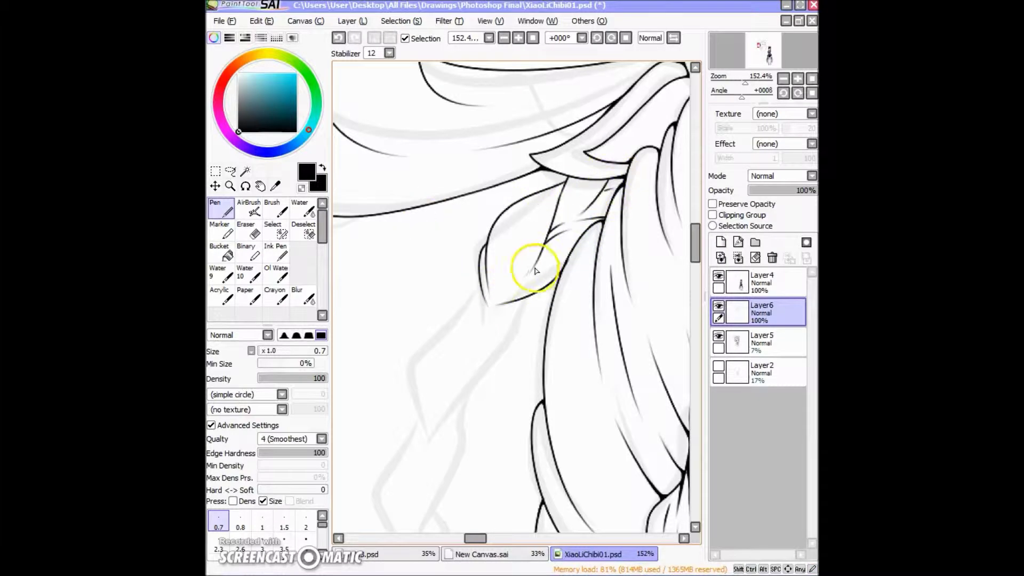
- Ink the second segment of the left braid with its centre crossing and both outer curves
{"action": "left_click_drag", "start_coordinate": [511, 245], "coordinate": [487, 322]}
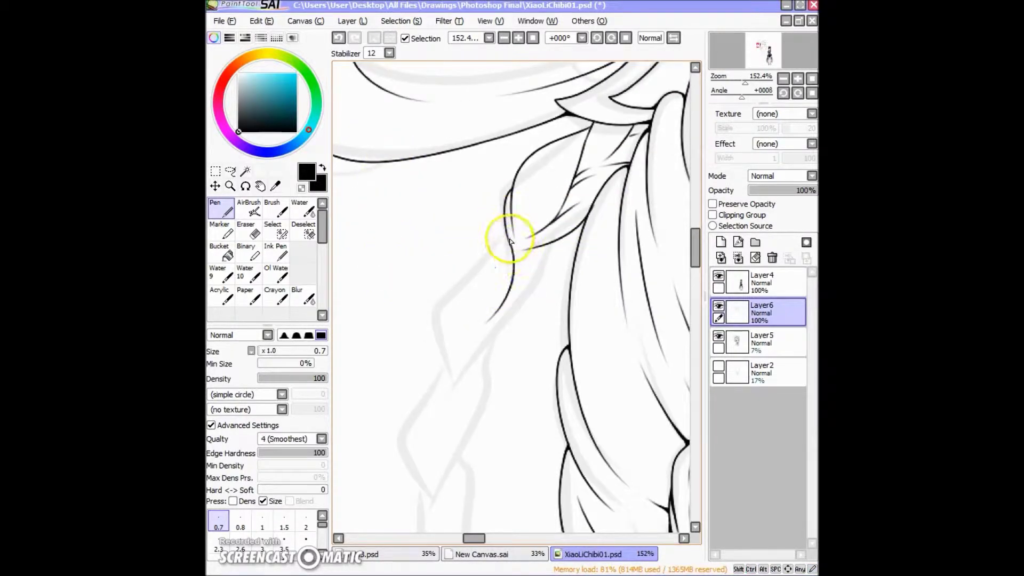
{"action": "key", "text": "ctrl+z"}
{"action": "left_click_drag", "start_coordinate": [504, 243], "coordinate": [462, 344]}
{"action": "left_click_drag", "start_coordinate": [547, 245], "coordinate": [466, 343]}
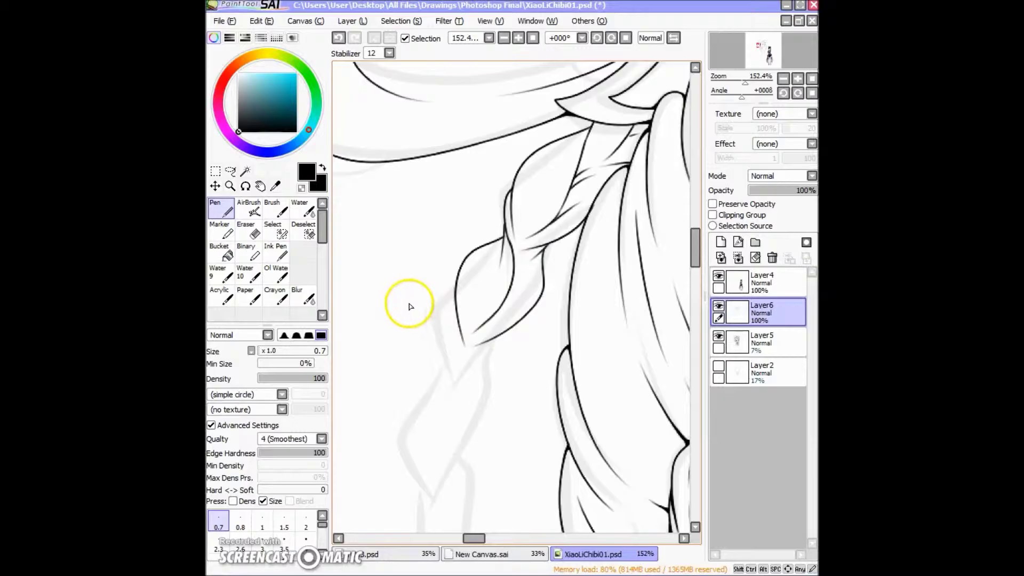
- Ink the third segment of the left braid, following the sketch downward
{"action": "scroll", "coordinate": [513, 299], "scroll_direction": "down", "scroll_amount": 5}
{"action": "left_click_drag", "start_coordinate": [474, 172], "coordinate": [462, 330]}
{"action": "mouse_move", "coordinate": [472, 186]}
{"action": "left_mouse_down"}
{"action": "mouse_move", "coordinate": [496, 240]}
{"action": "mouse_move", "coordinate": [464, 328]}
{"action": "left_mouse_up"}
{"action": "left_click_drag", "start_coordinate": [509, 224], "coordinate": [489, 318]}
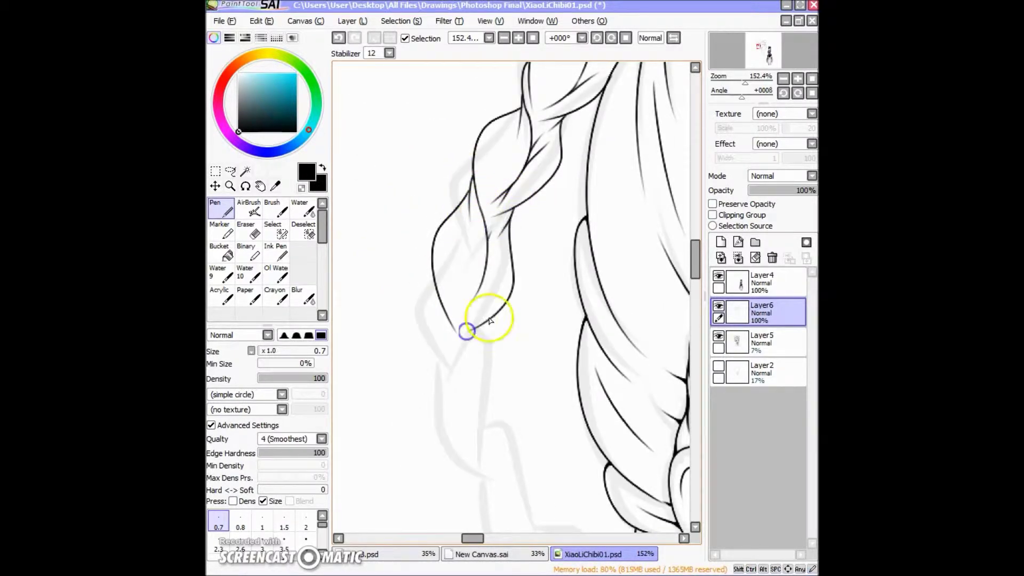
- Ink the fourth segment of the left braid and add short strand lines inside the segments
{"action": "left_click_drag", "start_coordinate": [392, 264], "coordinate": [385, 190]}
{"action": "mouse_move", "coordinate": [448, 203]}
{"action": "left_mouse_down"}
{"action": "mouse_move", "coordinate": [416, 318]}
{"action": "mouse_move", "coordinate": [464, 368]}
{"action": "left_mouse_up"}
{"action": "mouse_move", "coordinate": [469, 224]}
{"action": "left_mouse_down"}
{"action": "mouse_move", "coordinate": [474, 368]}
{"action": "mouse_move", "coordinate": [438, 264]}
{"action": "mouse_move", "coordinate": [475, 347]}
{"action": "left_mouse_up"}
{"action": "left_click_drag", "start_coordinate": [453, 150], "coordinate": [462, 292]}
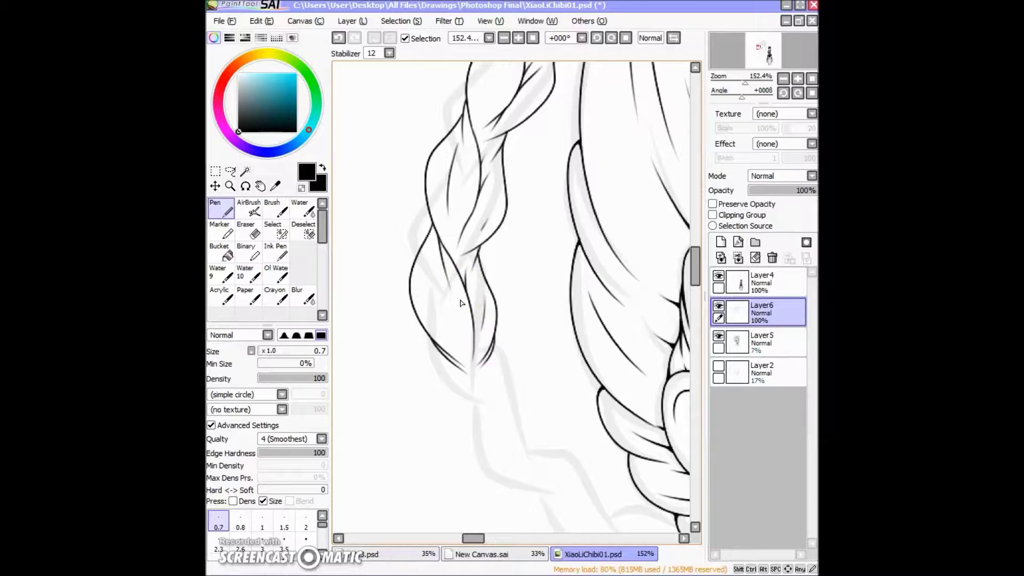
- Ink the left braid's lower segments as they curve toward the hair at the nape
{"action": "left_click_drag", "start_coordinate": [532, 376], "coordinate": [492, 302]}
{"action": "mouse_move", "coordinate": [421, 267]}
{"action": "left_mouse_down"}
{"action": "mouse_move", "coordinate": [407, 283]}
{"action": "mouse_move", "coordinate": [441, 309]}
{"action": "mouse_move", "coordinate": [492, 311]}
{"action": "left_mouse_up"}
{"action": "left_click_drag", "start_coordinate": [452, 380], "coordinate": [463, 408]}
{"action": "left_click_drag", "start_coordinate": [516, 370], "coordinate": [551, 423]}
{"action": "mouse_move", "coordinate": [464, 416]}
{"action": "left_mouse_down"}
{"action": "mouse_move", "coordinate": [539, 398]}
{"action": "mouse_move", "coordinate": [532, 338]}
{"action": "left_mouse_up"}
{"action": "mouse_move", "coordinate": [496, 373]}
{"action": "left_mouse_down"}
{"action": "mouse_move", "coordinate": [517, 405]}
{"action": "mouse_move", "coordinate": [528, 397]}
{"action": "left_mouse_up"}
- Thicken the line junctions at the top of the left braid, under the leaf ornament
{"action": "scroll", "coordinate": [473, 256], "scroll_direction": "up", "scroll_amount": 3}
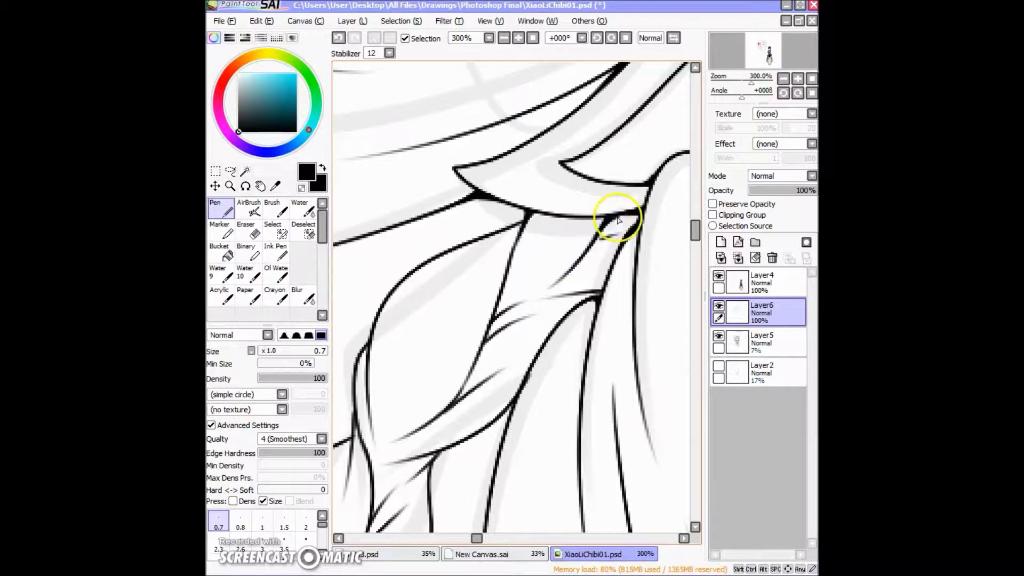
{"action": "left_click_drag", "start_coordinate": [570, 268], "coordinate": [603, 212]}
{"action": "mouse_move", "coordinate": [591, 266]}
{"action": "left_mouse_down"}
{"action": "mouse_move", "coordinate": [555, 212]}
{"action": "mouse_move", "coordinate": [549, 237]}
{"action": "mouse_move", "coordinate": [592, 213]}
{"action": "left_mouse_up"}
{"action": "scroll", "coordinate": [582, 224], "scroll_direction": "down", "scroll_amount": 1}
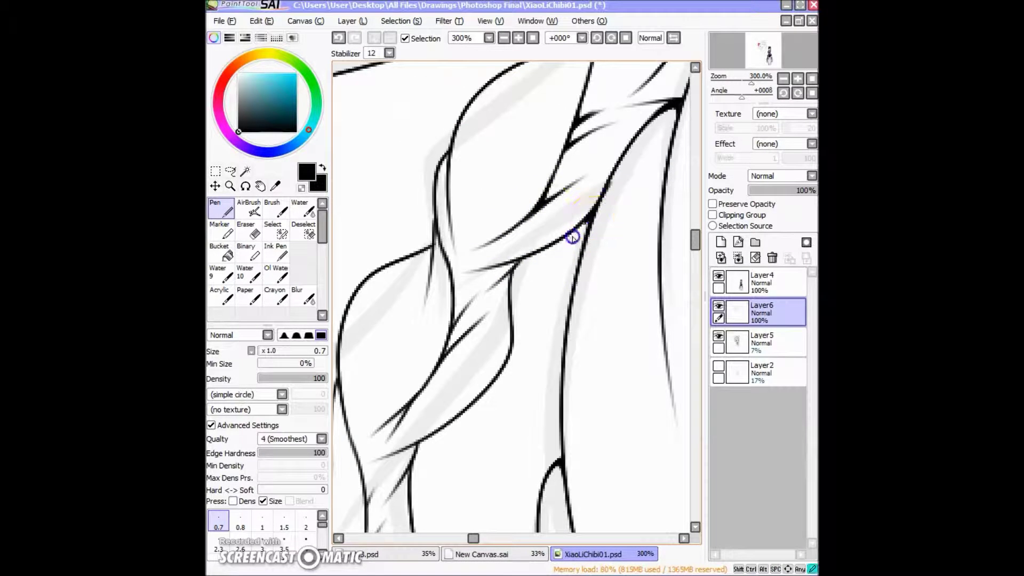
{"action": "scroll", "coordinate": [592, 202], "scroll_direction": "down", "scroll_amount": 2}
{"action": "mouse_move", "coordinate": [601, 160]}
{"action": "left_mouse_down"}
{"action": "mouse_move", "coordinate": [606, 136]}
{"action": "mouse_move", "coordinate": [617, 118]}
{"action": "left_mouse_up"}
{"action": "scroll", "coordinate": [487, 172], "scroll_direction": "up", "scroll_amount": 2}
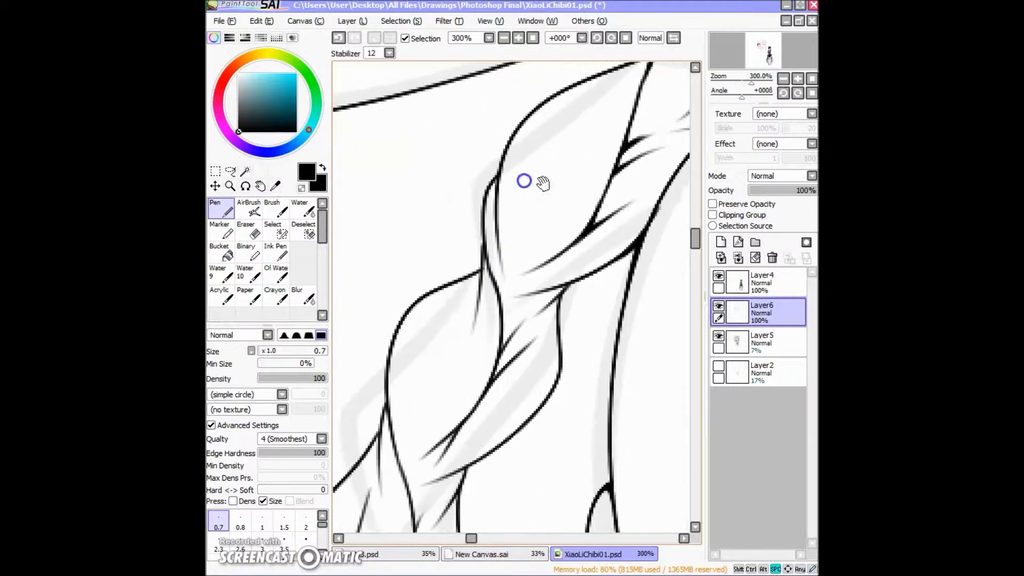
- Thicken the crossings around the left braid's second segment and add strand lines inside it
{"action": "left_click_drag", "start_coordinate": [498, 189], "coordinate": [469, 291]}
{"action": "scroll", "coordinate": [549, 194], "scroll_direction": "down", "scroll_amount": 2}
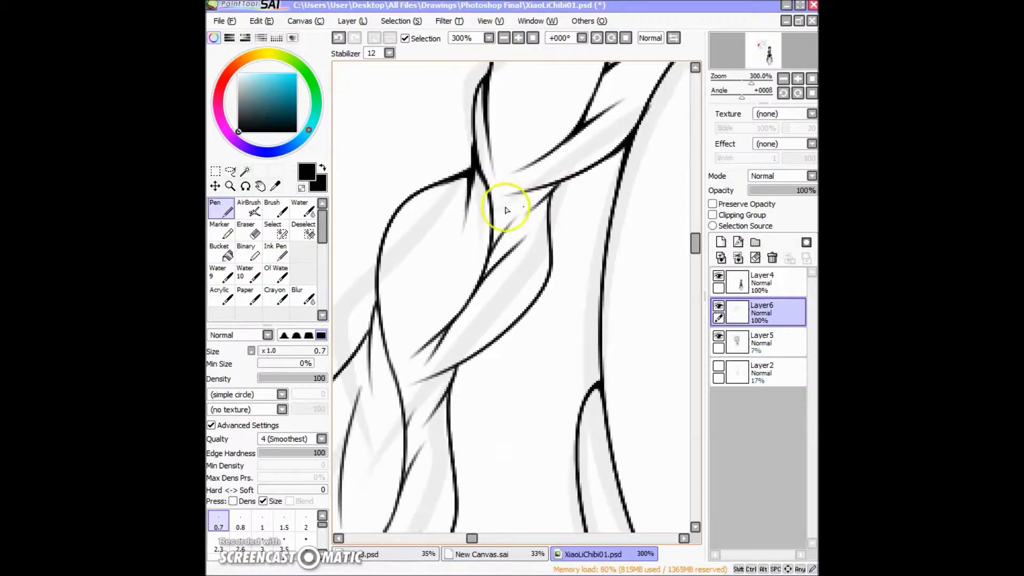
{"action": "mouse_move", "coordinate": [544, 199]}
{"action": "left_mouse_down"}
{"action": "mouse_move", "coordinate": [491, 248]}
{"action": "mouse_move", "coordinate": [507, 251]}
{"action": "mouse_move", "coordinate": [500, 261]}
{"action": "left_mouse_up"}
{"action": "scroll", "coordinate": [507, 251], "scroll_direction": "down", "scroll_amount": 2}
{"action": "left_click_drag", "start_coordinate": [553, 166], "coordinate": [451, 313]}
{"action": "left_click_drag", "start_coordinate": [624, 141], "coordinate": [594, 182]}
{"action": "mouse_move", "coordinate": [453, 219]}
{"action": "left_mouse_down"}
{"action": "mouse_move", "coordinate": [413, 227]}
{"action": "mouse_move", "coordinate": [426, 245]}
{"action": "left_mouse_up"}
- Darken the junctions at the top of the left braid's third segment and its inner crossing
{"action": "scroll", "coordinate": [426, 245], "scroll_direction": "down", "scroll_amount": 2}
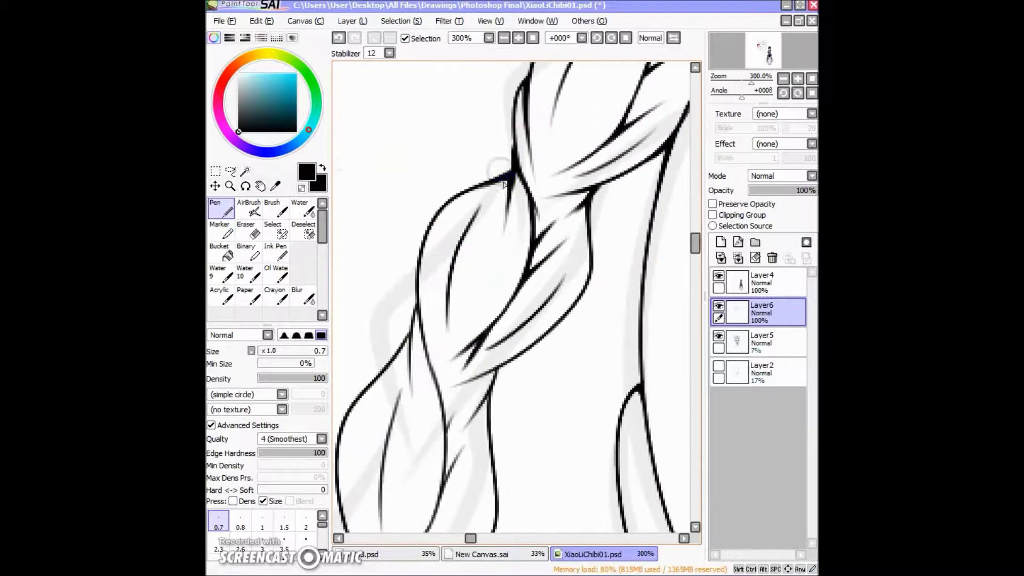
{"action": "key", "text": "ctrl+z"}
{"action": "left_click_drag", "start_coordinate": [544, 247], "coordinate": [558, 199]}
{"action": "left_click", "coordinate": [434, 176]}
{"action": "left_click", "coordinate": [516, 235]}
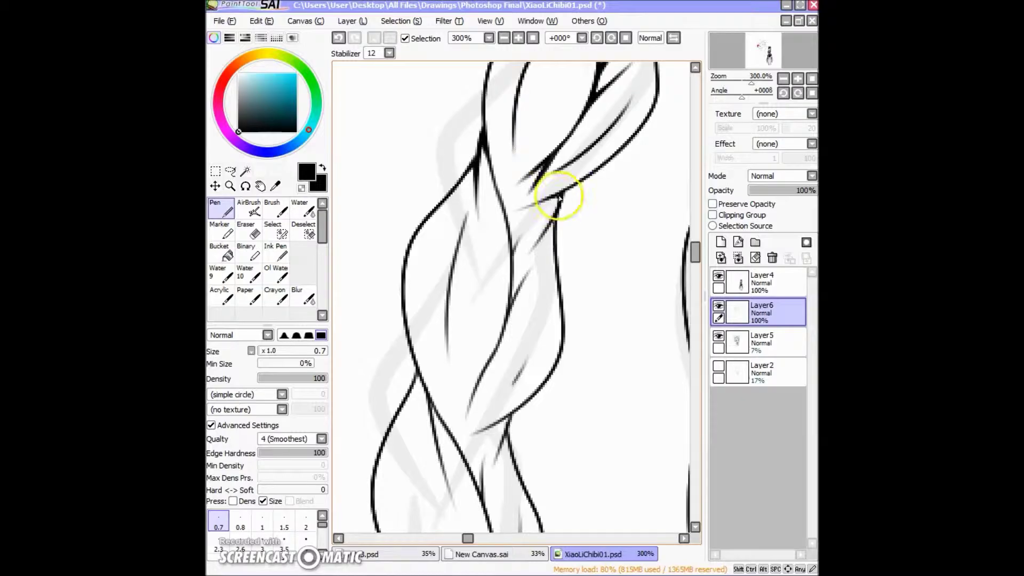
{"action": "left_click", "coordinate": [469, 245]}
{"action": "left_click", "coordinate": [507, 229]}
{"action": "left_click_drag", "start_coordinate": [536, 200], "coordinate": [512, 261]}
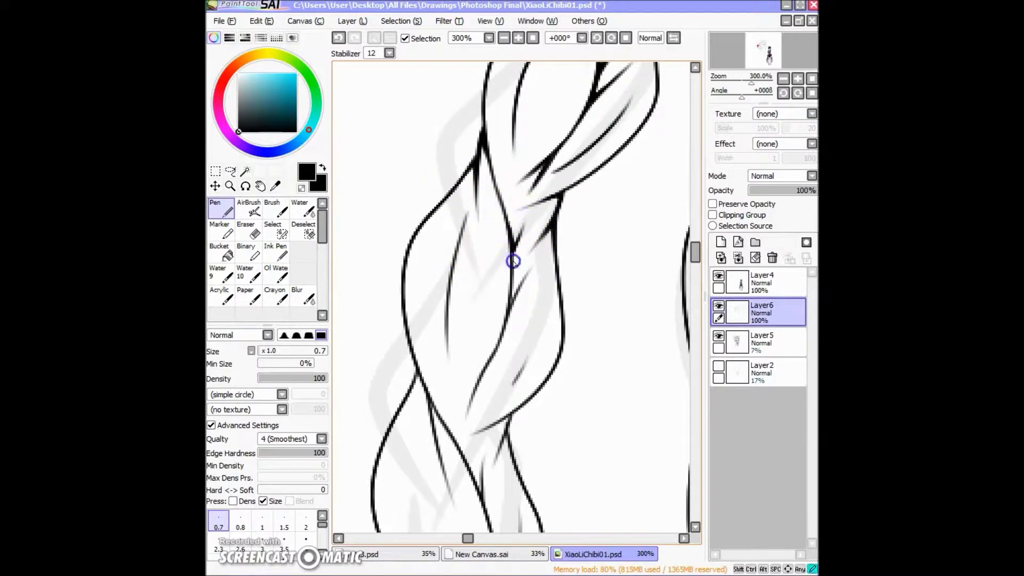
- Thicken the side junctions and inner crossing between the left braid's third and fourth segments
{"action": "scroll", "coordinate": [520, 237], "scroll_direction": "down", "scroll_amount": 2}
{"action": "left_click_drag", "start_coordinate": [389, 245], "coordinate": [393, 176]}
{"action": "left_click_drag", "start_coordinate": [458, 251], "coordinate": [459, 276]}
{"action": "left_click", "coordinate": [533, 272]}
{"action": "left_click_drag", "start_coordinate": [533, 293], "coordinate": [507, 320]}
- Thicken the junctions at the base of the left braid's fourth segment, where the braid begins to bend
{"action": "scroll", "coordinate": [507, 320], "scroll_direction": "down", "scroll_amount": 2}
{"action": "scroll", "coordinate": [457, 338], "scroll_direction": "down", "scroll_amount": 2}
{"action": "left_click", "coordinate": [371, 324]}
{"action": "mouse_move", "coordinate": [433, 337]}
{"action": "left_mouse_down"}
{"action": "mouse_move", "coordinate": [448, 297]}
{"action": "mouse_move", "coordinate": [474, 293]}
{"action": "left_mouse_up"}
{"action": "scroll", "coordinate": [506, 296], "scroll_direction": "up", "scroll_amount": 1}
{"action": "left_click", "coordinate": [453, 304]}
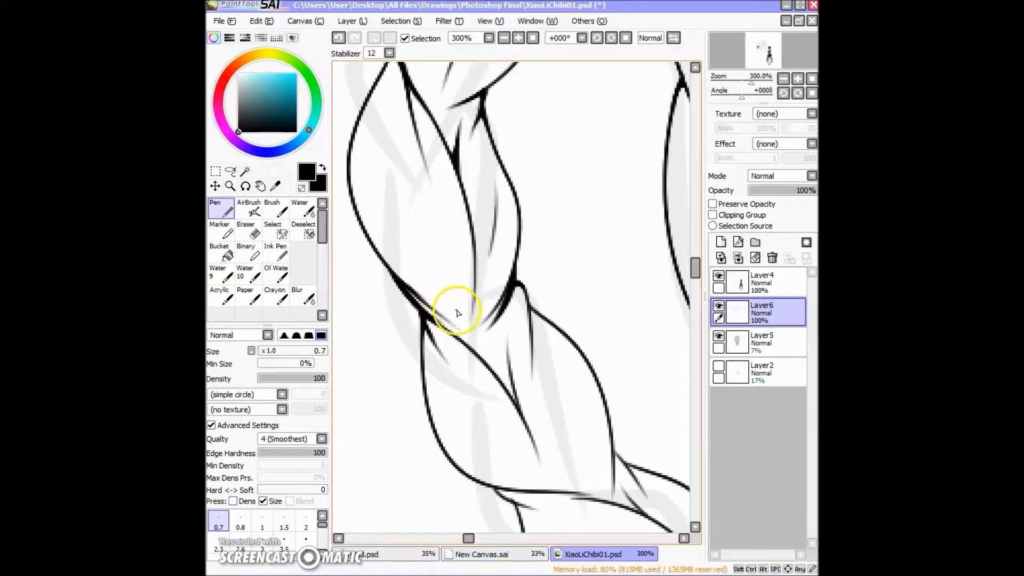
- Thicken the centre crossing and outer corners of the braid segment at the bend
{"action": "scroll", "coordinate": [453, 304], "scroll_direction": "down", "scroll_amount": 2}
{"action": "mouse_move", "coordinate": [393, 268]}
{"action": "left_mouse_down"}
{"action": "mouse_move", "coordinate": [514, 267]}
{"action": "mouse_move", "coordinate": [473, 304]}
{"action": "left_mouse_up"}
{"action": "left_click_drag", "start_coordinate": [389, 282], "coordinate": [436, 329]}
{"action": "scroll", "coordinate": [433, 346], "scroll_direction": "down", "scroll_amount": 2}
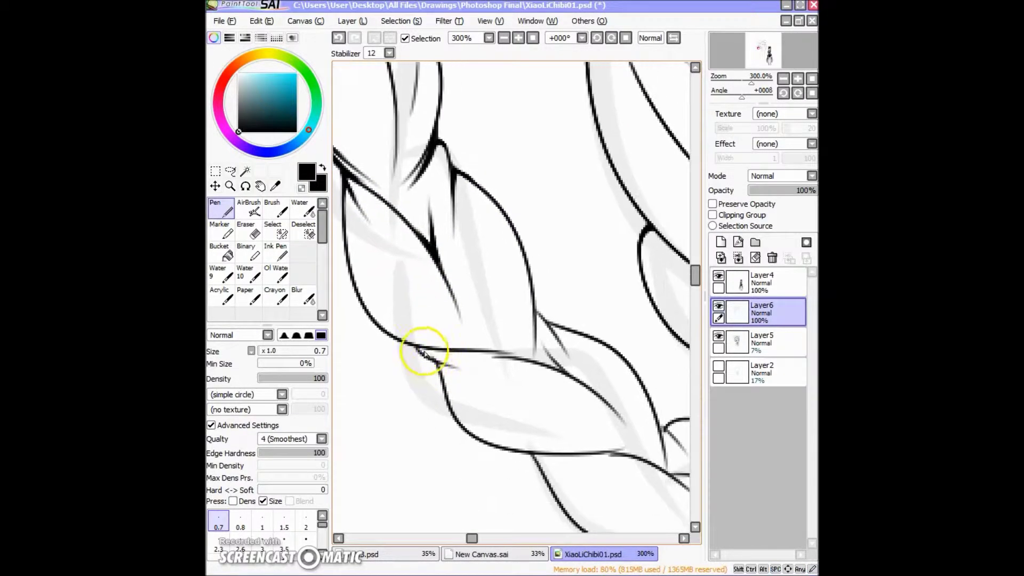
{"action": "scroll", "coordinate": [457, 351], "scroll_direction": "down", "scroll_amount": 1}
- Add curved strand lines inside the bend segments of the left braid and darken their adjoining corners
{"action": "left_click_drag", "start_coordinate": [539, 291], "coordinate": [546, 331]}
{"action": "mouse_move", "coordinate": [458, 208]}
{"action": "left_mouse_down"}
{"action": "mouse_move", "coordinate": [486, 269]}
{"action": "mouse_move", "coordinate": [581, 406]}
{"action": "left_mouse_up"}
{"action": "left_click_drag", "start_coordinate": [384, 240], "coordinate": [455, 319]}
{"action": "mouse_move", "coordinate": [406, 262]}
{"action": "left_mouse_down"}
{"action": "mouse_move", "coordinate": [464, 336]}
{"action": "mouse_move", "coordinate": [469, 293]}
{"action": "left_mouse_up"}
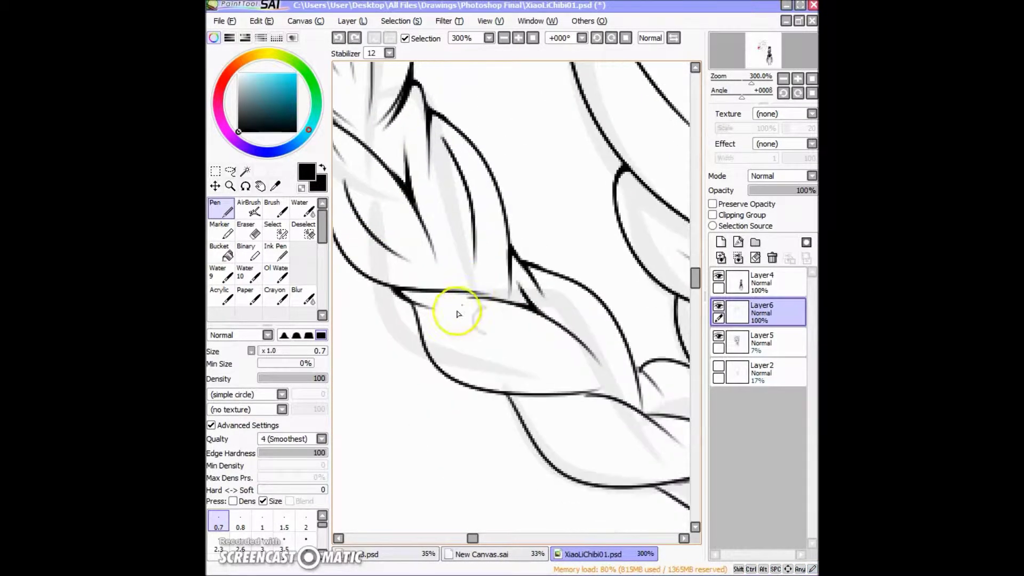
{"action": "mouse_move", "coordinate": [473, 333]}
{"action": "left_mouse_down"}
{"action": "mouse_move", "coordinate": [535, 331]}
{"action": "mouse_move", "coordinate": [427, 291]}
{"action": "mouse_move", "coordinate": [400, 304]}
{"action": "mouse_move", "coordinate": [521, 253]}
{"action": "left_mouse_up"}
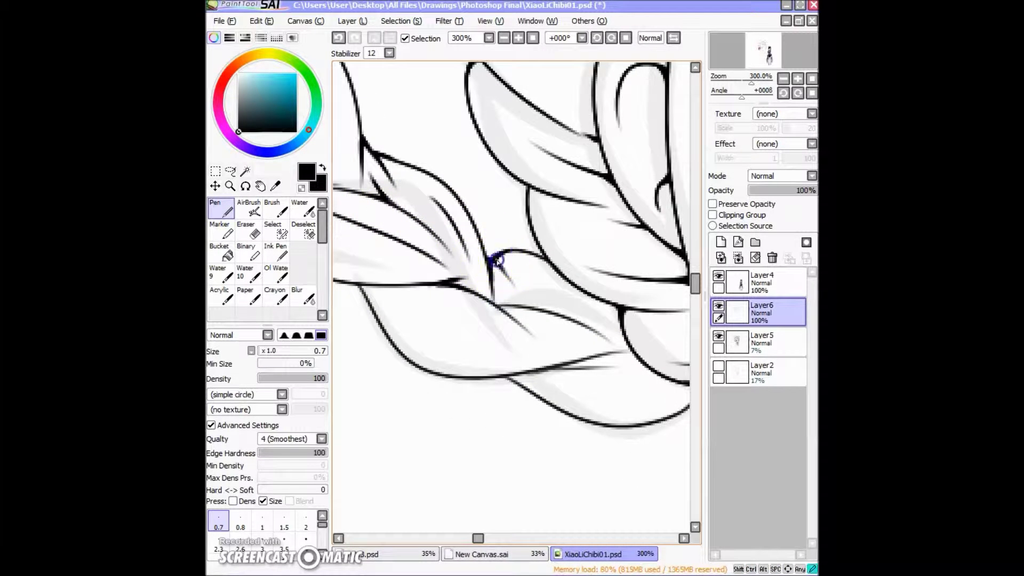
- Thicken the junctions and add strand lines in the left braid's last segments beside the nape hair
{"action": "left_click_drag", "start_coordinate": [499, 304], "coordinate": [536, 332]}
{"action": "left_click_drag", "start_coordinate": [437, 275], "coordinate": [373, 243]}
{"action": "mouse_move", "coordinate": [452, 217]}
{"action": "left_mouse_down"}
{"action": "mouse_move", "coordinate": [566, 320]}
{"action": "mouse_move", "coordinate": [366, 258]}
{"action": "mouse_move", "coordinate": [393, 279]}
{"action": "mouse_move", "coordinate": [393, 201]}
{"action": "mouse_move", "coordinate": [398, 242]}
{"action": "mouse_move", "coordinate": [422, 267]}
{"action": "left_mouse_up"}
{"action": "mouse_move", "coordinate": [420, 263]}
{"action": "left_mouse_down"}
{"action": "mouse_move", "coordinate": [446, 275]}
{"action": "mouse_move", "coordinate": [371, 250]}
{"action": "left_mouse_up"}
{"action": "left_click_drag", "start_coordinate": [499, 242], "coordinate": [450, 246]}
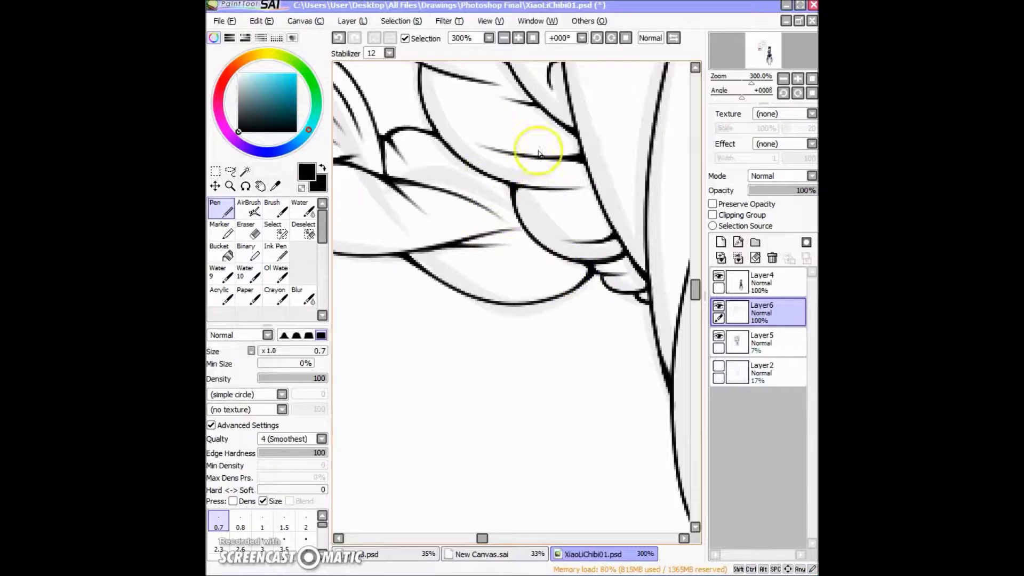
- Finish the strand lines at the left braid's end and check the line art with sketch layer Layer5 hidden
{"action": "left_click_drag", "start_coordinate": [751, 83], "coordinate": [736, 87]}
{"action": "left_click_drag", "start_coordinate": [478, 303], "coordinate": [431, 282]}
{"action": "left_click_drag", "start_coordinate": [609, 340], "coordinate": [551, 325]}
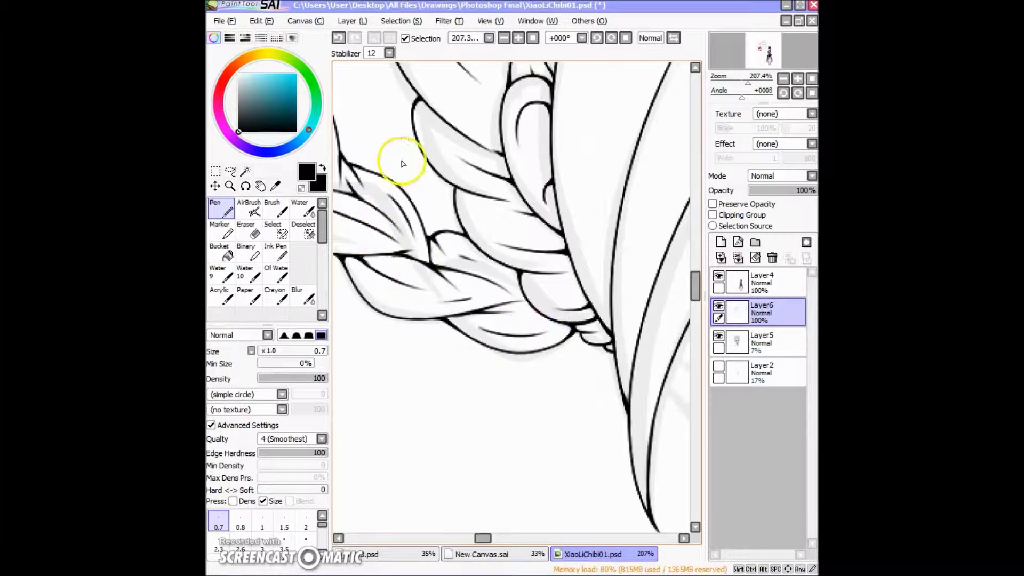
{"action": "scroll", "coordinate": [559, 119], "scroll_direction": "down", "scroll_amount": 5}
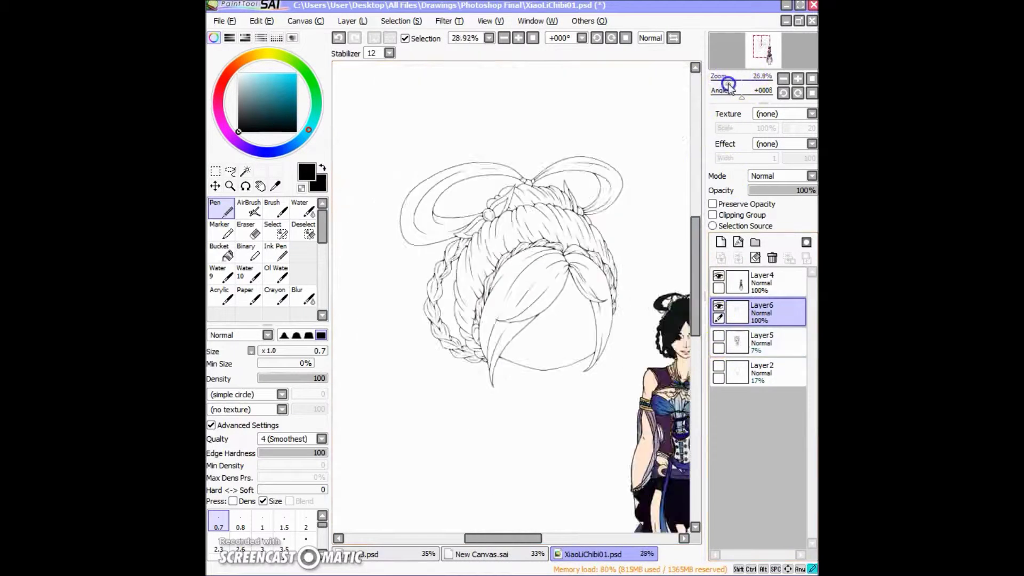
{"action": "scroll", "coordinate": [597, 213], "scroll_direction": "up", "scroll_amount": 1}
- Ink the braid contour along the outer right side of the hair, starting beneath the right bead
{"action": "left_click_drag", "start_coordinate": [564, 129], "coordinate": [548, 183]}
{"action": "scroll", "coordinate": [558, 100], "scroll_direction": "up", "scroll_amount": 4}
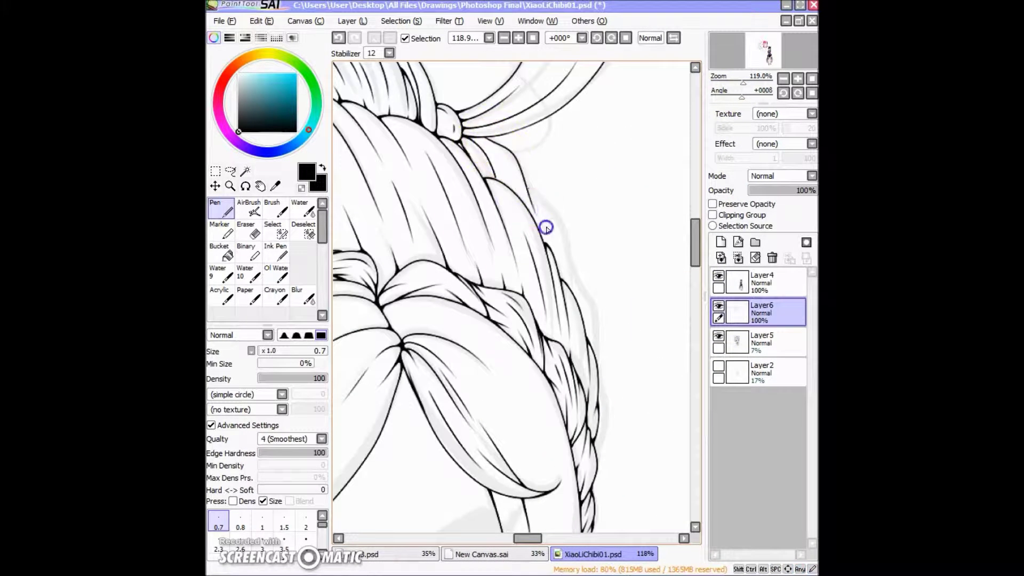
{"action": "left_click_drag", "start_coordinate": [572, 287], "coordinate": [542, 202]}
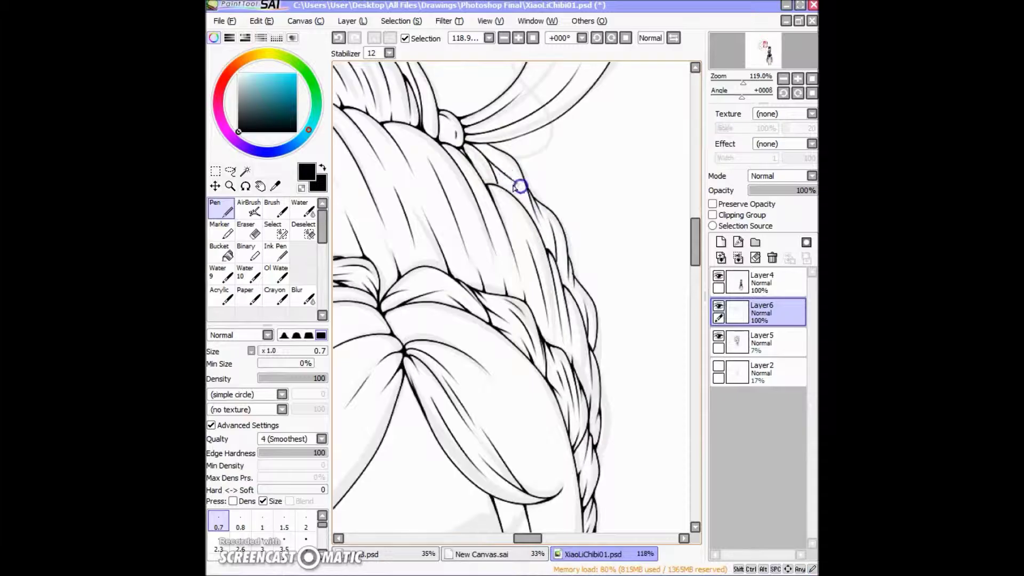
{"action": "left_click_drag", "start_coordinate": [453, 192], "coordinate": [514, 201]}
- Thicken the right side braid's junctions and add strand lines down its length
{"action": "scroll", "coordinate": [509, 187], "scroll_direction": "up", "scroll_amount": 3}
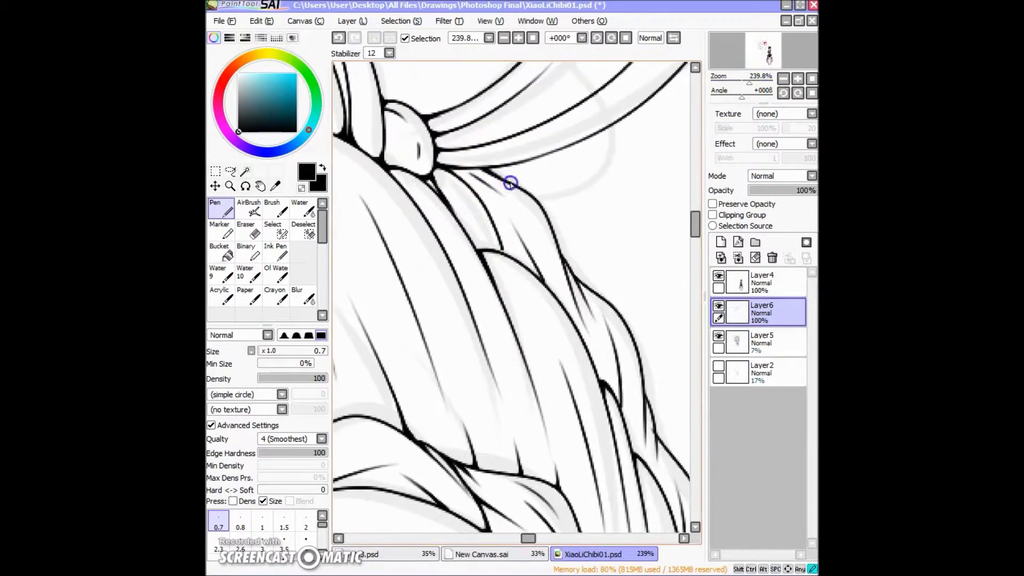
{"action": "left_click_drag", "start_coordinate": [553, 255], "coordinate": [538, 234]}
{"action": "scroll", "coordinate": [512, 219], "scroll_direction": "down", "scroll_amount": 3}
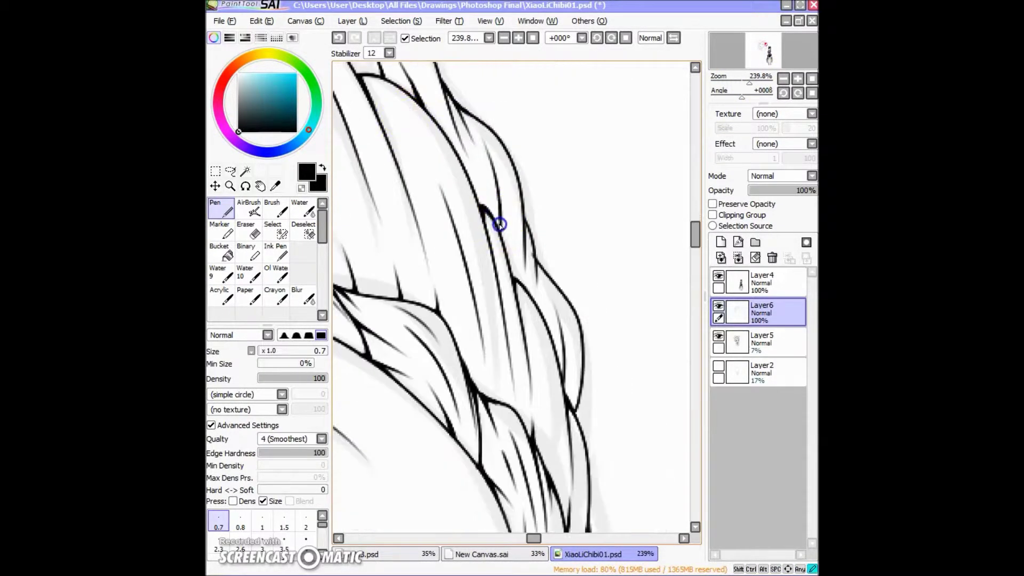
{"action": "left_click_drag", "start_coordinate": [400, 302], "coordinate": [355, 222]}
{"action": "left_click_drag", "start_coordinate": [503, 275], "coordinate": [524, 303]}
{"action": "left_click_drag", "start_coordinate": [530, 348], "coordinate": [400, 160]}
{"action": "scroll", "coordinate": [480, 160], "scroll_direction": "down", "scroll_amount": 5}
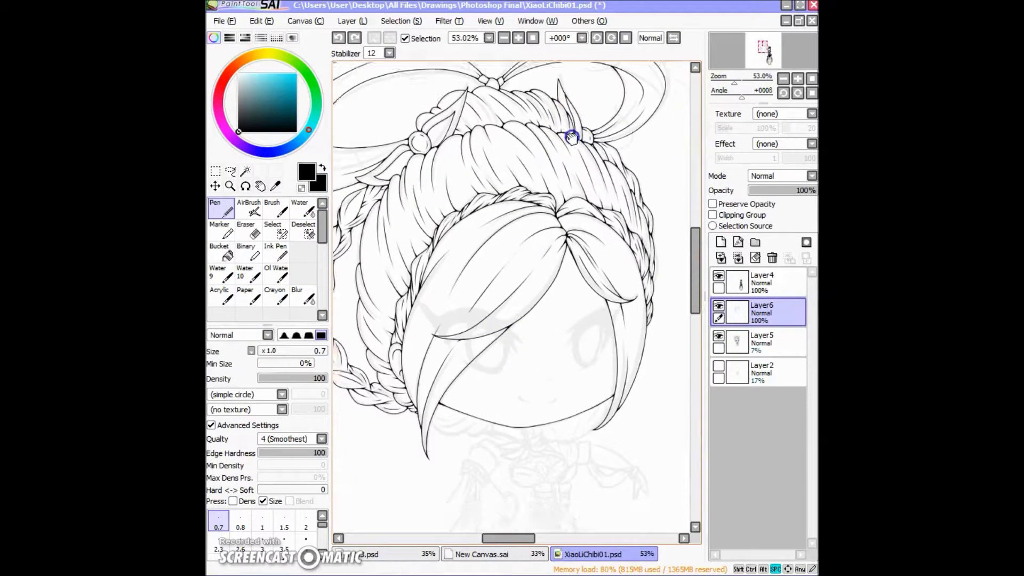
- On a new layer above Layer6, ink two chains of small beads down the upper hair, with Layer6 faded to 65% and Layer5 hidden
{"action": "left_click", "coordinate": [720, 242]}
{"action": "scroll", "coordinate": [457, 188], "scroll_direction": "up", "scroll_amount": 6}
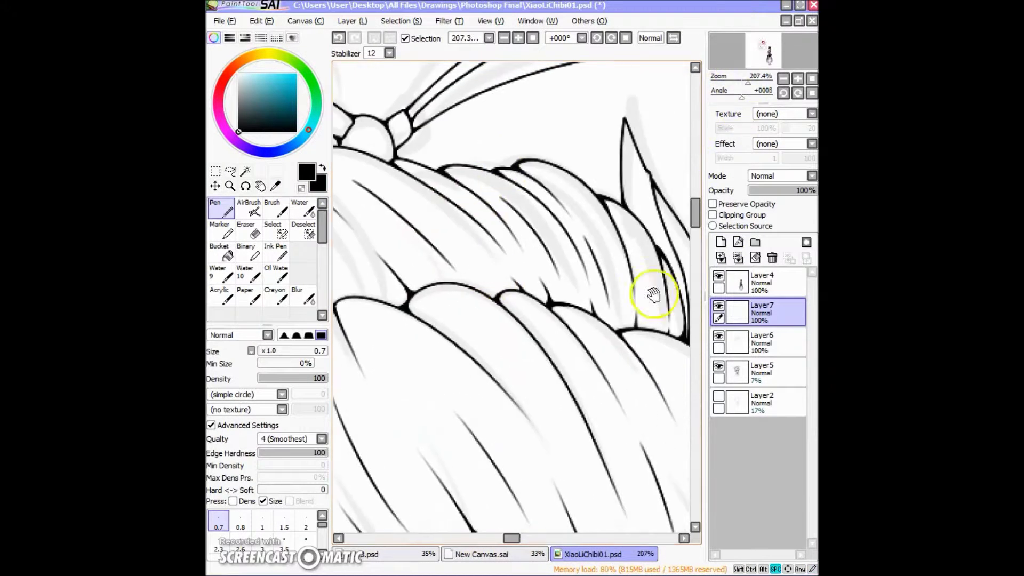
{"action": "mouse_move", "coordinate": [605, 260]}
{"action": "left_mouse_down"}
{"action": "mouse_move", "coordinate": [498, 229]}
{"action": "mouse_move", "coordinate": [583, 213]}
{"action": "mouse_move", "coordinate": [530, 195]}
{"action": "mouse_move", "coordinate": [552, 180]}
{"action": "left_mouse_up"}
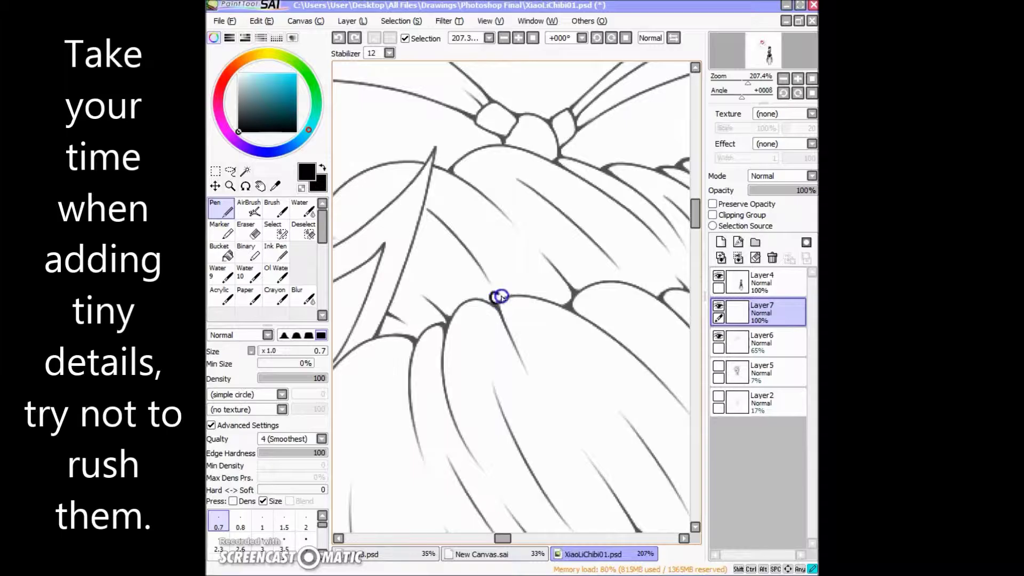
{"action": "left_click_drag", "start_coordinate": [473, 272], "coordinate": [448, 283]}
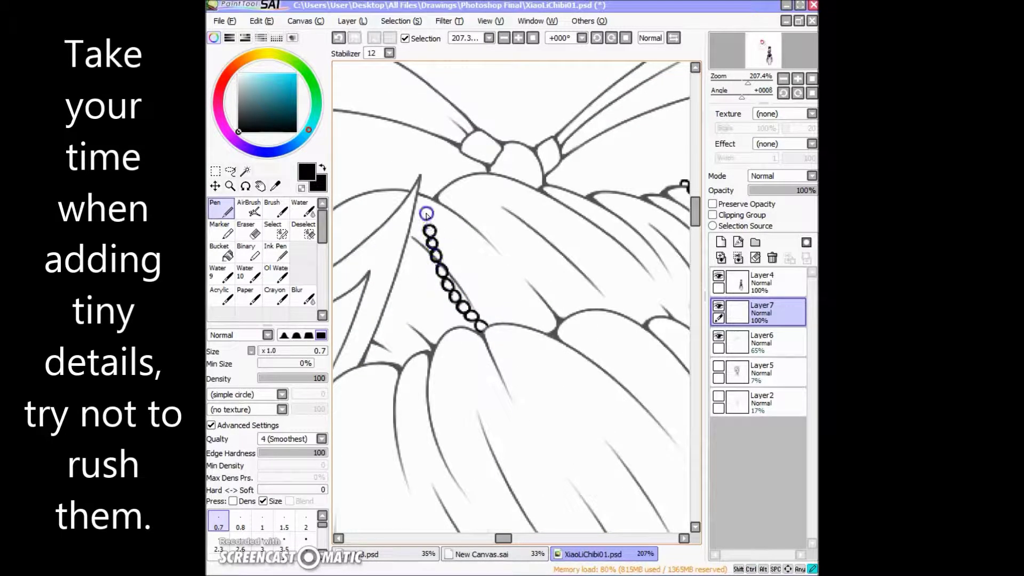
- Erase the Layer6 hair lines beneath the two bead chains on the upper hair and restore Layer6 to 100% opacity
{"action": "key", "text": "e"}
{"action": "mouse_move", "coordinate": [434, 252]}
{"action": "left_mouse_down"}
{"action": "mouse_move", "coordinate": [446, 279]}
{"action": "mouse_move", "coordinate": [487, 309]}
{"action": "left_mouse_up"}
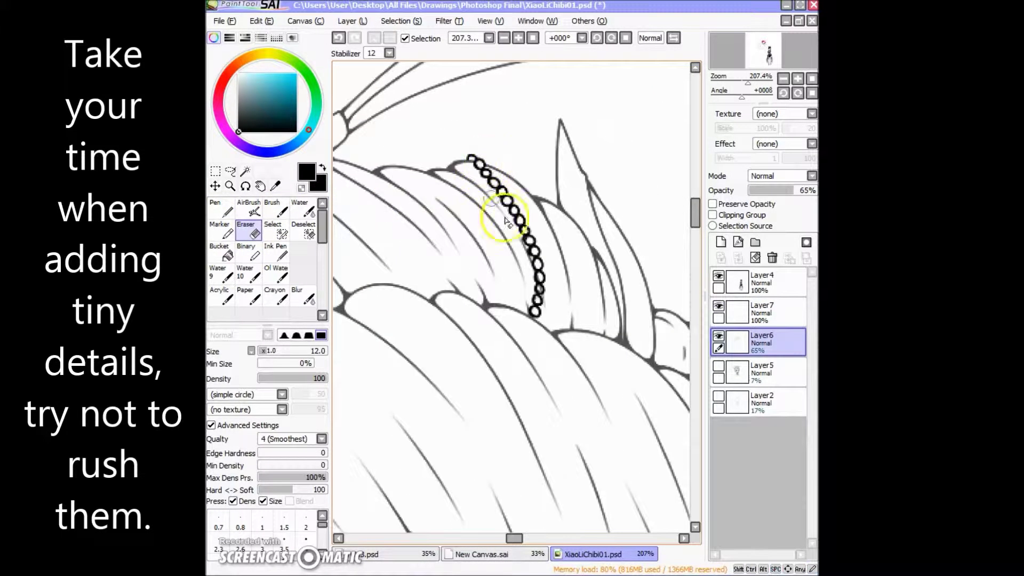
{"action": "left_click_drag", "start_coordinate": [491, 218], "coordinate": [532, 227]}
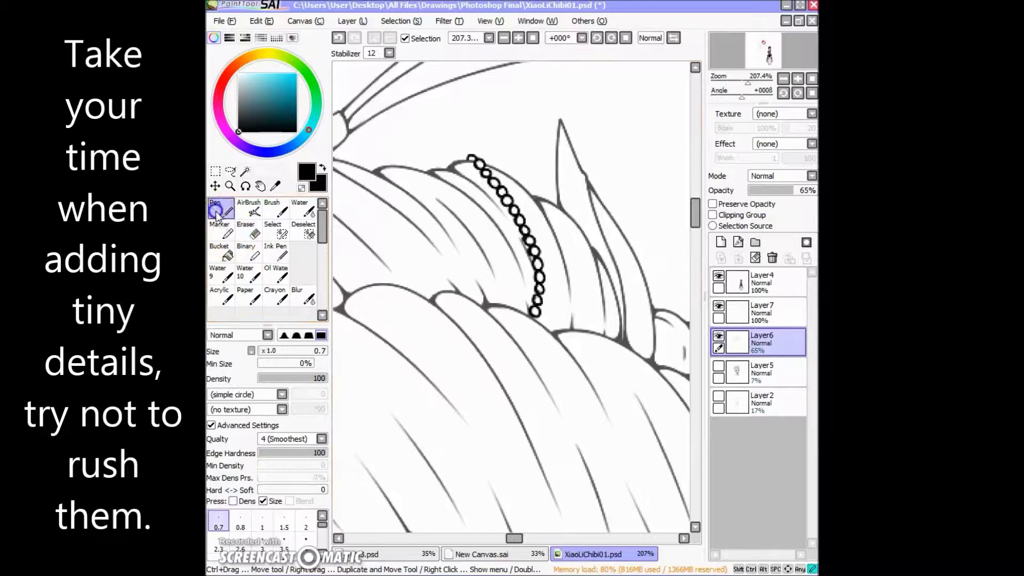
{"action": "left_click_drag", "start_coordinate": [788, 191], "coordinate": [814, 190]}
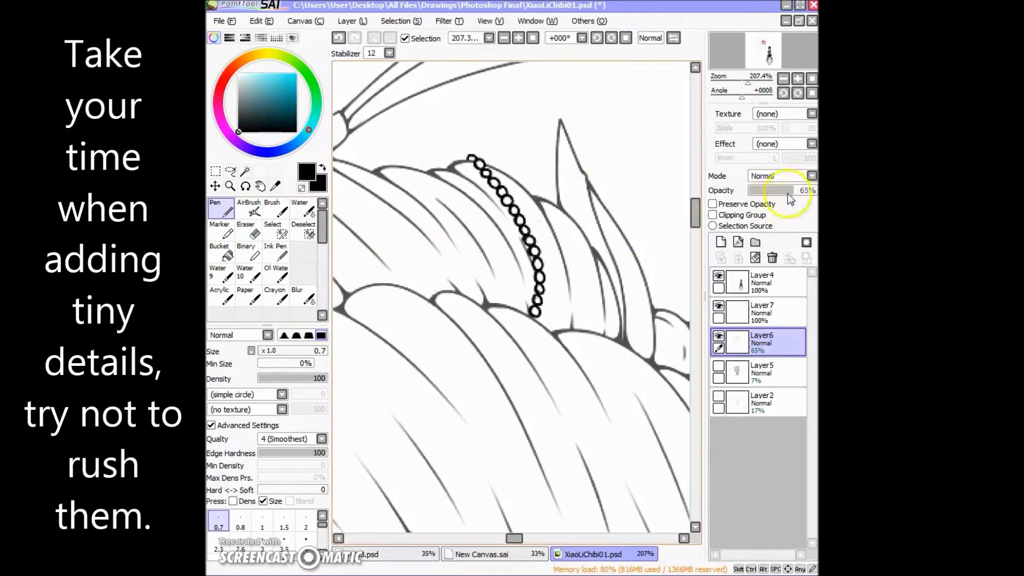
{"action": "scroll", "coordinate": [651, 185], "scroll_direction": "up", "scroll_amount": 3}
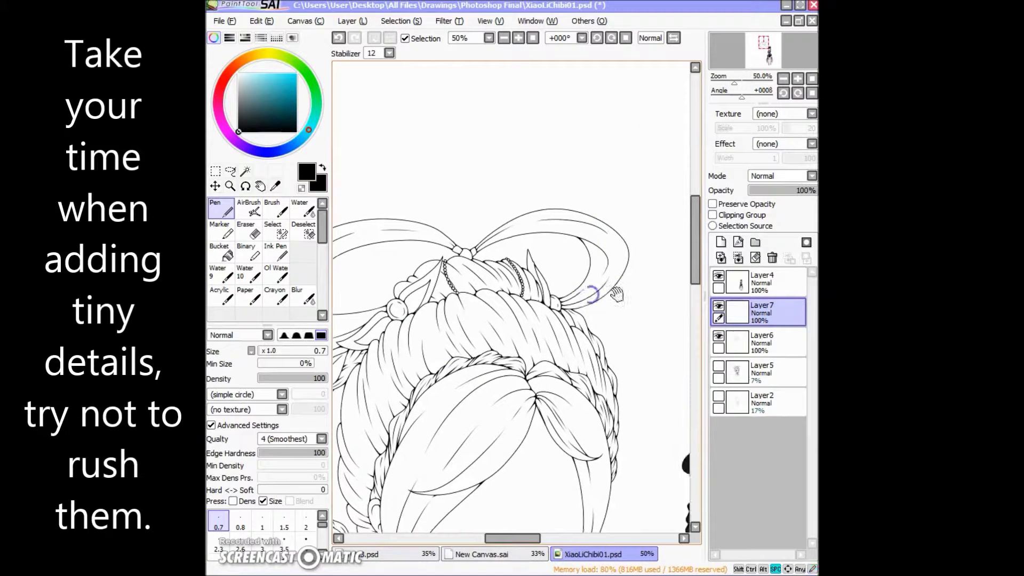
- Fade Layer6 to 59% opacity and ink a bead chain on Layer7 draped over the right hair loop beside the central knot
{"action": "left_click_drag", "start_coordinate": [733, 84], "coordinate": [775, 77]}
{"action": "left_click", "coordinate": [757, 341]}
{"action": "left_click_drag", "start_coordinate": [810, 191], "coordinate": [789, 190]}
{"action": "left_click", "coordinate": [762, 311]}
{"action": "mouse_move", "coordinate": [434, 229]}
{"action": "left_mouse_down"}
{"action": "mouse_move", "coordinate": [457, 237]}
{"action": "mouse_move", "coordinate": [491, 193]}
{"action": "left_mouse_up"}
{"action": "left_click_drag", "start_coordinate": [493, 158], "coordinate": [496, 151]}
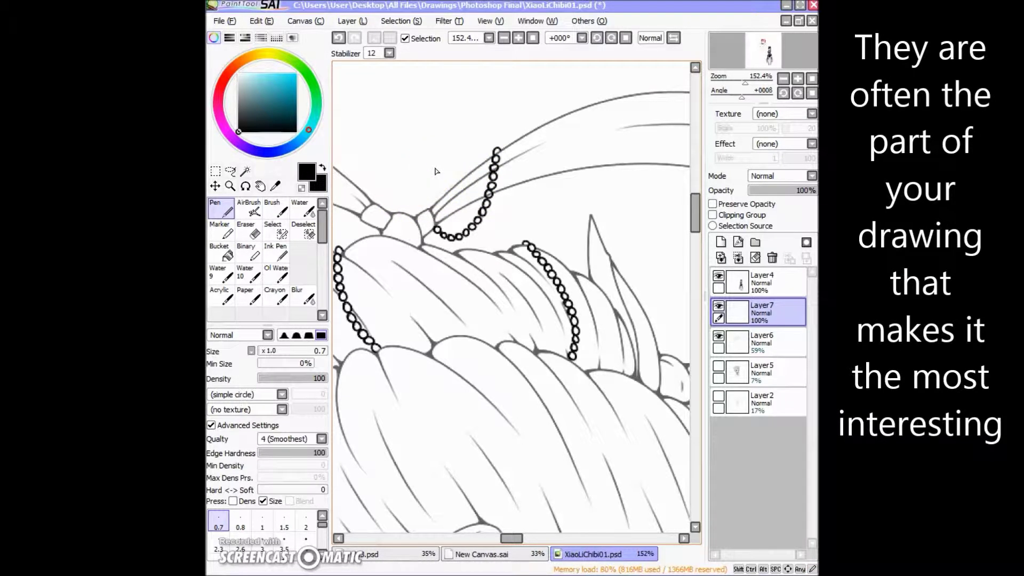
{"action": "key", "text": "ctrl+z"}
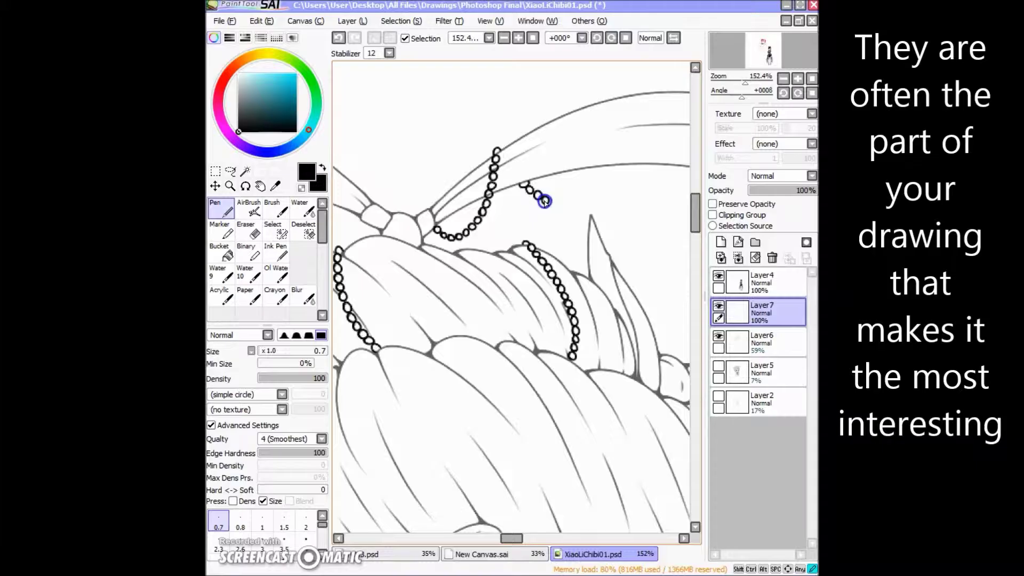
- Ink a short bead swag hanging under the right loop and a longer chain draped across the loop's upper band
{"action": "left_click_drag", "start_coordinate": [581, 193], "coordinate": [452, 236]}
{"action": "key", "text": "ctrl+z"}
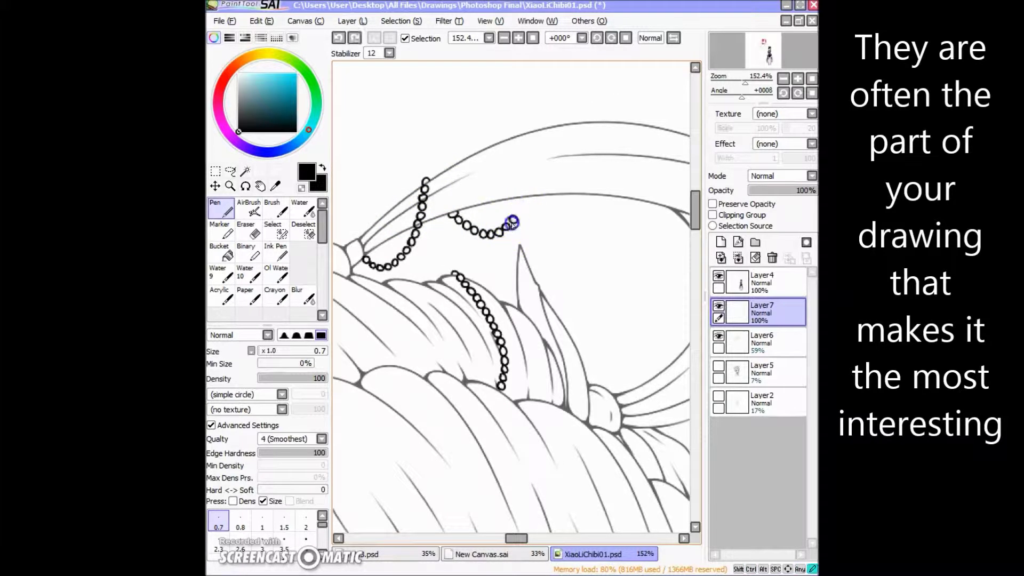
{"action": "left_click_drag", "start_coordinate": [542, 130], "coordinate": [498, 154]}
{"action": "mouse_move", "coordinate": [524, 190]}
{"action": "left_mouse_down"}
{"action": "mouse_move", "coordinate": [541, 228]}
{"action": "mouse_move", "coordinate": [516, 260]}
{"action": "left_mouse_up"}
{"action": "left_click_drag", "start_coordinate": [520, 260], "coordinate": [540, 258]}
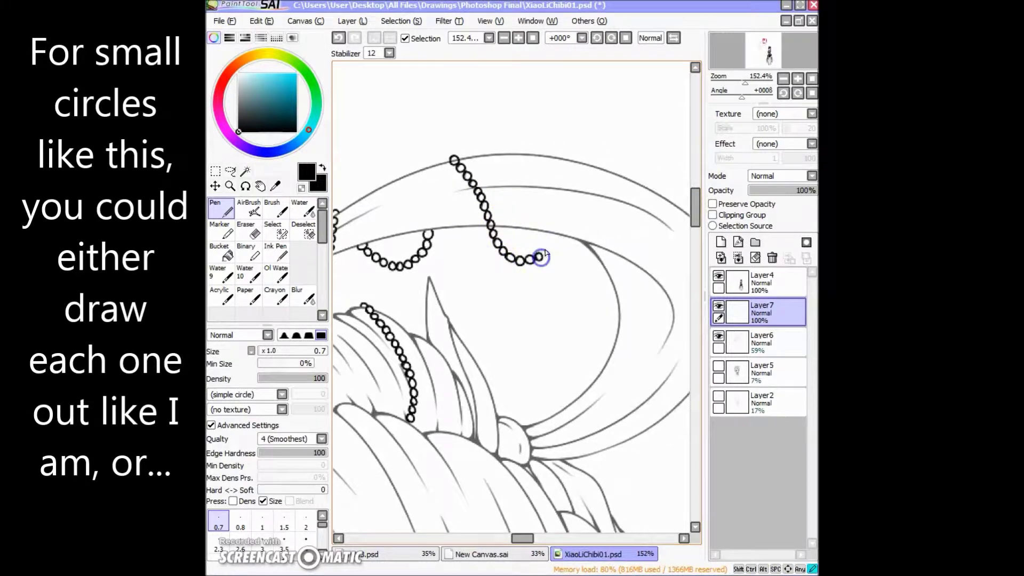
- Drape a bead chain over the right loop's outer bend and try adding beads along its lower outer edge
{"action": "left_click_drag", "start_coordinate": [438, 171], "coordinate": [461, 227]}
{"action": "left_click_drag", "start_coordinate": [588, 225], "coordinate": [564, 282]}
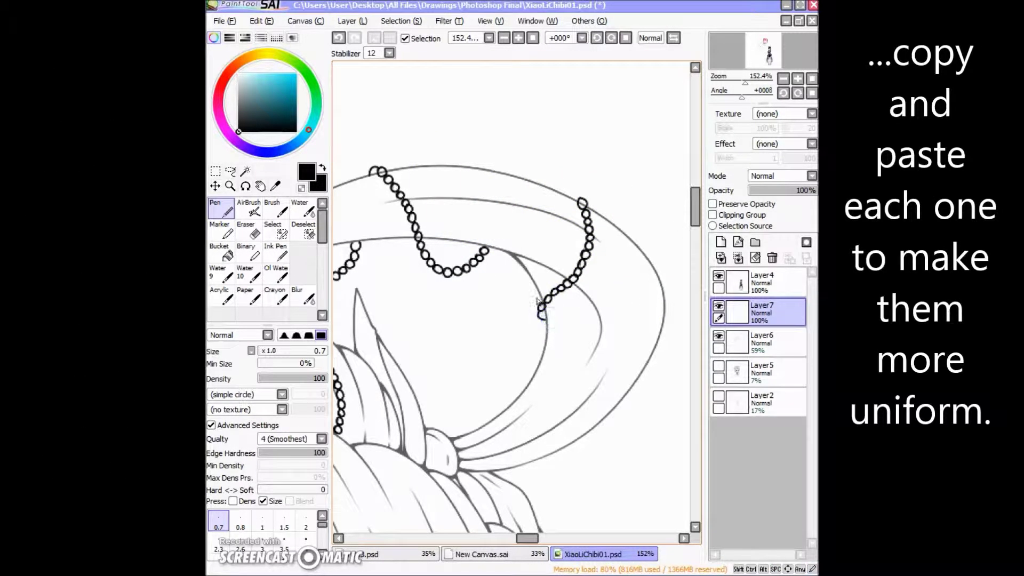
{"action": "left_click_drag", "start_coordinate": [535, 315], "coordinate": [542, 317]}
{"action": "scroll", "coordinate": [545, 320], "scroll_direction": "down", "scroll_amount": 4}
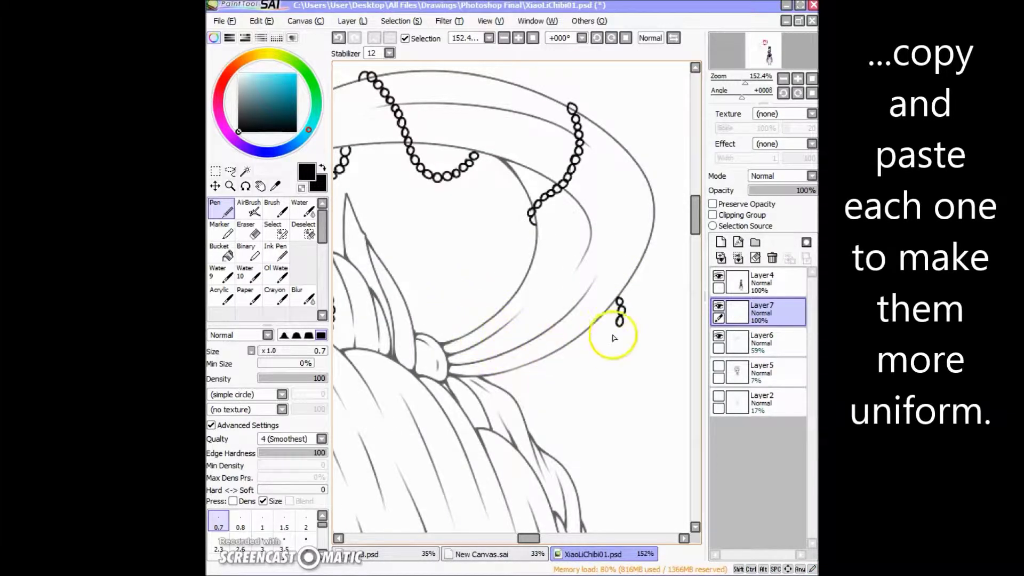
{"action": "key", "text": "ctrl+z"}
{"action": "left_click_drag", "start_coordinate": [559, 345], "coordinate": [565, 356]}
{"action": "key", "text": "ctrl+z"}
- Erase the Layer6 loop lines showing through the right loop's bead chains, and return to the Pen on Layer7
{"action": "left_click", "coordinate": [768, 344]}
{"action": "key", "text": "e"}
{"action": "mouse_move", "coordinate": [540, 169]}
{"action": "left_mouse_down"}
{"action": "mouse_move", "coordinate": [544, 190]}
{"action": "mouse_move", "coordinate": [601, 222]}
{"action": "mouse_move", "coordinate": [487, 290]}
{"action": "mouse_move", "coordinate": [498, 267]}
{"action": "left_mouse_up"}
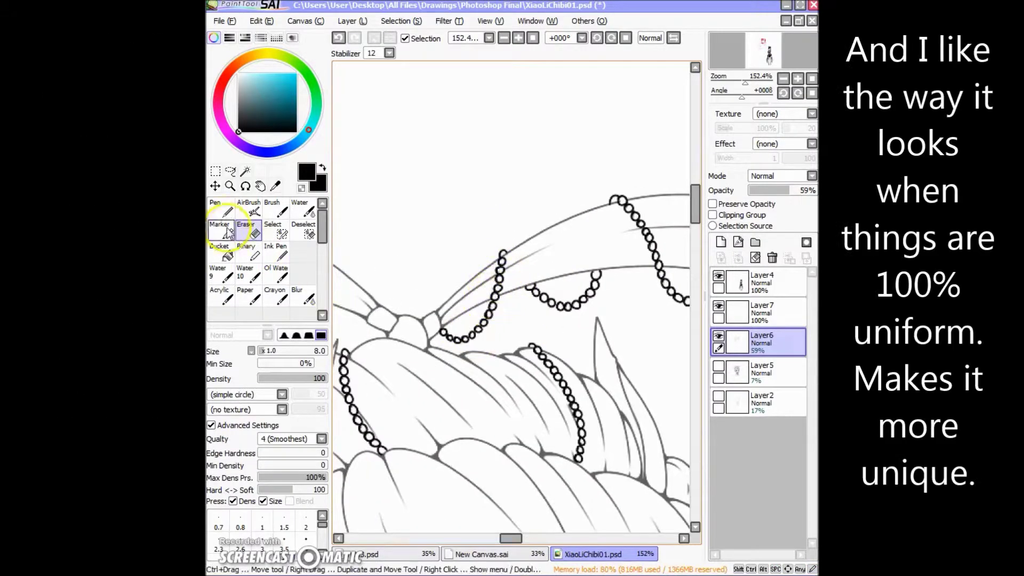
{"action": "left_click", "coordinate": [221, 211]}
{"action": "scroll", "coordinate": [601, 149], "scroll_direction": "down", "scroll_amount": 3}
{"action": "left_click", "coordinate": [768, 314]}
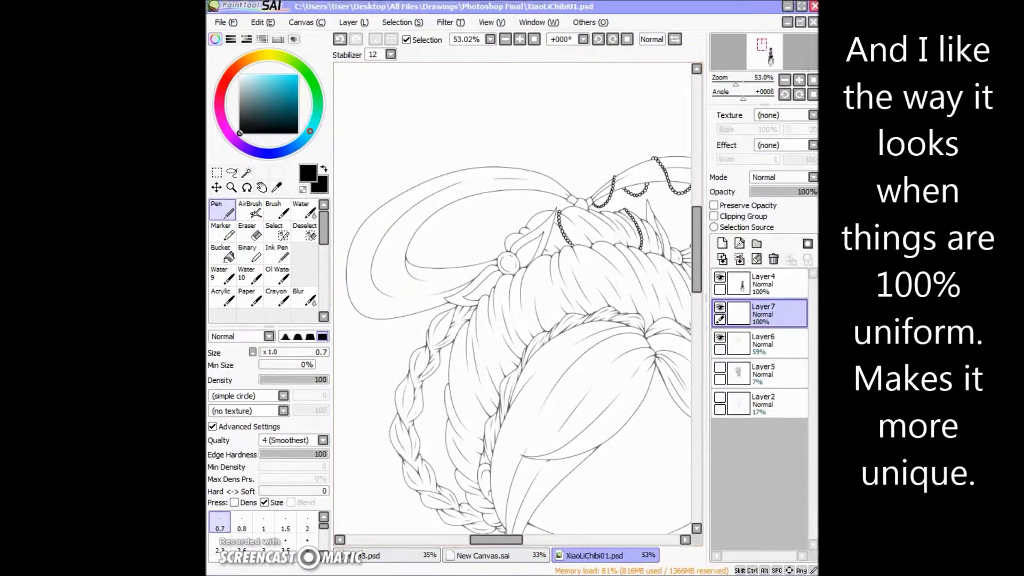
- Ink a bead chain over the left hair loop beside the central knot and a short swag hanging under the loop
{"action": "scroll", "coordinate": [542, 220], "scroll_direction": "up", "scroll_amount": 3}
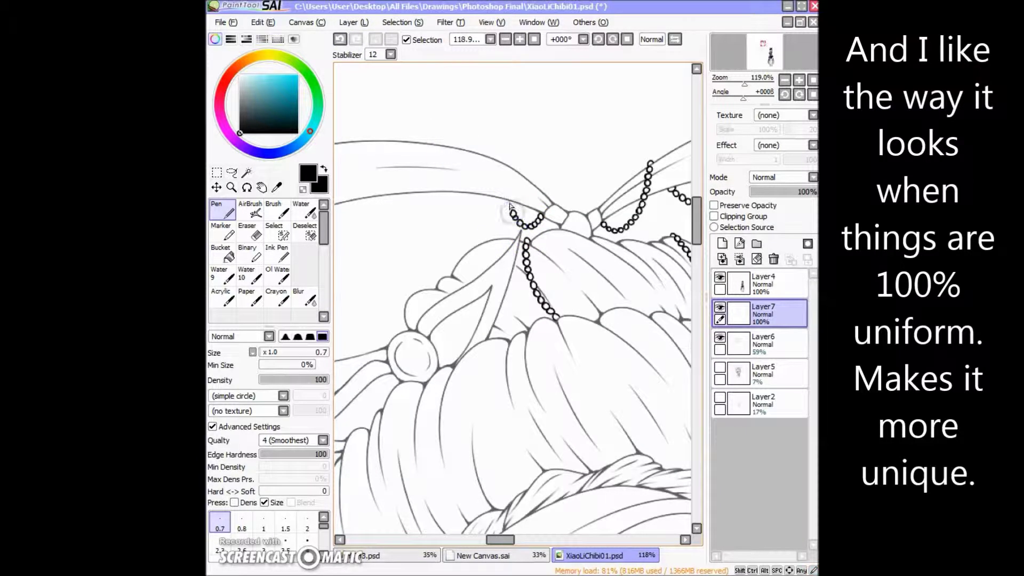
{"action": "left_click_drag", "start_coordinate": [514, 217], "coordinate": [507, 196]}
{"action": "key", "text": "ctrl+z"}
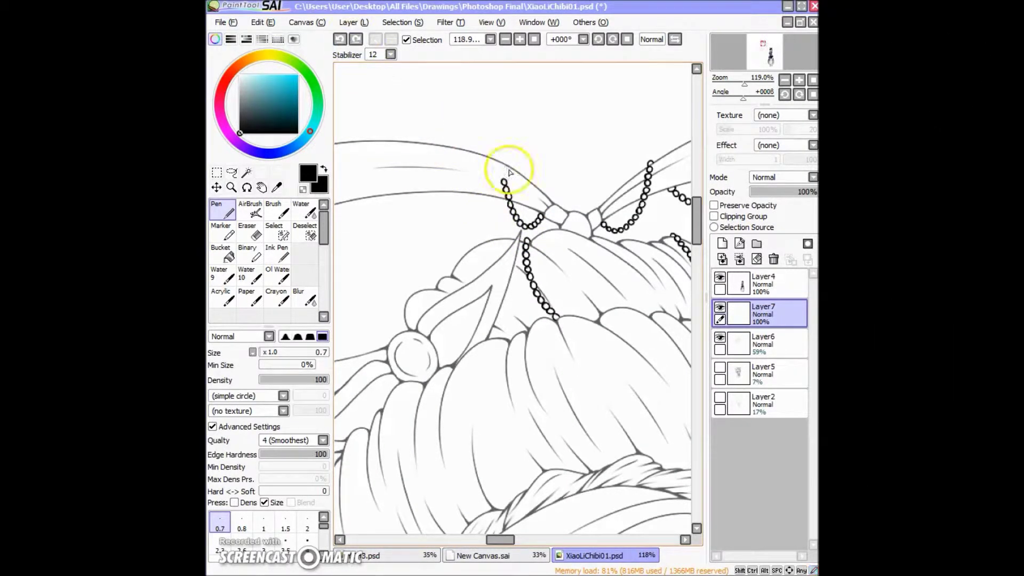
{"action": "left_click_drag", "start_coordinate": [501, 539], "coordinate": [494, 539]}
{"action": "left_click_drag", "start_coordinate": [528, 213], "coordinate": [518, 224]}
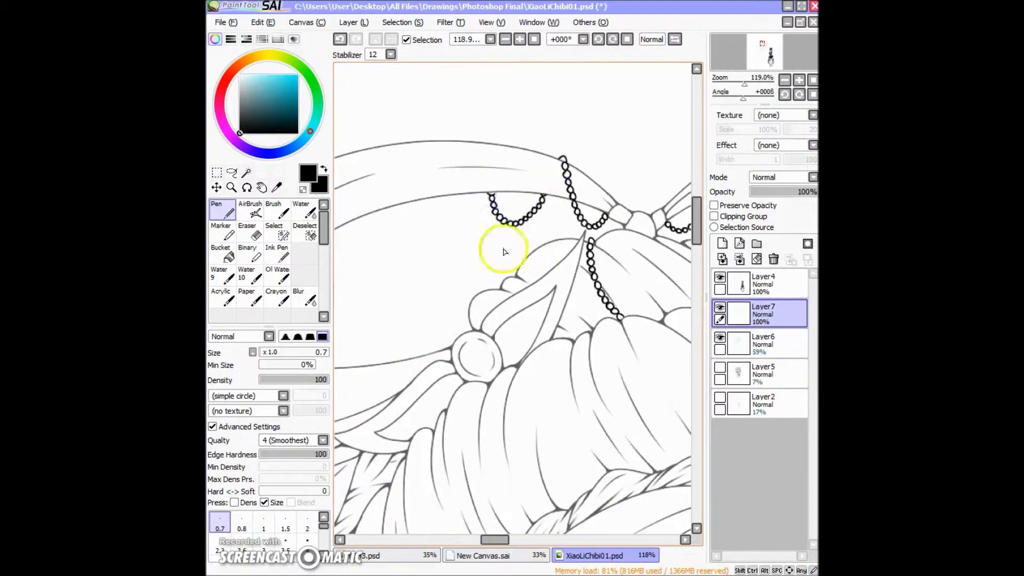
- Ink a long bead chain draped across the left loop's upper band, dipping inside the loop and rising to its outer edge
{"action": "left_click_drag", "start_coordinate": [495, 539], "coordinate": [488, 539]}
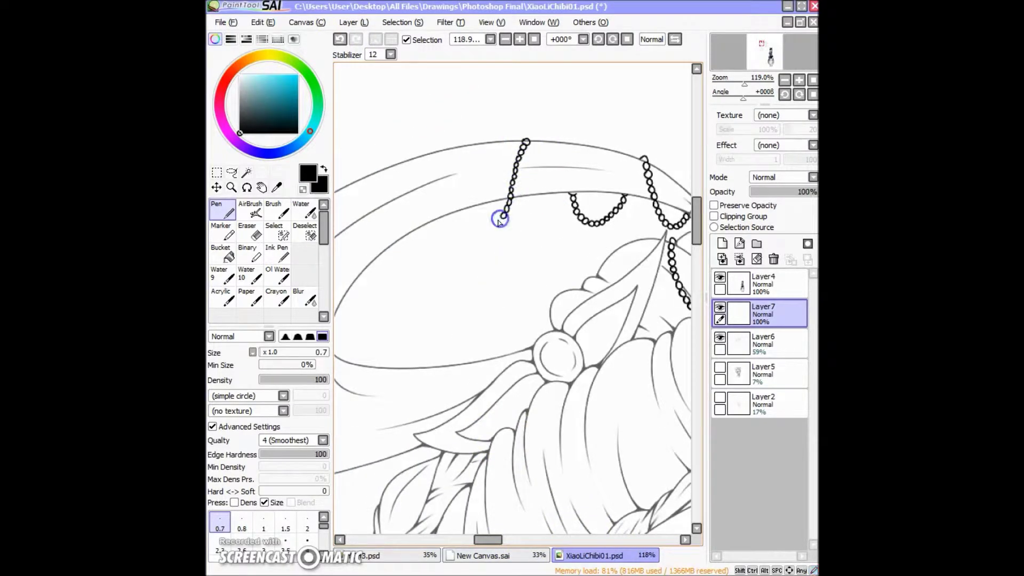
{"action": "left_click_drag", "start_coordinate": [490, 539], "coordinate": [483, 540]}
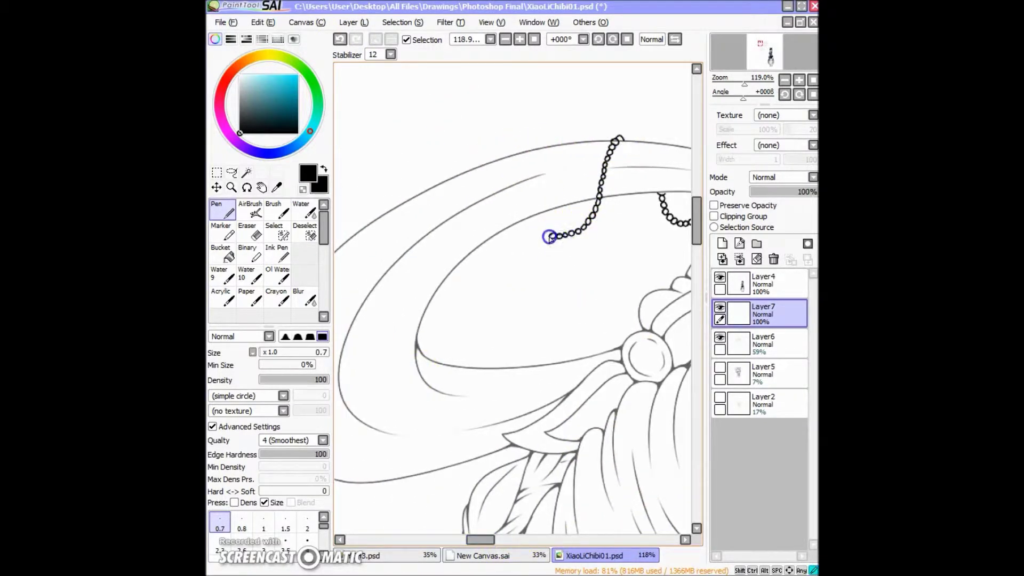
{"action": "left_click_drag", "start_coordinate": [531, 233], "coordinate": [522, 225]}
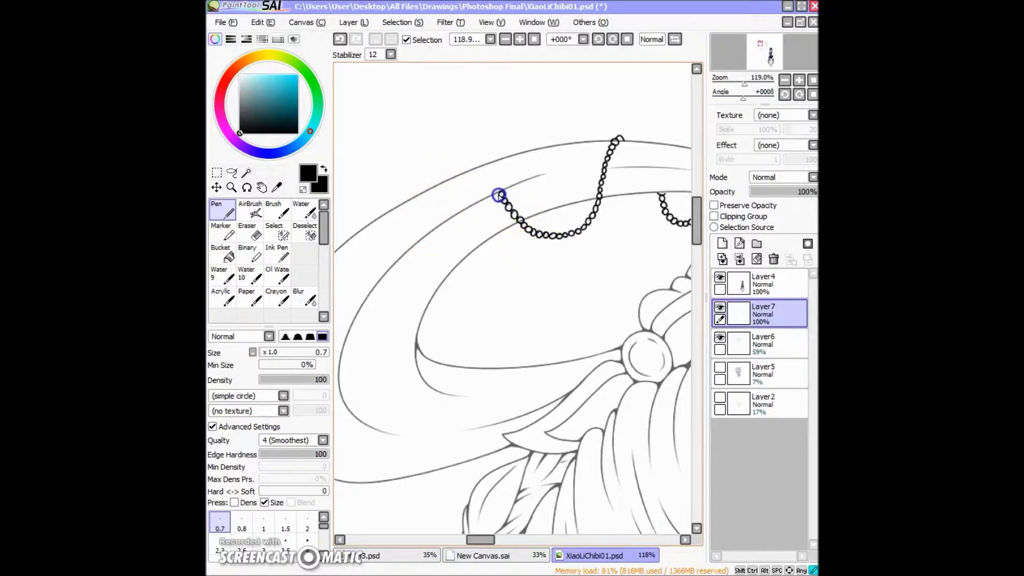
{"action": "left_click_drag", "start_coordinate": [493, 176], "coordinate": [469, 161]}
- Ink a bead chain from the left loop's inner edge outward across its far end, redoing misplaced beads
{"action": "mouse_move", "coordinate": [481, 539]}
{"action": "left_mouse_down"}
{"action": "mouse_move", "coordinate": [496, 539]}
{"action": "mouse_move", "coordinate": [473, 540]}
{"action": "left_mouse_up"}
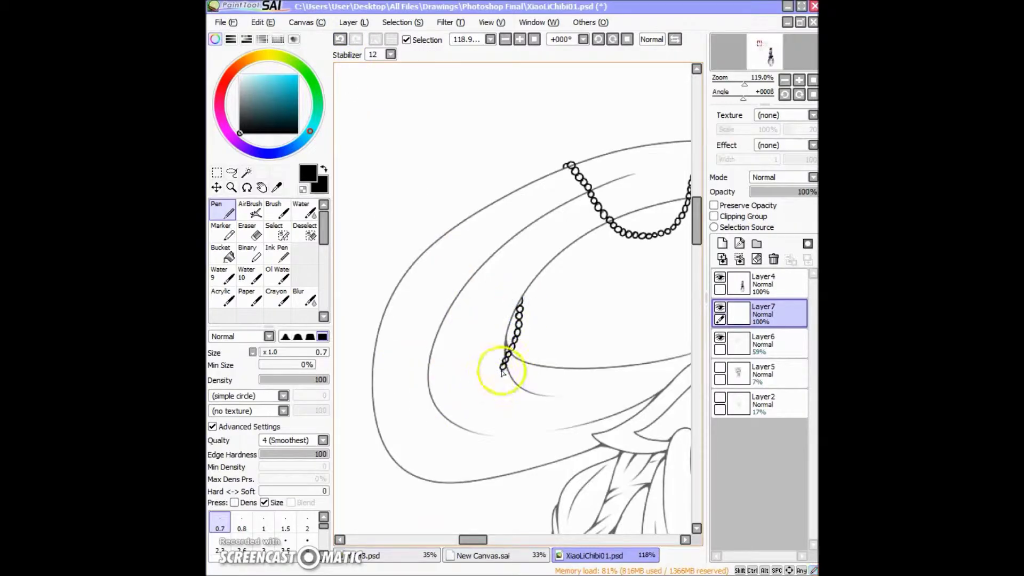
{"action": "left_click", "coordinate": [340, 39]}
{"action": "left_click_drag", "start_coordinate": [505, 360], "coordinate": [486, 372]}
{"action": "key", "text": "ctrl+z"}
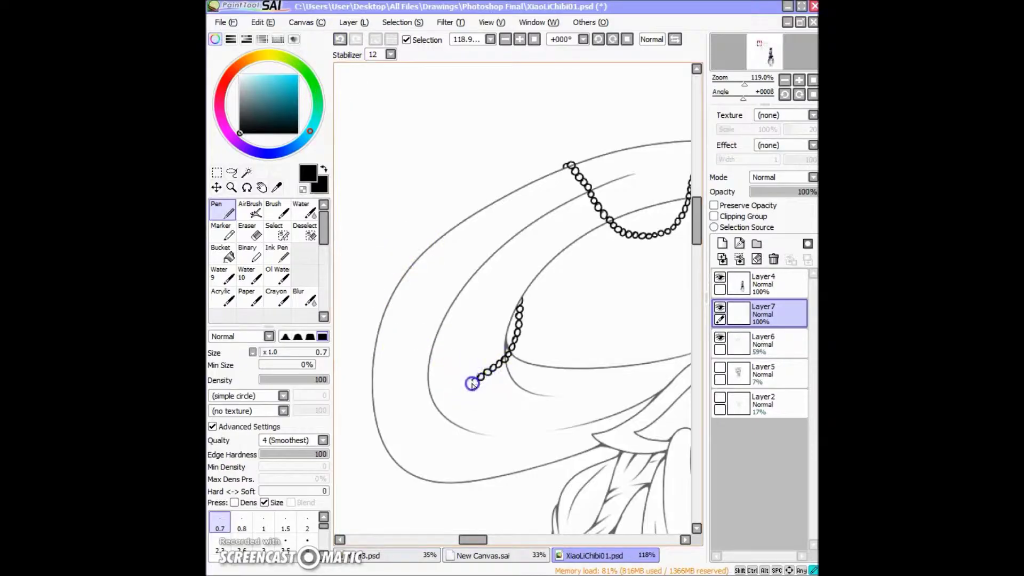
{"action": "mouse_move", "coordinate": [459, 395]}
{"action": "left_mouse_down"}
{"action": "mouse_move", "coordinate": [446, 409]}
{"action": "mouse_move", "coordinate": [516, 307]}
{"action": "left_mouse_up"}
{"action": "left_click", "coordinate": [338, 39]}
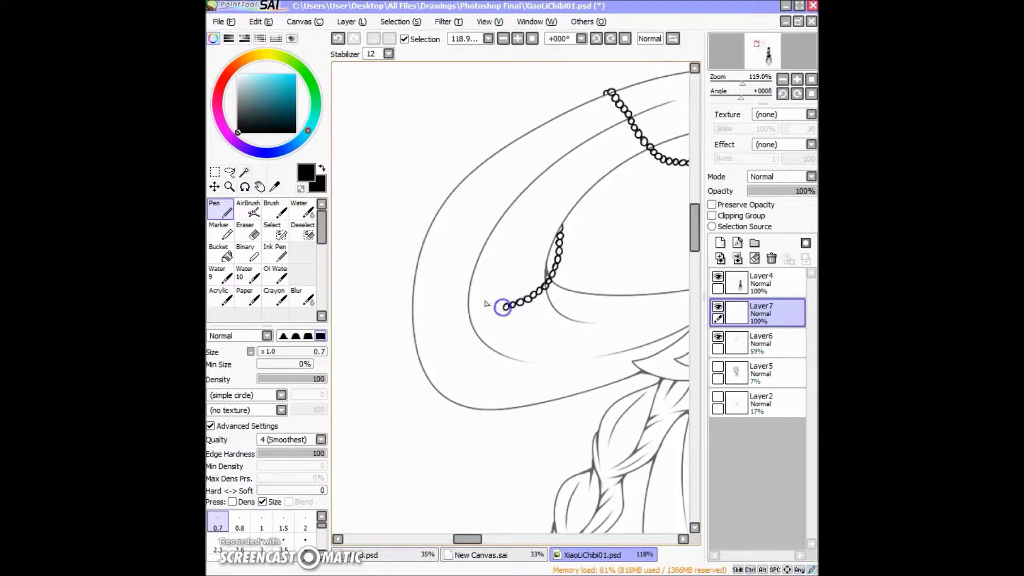
- Continue the chain around the left loop's lower edge, and add short chains across its lower band and beside the round ornament
{"action": "mouse_move", "coordinate": [453, 364]}
{"action": "left_mouse_down"}
{"action": "mouse_move", "coordinate": [452, 397]}
{"action": "mouse_move", "coordinate": [343, 368]}
{"action": "mouse_move", "coordinate": [360, 393]}
{"action": "left_mouse_up"}
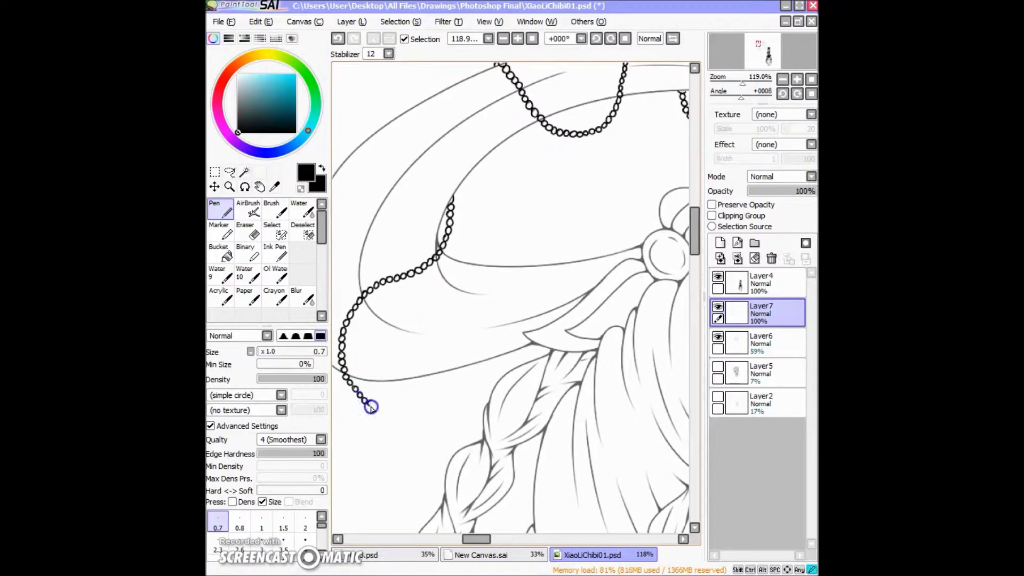
{"action": "scroll", "coordinate": [405, 382], "scroll_direction": "right", "scroll_amount": 2}
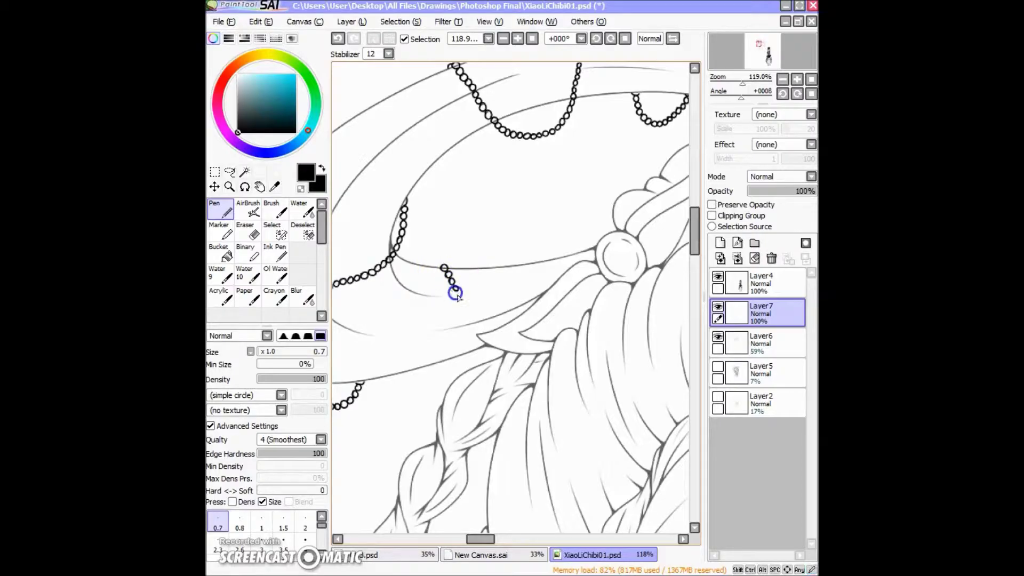
{"action": "left_click", "coordinate": [375, 262]}
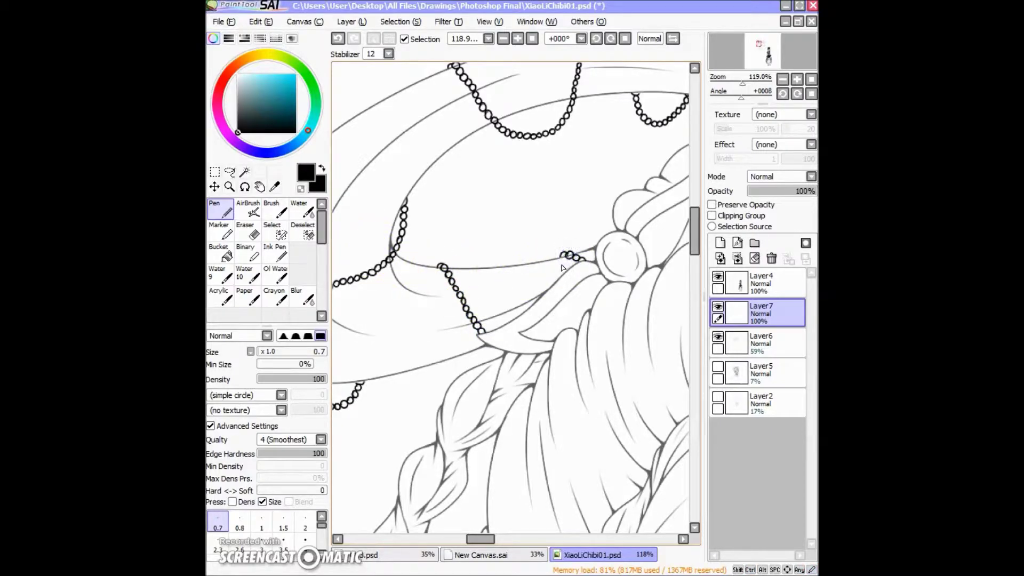
- Erase the Layer6 lines showing through the bead chains on the left loop
{"action": "left_click", "coordinate": [746, 341]}
{"action": "key", "text": "e"}
{"action": "left_click_drag", "start_coordinate": [450, 274], "coordinate": [503, 221]}
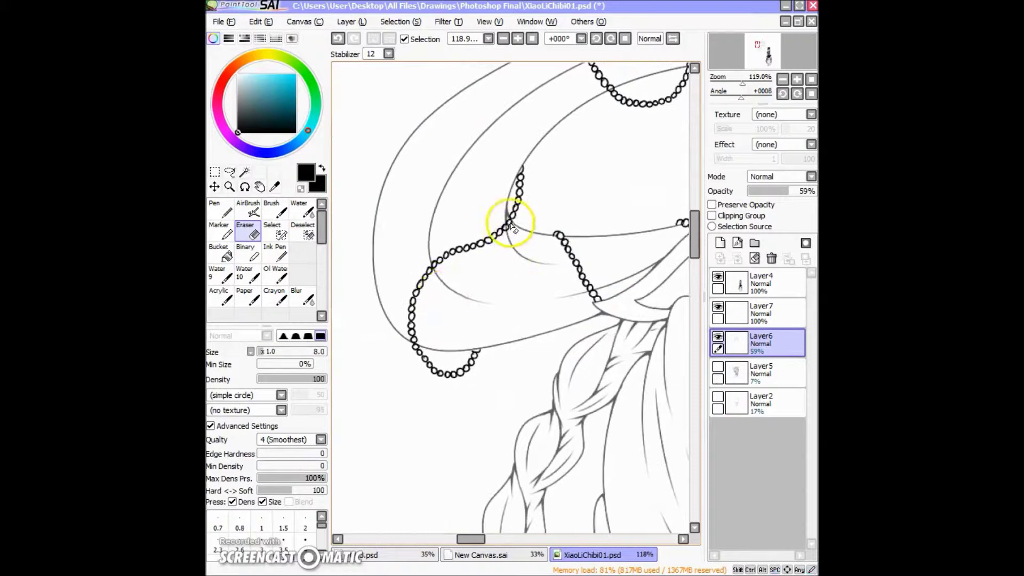
{"action": "left_click_drag", "start_coordinate": [418, 352], "coordinate": [427, 240]}
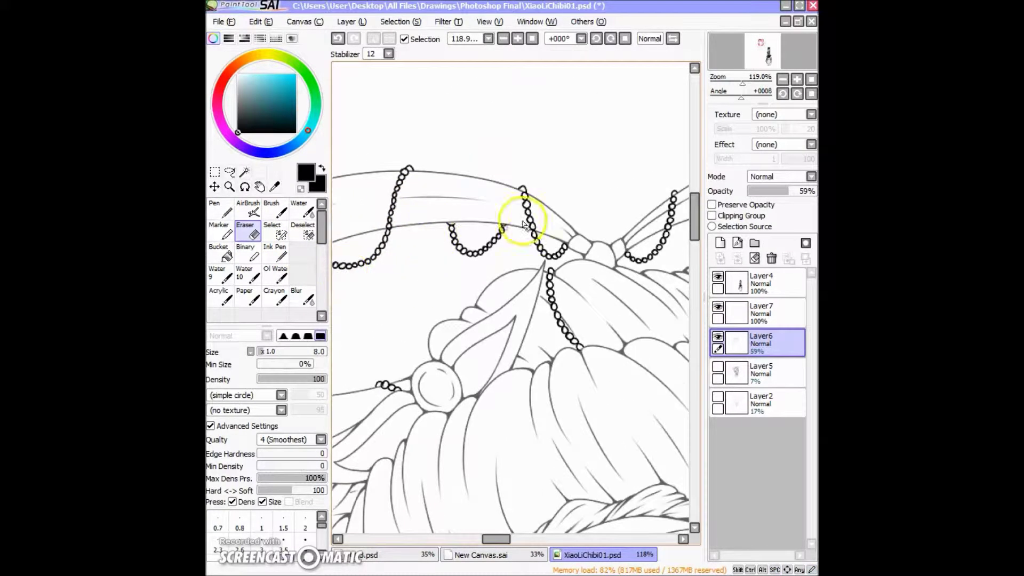
- Restore Layer6 to 100% opacity and show the Layer5 sketch again
{"action": "key", "text": "n"}
{"action": "scroll", "coordinate": [558, 259], "scroll_direction": "down", "scroll_amount": 5}
{"action": "left_click", "coordinate": [810, 191]}
{"action": "left_click", "coordinate": [796, 80]}
{"action": "key", "text": "ctrl+z"}
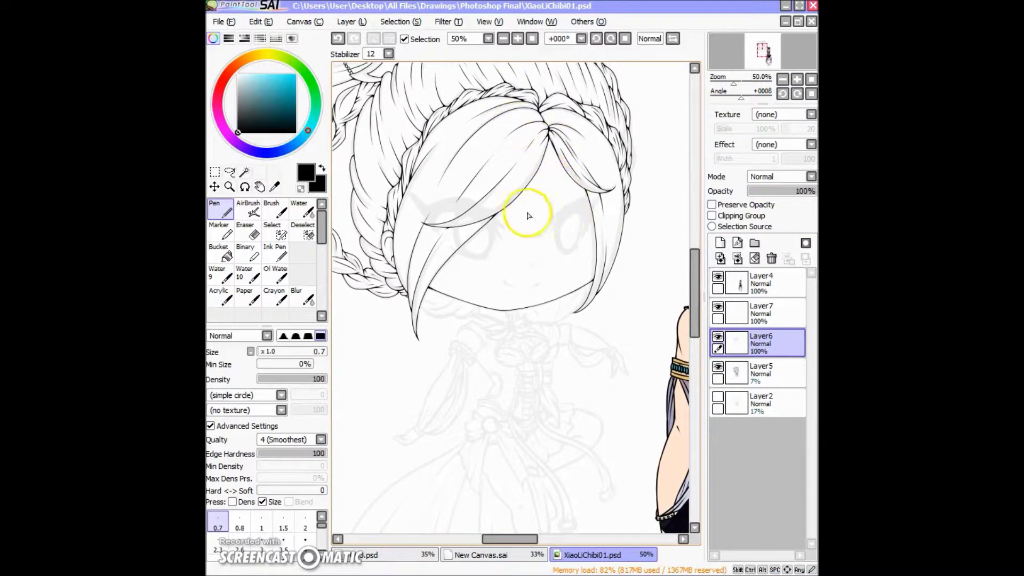
- Move the coloured reference figure on Layer4 beside the chibi's torso sketch and merge the bead layer Layer7 into Layer6
{"action": "left_click", "coordinate": [768, 283]}
{"action": "scroll", "coordinate": [341, 229], "scroll_direction": "up", "scroll_amount": 3}
{"action": "left_click", "coordinate": [771, 314]}
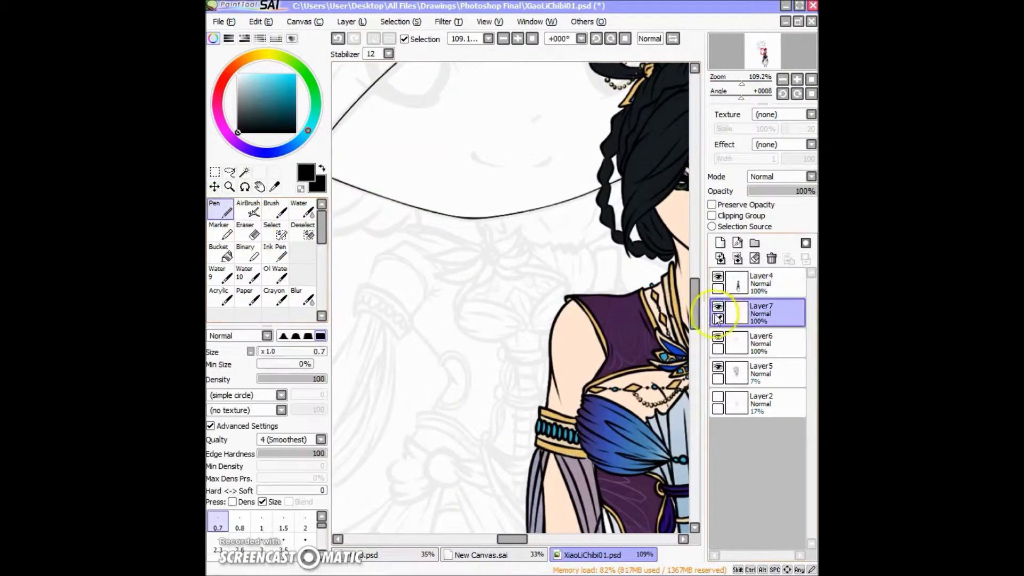
{"action": "key", "text": "Delete"}
- Ink the collar brooch's round gem with its small top bead and two upper wings just below the chibi's chin
{"action": "mouse_move", "coordinate": [489, 253]}
{"action": "left_mouse_down"}
{"action": "mouse_move", "coordinate": [447, 241]}
{"action": "mouse_move", "coordinate": [485, 263]}
{"action": "left_mouse_up"}
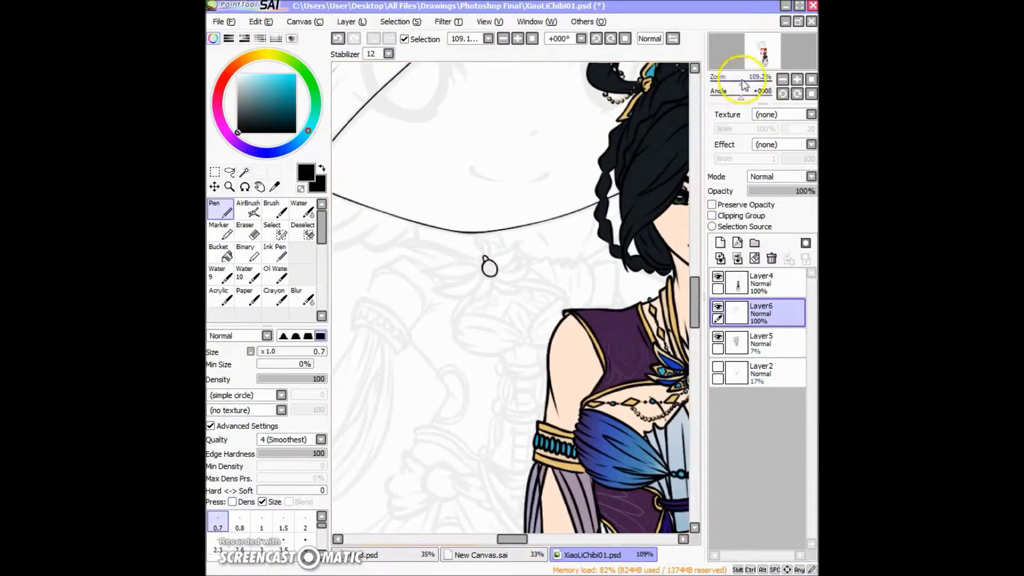
{"action": "scroll", "coordinate": [484, 263], "scroll_direction": "up", "scroll_amount": 2}
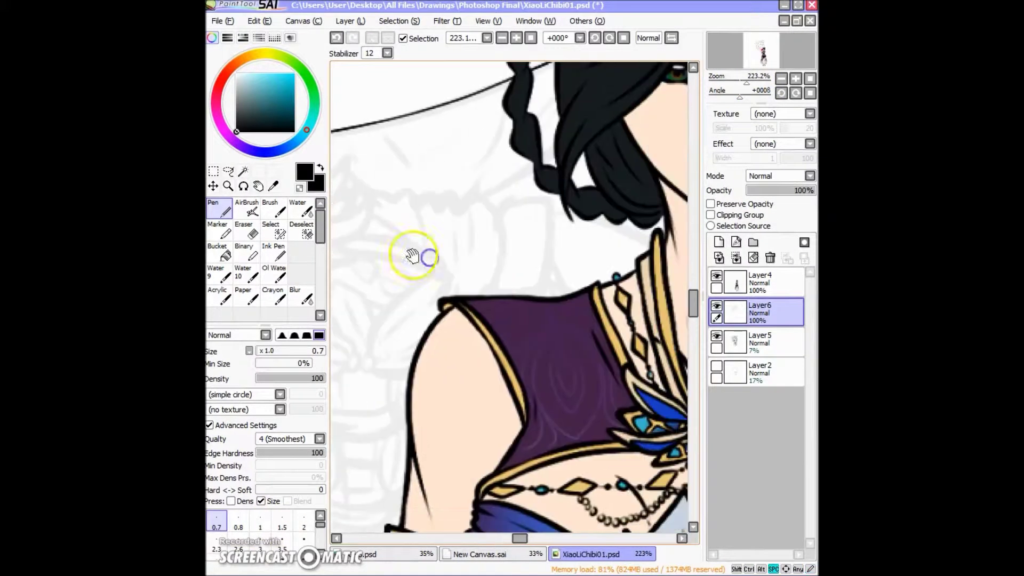
{"action": "mouse_move", "coordinate": [487, 219]}
{"action": "left_mouse_down"}
{"action": "mouse_move", "coordinate": [539, 201]}
{"action": "mouse_move", "coordinate": [542, 187]}
{"action": "left_mouse_up"}
{"action": "key", "text": "ctrl+z"}
{"action": "scroll", "coordinate": [464, 258], "scroll_direction": "down", "scroll_amount": 2}
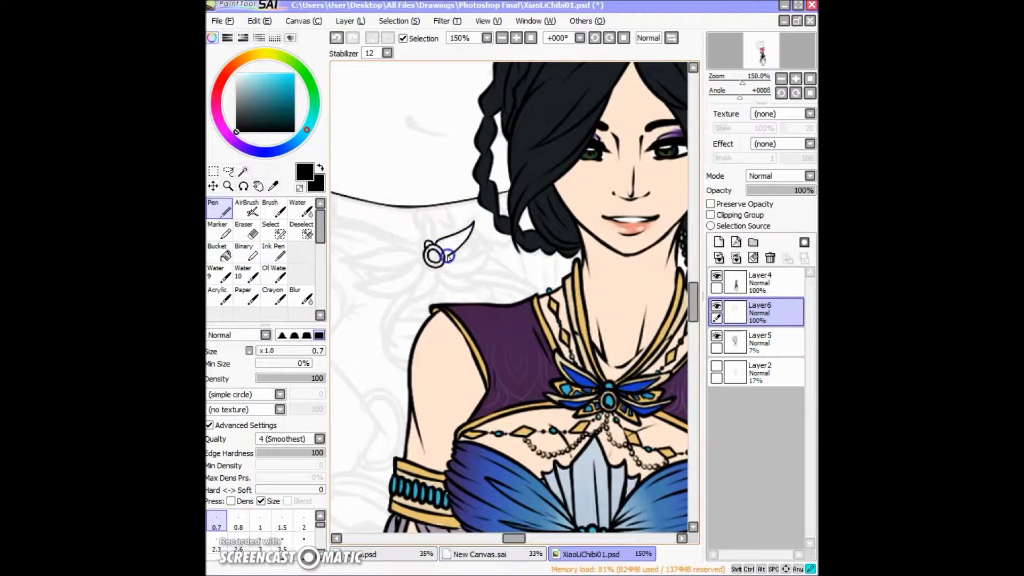
{"action": "left_click_drag", "start_coordinate": [434, 246], "coordinate": [354, 240]}
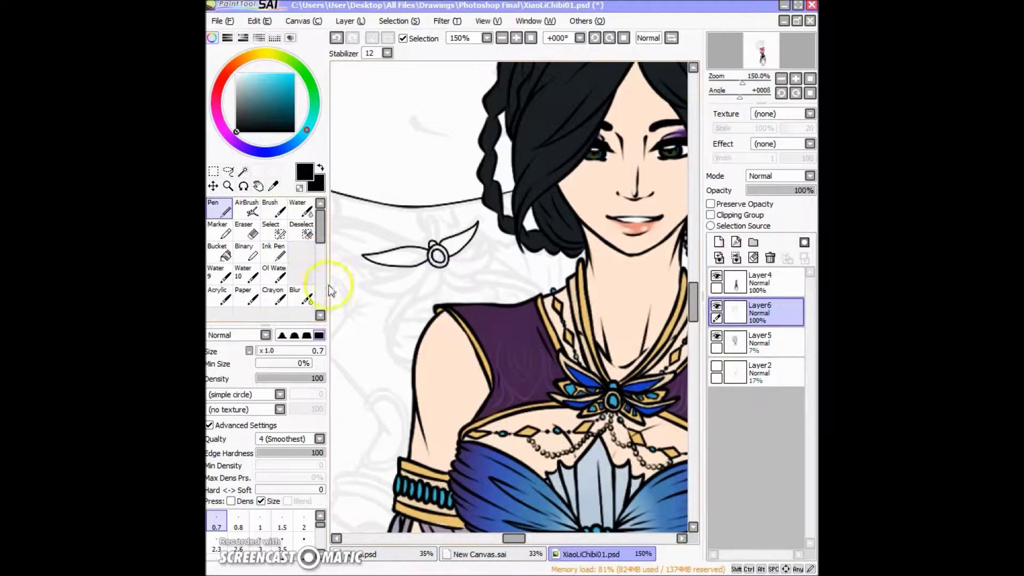
- Ink the collar brooch's lower pair of wings and the small bottom petals below its round gem
{"action": "left_click_drag", "start_coordinate": [429, 262], "coordinate": [364, 288]}
{"action": "left_click_drag", "start_coordinate": [430, 271], "coordinate": [424, 269]}
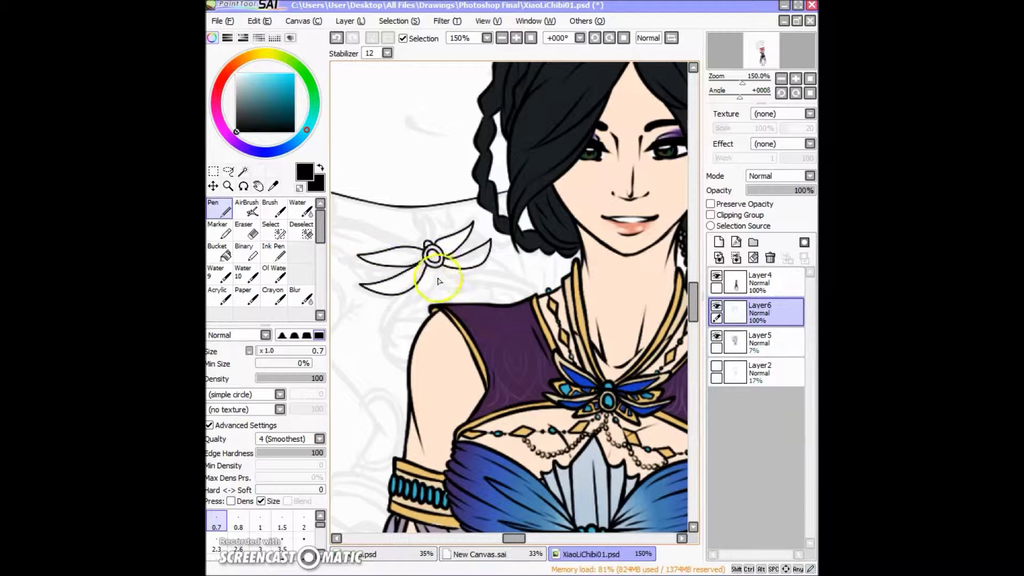
{"action": "left_click_drag", "start_coordinate": [440, 270], "coordinate": [419, 298]}
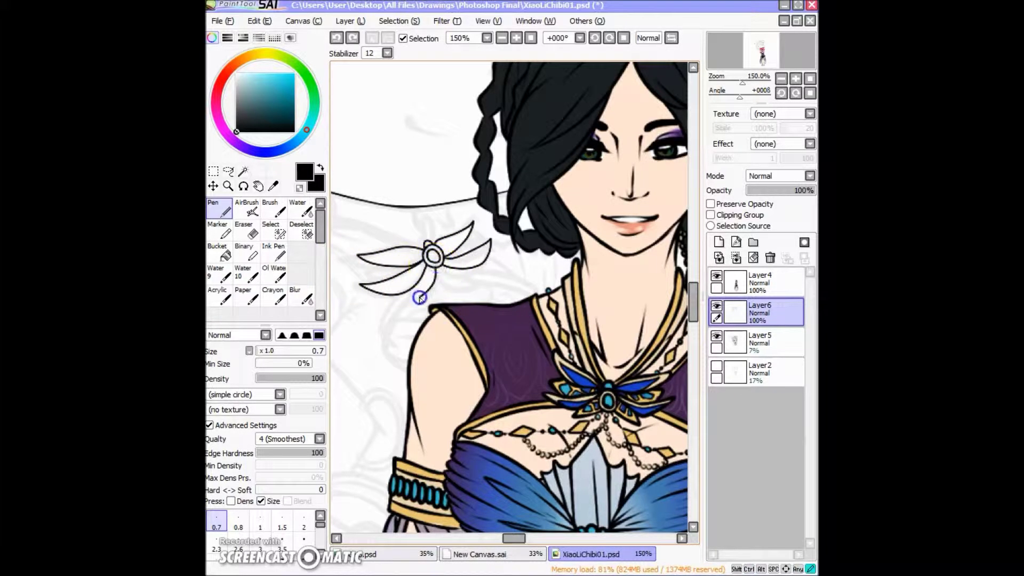
{"action": "key", "text": "ctrl+z"}
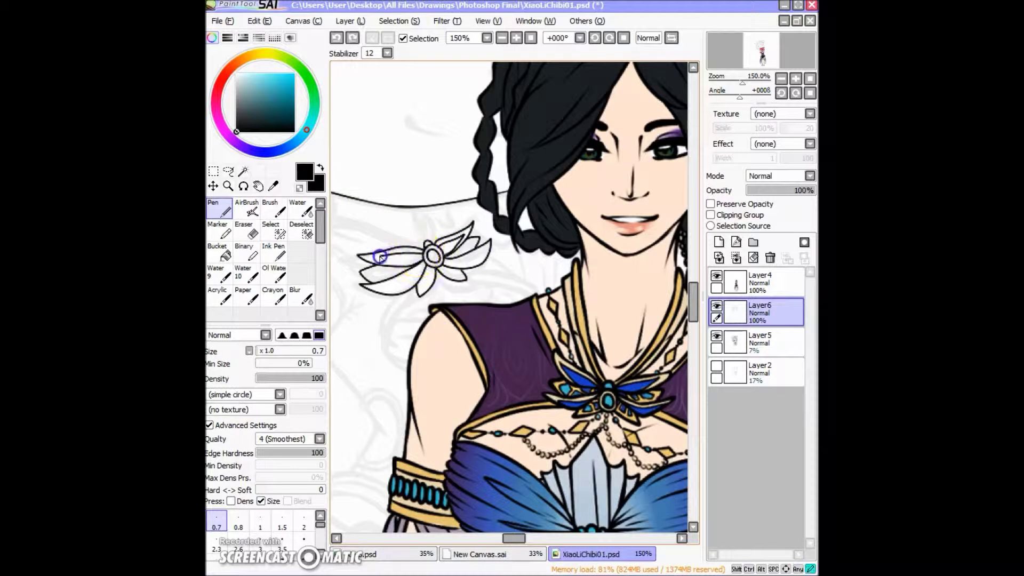
- Ink inner contour lines inside the brooch's upper wings
{"action": "scroll", "coordinate": [414, 270], "scroll_direction": "up", "scroll_amount": 5}
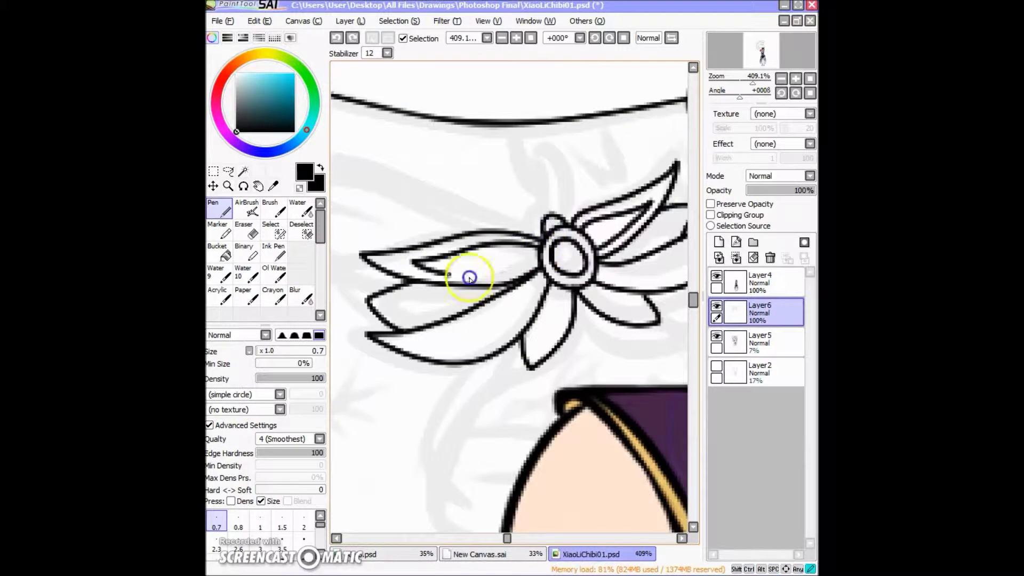
{"action": "key", "text": "ctrl+z"}
{"action": "left_click_drag", "start_coordinate": [582, 234], "coordinate": [542, 229]}
{"action": "left_click_drag", "start_coordinate": [430, 253], "coordinate": [443, 250]}
{"action": "mouse_move", "coordinate": [520, 277]}
{"action": "left_mouse_down"}
{"action": "mouse_move", "coordinate": [414, 130]}
{"action": "mouse_move", "coordinate": [384, 278]}
{"action": "left_mouse_up"}
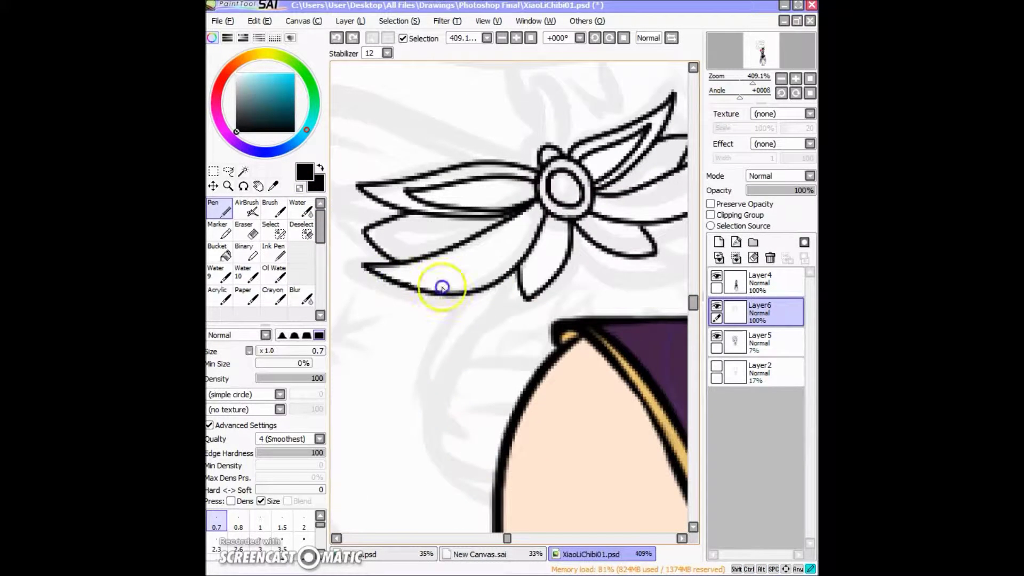
- Ink the lower wings' inner contours and fill the brooch's middle wings and bottom petals with small rounded cell shapes
{"action": "scroll", "coordinate": [507, 226], "scroll_direction": "down", "scroll_amount": 2}
{"action": "mouse_move", "coordinate": [425, 235]}
{"action": "left_mouse_down"}
{"action": "mouse_move", "coordinate": [430, 212]}
{"action": "mouse_move", "coordinate": [526, 277]}
{"action": "mouse_move", "coordinate": [523, 191]}
{"action": "left_mouse_up"}
{"action": "scroll", "coordinate": [525, 278], "scroll_direction": "up", "scroll_amount": 3}
{"action": "mouse_move", "coordinate": [500, 227]}
{"action": "left_mouse_down"}
{"action": "mouse_move", "coordinate": [485, 265]}
{"action": "mouse_move", "coordinate": [389, 359]}
{"action": "mouse_move", "coordinate": [401, 315]}
{"action": "left_mouse_up"}
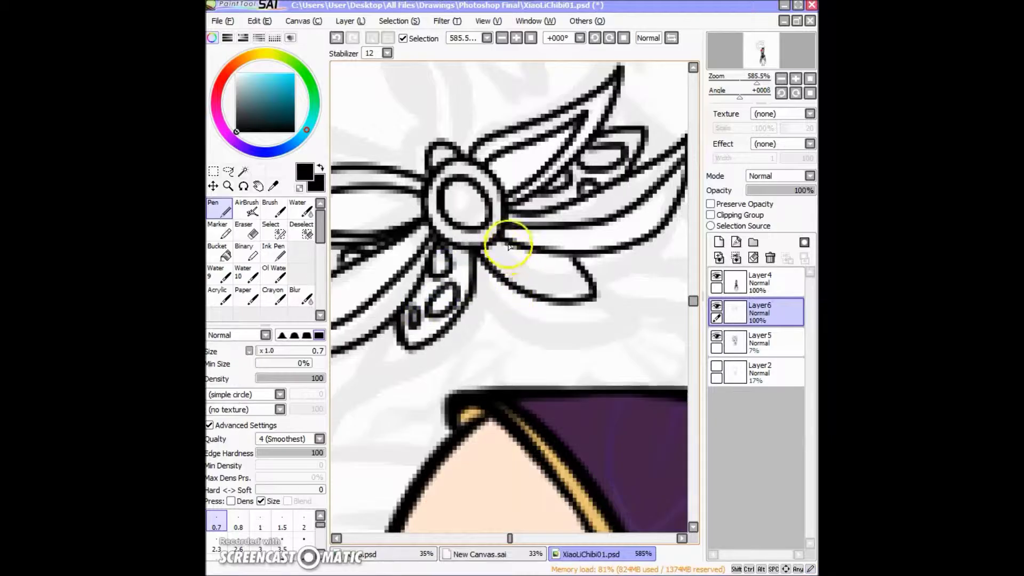
- Ink the chibi's neck lines and the curved upper collar bands running from the brooch around both sides of the neck
{"action": "scroll", "coordinate": [486, 152], "scroll_direction": "down", "scroll_amount": 4}
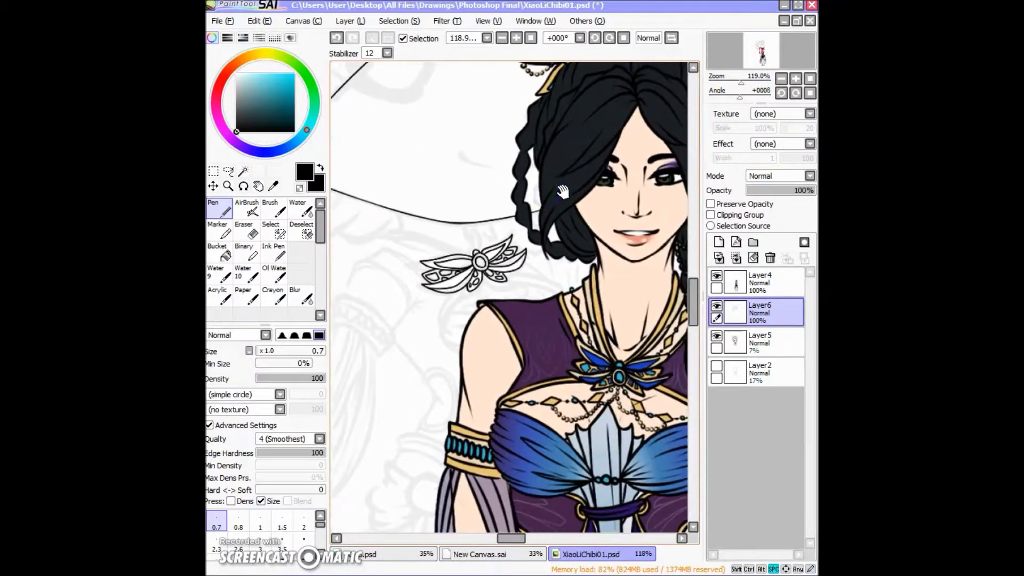
{"action": "scroll", "coordinate": [478, 260], "scroll_direction": "up", "scroll_amount": 2}
{"action": "left_click_drag", "start_coordinate": [476, 266], "coordinate": [599, 286]}
{"action": "left_click_drag", "start_coordinate": [576, 287], "coordinate": [367, 248]}
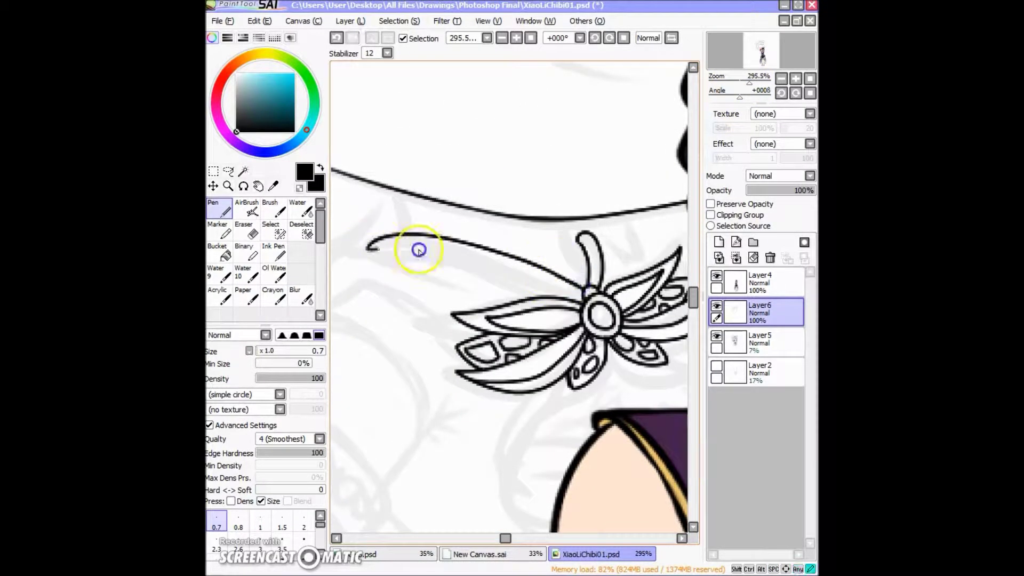
{"action": "scroll", "coordinate": [485, 137], "scroll_direction": "down", "scroll_amount": 3}
{"action": "scroll", "coordinate": [519, 201], "scroll_direction": "up", "scroll_amount": 3}
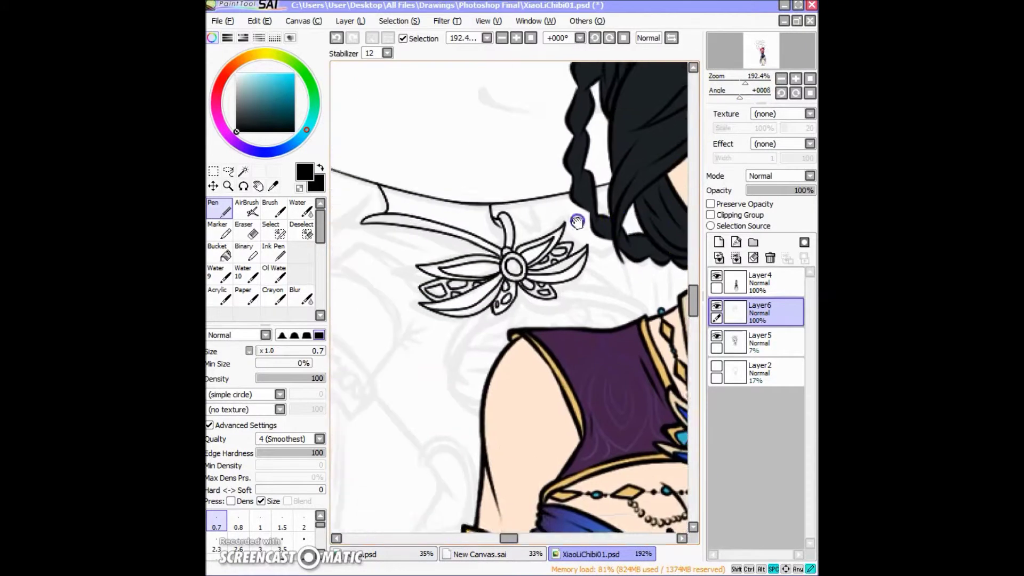
{"action": "left_click", "coordinate": [368, 224]}
{"action": "left_click_drag", "start_coordinate": [368, 224], "coordinate": [466, 238]}
{"action": "left_click_drag", "start_coordinate": [537, 255], "coordinate": [569, 227]}
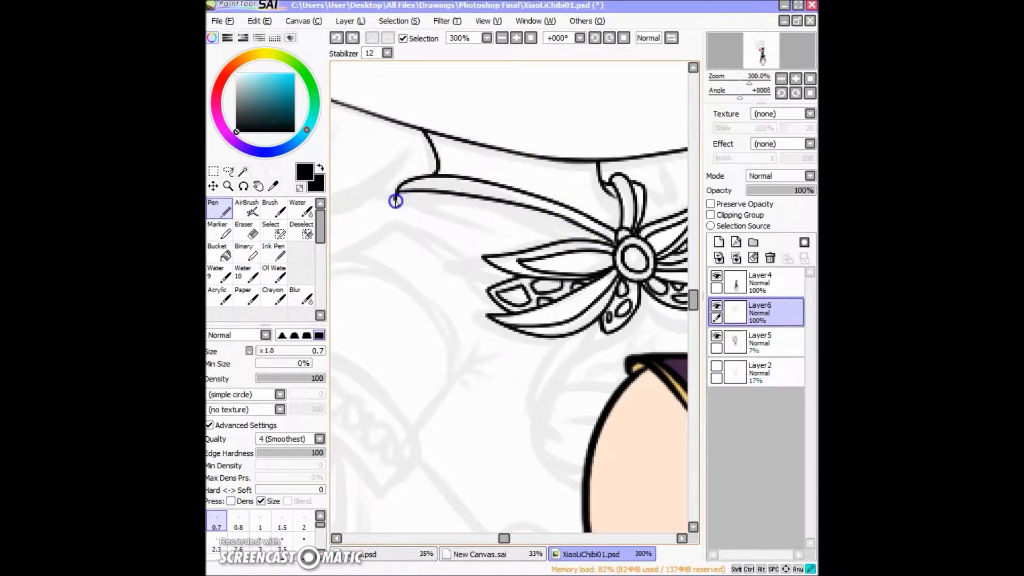
- Ink the lower collar trim, the shoulder line, the double-edged sleeve hem and the start of the upper arm
{"action": "scroll", "coordinate": [507, 167], "scroll_direction": "down", "scroll_amount": 3}
{"action": "scroll", "coordinate": [517, 107], "scroll_direction": "up", "scroll_amount": 3}
{"action": "mouse_move", "coordinate": [528, 181]}
{"action": "left_mouse_down"}
{"action": "mouse_move", "coordinate": [418, 148]}
{"action": "mouse_move", "coordinate": [424, 163]}
{"action": "mouse_move", "coordinate": [366, 179]}
{"action": "mouse_move", "coordinate": [427, 160]}
{"action": "mouse_move", "coordinate": [457, 213]}
{"action": "mouse_move", "coordinate": [456, 239]}
{"action": "left_mouse_up"}
{"action": "left_click_drag", "start_coordinate": [347, 209], "coordinate": [449, 203]}
{"action": "left_click_drag", "start_coordinate": [451, 189], "coordinate": [432, 237]}
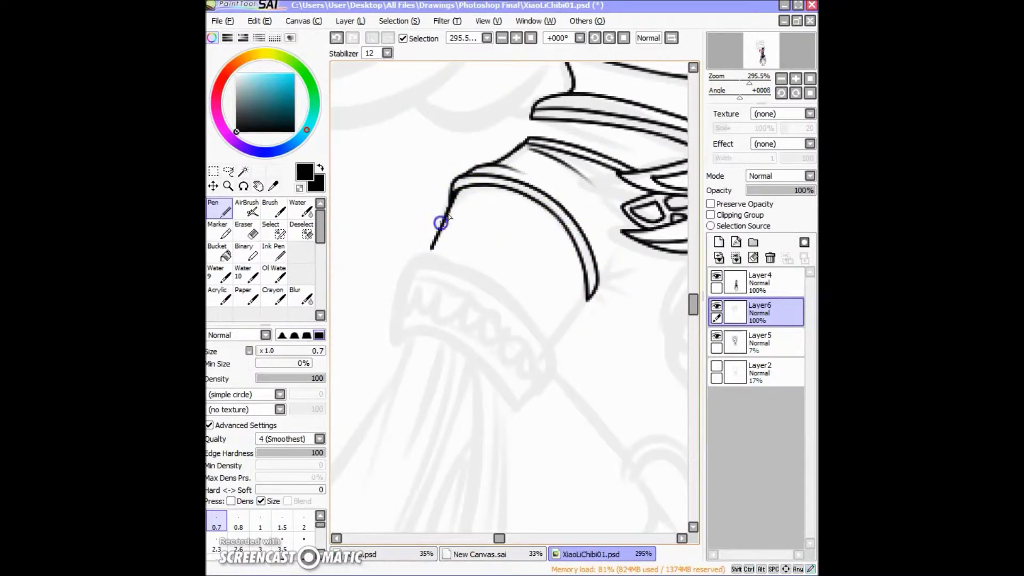
{"action": "left_click_drag", "start_coordinate": [616, 343], "coordinate": [514, 242]}
{"action": "left_click_drag", "start_coordinate": [487, 210], "coordinate": [520, 184]}
{"action": "left_click_drag", "start_coordinate": [452, 253], "coordinate": [488, 207]}
- Ink a chain of linked diamonds and small round beads between the collar bands on both sides of the brooch
{"action": "scroll", "coordinate": [451, 254], "scroll_direction": "up", "scroll_amount": 5}
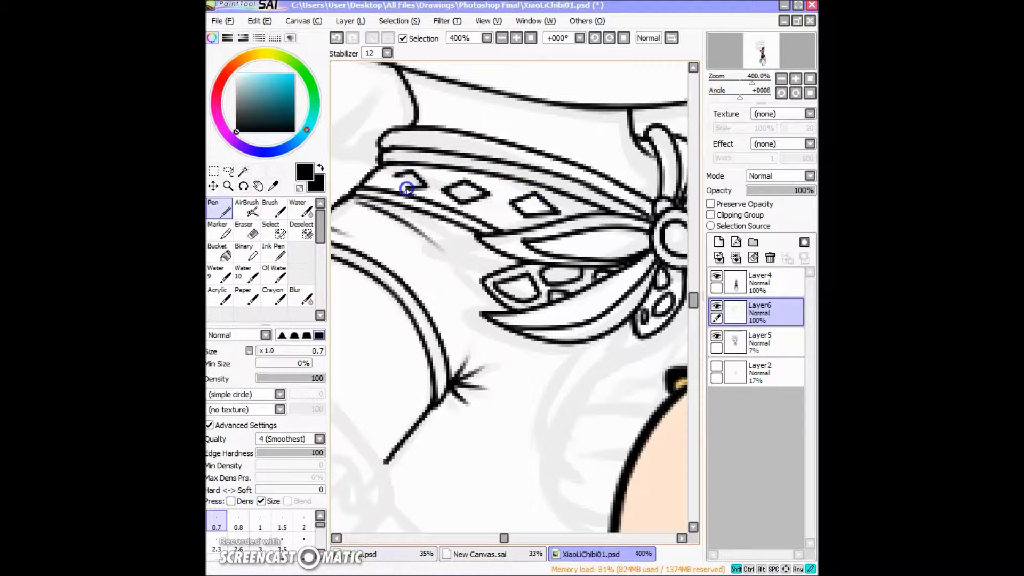
{"action": "key", "text": "ctrl+z"}
{"action": "key", "text": "ctrl+z"}
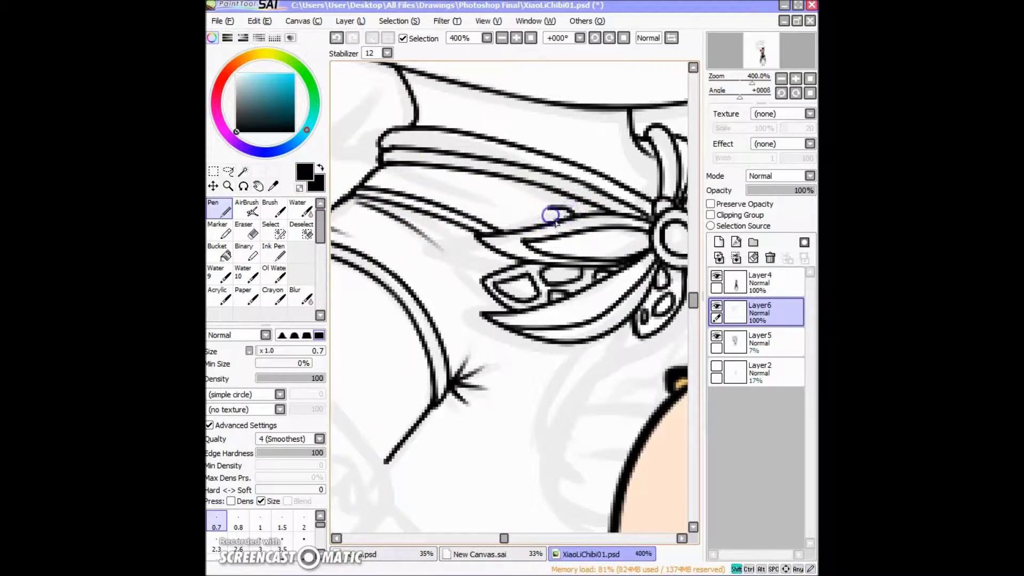
{"action": "key", "text": "ctrl+z"}
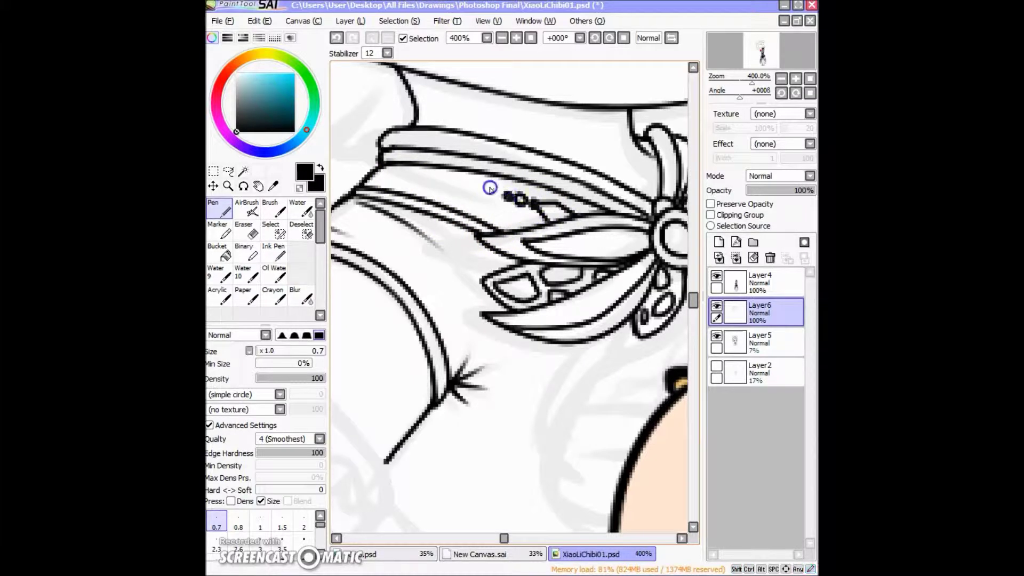
{"action": "left_click_drag", "start_coordinate": [499, 193], "coordinate": [488, 185]}
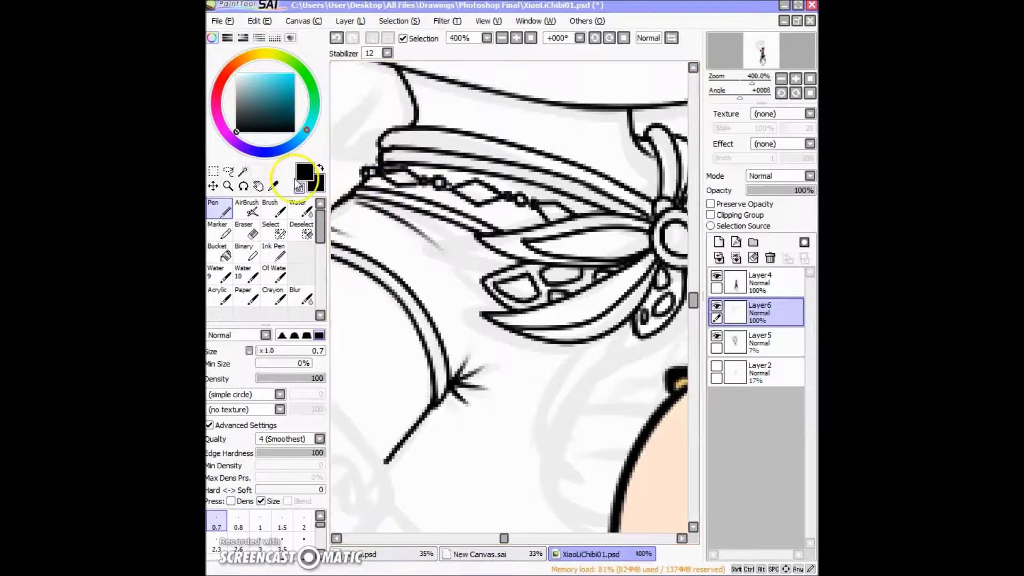
{"action": "key", "text": "Home"}
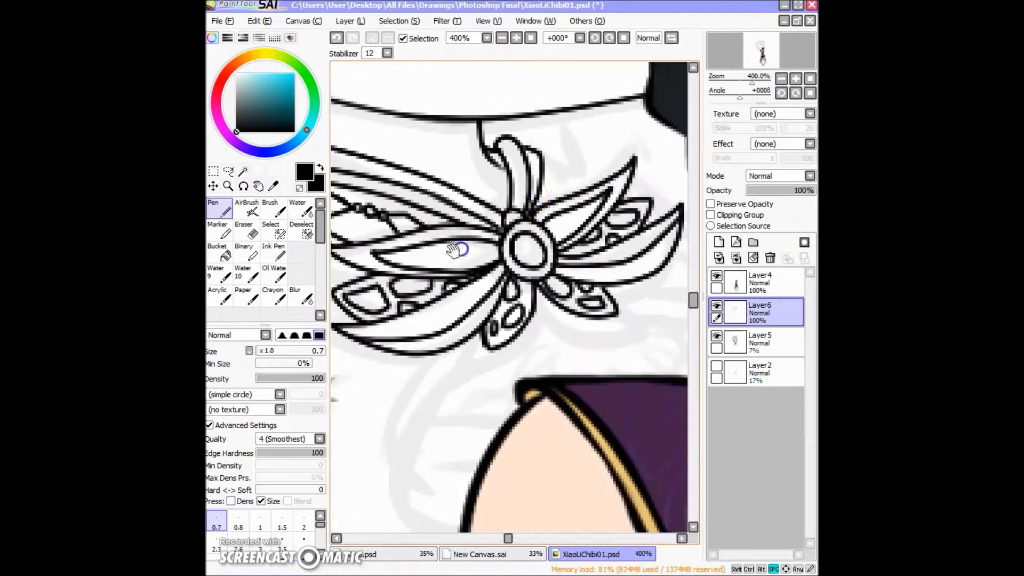
{"action": "left_click_drag", "start_coordinate": [553, 168], "coordinate": [552, 173]}
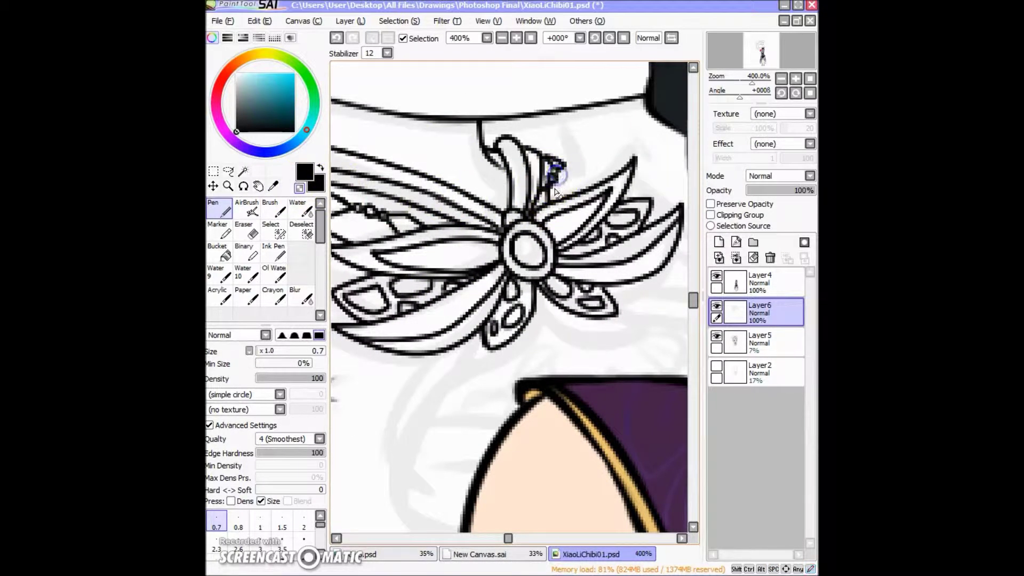
- Ink the lower part of the upper arm and the outer edges of the armband
{"action": "scroll", "coordinate": [569, 171], "scroll_direction": "down", "scroll_amount": 3}
{"action": "mouse_move", "coordinate": [469, 235]}
{"action": "left_mouse_down"}
{"action": "mouse_move", "coordinate": [503, 228]}
{"action": "mouse_move", "coordinate": [462, 224]}
{"action": "left_mouse_up"}
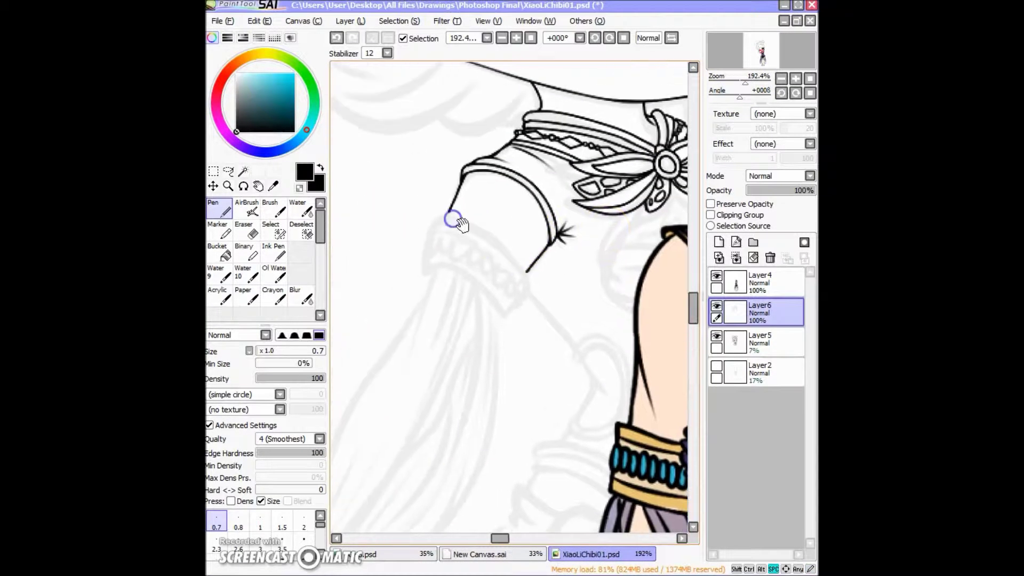
{"action": "scroll", "coordinate": [452, 219], "scroll_direction": "up", "scroll_amount": 2}
{"action": "mouse_move", "coordinate": [400, 171]}
{"action": "left_mouse_down"}
{"action": "mouse_move", "coordinate": [529, 256]}
{"action": "mouse_move", "coordinate": [530, 244]}
{"action": "mouse_move", "coordinate": [512, 317]}
{"action": "mouse_move", "coordinate": [393, 202]}
{"action": "left_mouse_up"}
{"action": "left_click_drag", "start_coordinate": [570, 218], "coordinate": [543, 257]}
{"action": "mouse_move", "coordinate": [445, 219]}
{"action": "left_mouse_down"}
{"action": "mouse_move", "coordinate": [485, 206]}
{"action": "mouse_move", "coordinate": [479, 217]}
{"action": "mouse_move", "coordinate": [514, 286]}
{"action": "left_mouse_up"}
- Draw one oval jewel for the armband, then paste copies of it and arrange them in a row along the band
{"action": "scroll", "coordinate": [567, 258], "scroll_direction": "up", "scroll_amount": 2}
{"action": "mouse_move", "coordinate": [502, 202]}
{"action": "left_mouse_down"}
{"action": "mouse_move", "coordinate": [463, 257]}
{"action": "mouse_move", "coordinate": [530, 327]}
{"action": "left_mouse_up"}
{"action": "key", "text": "ctrl+c"}
{"action": "key", "text": "ctrl+v"}
{"action": "key", "text": "ctrl+v"}
{"action": "key", "text": "ctrl+v"}
{"action": "left_click_drag", "start_coordinate": [483, 270], "coordinate": [576, 352]}
{"action": "key", "text": "ctrl+v"}
{"action": "key", "text": "ctrl+v"}
{"action": "left_click_drag", "start_coordinate": [514, 304], "coordinate": [377, 235]}
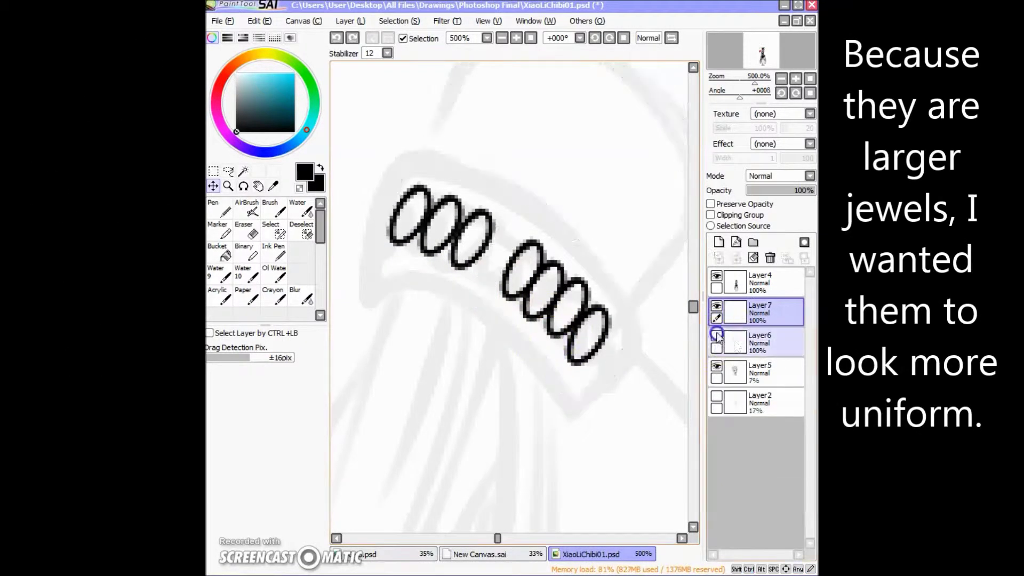
- Show Layer6 again and ink the armband's open outer end on it
{"action": "left_click", "coordinate": [716, 334]}
{"action": "left_click", "coordinate": [774, 342]}
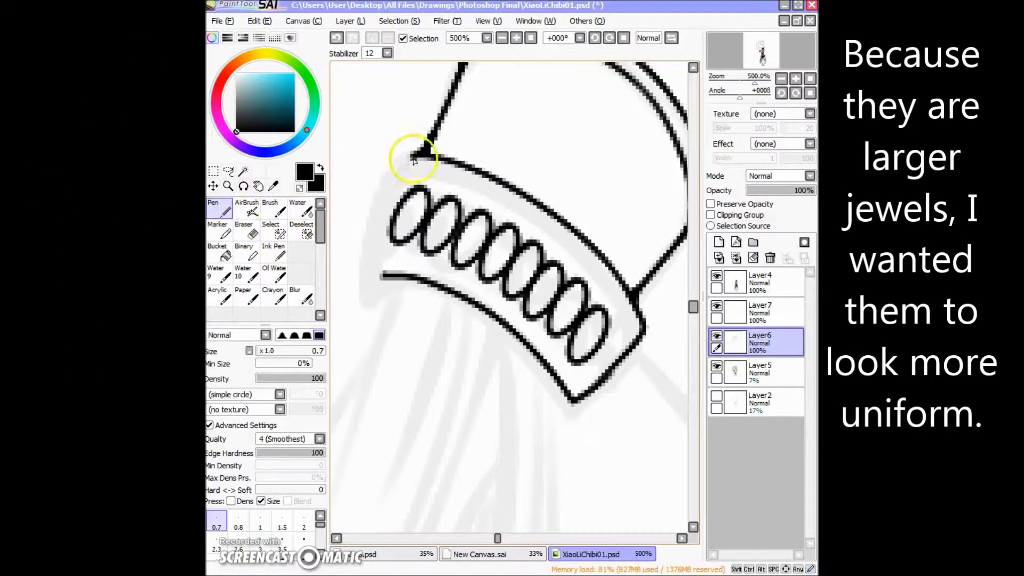
{"action": "mouse_move", "coordinate": [411, 160]}
{"action": "left_mouse_down"}
{"action": "mouse_move", "coordinate": [371, 272]}
{"action": "mouse_move", "coordinate": [390, 263]}
{"action": "mouse_move", "coordinate": [424, 280]}
{"action": "mouse_move", "coordinate": [351, 244]}
{"action": "mouse_move", "coordinate": [419, 232]}
{"action": "mouse_move", "coordinate": [420, 247]}
{"action": "mouse_move", "coordinate": [423, 222]}
{"action": "left_mouse_up"}
{"action": "left_click", "coordinate": [250, 230]}
- Paste extra oval jewels at both ends of the armband row and merge the pasted layers into Layer7
{"action": "key", "text": "ctrl+v"}
{"action": "key", "text": "e"}
{"action": "key", "text": "ctrl+e"}
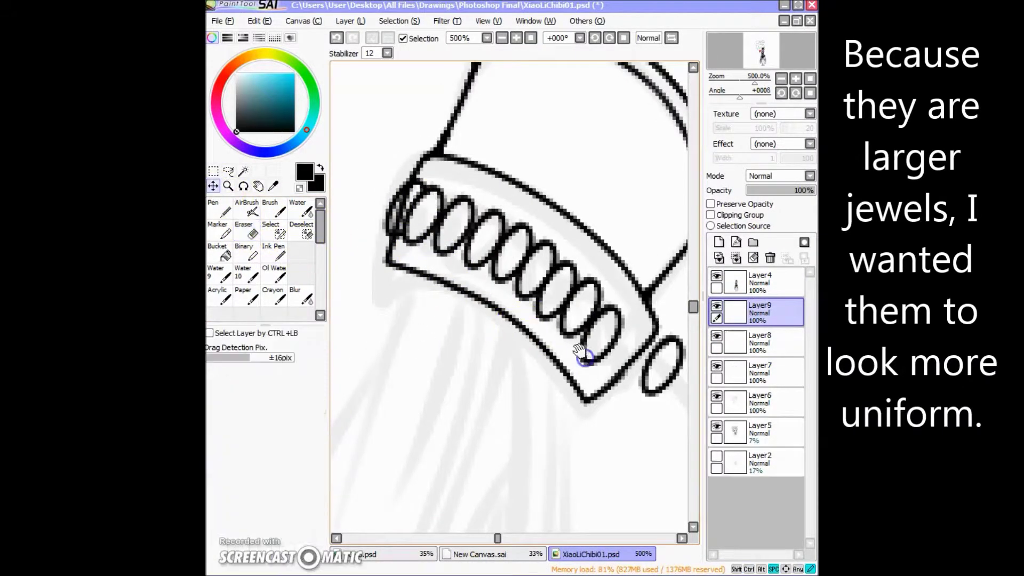
{"action": "left_click_drag", "start_coordinate": [590, 372], "coordinate": [514, 341]}
{"action": "left_click", "coordinate": [774, 341]}
{"action": "key", "text": "n"}
{"action": "left_click", "coordinate": [773, 312]}
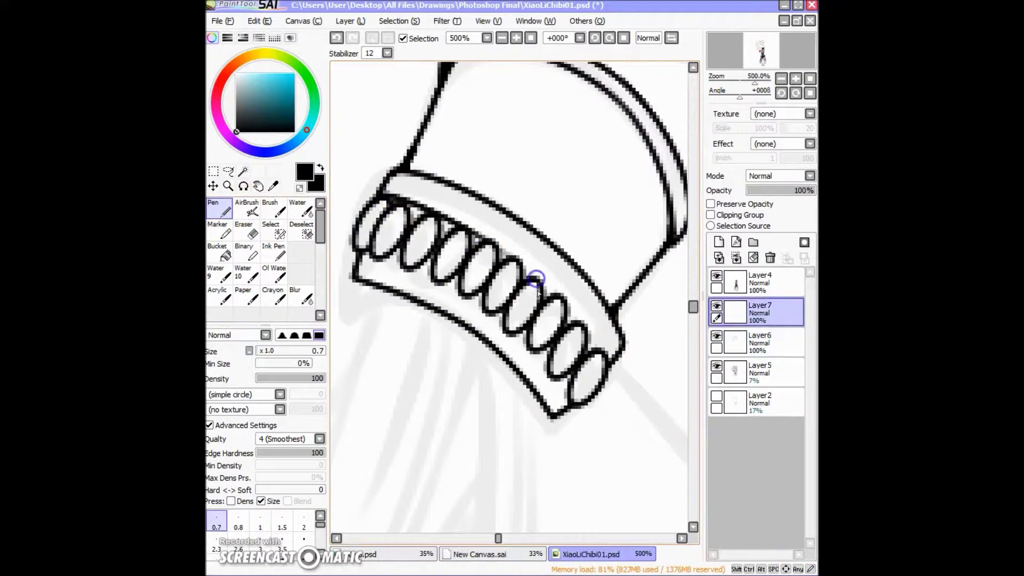
- Ink the armband's inner border lines above and below the row of oval jewels on Layer7
{"action": "scroll", "coordinate": [531, 236], "scroll_direction": "down", "scroll_amount": 3}
{"action": "scroll", "coordinate": [573, 290], "scroll_direction": "up", "scroll_amount": 3}
{"action": "key", "text": "ctrl+z"}
{"action": "left_click", "coordinate": [555, 265]}
{"action": "mouse_move", "coordinate": [408, 258]}
{"action": "left_mouse_down"}
{"action": "mouse_move", "coordinate": [549, 348]}
{"action": "mouse_move", "coordinate": [567, 368]}
{"action": "left_mouse_up"}
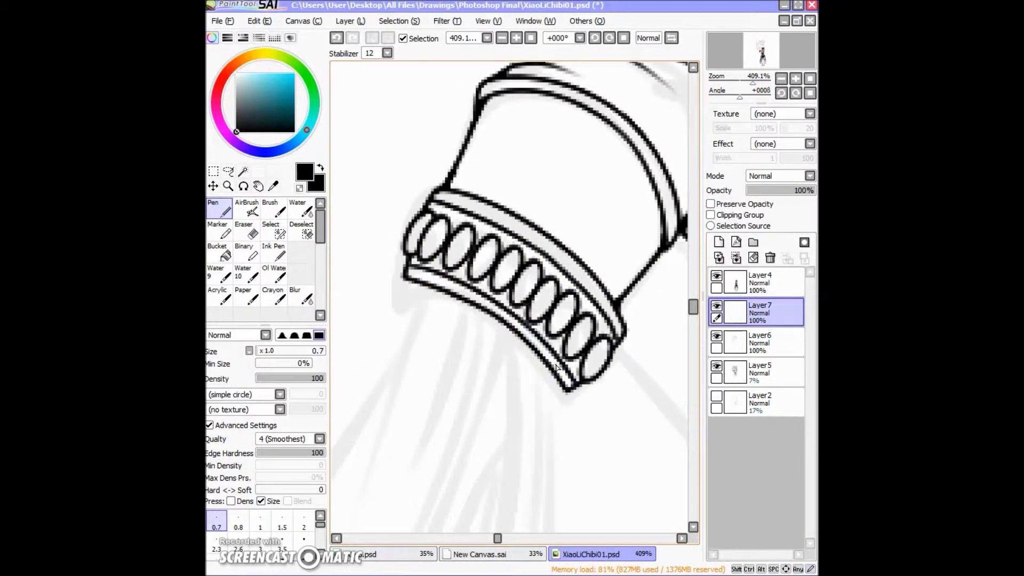
- Move the coloured reference figure on Layer4 up and farther from the chibi, level with its torso sketch
{"action": "scroll", "coordinate": [407, 360], "scroll_direction": "down", "scroll_amount": 6}
{"action": "left_click", "coordinate": [624, 165], "text": "ctrl+alt"}
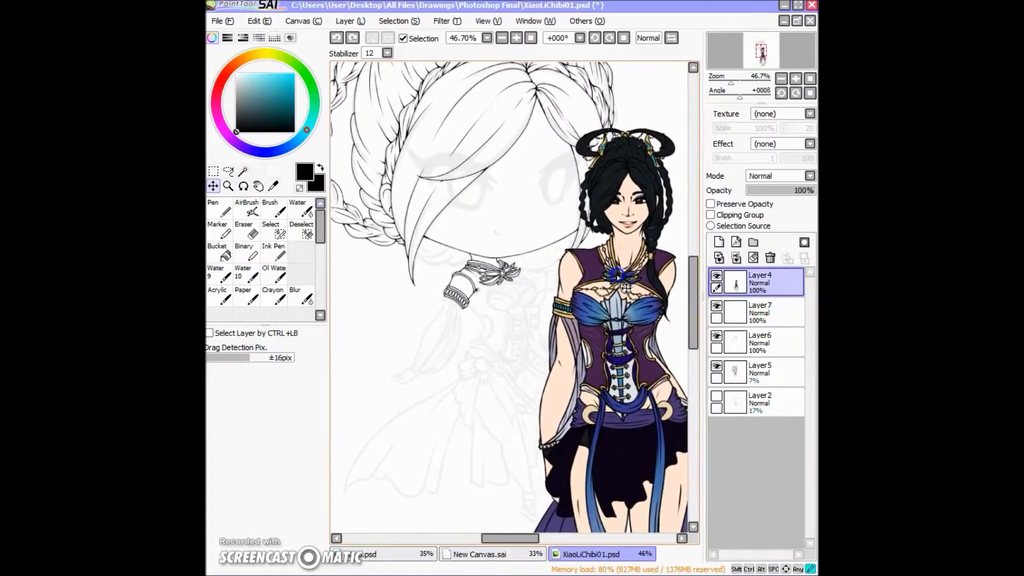
{"action": "scroll", "coordinate": [624, 165], "scroll_direction": "up", "scroll_amount": 3}
{"action": "left_click_drag", "start_coordinate": [625, 164], "coordinate": [407, 167]}
- Ink the bodice's two gathered cups with fold lines and the small round beads joining them
{"action": "scroll", "coordinate": [414, 221], "scroll_direction": "up", "scroll_amount": 3}
{"action": "mouse_move", "coordinate": [414, 219]}
{"action": "left_mouse_down"}
{"action": "mouse_move", "coordinate": [578, 269]}
{"action": "mouse_move", "coordinate": [504, 305]}
{"action": "left_mouse_up"}
{"action": "mouse_move", "coordinate": [569, 295]}
{"action": "left_mouse_down"}
{"action": "mouse_move", "coordinate": [400, 242]}
{"action": "mouse_move", "coordinate": [524, 290]}
{"action": "mouse_move", "coordinate": [487, 285]}
{"action": "mouse_move", "coordinate": [544, 199]}
{"action": "mouse_move", "coordinate": [608, 274]}
{"action": "mouse_move", "coordinate": [521, 297]}
{"action": "mouse_move", "coordinate": [566, 217]}
{"action": "mouse_move", "coordinate": [526, 267]}
{"action": "left_mouse_up"}
{"action": "left_click_drag", "start_coordinate": [606, 264], "coordinate": [567, 272]}
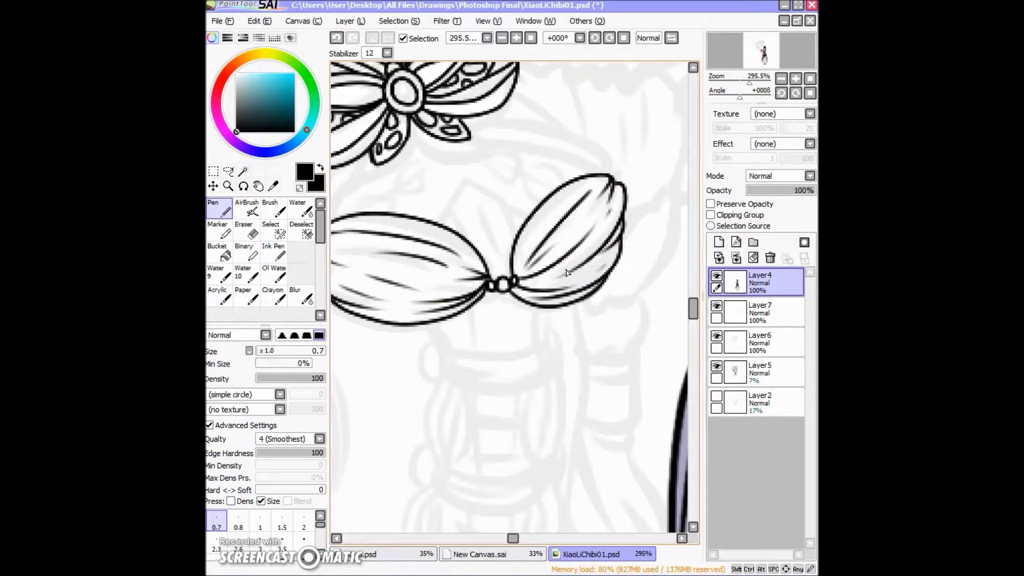
- Ink the pointed, pleated centre panel rising between the two bodice cups
{"action": "mouse_move", "coordinate": [449, 202]}
{"action": "left_mouse_down"}
{"action": "mouse_move", "coordinate": [493, 213]}
{"action": "mouse_move", "coordinate": [555, 284]}
{"action": "left_mouse_up"}
{"action": "left_click_drag", "start_coordinate": [496, 220], "coordinate": [522, 267]}
{"action": "left_click_drag", "start_coordinate": [552, 220], "coordinate": [566, 230]}
{"action": "scroll", "coordinate": [525, 218], "scroll_direction": "down", "scroll_amount": 3}
{"action": "scroll", "coordinate": [503, 217], "scroll_direction": "up", "scroll_amount": 5}
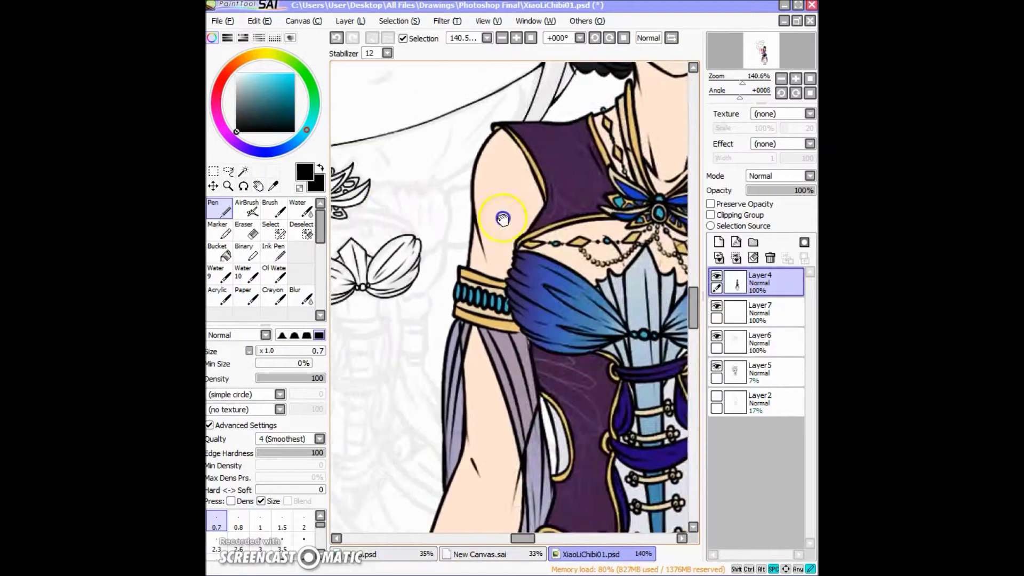
- Ink the double-lined bodice edges curving from beneath the brooch wings down to both cups
{"action": "scroll", "coordinate": [503, 141], "scroll_direction": "down", "scroll_amount": 3}
{"action": "mouse_move", "coordinate": [507, 211]}
{"action": "left_mouse_down"}
{"action": "mouse_move", "coordinate": [651, 263]}
{"action": "mouse_move", "coordinate": [658, 275]}
{"action": "left_mouse_up"}
{"action": "key", "text": "ctrl+z"}
{"action": "left_click_drag", "start_coordinate": [512, 213], "coordinate": [635, 263]}
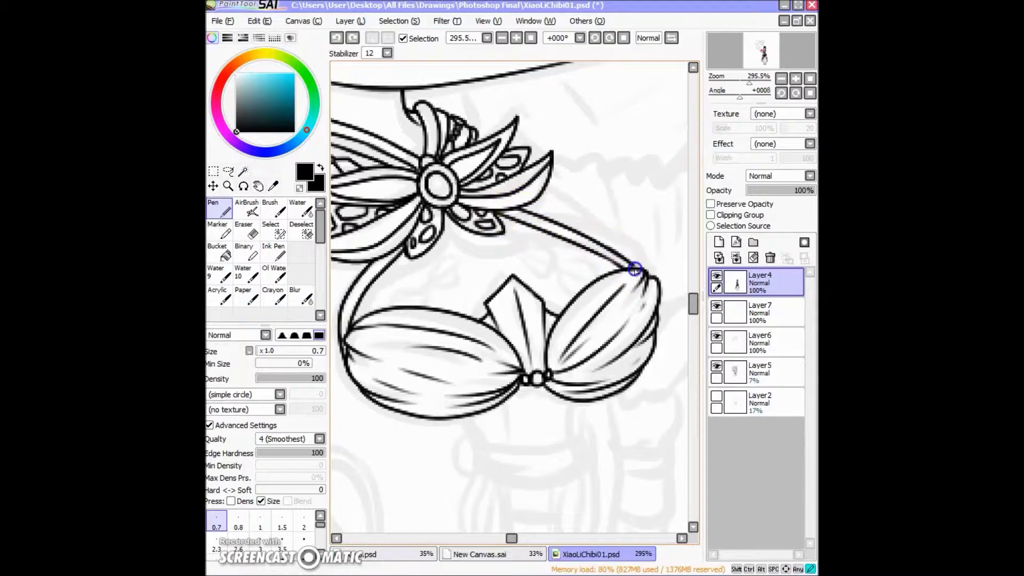
{"action": "left_click_drag", "start_coordinate": [550, 182], "coordinate": [624, 253]}
{"action": "left_click_drag", "start_coordinate": [533, 220], "coordinate": [557, 192]}
{"action": "left_click_drag", "start_coordinate": [496, 157], "coordinate": [448, 203]}
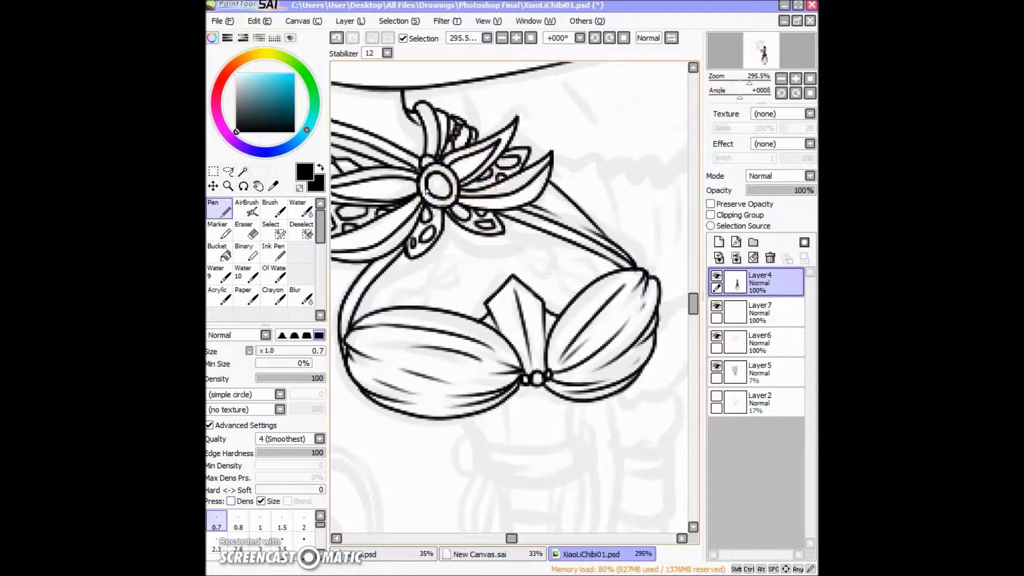
{"action": "key", "text": "ctrl+z"}
{"action": "left_click_drag", "start_coordinate": [344, 227], "coordinate": [377, 201]}
{"action": "key", "text": "ctrl+z"}
- Ink diamond-and-bead chains from the brooch to both cups, with small beaded loops hanging beneath the brooch
{"action": "mouse_move", "coordinate": [749, 82]}
{"action": "left_mouse_down"}
{"action": "mouse_move", "coordinate": [740, 83]}
{"action": "mouse_move", "coordinate": [751, 83]}
{"action": "left_mouse_up"}
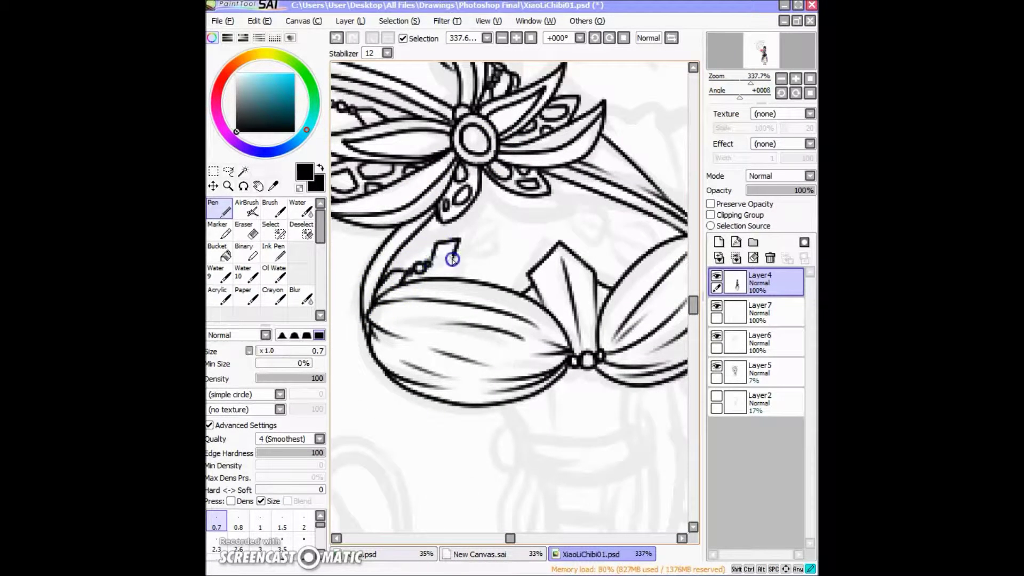
{"action": "mouse_move", "coordinate": [473, 209]}
{"action": "left_mouse_down"}
{"action": "mouse_move", "coordinate": [483, 170]}
{"action": "mouse_move", "coordinate": [480, 212]}
{"action": "left_mouse_up"}
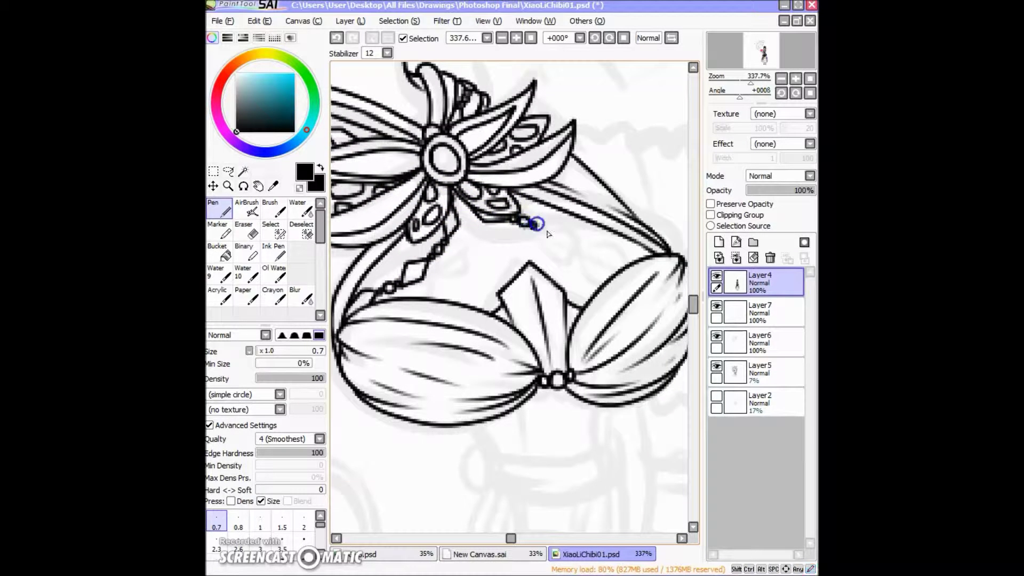
{"action": "scroll", "coordinate": [457, 228], "scroll_direction": "up", "scroll_amount": 2}
{"action": "left_click_drag", "start_coordinate": [498, 249], "coordinate": [507, 264]}
{"action": "left_click_drag", "start_coordinate": [448, 338], "coordinate": [469, 285]}
{"action": "left_click_drag", "start_coordinate": [470, 284], "coordinate": [485, 287]}
{"action": "mouse_move", "coordinate": [616, 238]}
{"action": "left_mouse_down"}
{"action": "mouse_move", "coordinate": [590, 235]}
{"action": "mouse_move", "coordinate": [584, 252]}
{"action": "left_mouse_up"}
{"action": "scroll", "coordinate": [532, 234], "scroll_direction": "down", "scroll_amount": 3}
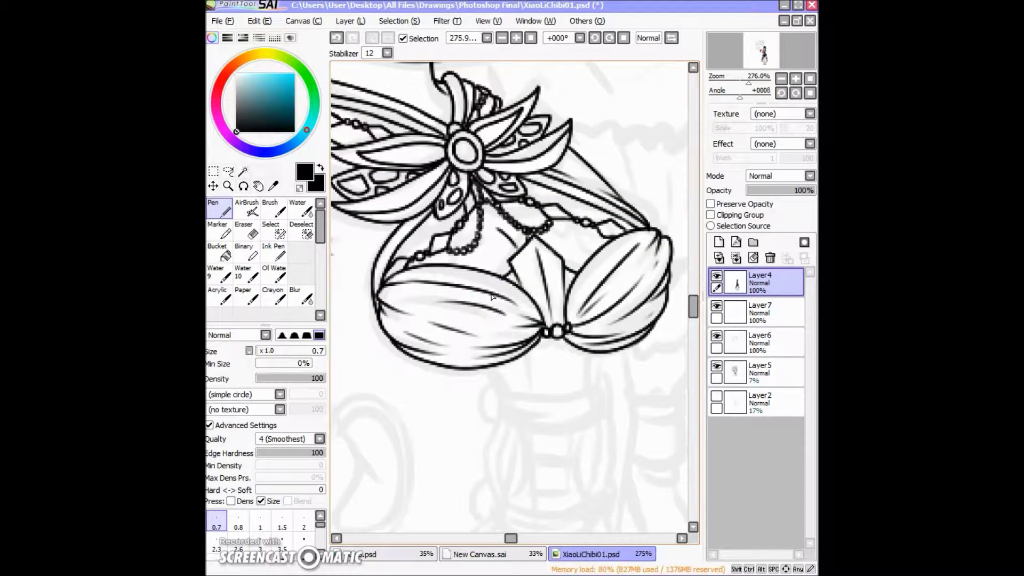
- Ink the bodice sides below the cups and the upper waist sash with its fold lines
{"action": "scroll", "coordinate": [567, 187], "scroll_direction": "down", "scroll_amount": 3}
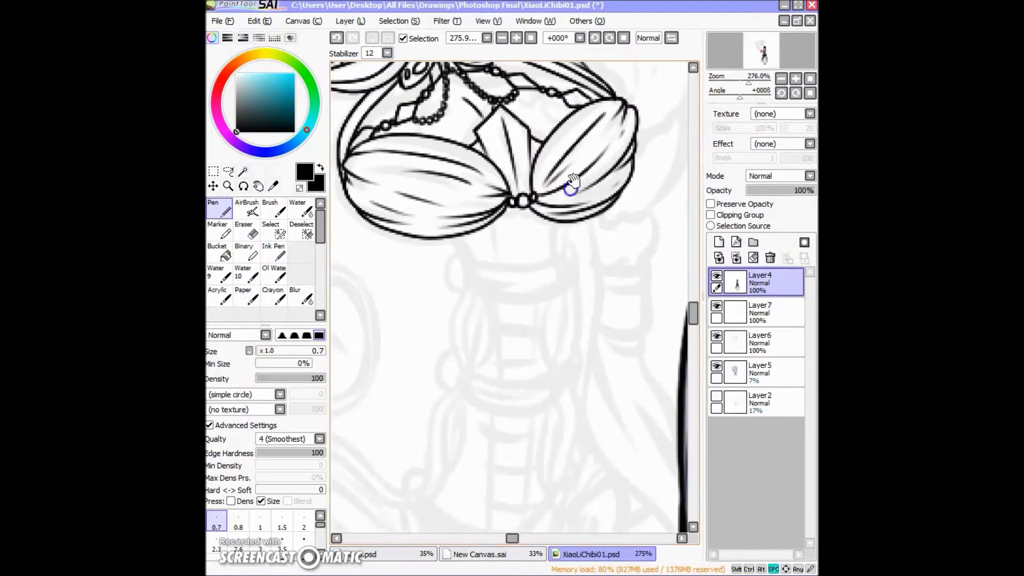
{"action": "scroll", "coordinate": [530, 210], "scroll_direction": "up", "scroll_amount": 2}
{"action": "mouse_move", "coordinate": [416, 228]}
{"action": "left_mouse_down"}
{"action": "mouse_move", "coordinate": [501, 236]}
{"action": "mouse_move", "coordinate": [413, 231]}
{"action": "mouse_move", "coordinate": [460, 256]}
{"action": "left_mouse_up"}
{"action": "left_click_drag", "start_coordinate": [440, 202], "coordinate": [464, 239]}
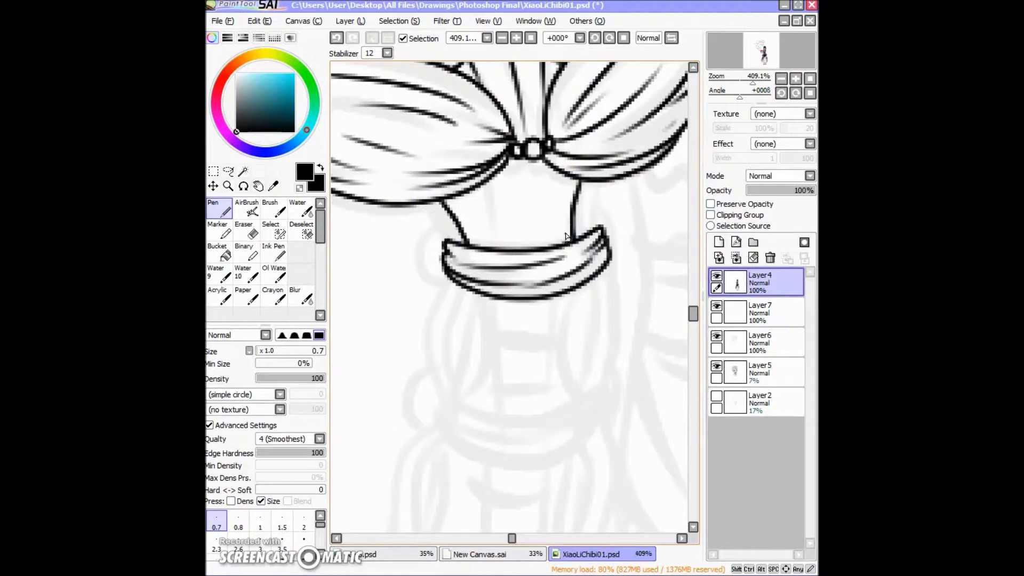
- Ink the corset's curved sides below the upper sash, the trim lines above it and the sash's side loop
{"action": "mouse_move", "coordinate": [498, 279]}
{"action": "left_mouse_down"}
{"action": "mouse_move", "coordinate": [480, 210]}
{"action": "mouse_move", "coordinate": [472, 341]}
{"action": "left_mouse_up"}
{"action": "left_click_drag", "start_coordinate": [571, 285], "coordinate": [556, 298]}
{"action": "left_click_drag", "start_coordinate": [589, 243], "coordinate": [583, 347]}
{"action": "left_click_drag", "start_coordinate": [582, 136], "coordinate": [573, 179]}
{"action": "left_click_drag", "start_coordinate": [592, 136], "coordinate": [591, 181]}
{"action": "left_click_drag", "start_coordinate": [443, 184], "coordinate": [445, 224]}
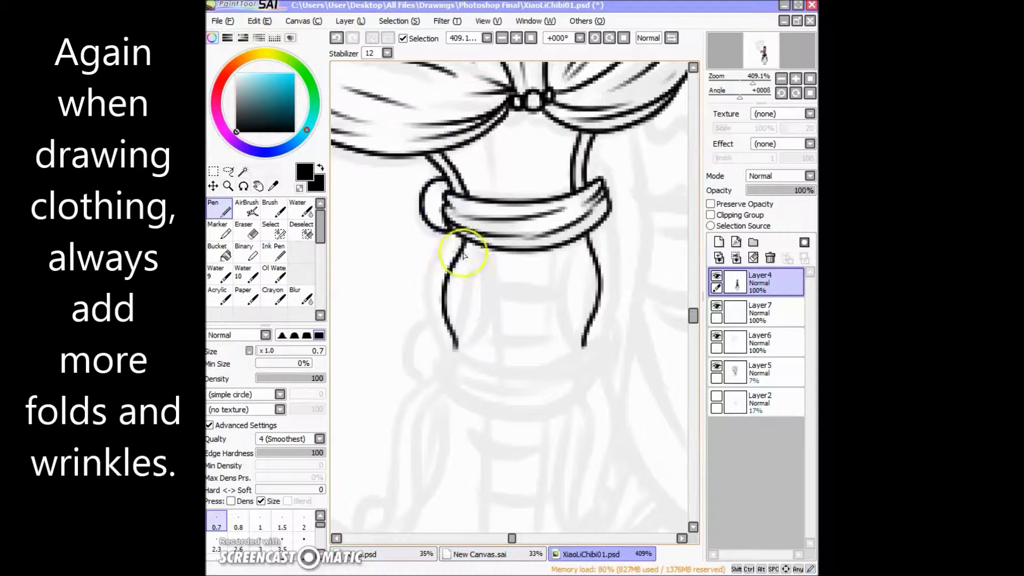
- Double the corset's curved side lines below the upper sash and ink a second folded sash beneath them
{"action": "left_click_drag", "start_coordinate": [601, 237], "coordinate": [586, 344]}
{"action": "mouse_move", "coordinate": [446, 248]}
{"action": "left_mouse_down"}
{"action": "mouse_move", "coordinate": [434, 228]}
{"action": "mouse_move", "coordinate": [558, 297]}
{"action": "mouse_move", "coordinate": [434, 286]}
{"action": "mouse_move", "coordinate": [395, 330]}
{"action": "left_mouse_up"}
{"action": "left_click_drag", "start_coordinate": [427, 291], "coordinate": [421, 325]}
{"action": "mouse_move", "coordinate": [582, 302]}
{"action": "left_mouse_down"}
{"action": "mouse_move", "coordinate": [441, 306]}
{"action": "mouse_move", "coordinate": [455, 306]}
{"action": "left_mouse_up"}
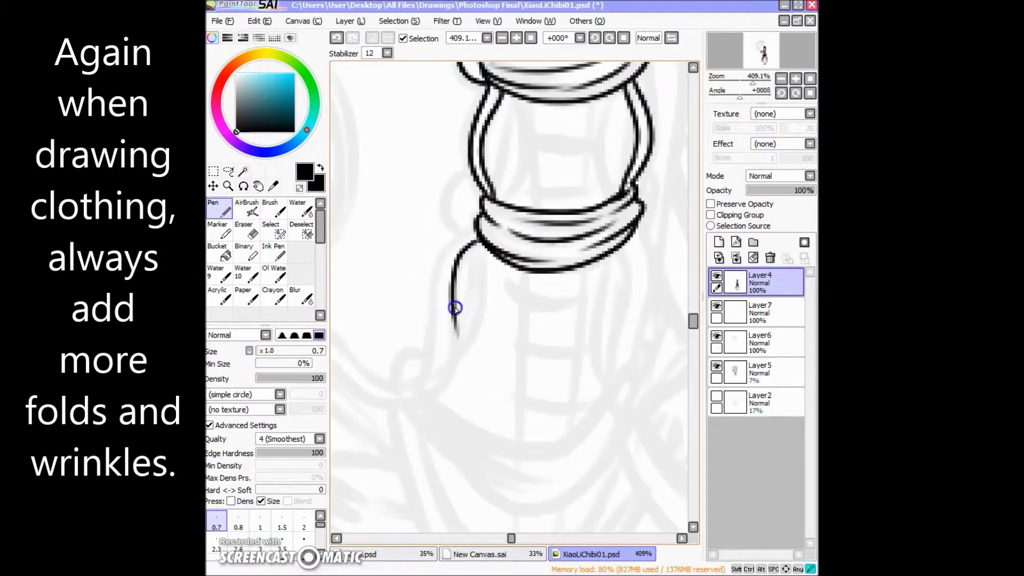
- Ink the upper sash's second side loop, matching the loop on its opposite end
{"action": "left_click_drag", "start_coordinate": [487, 252], "coordinate": [366, 377]}
{"action": "scroll", "coordinate": [540, 359], "scroll_direction": "down", "scroll_amount": 2}
{"action": "mouse_move", "coordinate": [540, 359]}
{"action": "left_mouse_down"}
{"action": "mouse_move", "coordinate": [595, 201]}
{"action": "mouse_move", "coordinate": [415, 187]}
{"action": "mouse_move", "coordinate": [594, 224]}
{"action": "mouse_move", "coordinate": [595, 275]}
{"action": "left_mouse_up"}
{"action": "scroll", "coordinate": [594, 224], "scroll_direction": "up", "scroll_amount": 2}
{"action": "left_click_drag", "start_coordinate": [422, 266], "coordinate": [448, 234]}
{"action": "scroll", "coordinate": [466, 248], "scroll_direction": "down", "scroll_amount": 5}
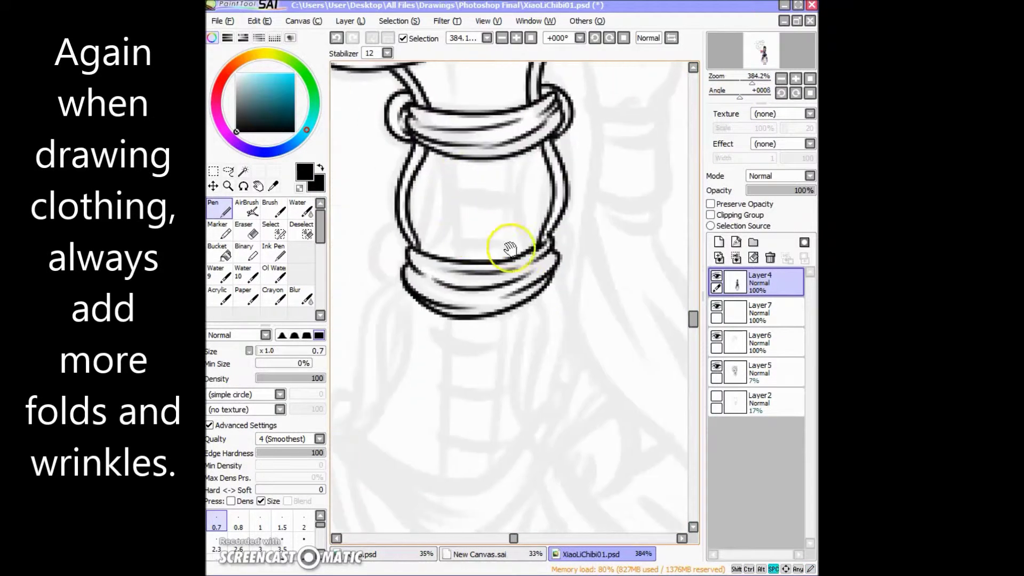
- Ink the V-shaped bottom sash below the corset with pointed ends and inner fold lines
{"action": "scroll", "coordinate": [464, 229], "scroll_direction": "down", "scroll_amount": 6}
{"action": "left_click_drag", "start_coordinate": [484, 194], "coordinate": [554, 214]}
{"action": "scroll", "coordinate": [554, 213], "scroll_direction": "up", "scroll_amount": 5}
{"action": "mouse_move", "coordinate": [426, 261]}
{"action": "left_mouse_down"}
{"action": "mouse_move", "coordinate": [487, 336]}
{"action": "mouse_move", "coordinate": [560, 238]}
{"action": "mouse_move", "coordinate": [488, 317]}
{"action": "mouse_move", "coordinate": [524, 299]}
{"action": "left_mouse_up"}
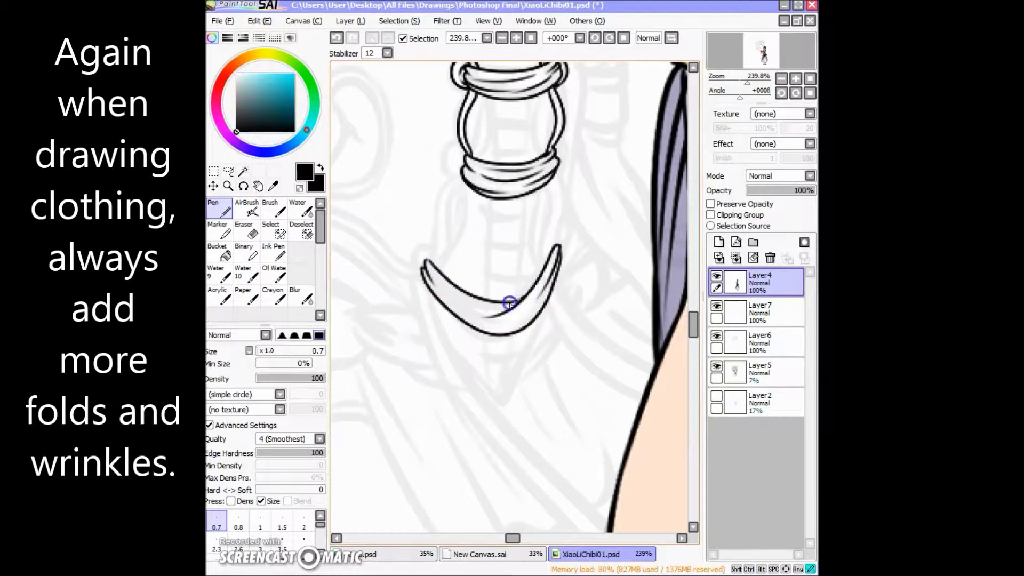
- Ink double-lined corset sides joining the second sash to the bottom sash, plus the second sash's side loops
{"action": "left_click_drag", "start_coordinate": [447, 216], "coordinate": [452, 269]}
{"action": "mouse_move", "coordinate": [465, 232]}
{"action": "left_mouse_down"}
{"action": "mouse_move", "coordinate": [444, 317]}
{"action": "mouse_move", "coordinate": [454, 314]}
{"action": "left_mouse_up"}
{"action": "mouse_move", "coordinate": [561, 240]}
{"action": "left_mouse_down"}
{"action": "mouse_move", "coordinate": [559, 298]}
{"action": "mouse_move", "coordinate": [545, 304]}
{"action": "left_mouse_up"}
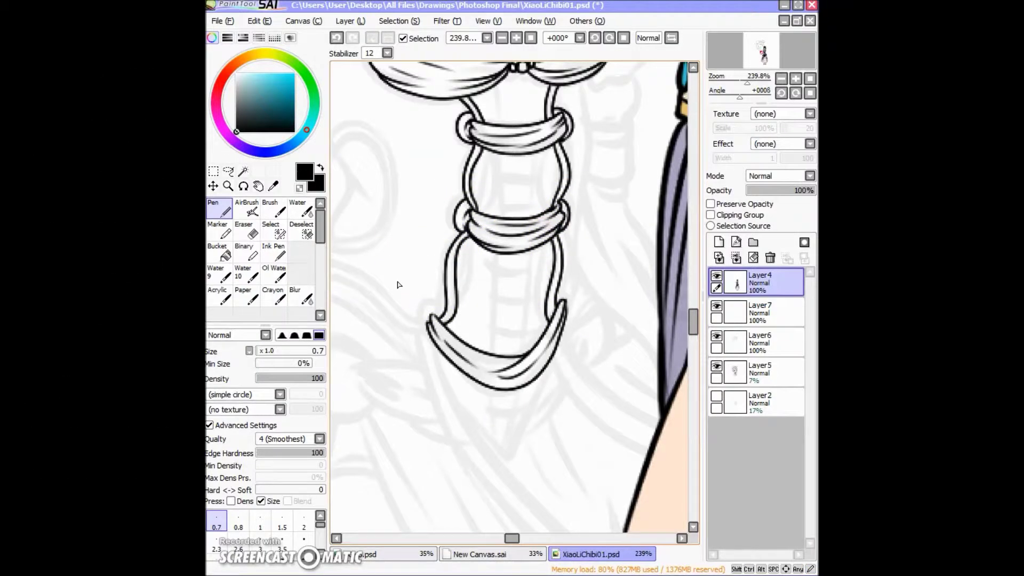
- Ink the vest's outer side edge and double-lined lower hem, with knots where they meet the bottom sash
{"action": "left_click_drag", "start_coordinate": [597, 99], "coordinate": [548, 228]}
{"action": "mouse_move", "coordinate": [592, 69]}
{"action": "left_mouse_down"}
{"action": "mouse_move", "coordinate": [583, 268]}
{"action": "mouse_move", "coordinate": [576, 299]}
{"action": "mouse_move", "coordinate": [565, 291]}
{"action": "left_mouse_up"}
{"action": "left_click_drag", "start_coordinate": [416, 218], "coordinate": [501, 255]}
{"action": "mouse_move", "coordinate": [377, 300]}
{"action": "left_mouse_down"}
{"action": "mouse_move", "coordinate": [469, 327]}
{"action": "mouse_move", "coordinate": [464, 304]}
{"action": "mouse_move", "coordinate": [530, 339]}
{"action": "mouse_move", "coordinate": [576, 333]}
{"action": "mouse_move", "coordinate": [513, 328]}
{"action": "left_mouse_up"}
- Ink the folded fabric panels along the inside of the corset's sides between the sashes
{"action": "left_click_drag", "start_coordinate": [517, 165], "coordinate": [520, 234]}
{"action": "left_click_drag", "start_coordinate": [581, 171], "coordinate": [585, 232]}
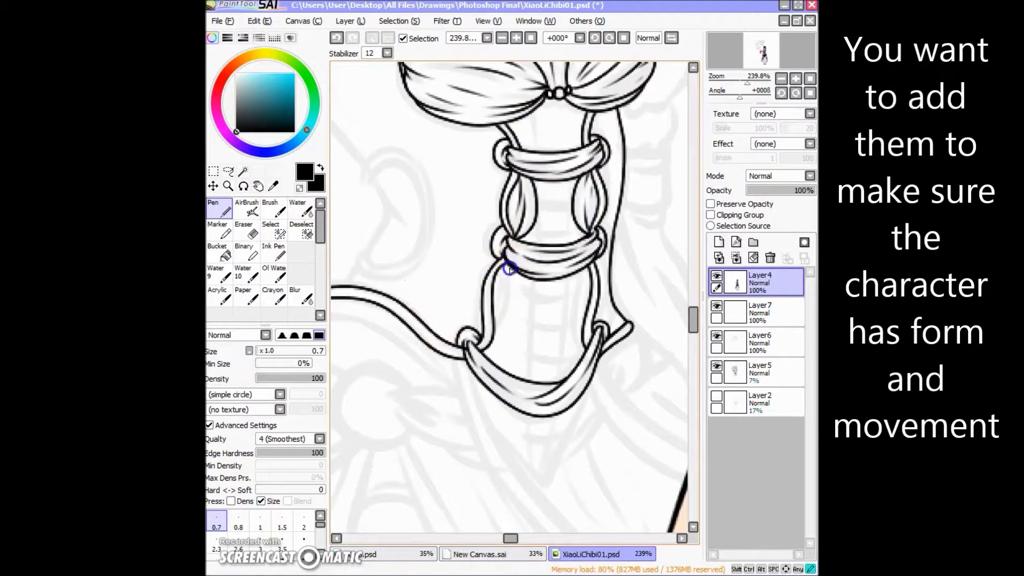
{"action": "left_click_drag", "start_coordinate": [592, 213], "coordinate": [600, 315]}
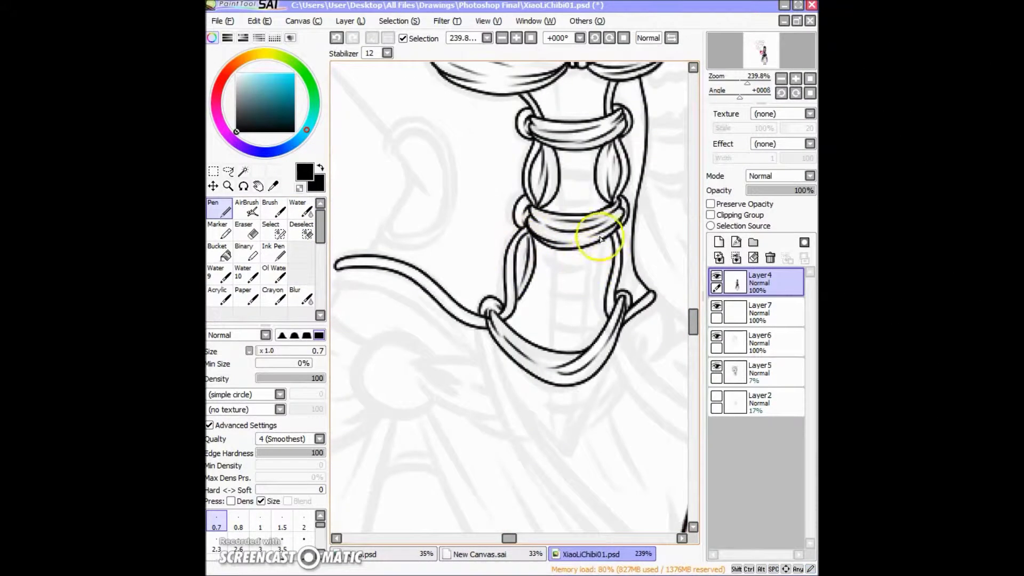
- Ink the vest's side line from armband to hem with the trimmed crescent cutout at the waist
{"action": "left_click_drag", "start_coordinate": [512, 288], "coordinate": [613, 395]}
{"action": "mouse_move", "coordinate": [473, 269]}
{"action": "left_mouse_down"}
{"action": "mouse_move", "coordinate": [496, 252]}
{"action": "mouse_move", "coordinate": [484, 352]}
{"action": "mouse_move", "coordinate": [463, 350]}
{"action": "left_mouse_up"}
{"action": "mouse_move", "coordinate": [469, 273]}
{"action": "left_mouse_down"}
{"action": "mouse_move", "coordinate": [517, 350]}
{"action": "mouse_move", "coordinate": [465, 350]}
{"action": "left_mouse_up"}
{"action": "left_click_drag", "start_coordinate": [406, 184], "coordinate": [468, 269]}
{"action": "left_click_drag", "start_coordinate": [468, 345], "coordinate": [430, 376]}
{"action": "left_click_drag", "start_coordinate": [469, 273], "coordinate": [470, 342]}
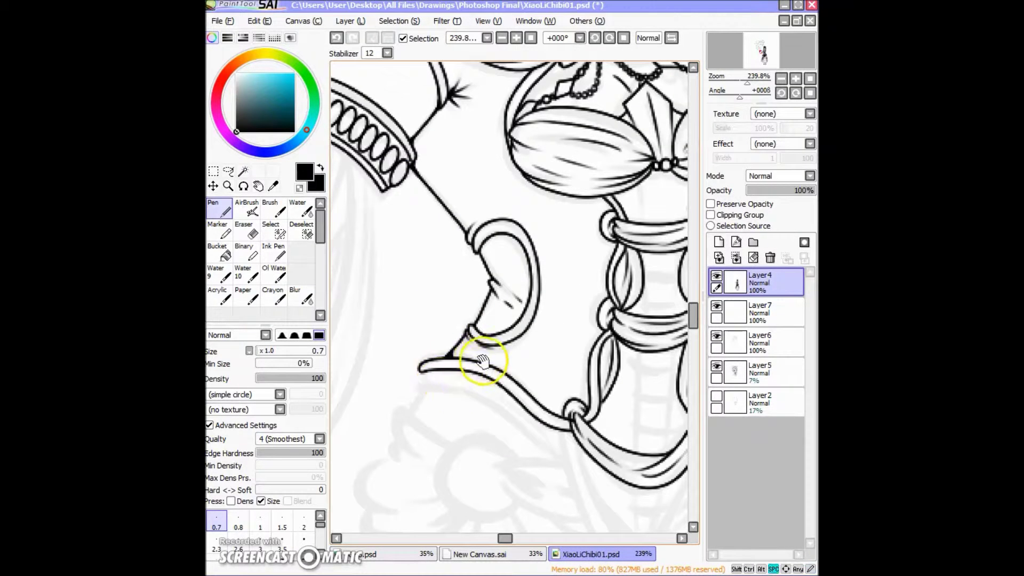
- Ink the corset's narrow center panel with vertical seams and lacing bars with knotted ends above the second sash
{"action": "scroll", "coordinate": [474, 359], "scroll_direction": "up", "scroll_amount": 2}
{"action": "scroll", "coordinate": [500, 294], "scroll_direction": "right", "scroll_amount": 2}
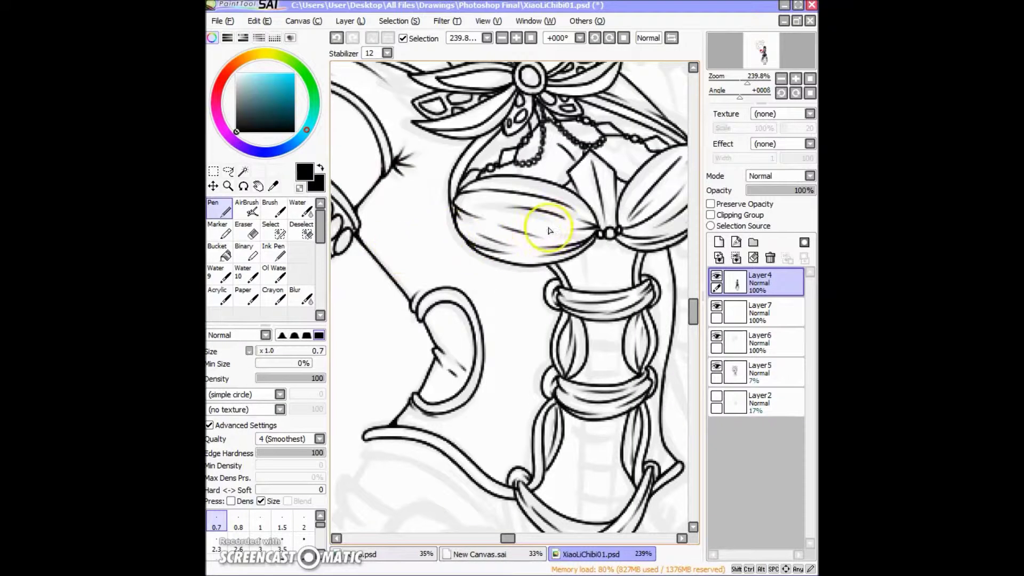
{"action": "scroll", "coordinate": [536, 235], "scroll_direction": "down", "scroll_amount": 4}
{"action": "scroll", "coordinate": [512, 160], "scroll_direction": "right", "scroll_amount": 3}
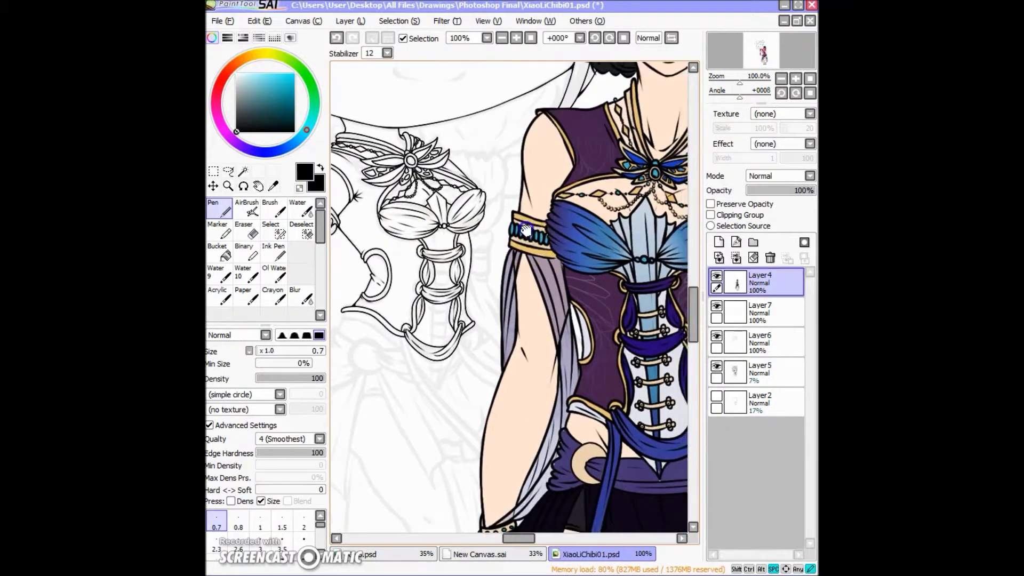
{"action": "scroll", "coordinate": [536, 264], "scroll_direction": "up", "scroll_amount": 6}
{"action": "left_click_drag", "start_coordinate": [541, 173], "coordinate": [544, 238]}
{"action": "scroll", "coordinate": [479, 183], "scroll_direction": "down", "scroll_amount": 2}
{"action": "mouse_move", "coordinate": [469, 202]}
{"action": "left_mouse_down"}
{"action": "mouse_move", "coordinate": [486, 240]}
{"action": "mouse_move", "coordinate": [536, 245]}
{"action": "left_mouse_up"}
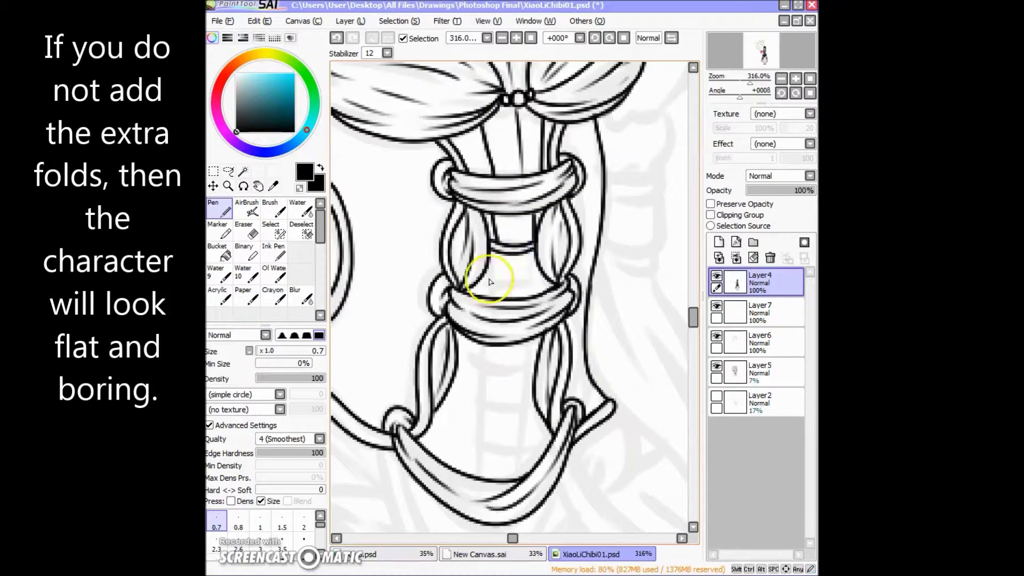
{"action": "left_click_drag", "start_coordinate": [380, 243], "coordinate": [389, 235]}
{"action": "left_click_drag", "start_coordinate": [544, 277], "coordinate": [500, 273]}
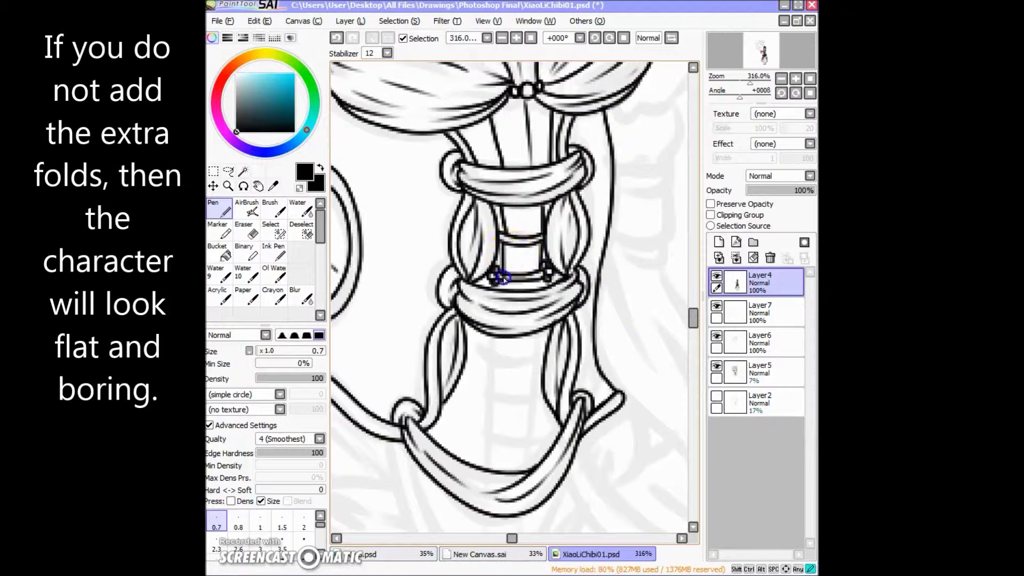
- Ink knotted lacing bars down the lower center panel and finish it with a pointed tip below the bottom sash
{"action": "scroll", "coordinate": [498, 274], "scroll_direction": "down", "scroll_amount": 4}
{"action": "mouse_move", "coordinate": [486, 246]}
{"action": "left_mouse_down"}
{"action": "mouse_move", "coordinate": [501, 258]}
{"action": "mouse_move", "coordinate": [485, 260]}
{"action": "left_mouse_up"}
{"action": "mouse_move", "coordinate": [533, 238]}
{"action": "left_mouse_down"}
{"action": "mouse_move", "coordinate": [538, 253]}
{"action": "mouse_move", "coordinate": [556, 215]}
{"action": "left_mouse_up"}
{"action": "mouse_move", "coordinate": [503, 251]}
{"action": "left_mouse_down"}
{"action": "mouse_move", "coordinate": [560, 256]}
{"action": "mouse_move", "coordinate": [534, 264]}
{"action": "left_mouse_up"}
{"action": "key", "text": "ctrl+z"}
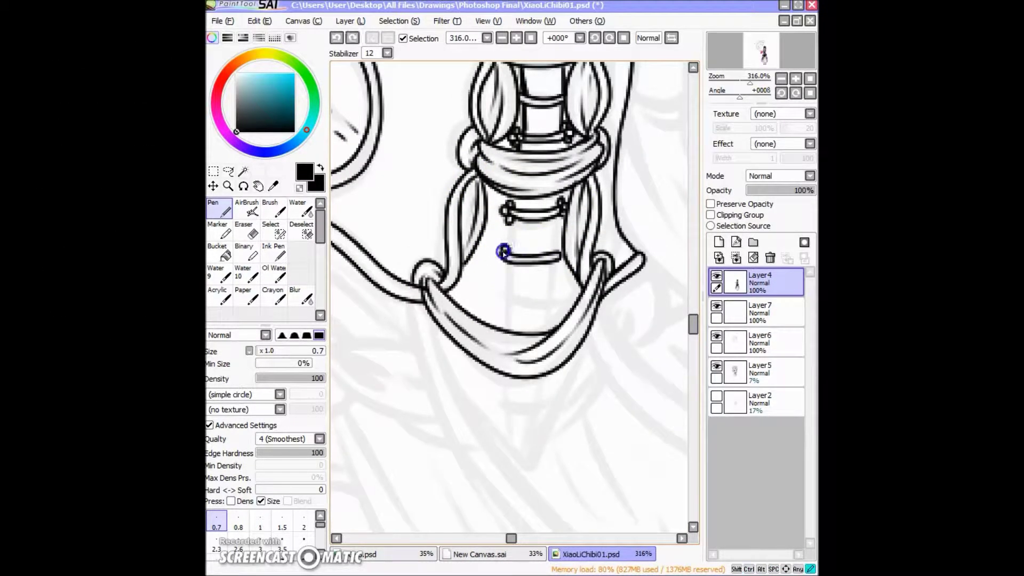
{"action": "left_click_drag", "start_coordinate": [503, 294], "coordinate": [541, 304]}
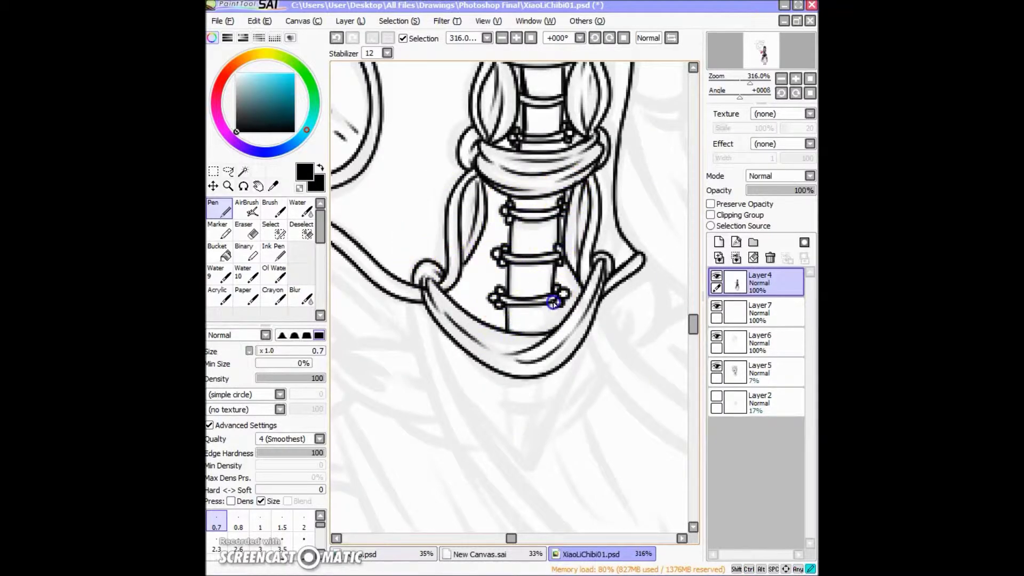
{"action": "mouse_move", "coordinate": [504, 344]}
{"action": "left_mouse_down"}
{"action": "mouse_move", "coordinate": [601, 269]}
{"action": "mouse_move", "coordinate": [503, 305]}
{"action": "left_mouse_up"}
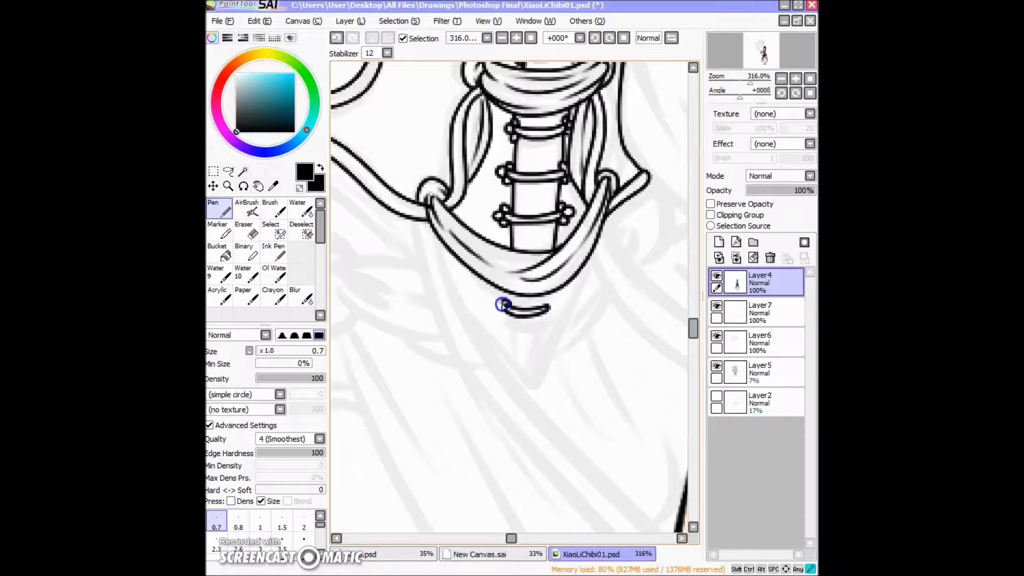
{"action": "scroll", "coordinate": [544, 316], "scroll_direction": "down", "scroll_amount": 5}
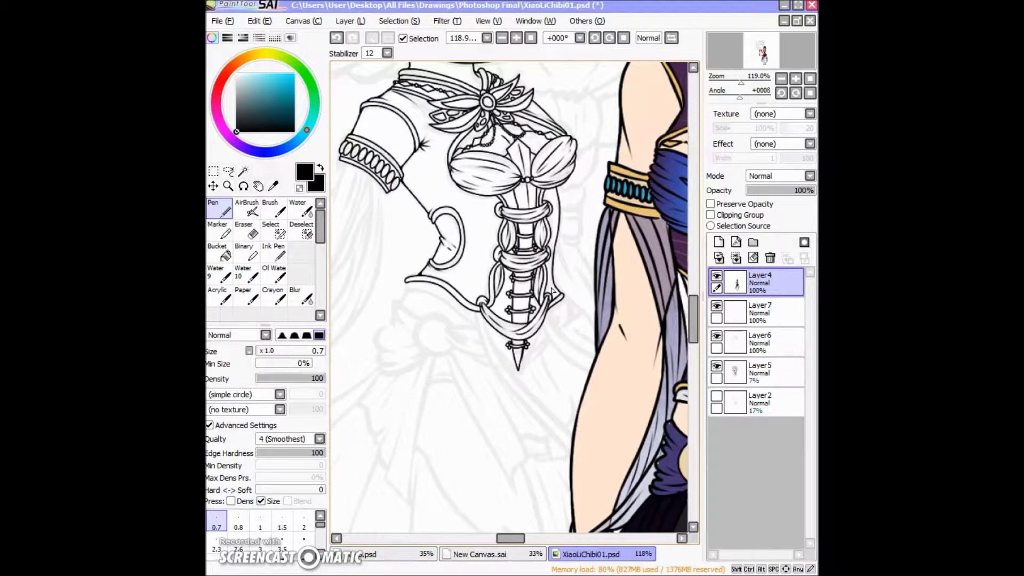
- Ink the ribbons trailing from the bottom sash's knots and the V-shaped corset edges around the center tip
{"action": "scroll", "coordinate": [528, 257], "scroll_direction": "up", "scroll_amount": 4}
{"action": "mouse_move", "coordinate": [448, 211]}
{"action": "left_mouse_down"}
{"action": "mouse_move", "coordinate": [560, 428]}
{"action": "mouse_move", "coordinate": [441, 202]}
{"action": "left_mouse_up"}
{"action": "left_click_drag", "start_coordinate": [571, 184], "coordinate": [613, 285]}
{"action": "left_click_drag", "start_coordinate": [499, 205], "coordinate": [542, 258]}
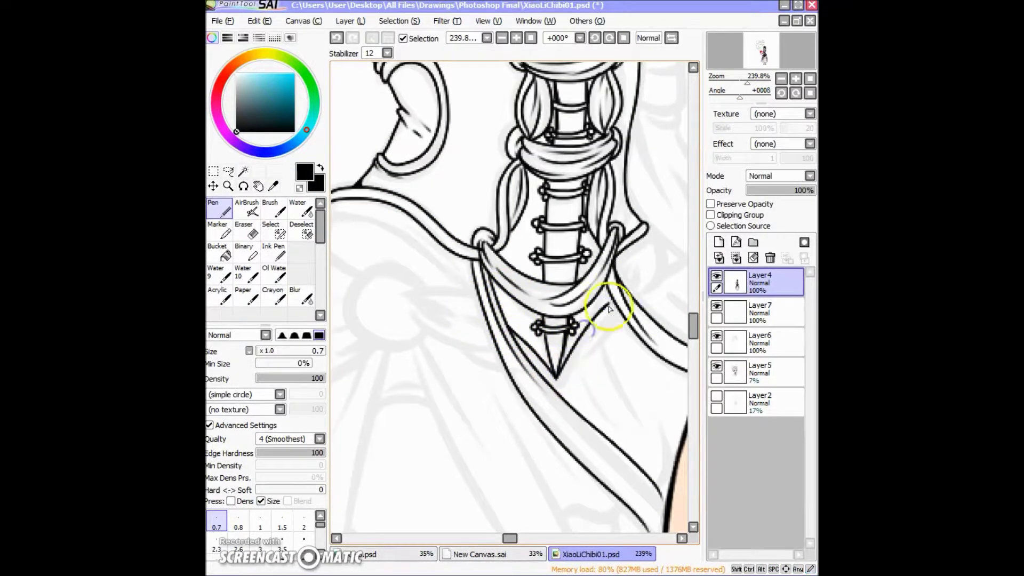
- Add the extra trim lines beneath the vest's curved lower hem
{"action": "scroll", "coordinate": [585, 336], "scroll_direction": "up", "scroll_amount": 2}
{"action": "scroll", "coordinate": [578, 327], "scroll_direction": "left", "scroll_amount": 3}
{"action": "mouse_move", "coordinate": [555, 320]}
{"action": "left_mouse_down"}
{"action": "mouse_move", "coordinate": [468, 279]}
{"action": "mouse_move", "coordinate": [436, 232]}
{"action": "mouse_move", "coordinate": [401, 245]}
{"action": "left_mouse_up"}
- Ink the gathered hip sash on both sides of the corset tip, with fold lines behind the ribbons
{"action": "scroll", "coordinate": [366, 256], "scroll_direction": "down", "scroll_amount": 2}
{"action": "scroll", "coordinate": [366, 256], "scroll_direction": "right", "scroll_amount": 2}
{"action": "left_click_drag", "start_coordinate": [442, 277], "coordinate": [533, 338]}
{"action": "mouse_move", "coordinate": [442, 272]}
{"action": "left_mouse_down"}
{"action": "mouse_move", "coordinate": [499, 265]}
{"action": "mouse_move", "coordinate": [507, 283]}
{"action": "left_mouse_up"}
{"action": "scroll", "coordinate": [508, 283], "scroll_direction": "right", "scroll_amount": 2}
{"action": "mouse_move", "coordinate": [592, 299]}
{"action": "left_mouse_down"}
{"action": "mouse_move", "coordinate": [538, 337]}
{"action": "mouse_move", "coordinate": [616, 254]}
{"action": "left_mouse_up"}
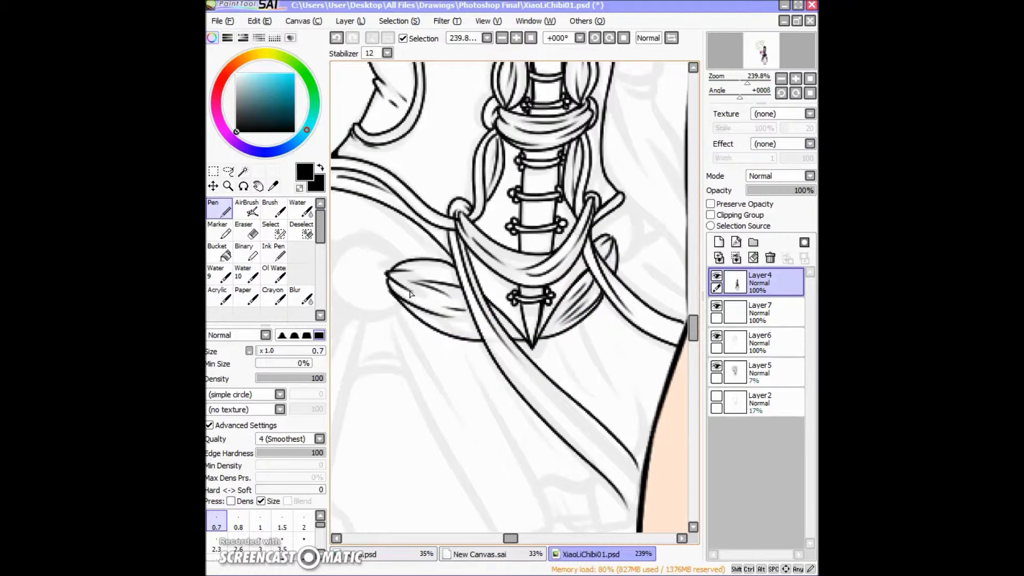
- Ink the round hip ornament and the ruffled fabric fanning out beside it, joined to the vest hem
{"action": "scroll", "coordinate": [410, 294], "scroll_direction": "left", "scroll_amount": 2}
{"action": "left_click_drag", "start_coordinate": [501, 247], "coordinate": [471, 251]}
{"action": "scroll", "coordinate": [471, 251], "scroll_direction": "left", "scroll_amount": 1}
{"action": "left_click_drag", "start_coordinate": [432, 224], "coordinate": [481, 312]}
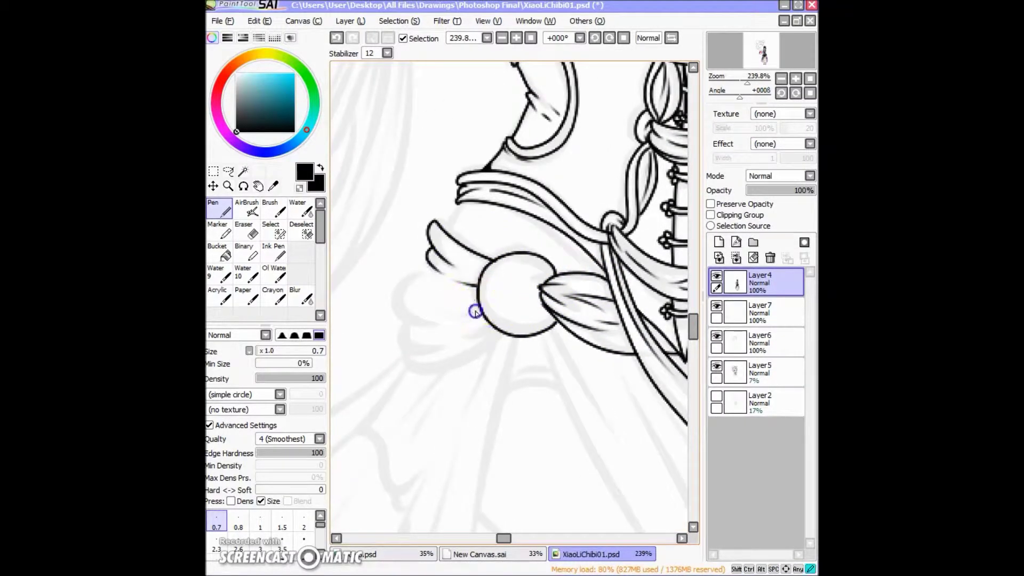
{"action": "mouse_move", "coordinate": [388, 293]}
{"action": "left_mouse_down"}
{"action": "mouse_move", "coordinate": [414, 327]}
{"action": "mouse_move", "coordinate": [434, 297]}
{"action": "left_mouse_up"}
{"action": "left_click_drag", "start_coordinate": [454, 208], "coordinate": [405, 235]}
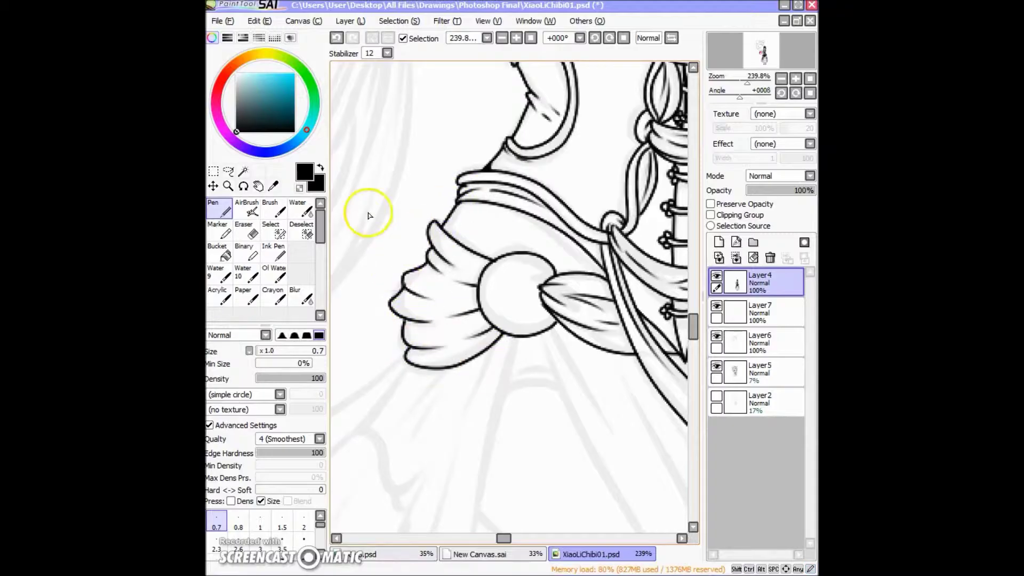
{"action": "scroll", "coordinate": [473, 290], "scroll_direction": "up", "scroll_amount": 5}
{"action": "left_click_drag", "start_coordinate": [473, 289], "coordinate": [465, 291]}
{"action": "key", "text": "ctrl+z"}
{"action": "left_click_drag", "start_coordinate": [490, 181], "coordinate": [386, 106]}
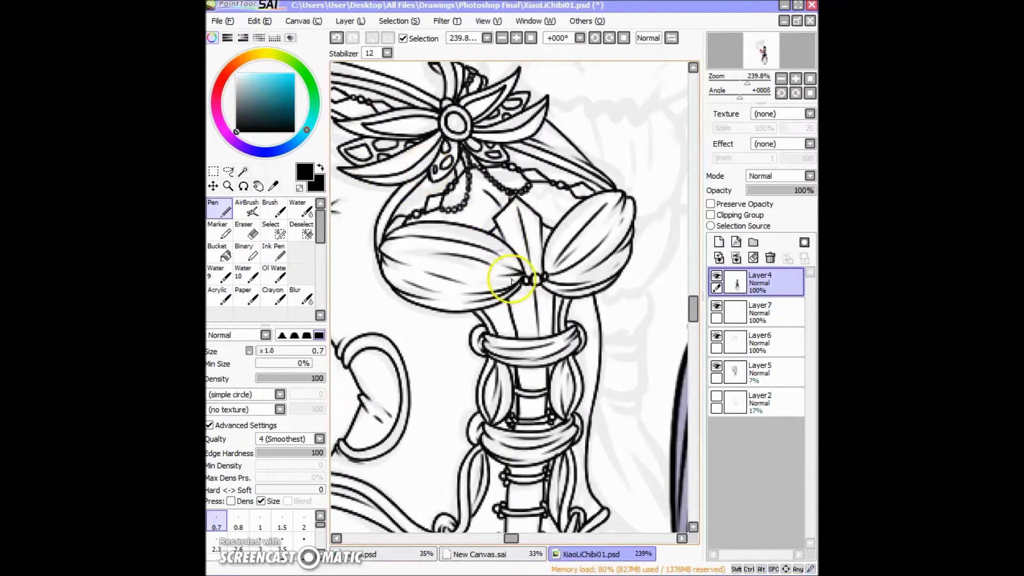
{"action": "left_click_drag", "start_coordinate": [565, 336], "coordinate": [530, 155]}
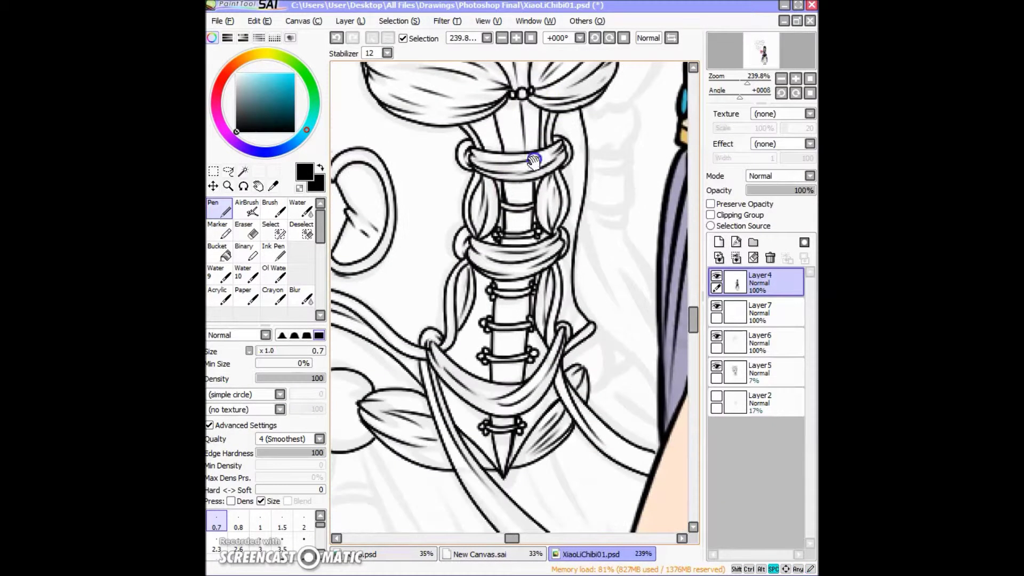
{"action": "scroll", "coordinate": [512, 347], "scroll_direction": "down", "scroll_amount": 4}
{"action": "scroll", "coordinate": [549, 224], "scroll_direction": "up", "scroll_amount": 4}
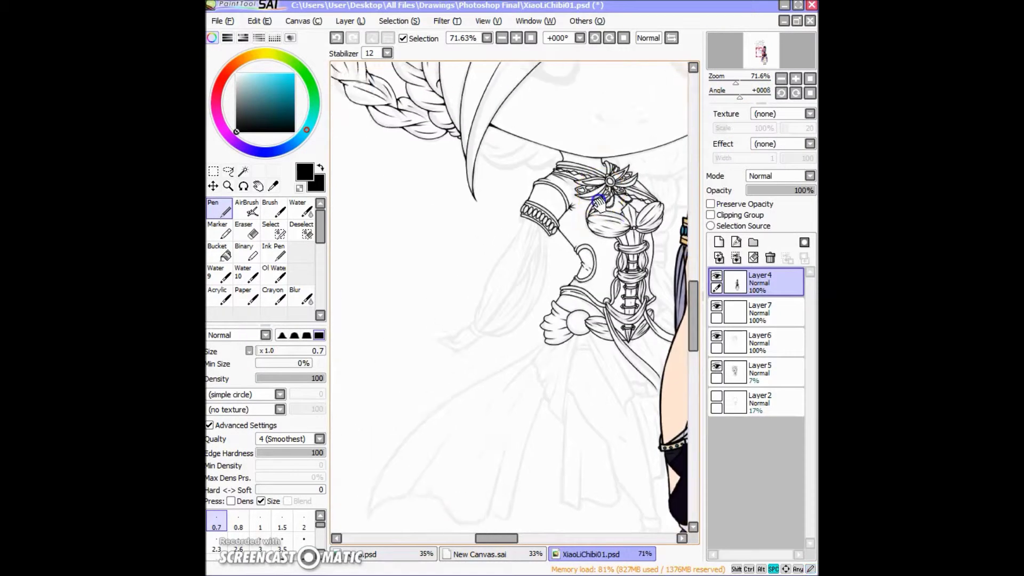
- Ink the arm's outlines from the armband down to the wrist and add a studded bracelet
{"action": "mouse_move", "coordinate": [596, 154]}
{"action": "left_mouse_down"}
{"action": "mouse_move", "coordinate": [542, 270]}
{"action": "mouse_move", "coordinate": [564, 270]}
{"action": "mouse_move", "coordinate": [530, 327]}
{"action": "mouse_move", "coordinate": [508, 357]}
{"action": "mouse_move", "coordinate": [463, 337]}
{"action": "left_mouse_up"}
{"action": "left_click_drag", "start_coordinate": [498, 90], "coordinate": [464, 208]}
{"action": "mouse_move", "coordinate": [592, 107]}
{"action": "left_mouse_down"}
{"action": "mouse_move", "coordinate": [430, 448]}
{"action": "mouse_move", "coordinate": [516, 312]}
{"action": "left_mouse_up"}
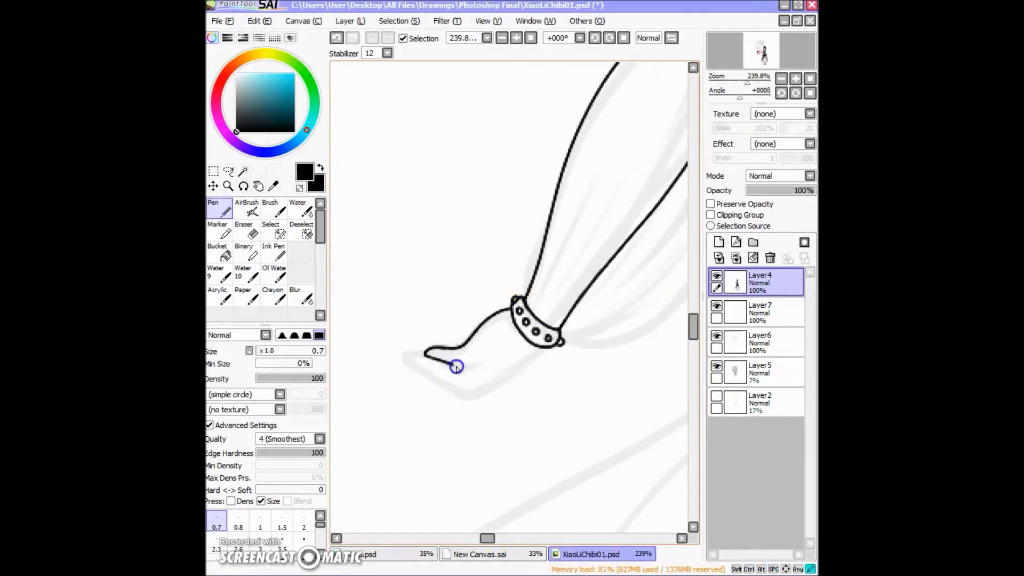
- Ink the outstretched hand's thumb, fingers and palm edge up to the bracelet
{"action": "mouse_move", "coordinate": [545, 351]}
{"action": "left_mouse_down"}
{"action": "mouse_move", "coordinate": [411, 336]}
{"action": "mouse_move", "coordinate": [515, 305]}
{"action": "left_mouse_up"}
{"action": "left_click_drag", "start_coordinate": [504, 244], "coordinate": [475, 162]}
{"action": "mouse_move", "coordinate": [565, 213]}
{"action": "left_mouse_down"}
{"action": "mouse_move", "coordinate": [533, 249]}
{"action": "mouse_move", "coordinate": [559, 162]}
{"action": "mouse_move", "coordinate": [470, 329]}
{"action": "left_mouse_up"}
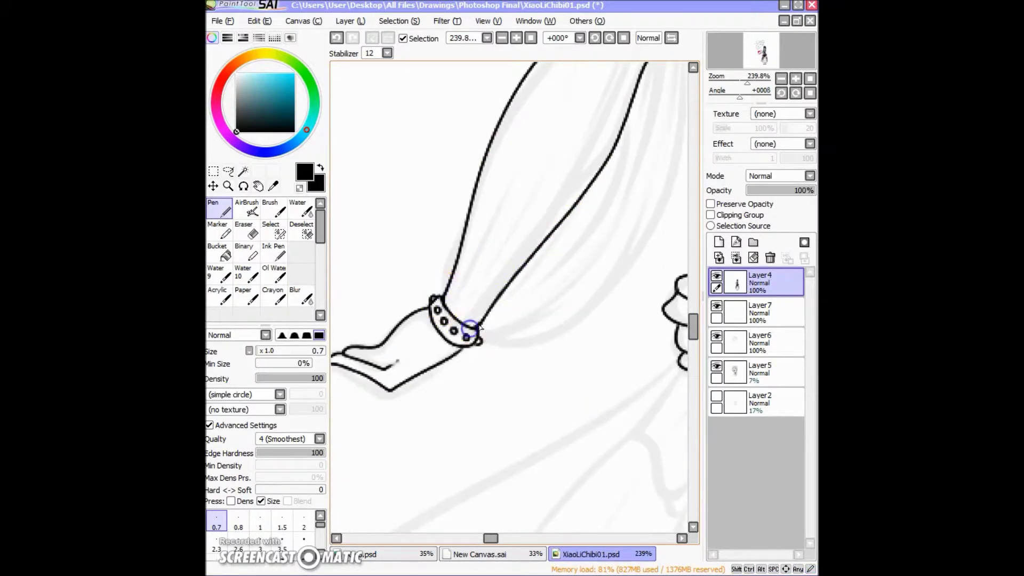
{"action": "left_click_drag", "start_coordinate": [685, 154], "coordinate": [389, 366]}
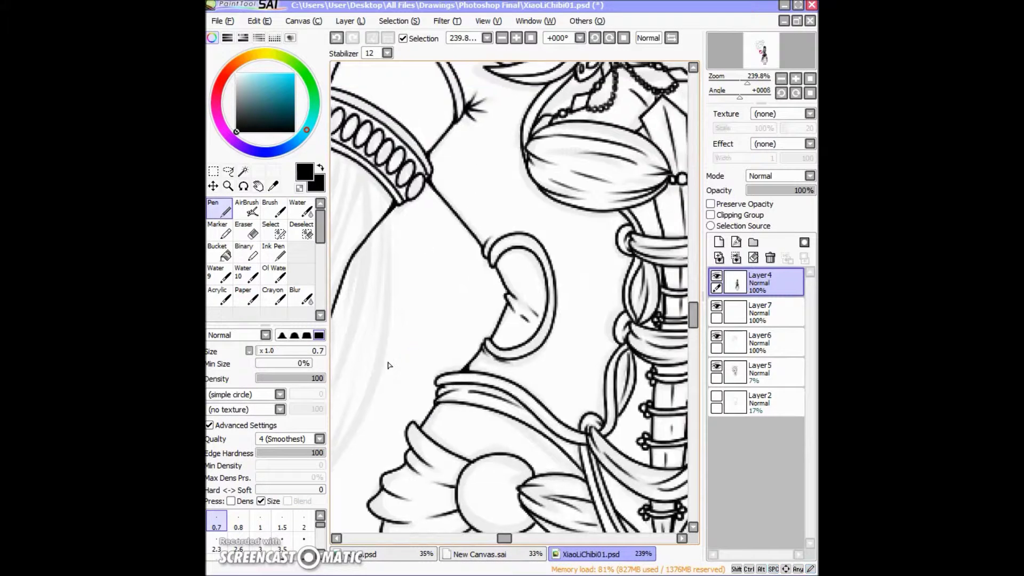
- Ink the scalloped drape and its fold lines beneath the jaw above the finished arm's shoulder
{"action": "scroll", "coordinate": [709, 76], "scroll_direction": "down", "scroll_amount": 3}
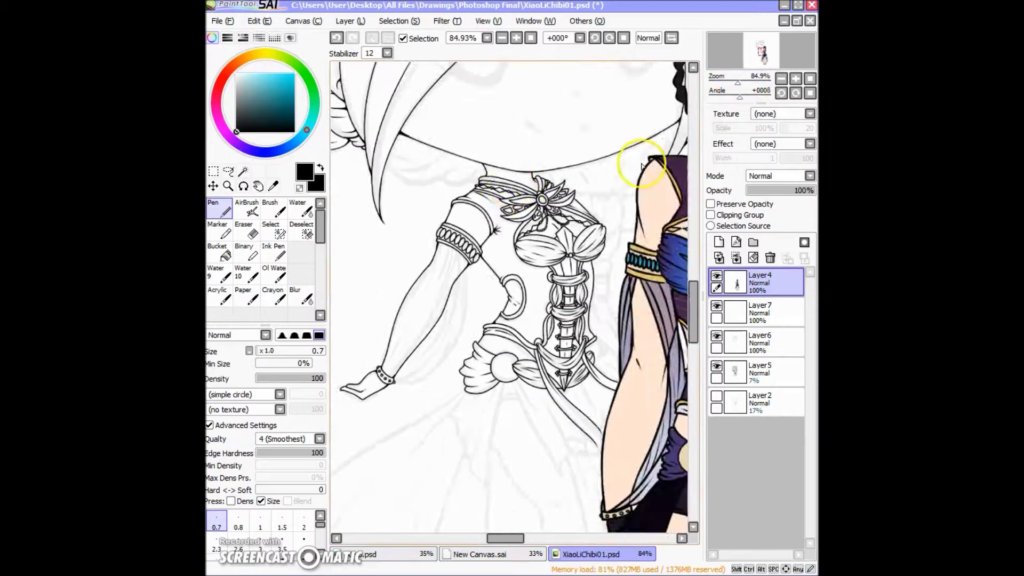
{"action": "scroll", "coordinate": [407, 286], "scroll_direction": "up", "scroll_amount": 3}
{"action": "left_click", "coordinate": [796, 78]}
{"action": "left_click", "coordinate": [795, 79]}
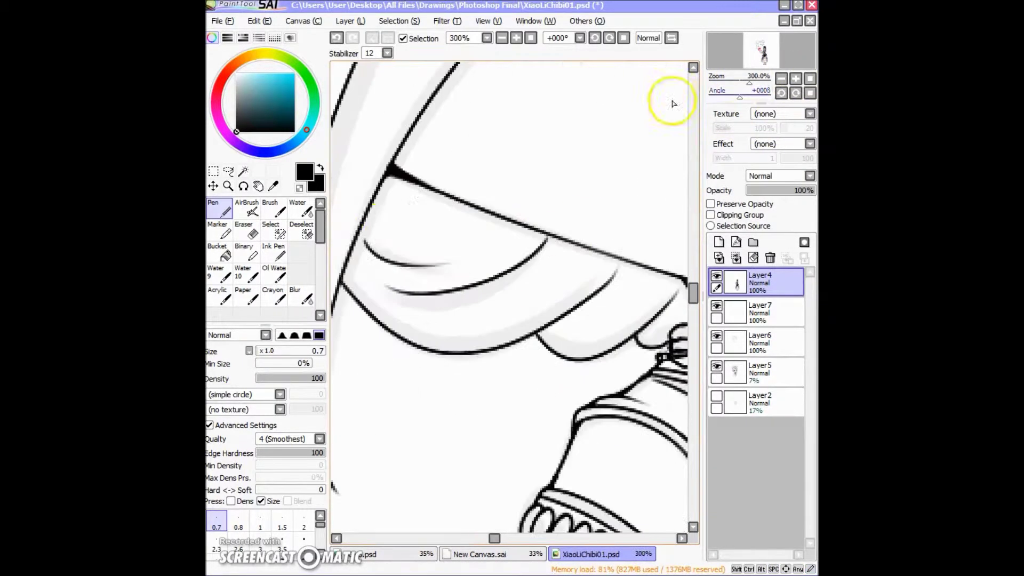
{"action": "left_click_drag", "start_coordinate": [416, 277], "coordinate": [530, 222]}
- Lasso the coloured reference figure, cut and paste it onto its own layer, and move it clear of the chibi
{"action": "left_click_drag", "start_coordinate": [748, 79], "coordinate": [732, 79]}
{"action": "key", "text": "l"}
{"action": "left_click_drag", "start_coordinate": [555, 139], "coordinate": [486, 314]}
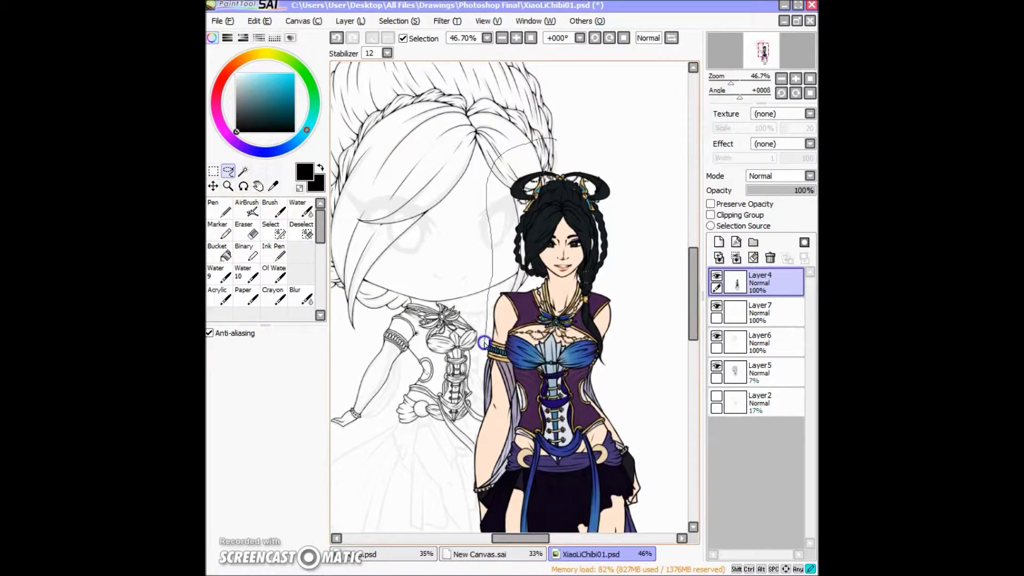
{"action": "scroll", "coordinate": [466, 468], "scroll_direction": "down", "scroll_amount": 2}
{"action": "left_click_drag", "start_coordinate": [466, 468], "coordinate": [617, 121]}
{"action": "key", "text": "ctrl+x"}
{"action": "key", "text": "ctrl+v"}
{"action": "left_click_drag", "start_coordinate": [606, 270], "coordinate": [586, 327]}
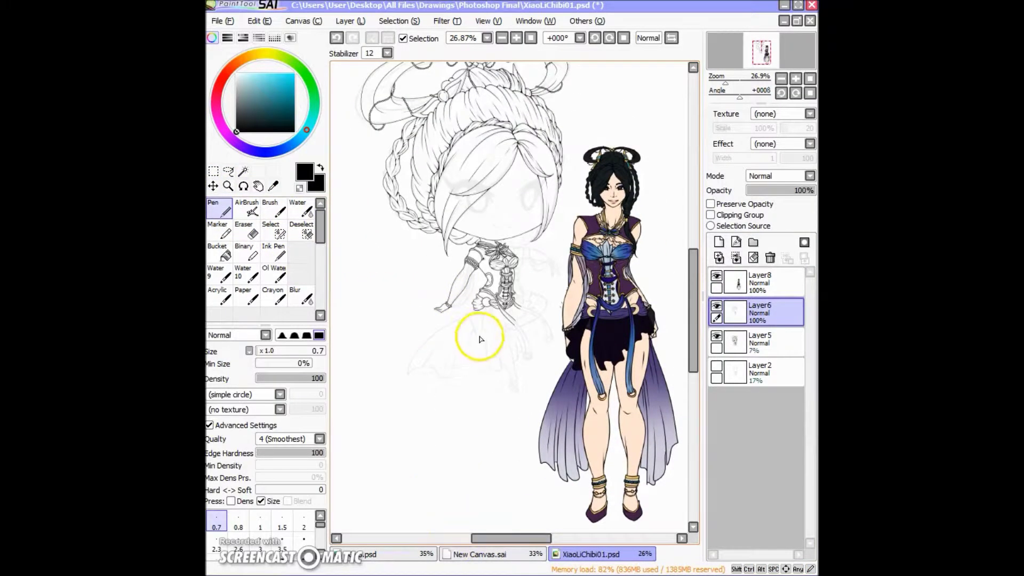
- Ink a bead chain from the brooch's wing toward the far shoulder and the gathered drape between it and the hair
{"action": "left_click_drag", "start_coordinate": [473, 348], "coordinate": [621, 310]}
{"action": "scroll", "coordinate": [464, 235], "scroll_direction": "up", "scroll_amount": 6}
{"action": "left_click_drag", "start_coordinate": [473, 235], "coordinate": [465, 281]}
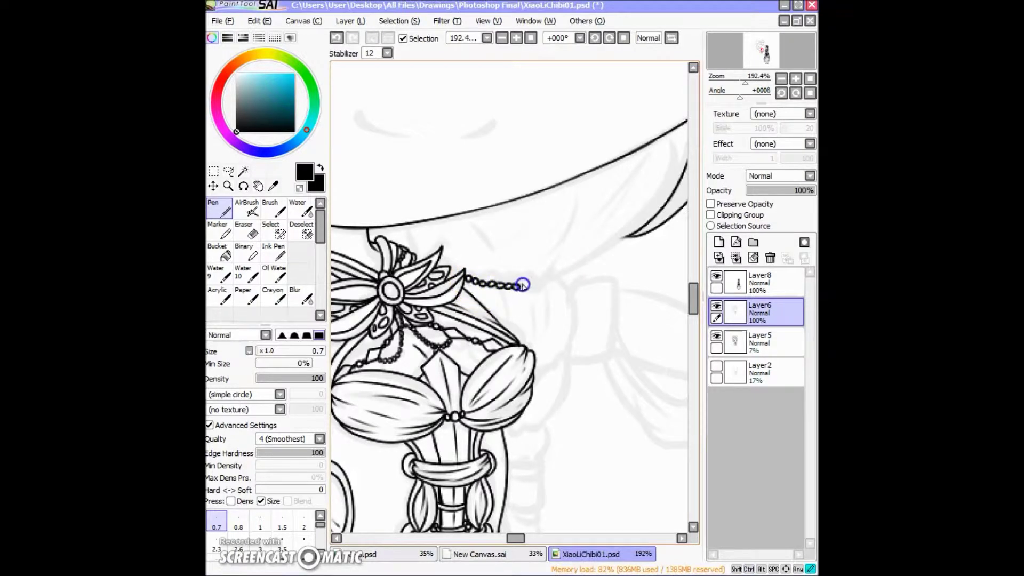
{"action": "left_click_drag", "start_coordinate": [549, 283], "coordinate": [560, 240]}
{"action": "left_click_drag", "start_coordinate": [624, 232], "coordinate": [549, 283]}
{"action": "left_click_drag", "start_coordinate": [642, 205], "coordinate": [586, 251]}
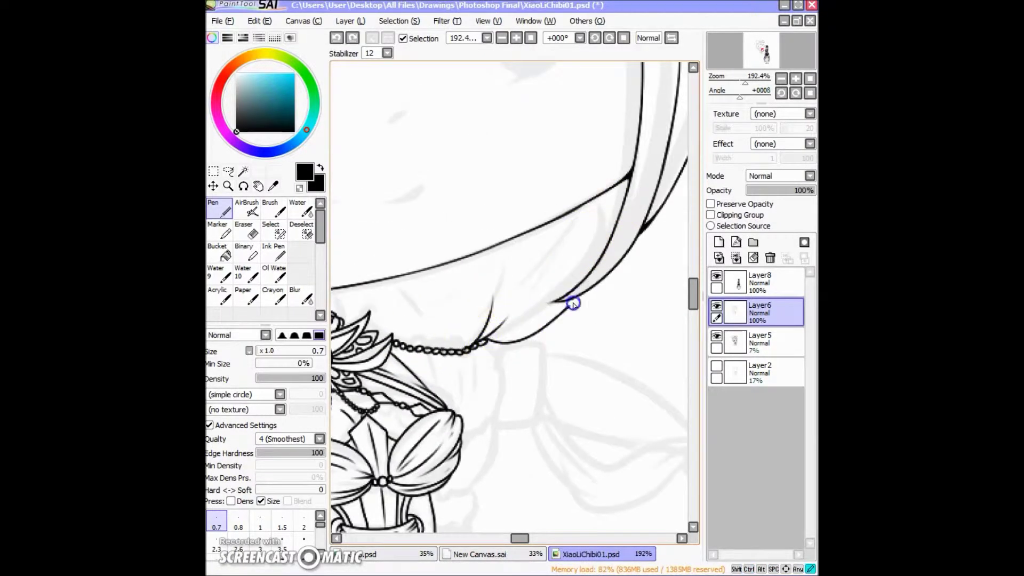
- Ink the far arm's puffed sleeve tiers with bead trims and folds, and the plain bands below them
{"action": "left_click_drag", "start_coordinate": [528, 291], "coordinate": [410, 458]}
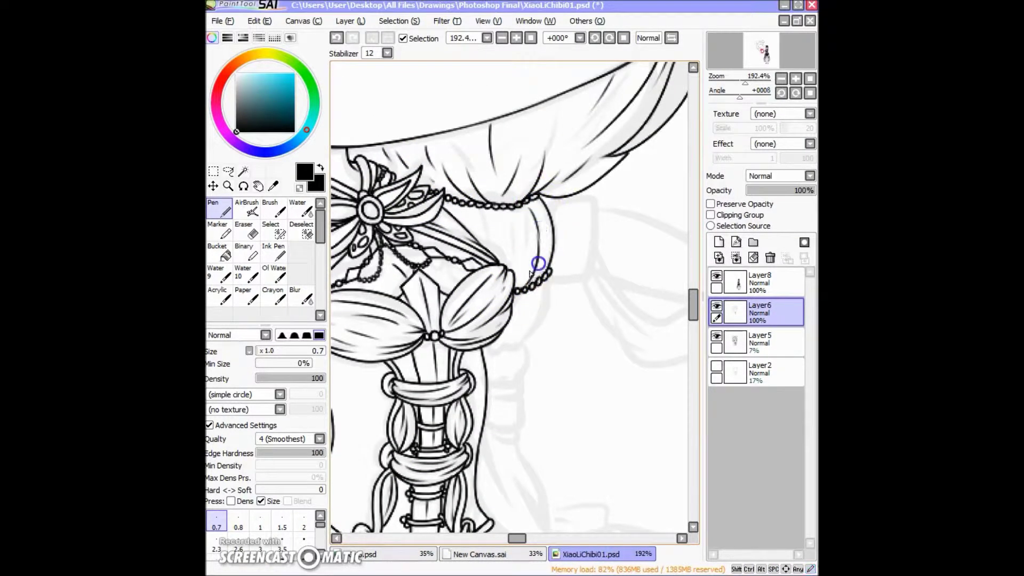
{"action": "left_click_drag", "start_coordinate": [495, 269], "coordinate": [495, 179]}
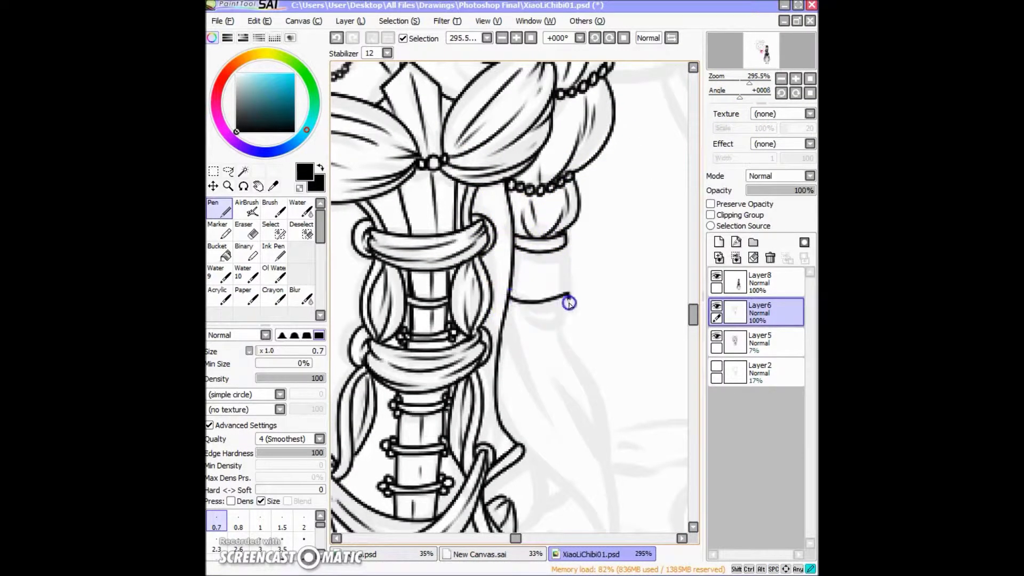
{"action": "left_click_drag", "start_coordinate": [560, 250], "coordinate": [366, 286]}
- Ink the lower edge of the far sleeve's plain band and the tapered cloth hanging beneath it, with its fold lines
{"action": "scroll", "coordinate": [366, 286], "scroll_direction": "down", "scroll_amount": 3}
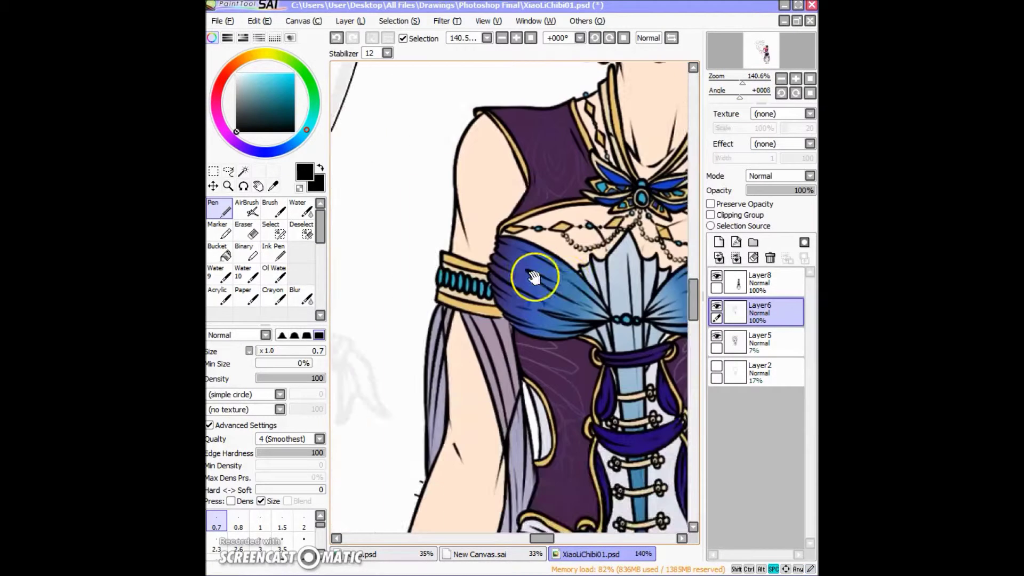
{"action": "left_click_drag", "start_coordinate": [539, 274], "coordinate": [513, 327]}
{"action": "scroll", "coordinate": [515, 327], "scroll_direction": "up", "scroll_amount": 4}
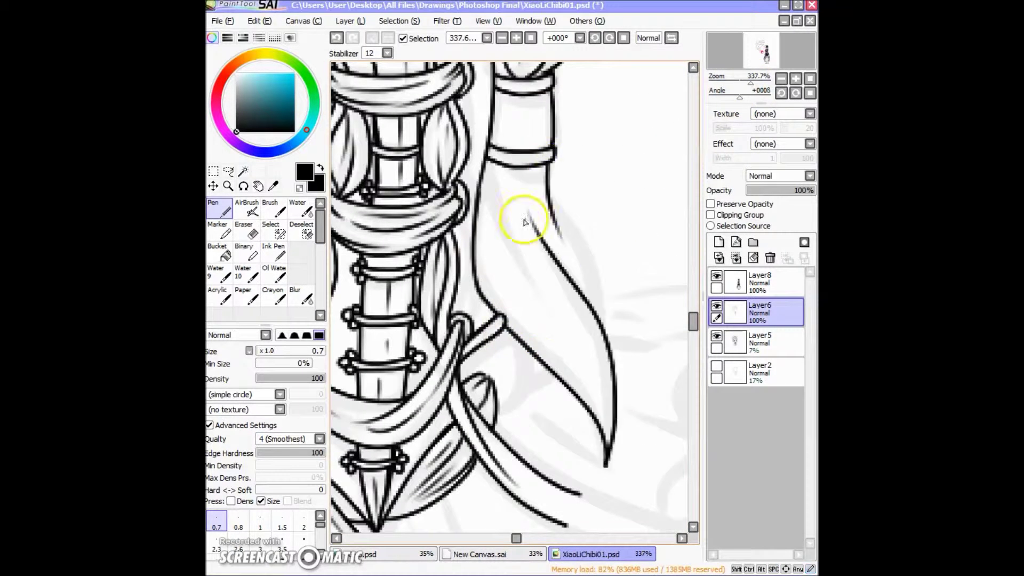
{"action": "left_click", "coordinate": [468, 137]}
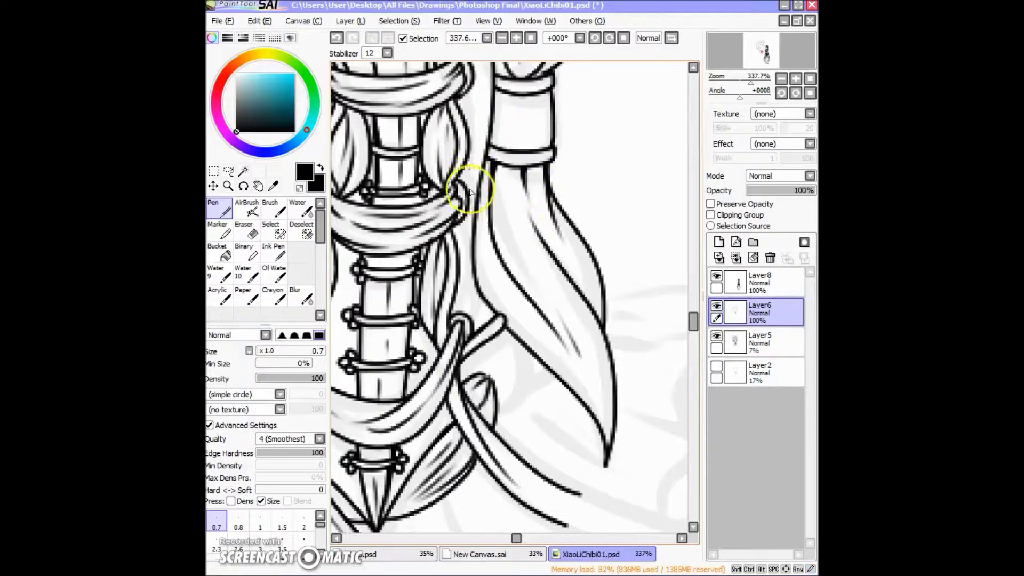
{"action": "scroll", "coordinate": [506, 320], "scroll_direction": "up", "scroll_amount": 3}
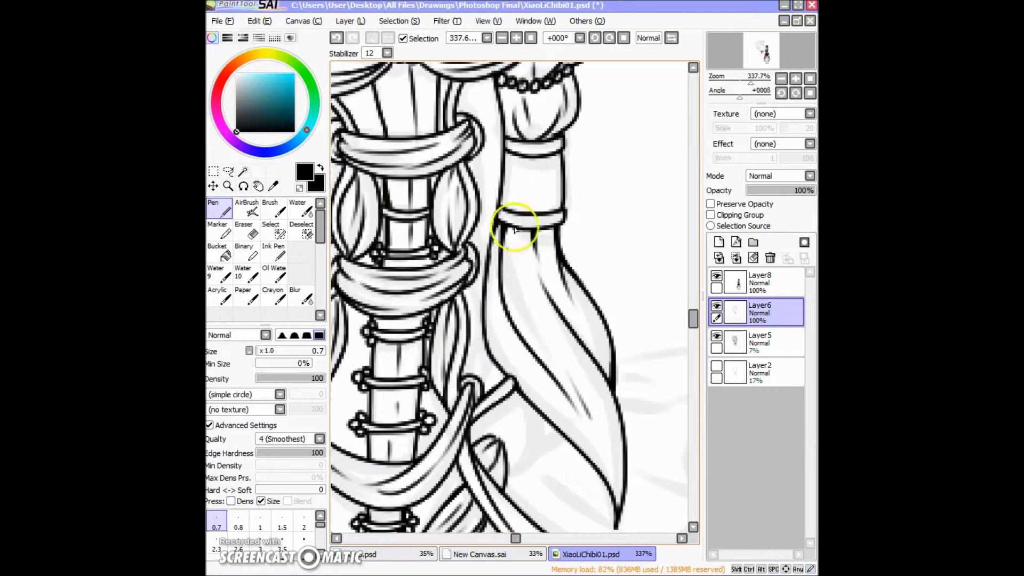
{"action": "left_click_drag", "start_coordinate": [504, 314], "coordinate": [541, 295]}
- Touch up the line joins and folds along the gathered drape and bead trims of the far sleeve
{"action": "scroll", "coordinate": [479, 288], "scroll_direction": "up", "scroll_amount": 3}
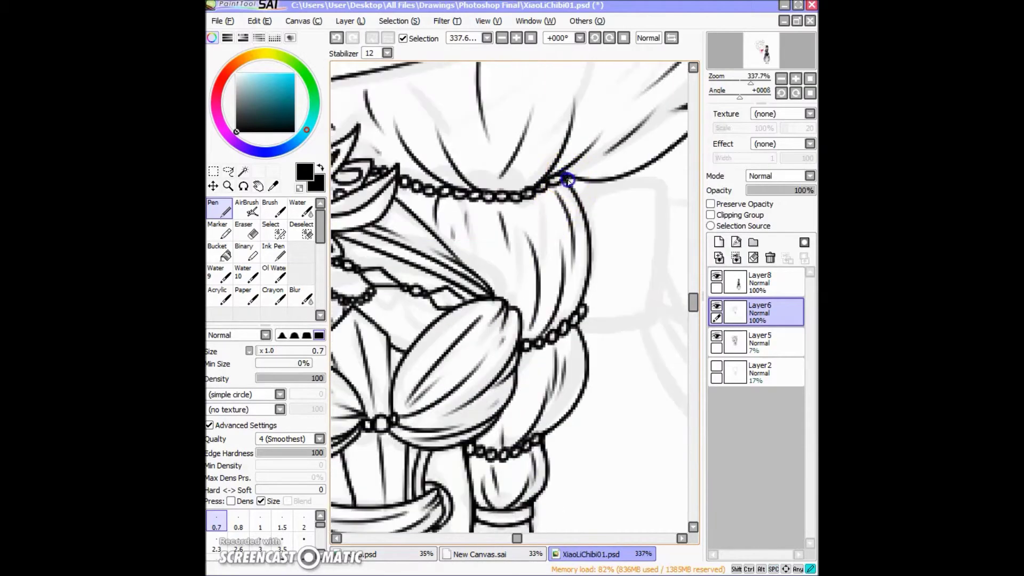
{"action": "scroll", "coordinate": [421, 248], "scroll_direction": "up", "scroll_amount": 3}
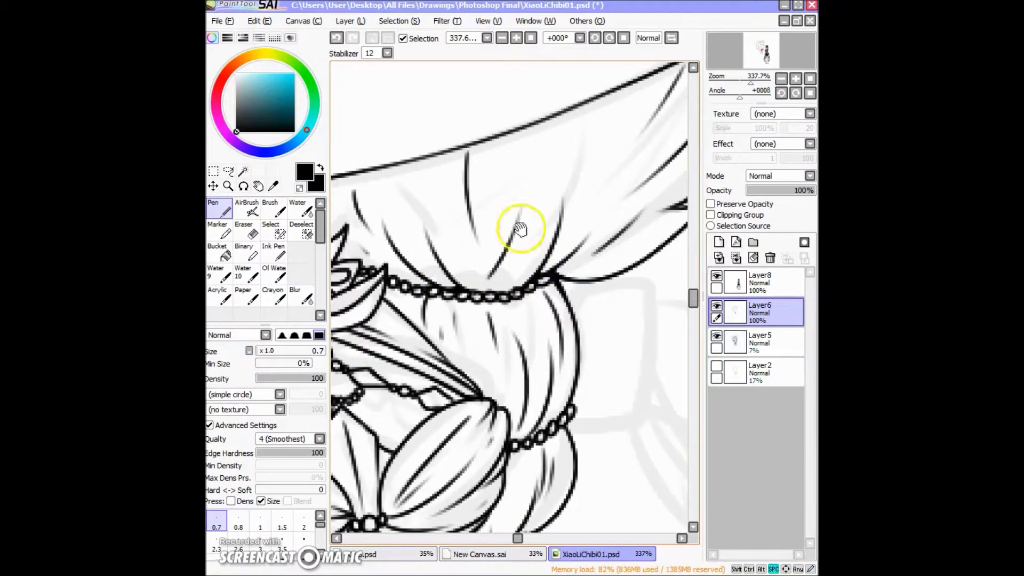
{"action": "left_click_drag", "start_coordinate": [445, 260], "coordinate": [504, 324]}
{"action": "scroll", "coordinate": [429, 209], "scroll_direction": "down", "scroll_amount": 5}
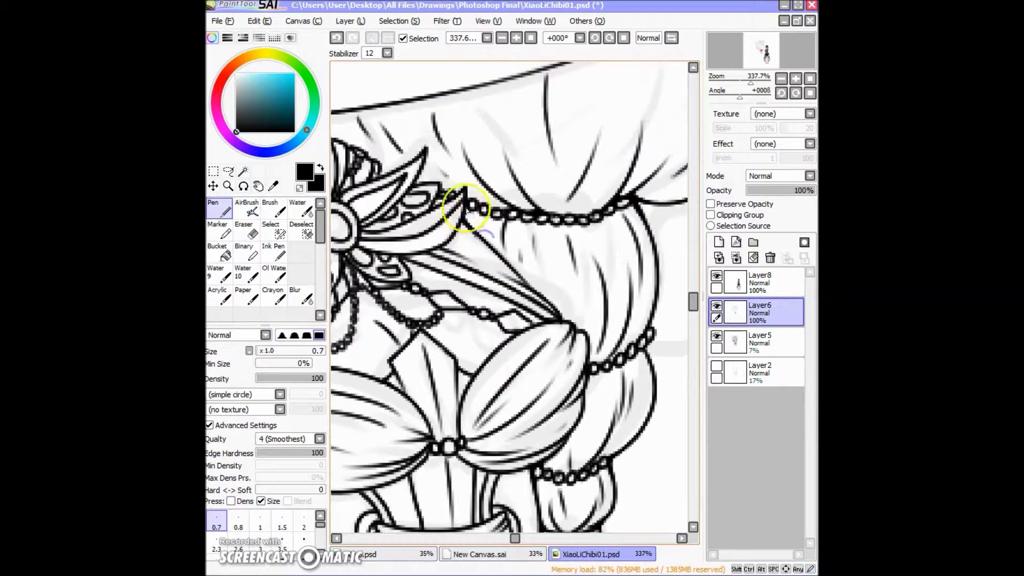
{"action": "left_click_drag", "start_coordinate": [592, 322], "coordinate": [486, 215]}
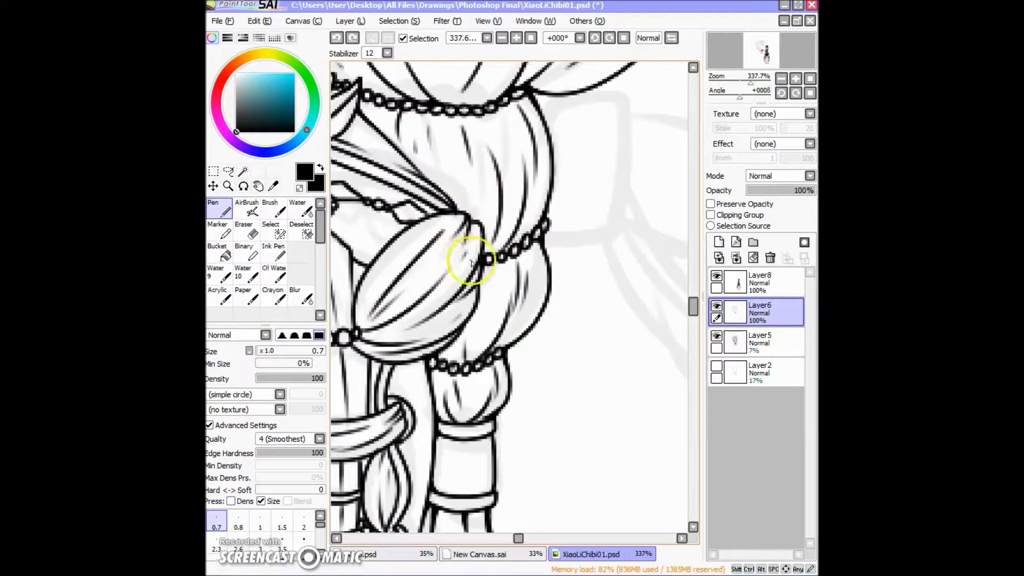
{"action": "left_click_drag", "start_coordinate": [489, 261], "coordinate": [488, 190]}
{"action": "scroll", "coordinate": [533, 255], "scroll_direction": "down", "scroll_amount": 6}
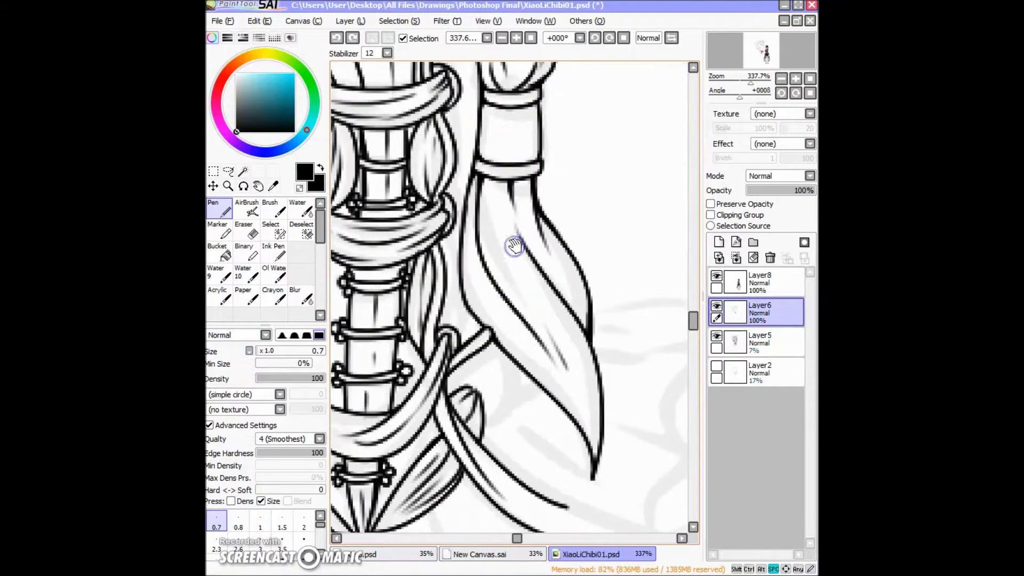
- Ink the long curved edges of the sash ribbon trailing from the front of the waist
{"action": "left_click_drag", "start_coordinate": [750, 83], "coordinate": [733, 84]}
{"action": "mouse_move", "coordinate": [485, 278]}
{"action": "left_mouse_down"}
{"action": "mouse_move", "coordinate": [442, 175]}
{"action": "mouse_move", "coordinate": [549, 328]}
{"action": "left_mouse_up"}
{"action": "left_click_drag", "start_coordinate": [457, 137], "coordinate": [542, 407]}
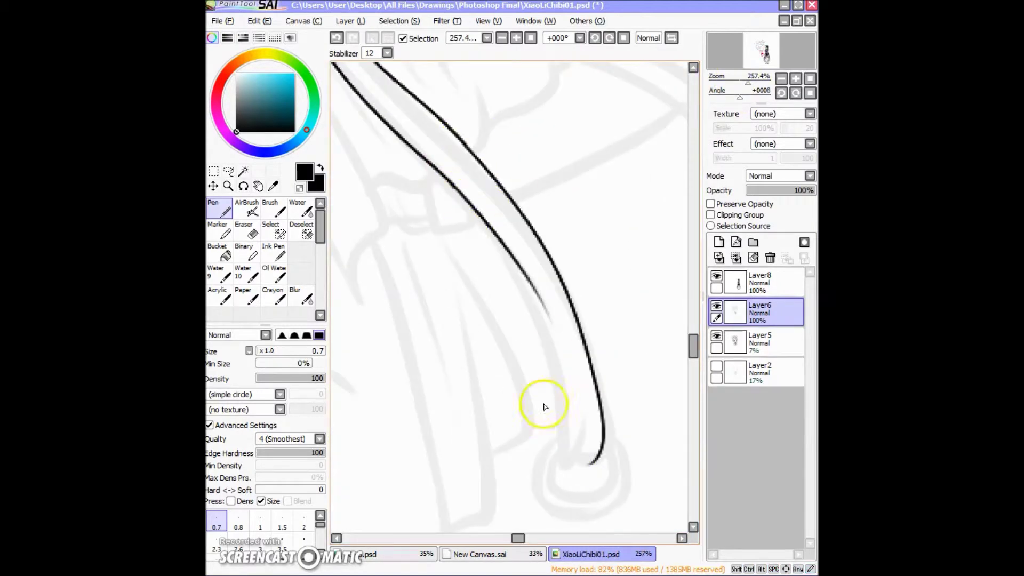
{"action": "left_click", "coordinate": [245, 231]}
{"action": "left_click", "coordinate": [456, 146]}
- Finish the front sash ribbon with its gathered end, ring and lengthwise folds
{"action": "key", "text": "n"}
{"action": "left_click_drag", "start_coordinate": [450, 295], "coordinate": [423, 183]}
{"action": "left_click_drag", "start_coordinate": [469, 113], "coordinate": [535, 325]}
{"action": "left_click_drag", "start_coordinate": [559, 283], "coordinate": [550, 339]}
{"action": "left_click_drag", "start_coordinate": [470, 191], "coordinate": [489, 225]}
{"action": "mouse_move", "coordinate": [521, 195]}
{"action": "left_mouse_down"}
{"action": "mouse_move", "coordinate": [528, 304]}
{"action": "mouse_move", "coordinate": [561, 239]}
{"action": "left_mouse_up"}
{"action": "mouse_move", "coordinate": [510, 266]}
{"action": "left_mouse_down"}
{"action": "mouse_move", "coordinate": [469, 274]}
{"action": "mouse_move", "coordinate": [521, 281]}
{"action": "left_mouse_up"}
- Ink the second sash ribbon on the far side with its fold lines, gathered tip and ring
{"action": "mouse_move", "coordinate": [354, 167]}
{"action": "left_mouse_down"}
{"action": "mouse_move", "coordinate": [399, 217]}
{"action": "mouse_move", "coordinate": [503, 176]}
{"action": "left_mouse_up"}
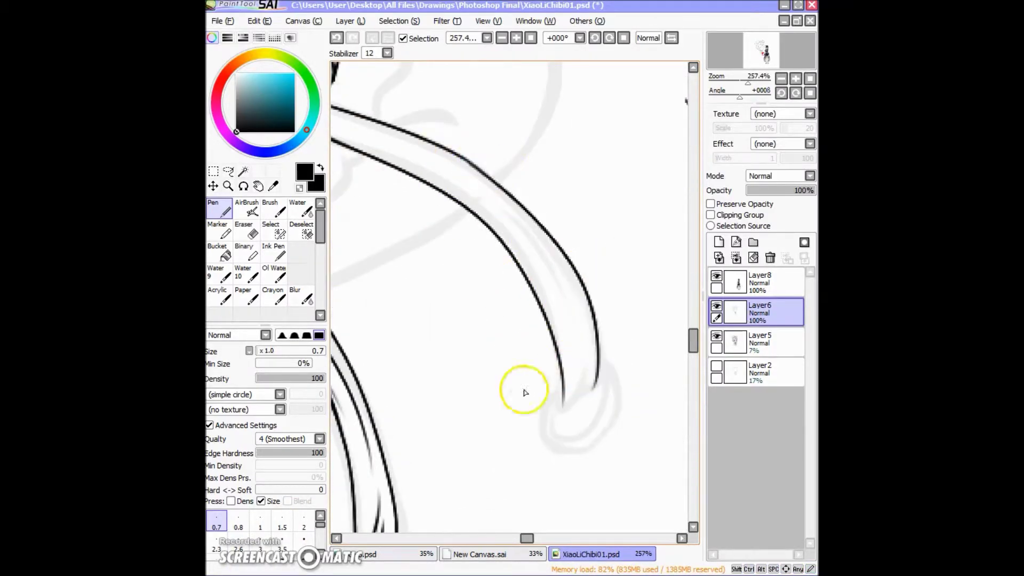
{"action": "left_click_drag", "start_coordinate": [594, 385], "coordinate": [561, 412]}
{"action": "mouse_move", "coordinate": [579, 349]}
{"action": "left_mouse_down"}
{"action": "mouse_move", "coordinate": [570, 405]}
{"action": "mouse_move", "coordinate": [584, 396]}
{"action": "left_mouse_up"}
{"action": "mouse_move", "coordinate": [515, 345]}
{"action": "left_mouse_down"}
{"action": "mouse_move", "coordinate": [423, 244]}
{"action": "mouse_move", "coordinate": [421, 137]}
{"action": "left_mouse_up"}
{"action": "mouse_move", "coordinate": [551, 268]}
{"action": "left_mouse_down"}
{"action": "mouse_move", "coordinate": [507, 331]}
{"action": "mouse_move", "coordinate": [560, 275]}
{"action": "left_mouse_up"}
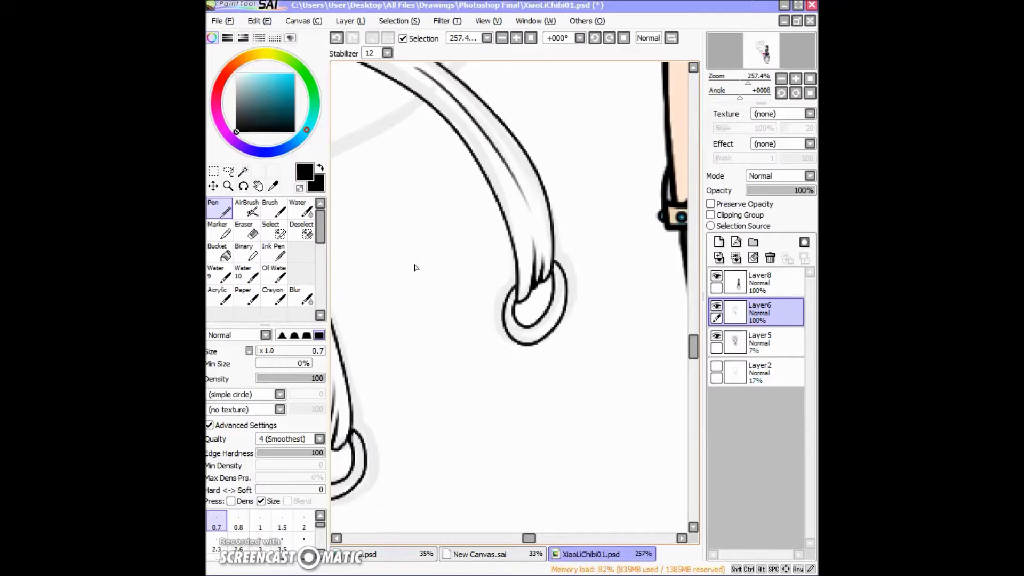
- Ink the rounded curve below the far sash knot and the outline of the far arm's wide armlet
{"action": "scroll", "coordinate": [580, 256], "scroll_direction": "down", "scroll_amount": 6}
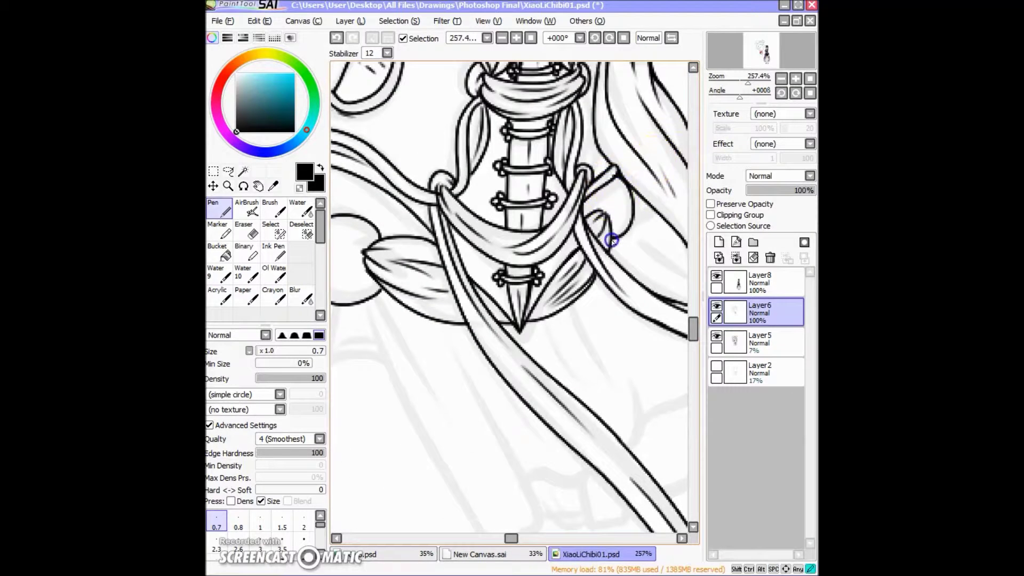
{"action": "mouse_move", "coordinate": [619, 213]}
{"action": "left_mouse_down"}
{"action": "mouse_move", "coordinate": [456, 228]}
{"action": "mouse_move", "coordinate": [480, 239]}
{"action": "mouse_move", "coordinate": [488, 362]}
{"action": "left_mouse_up"}
{"action": "scroll", "coordinate": [512, 235], "scroll_direction": "up", "scroll_amount": 7}
- On a new layer, ink one oval bead and place duplicated copies in a column down the armlet
{"action": "left_click", "coordinate": [719, 241]}
{"action": "left_click_drag", "start_coordinate": [507, 280], "coordinate": [544, 296]}
{"action": "left_click", "coordinate": [736, 258]}
{"action": "left_click", "coordinate": [213, 186]}
{"action": "left_click", "coordinate": [736, 258]}
{"action": "left_click_drag", "start_coordinate": [613, 331], "coordinate": [629, 315]}
{"action": "left_click", "coordinate": [736, 258]}
{"action": "left_click_drag", "start_coordinate": [626, 373], "coordinate": [631, 311]}
{"action": "left_click", "coordinate": [736, 257]}
{"action": "left_click", "coordinate": [736, 258]}
{"action": "left_click_drag", "start_coordinate": [630, 362], "coordinate": [592, 388]}
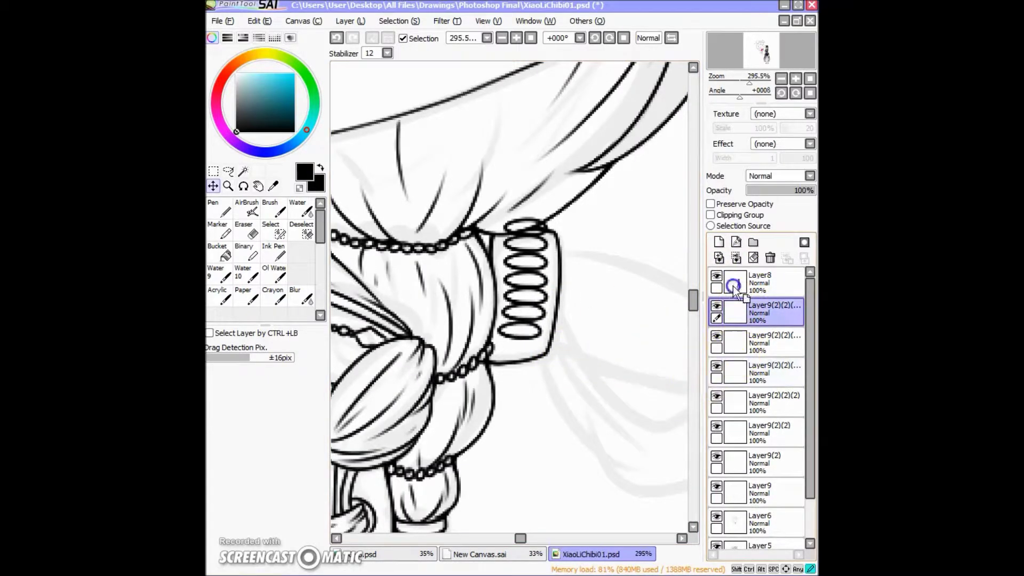
- Merge all the duplicated bead layers into the single layer Layer9
{"action": "key", "text": "ctrl+e"}
{"action": "key", "text": "ctrl+e"}
{"action": "key", "text": "ctrl+e"}
{"action": "key", "text": "ctrl+e"}
{"action": "key", "text": "ctrl+e"}
{"action": "key", "text": "ctrl+e"}
- Finish the armlet by erasing overlapping lines and adding inner rim lines, and merge its beads into the line-art layer
{"action": "left_click", "coordinate": [251, 234]}
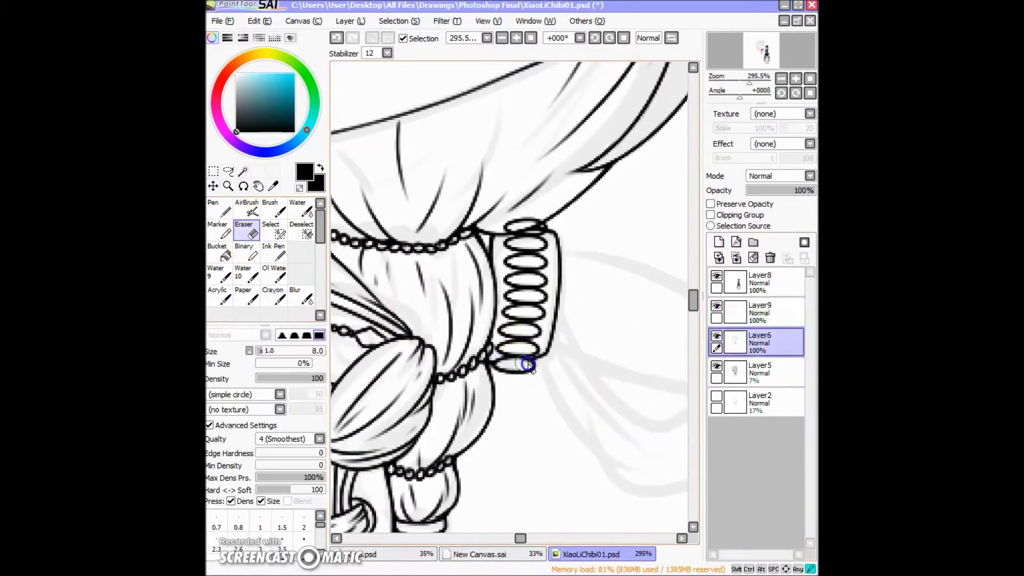
{"action": "left_click", "coordinate": [744, 337]}
{"action": "key", "text": "n"}
{"action": "mouse_move", "coordinate": [496, 235]}
{"action": "left_mouse_down"}
{"action": "mouse_move", "coordinate": [558, 235]}
{"action": "mouse_move", "coordinate": [498, 370]}
{"action": "left_mouse_up"}
{"action": "left_click_drag", "start_coordinate": [557, 277], "coordinate": [542, 338]}
{"action": "left_click", "coordinate": [533, 360], "text": "ctrl+shift"}
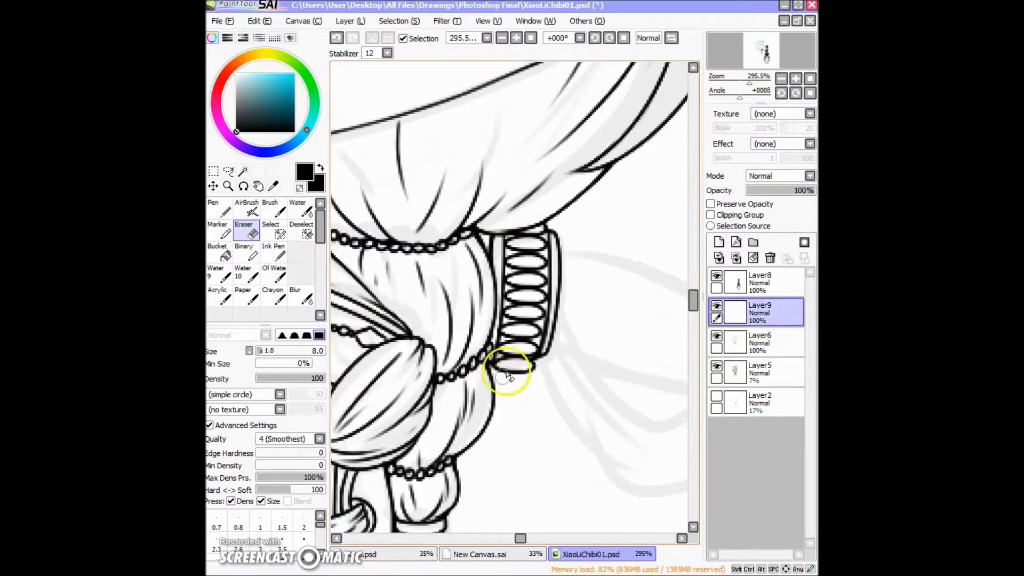
{"action": "left_click", "coordinate": [771, 257]}
- Ink the outstretched far arm below the armlet, with its beaded bracelet and hand
{"action": "mouse_move", "coordinate": [533, 328]}
{"action": "left_mouse_down"}
{"action": "mouse_move", "coordinate": [561, 285]}
{"action": "mouse_move", "coordinate": [532, 337]}
{"action": "mouse_move", "coordinate": [556, 405]}
{"action": "mouse_move", "coordinate": [599, 393]}
{"action": "mouse_move", "coordinate": [656, 434]}
{"action": "left_mouse_up"}
{"action": "left_click_drag", "start_coordinate": [618, 373], "coordinate": [660, 438]}
{"action": "mouse_move", "coordinate": [565, 323]}
{"action": "left_mouse_down"}
{"action": "mouse_move", "coordinate": [539, 347]}
{"action": "mouse_move", "coordinate": [622, 377]}
{"action": "left_mouse_up"}
{"action": "left_click_drag", "start_coordinate": [374, 280], "coordinate": [459, 339]}
{"action": "left_click_drag", "start_coordinate": [395, 217], "coordinate": [627, 332]}
{"action": "left_click_drag", "start_coordinate": [430, 333], "coordinate": [605, 377]}
{"action": "left_click_drag", "start_coordinate": [419, 314], "coordinate": [515, 343]}
{"action": "left_click_drag", "start_coordinate": [451, 245], "coordinate": [463, 249]}
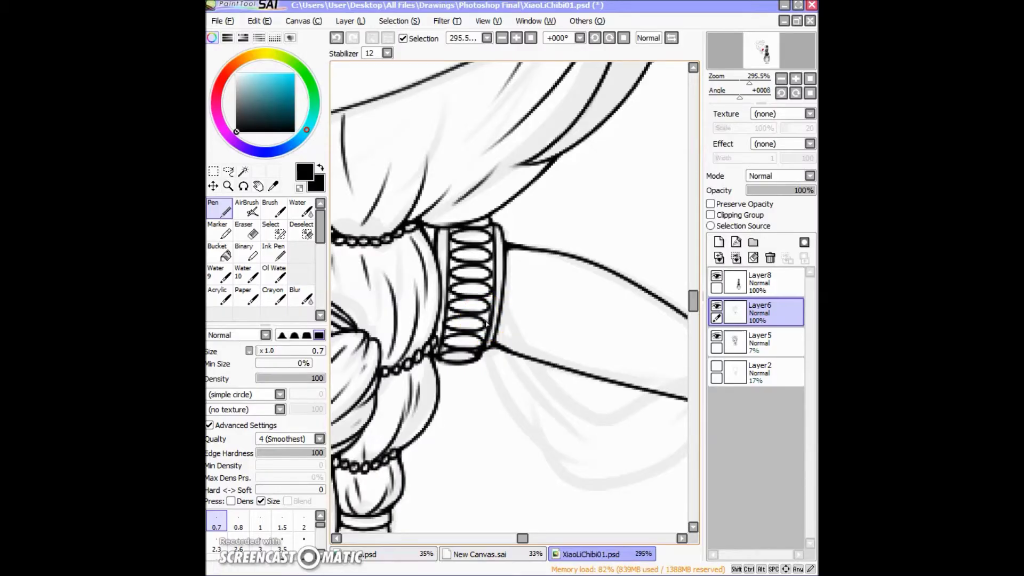
- Ink the pointed skirt panel and its fold line hanging beside the round hip ornament
{"action": "scroll", "coordinate": [521, 182], "scroll_direction": "down", "scroll_amount": 5}
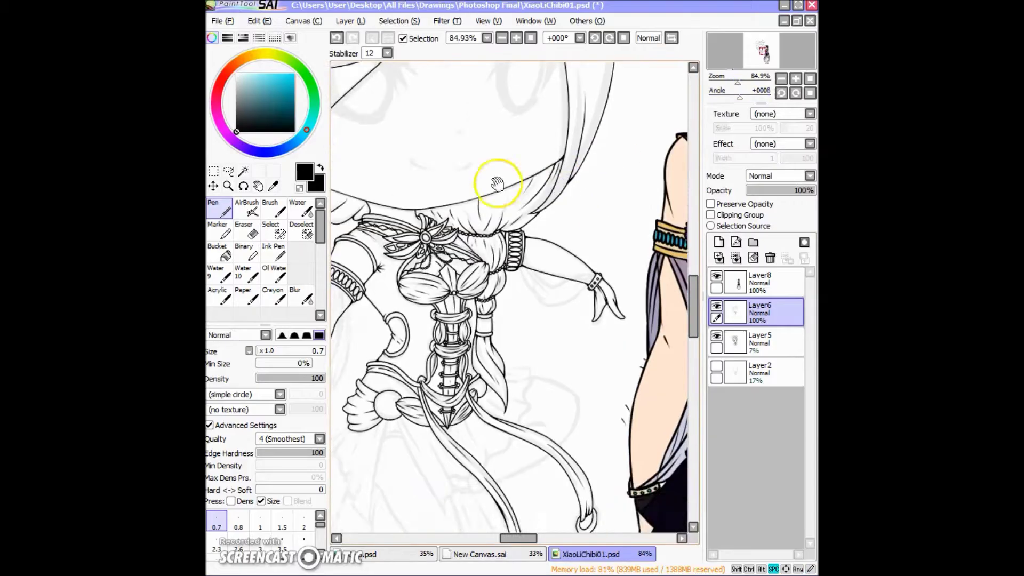
{"action": "scroll", "coordinate": [610, 146], "scroll_direction": "down", "scroll_amount": 3}
{"action": "left_click_drag", "start_coordinate": [743, 81], "coordinate": [741, 81]}
{"action": "scroll", "coordinate": [427, 249], "scroll_direction": "up", "scroll_amount": 6}
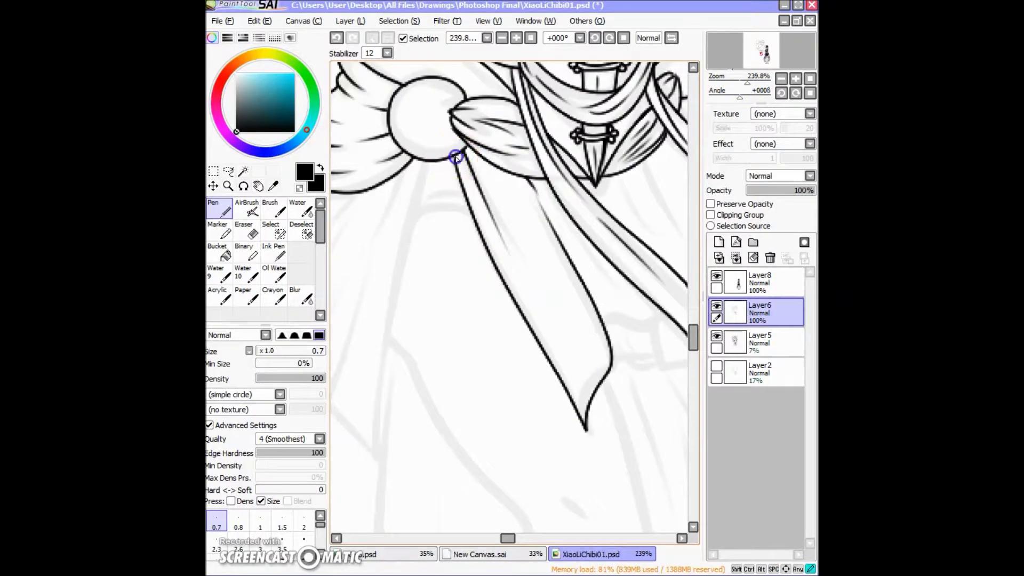
{"action": "left_click_drag", "start_coordinate": [464, 151], "coordinate": [409, 136]}
- Ink the overskirt's wavy hem and fold lines behind the ribbons and out past the far hip
{"action": "left_click_drag", "start_coordinate": [528, 285], "coordinate": [434, 256]}
{"action": "mouse_move", "coordinate": [450, 295]}
{"action": "left_mouse_down"}
{"action": "mouse_move", "coordinate": [514, 295]}
{"action": "mouse_move", "coordinate": [433, 334]}
{"action": "left_mouse_up"}
{"action": "left_click_drag", "start_coordinate": [440, 189], "coordinate": [485, 286]}
{"action": "mouse_move", "coordinate": [450, 152]}
{"action": "left_mouse_down"}
{"action": "mouse_move", "coordinate": [388, 194]}
{"action": "mouse_move", "coordinate": [477, 306]}
{"action": "mouse_move", "coordinate": [551, 235]}
{"action": "mouse_move", "coordinate": [537, 216]}
{"action": "left_mouse_up"}
{"action": "left_click_drag", "start_coordinate": [483, 273], "coordinate": [505, 338]}
{"action": "mouse_move", "coordinate": [412, 246]}
{"action": "left_mouse_down"}
{"action": "mouse_move", "coordinate": [514, 270]}
{"action": "mouse_move", "coordinate": [535, 327]}
{"action": "mouse_move", "coordinate": [563, 192]}
{"action": "mouse_move", "coordinate": [511, 201]}
{"action": "left_mouse_up"}
{"action": "left_click_drag", "start_coordinate": [547, 262], "coordinate": [536, 319]}
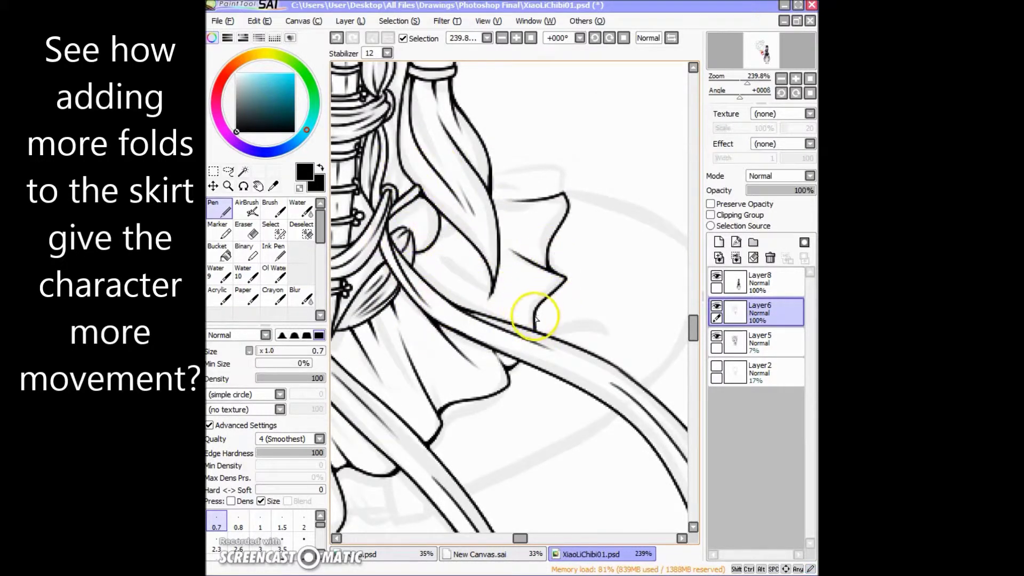
{"action": "left_click_drag", "start_coordinate": [413, 230], "coordinate": [433, 273]}
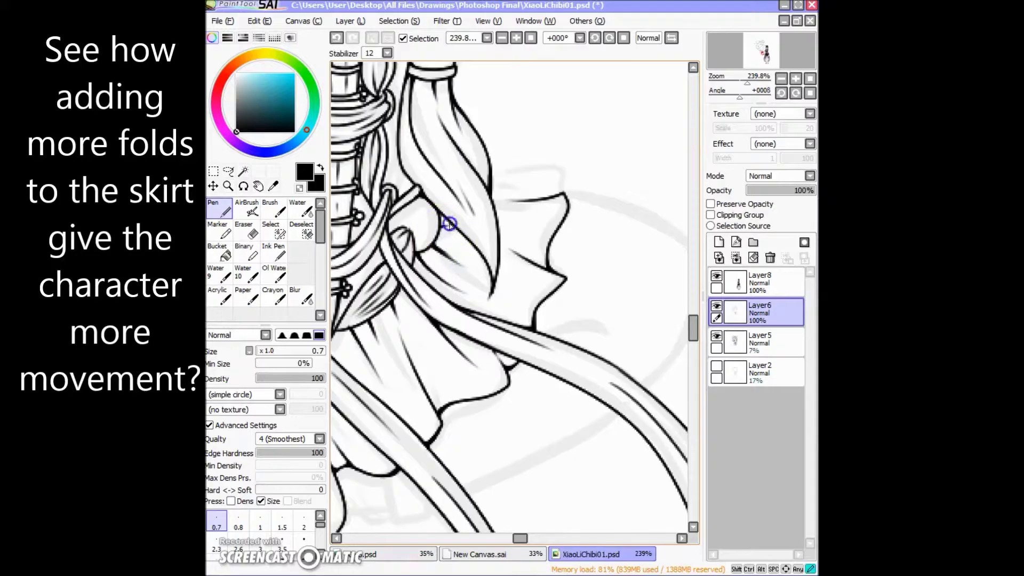
{"action": "left_click_drag", "start_coordinate": [491, 196], "coordinate": [508, 190]}
- Ink the rounded outline of the bent far leg extending beyond the overskirt's hem
{"action": "left_click_drag", "start_coordinate": [485, 258], "coordinate": [464, 114]}
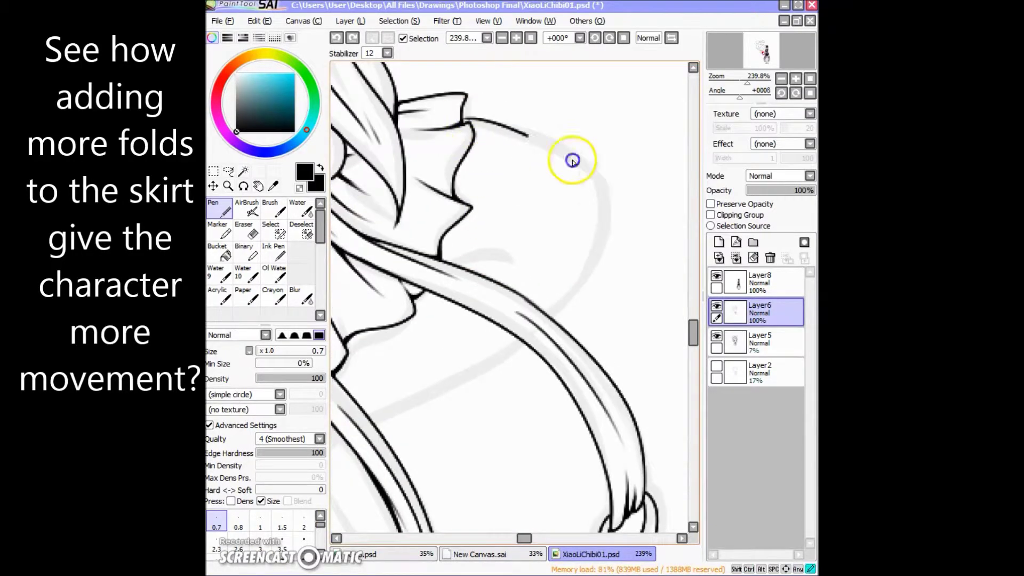
{"action": "left_click", "coordinate": [525, 261]}
{"action": "mouse_move", "coordinate": [526, 261]}
{"action": "left_mouse_down"}
{"action": "mouse_move", "coordinate": [589, 279]}
{"action": "mouse_move", "coordinate": [528, 210]}
{"action": "mouse_move", "coordinate": [558, 216]}
{"action": "left_mouse_up"}
{"action": "left_click_drag", "start_coordinate": [558, 216], "coordinate": [567, 283]}
- Ink the small ankle shape under the skirt hem and its diamond-and-bead chain, following the coloured reference's anklet
{"action": "scroll", "coordinate": [525, 171], "scroll_direction": "down", "scroll_amount": 5}
{"action": "scroll", "coordinate": [514, 293], "scroll_direction": "up", "scroll_amount": 4}
{"action": "left_click", "coordinate": [795, 79]}
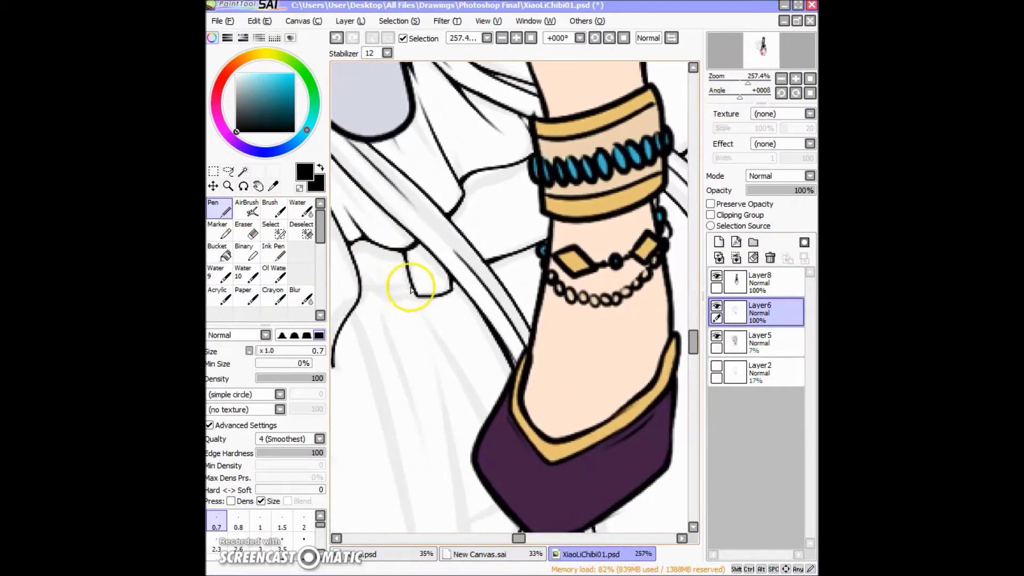
{"action": "left_click_drag", "start_coordinate": [357, 242], "coordinate": [424, 297]}
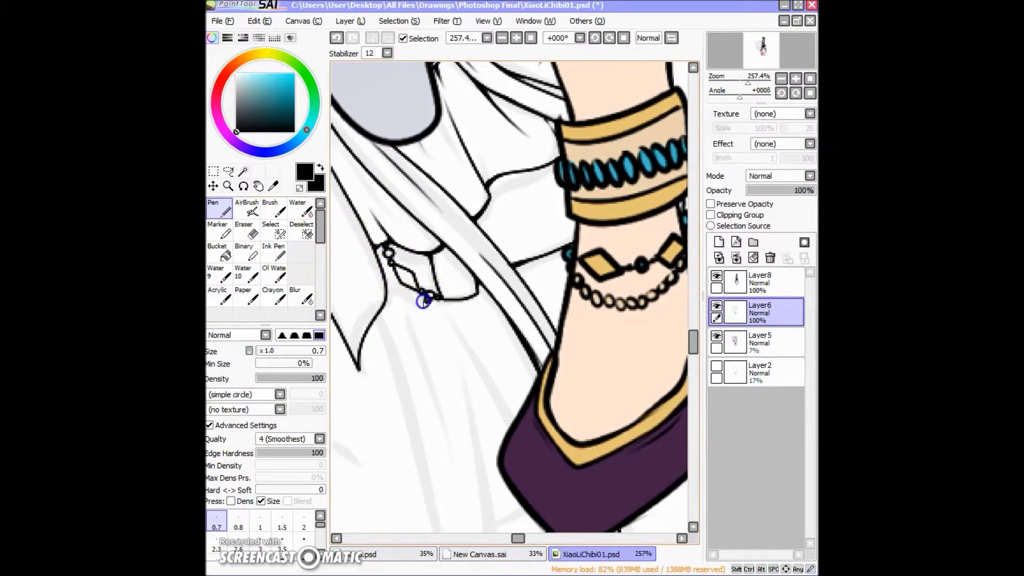
{"action": "scroll", "coordinate": [343, 263], "scroll_direction": "down", "scroll_amount": 2}
- Ink the long tapered sash tail hanging straight down from the round hip ornament
{"action": "mouse_move", "coordinate": [343, 263]}
{"action": "left_mouse_down"}
{"action": "mouse_move", "coordinate": [555, 196]}
{"action": "mouse_move", "coordinate": [498, 192]}
{"action": "left_mouse_up"}
{"action": "left_click_drag", "start_coordinate": [743, 83], "coordinate": [753, 82]}
{"action": "mouse_move", "coordinate": [515, 120]}
{"action": "left_mouse_down"}
{"action": "mouse_move", "coordinate": [471, 434]}
{"action": "mouse_move", "coordinate": [502, 112]}
{"action": "mouse_move", "coordinate": [464, 200]}
{"action": "left_mouse_up"}
{"action": "key", "text": "ctrl+z"}
{"action": "left_click_drag", "start_coordinate": [373, 301], "coordinate": [419, 320]}
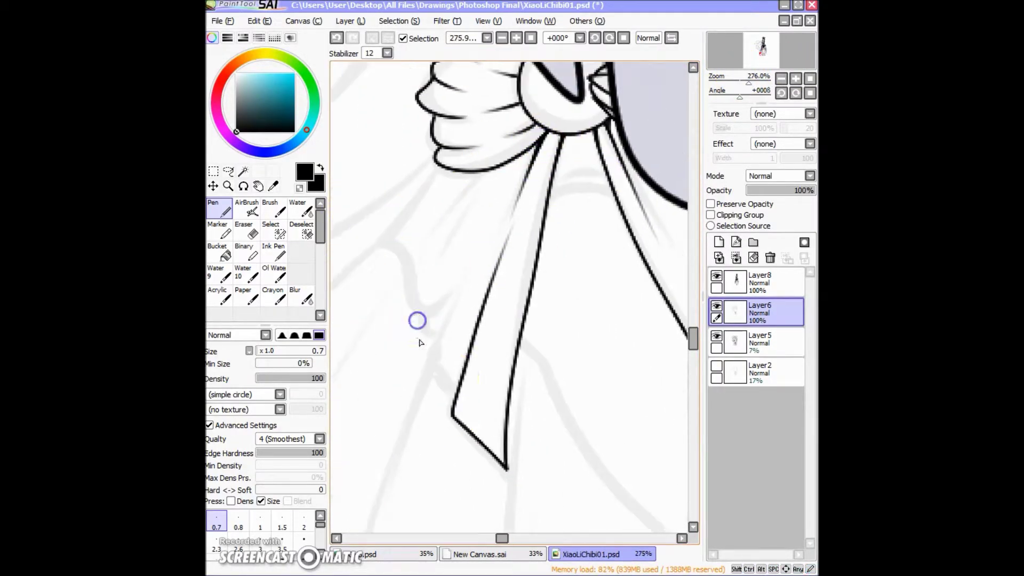
- Ink the layered ruffle behind the sash tail with its stepped hem and fold lines beneath the bow
{"action": "left_click_drag", "start_coordinate": [456, 385], "coordinate": [516, 159]}
{"action": "left_click_drag", "start_coordinate": [456, 390], "coordinate": [469, 422]}
{"action": "left_click_drag", "start_coordinate": [448, 200], "coordinate": [438, 346]}
{"action": "left_click_drag", "start_coordinate": [482, 280], "coordinate": [452, 343]}
{"action": "left_click_drag", "start_coordinate": [498, 202], "coordinate": [416, 273]}
{"action": "left_click_drag", "start_coordinate": [524, 182], "coordinate": [448, 193]}
{"action": "left_click_drag", "start_coordinate": [472, 202], "coordinate": [442, 236]}
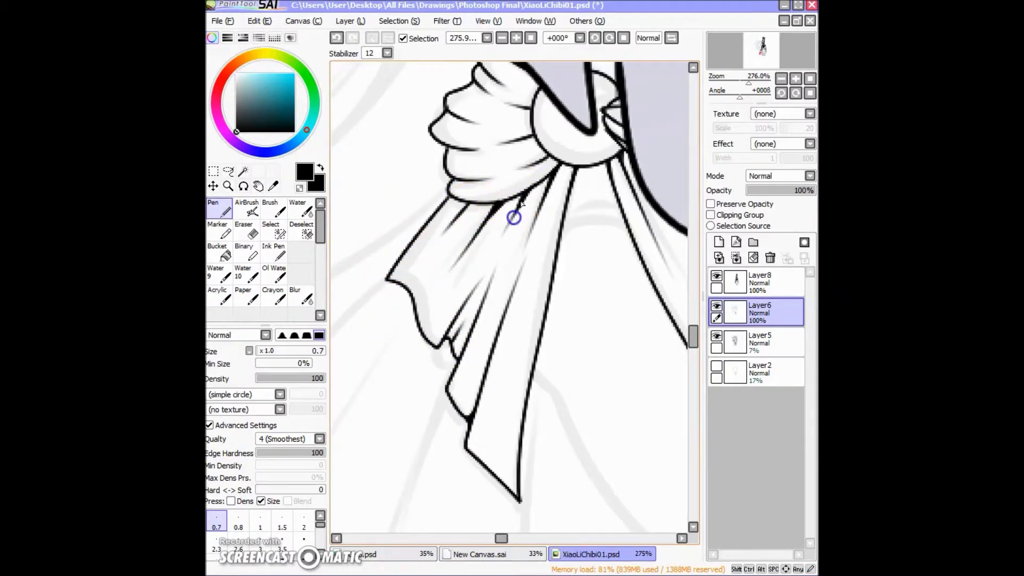
{"action": "left_click_drag", "start_coordinate": [461, 375], "coordinate": [449, 377]}
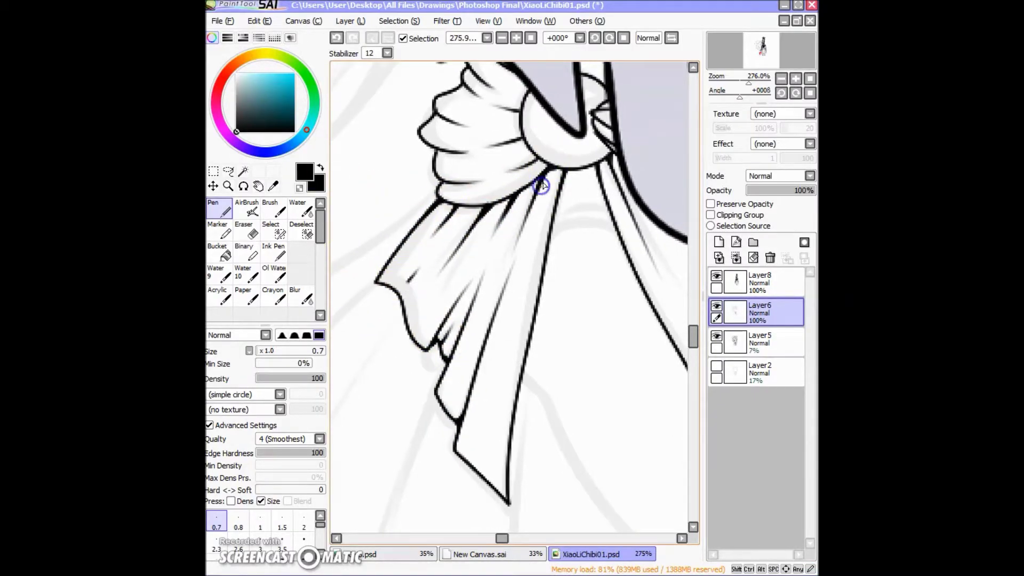
- Ink the lower foot's anklet cuff with its double rims and row of oval beads
{"action": "scroll", "coordinate": [488, 200], "scroll_direction": "down", "scroll_amount": 5}
{"action": "scroll", "coordinate": [434, 222], "scroll_direction": "up", "scroll_amount": 1}
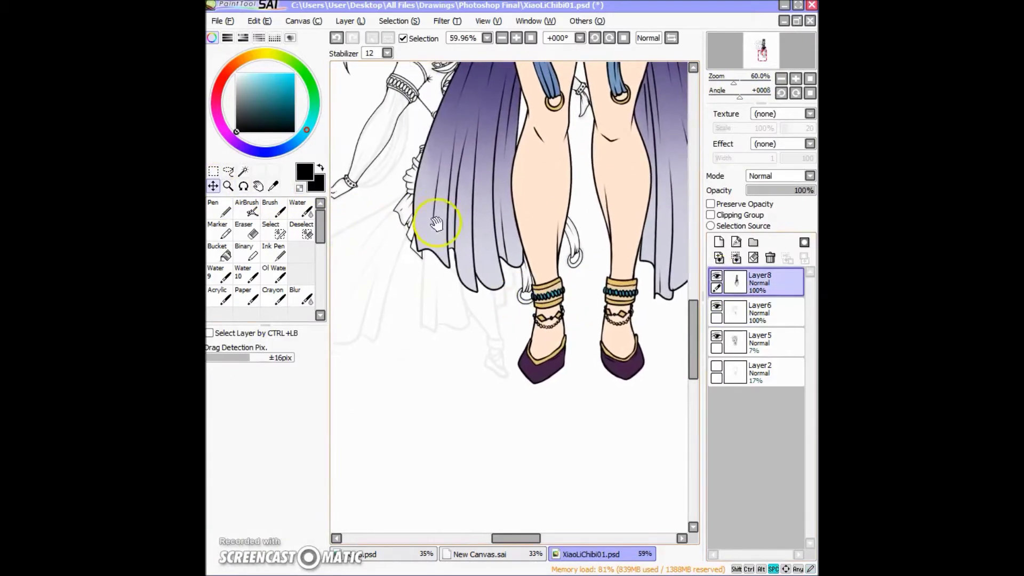
{"action": "scroll", "coordinate": [533, 217], "scroll_direction": "up", "scroll_amount": 5}
{"action": "mouse_move", "coordinate": [435, 260]}
{"action": "left_mouse_down"}
{"action": "mouse_move", "coordinate": [440, 311]}
{"action": "mouse_move", "coordinate": [412, 240]}
{"action": "left_mouse_up"}
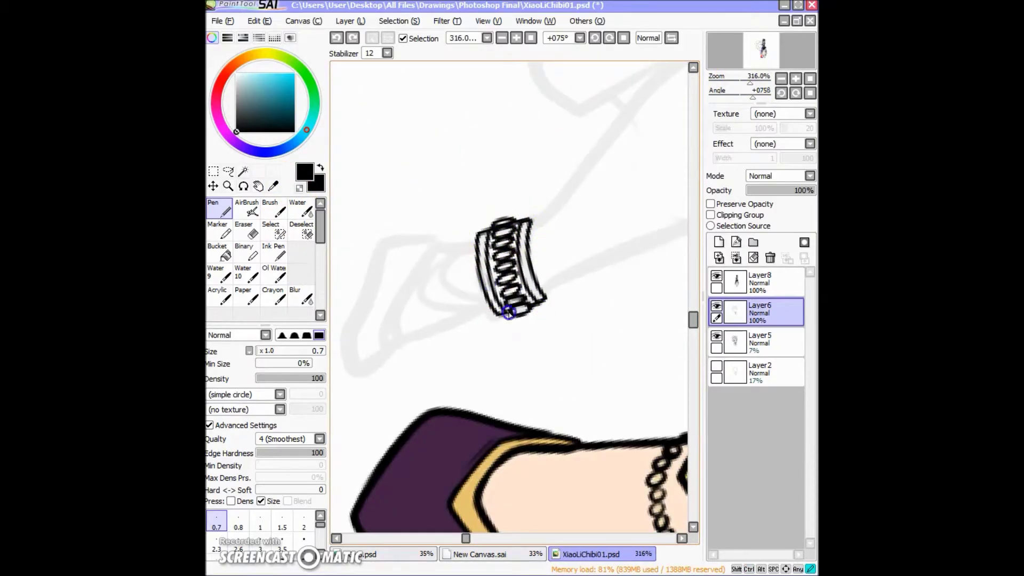
{"action": "key", "text": "Delete"}
- Ink the hanging diamond and bead chains below the anklet cuff, and the foot with its pointed shoe
{"action": "left_click_drag", "start_coordinate": [508, 313], "coordinate": [467, 288]}
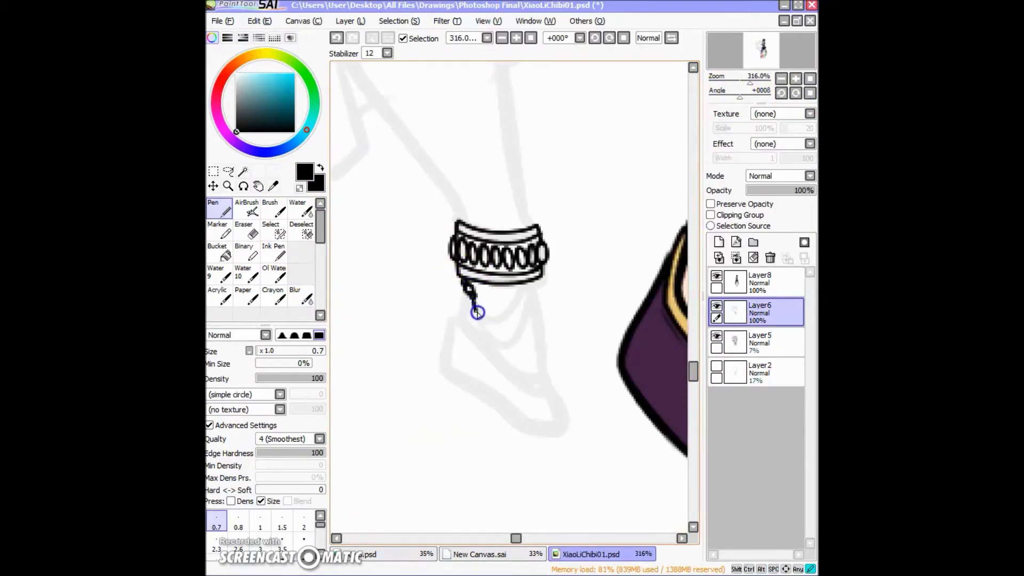
{"action": "left_click_drag", "start_coordinate": [507, 325], "coordinate": [521, 331]}
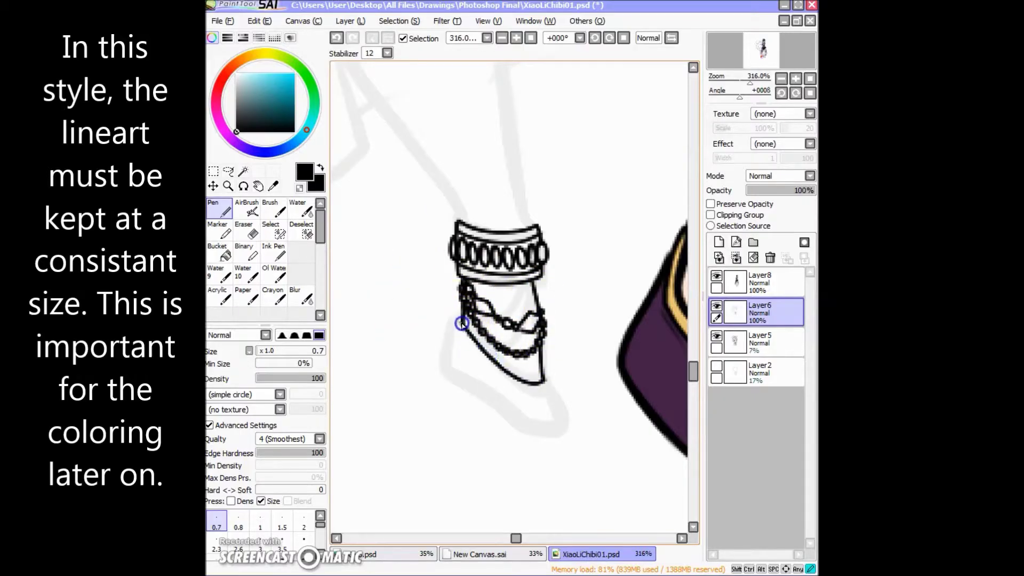
{"action": "mouse_move", "coordinate": [465, 384]}
{"action": "left_mouse_down"}
{"action": "mouse_move", "coordinate": [492, 369]}
{"action": "mouse_move", "coordinate": [547, 383]}
{"action": "left_mouse_up"}
{"action": "left_click_drag", "start_coordinate": [456, 330], "coordinate": [506, 375]}
{"action": "left_click_drag", "start_coordinate": [458, 331], "coordinate": [539, 393]}
- Ink the beaded cuff and hanging chain on the other ankle beneath the ribbon, with the canvas rotated to -79 degrees
{"action": "scroll", "coordinate": [540, 393], "scroll_direction": "down", "scroll_amount": 5}
{"action": "left_click", "coordinate": [737, 88]}
{"action": "left_click_drag", "start_coordinate": [737, 90], "coordinate": [726, 91]}
{"action": "scroll", "coordinate": [545, 261], "scroll_direction": "up", "scroll_amount": 9}
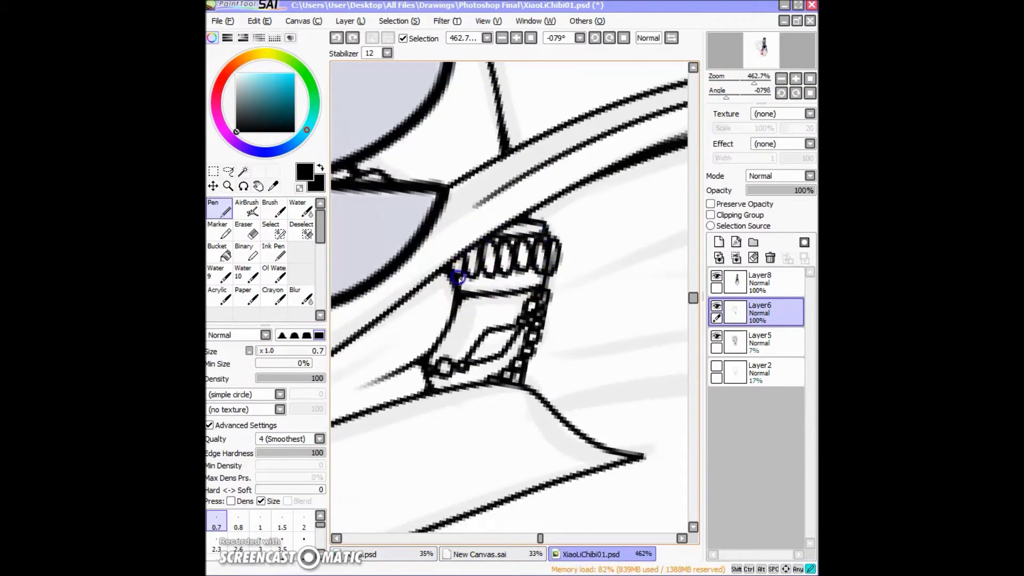
{"action": "key", "text": "Home"}
- Ink the long leg and skirt contours between the overskirt folds and the lower anklet
{"action": "scroll", "coordinate": [437, 315], "scroll_direction": "down", "scroll_amount": 4}
{"action": "scroll", "coordinate": [486, 180], "scroll_direction": "up", "scroll_amount": 2}
{"action": "left_click_drag", "start_coordinate": [521, 174], "coordinate": [574, 352]}
{"action": "mouse_move", "coordinate": [541, 259]}
{"action": "left_mouse_down"}
{"action": "mouse_move", "coordinate": [567, 443]}
{"action": "mouse_move", "coordinate": [487, 290]}
{"action": "mouse_move", "coordinate": [347, 278]}
{"action": "mouse_move", "coordinate": [532, 206]}
{"action": "mouse_move", "coordinate": [473, 249]}
{"action": "left_mouse_up"}
{"action": "scroll", "coordinate": [530, 279], "scroll_direction": "up", "scroll_amount": 3}
{"action": "scroll", "coordinate": [560, 171], "scroll_direction": "down", "scroll_amount": 5}
{"action": "left_click_drag", "start_coordinate": [468, 201], "coordinate": [532, 326]}
- Ink the long underskirt panels with their rounded hem and the small tucked fold between them
{"action": "left_click_drag", "start_coordinate": [732, 78], "coordinate": [743, 78]}
{"action": "left_click", "coordinate": [781, 79]}
{"action": "left_click_drag", "start_coordinate": [619, 107], "coordinate": [448, 310]}
{"action": "left_click", "coordinate": [796, 79]}
{"action": "left_click", "coordinate": [795, 79]}
{"action": "left_click", "coordinate": [795, 79]}
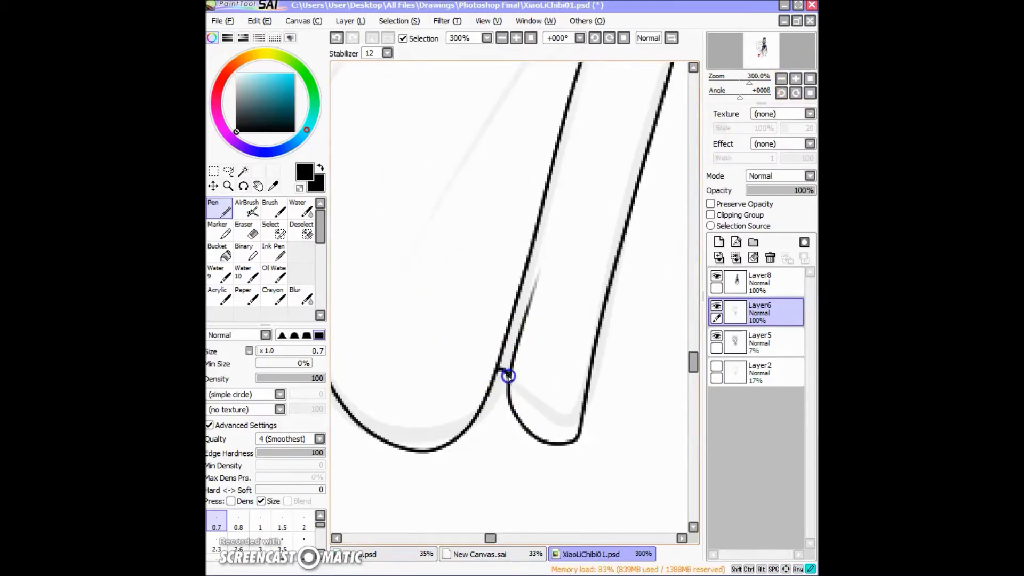
{"action": "left_click_drag", "start_coordinate": [503, 370], "coordinate": [473, 262]}
- Extend the underskirt's wavy hem outward and ink its outer edge and long folds up to the layered ruffle
{"action": "scroll", "coordinate": [461, 228], "scroll_direction": "down", "scroll_amount": 2}
{"action": "left_click", "coordinate": [795, 79]}
{"action": "scroll", "coordinate": [560, 153], "scroll_direction": "up", "scroll_amount": 4}
{"action": "left_click_drag", "start_coordinate": [560, 153], "coordinate": [617, 155]}
{"action": "scroll", "coordinate": [458, 352], "scroll_direction": "down", "scroll_amount": 6}
{"action": "left_click_drag", "start_coordinate": [457, 352], "coordinate": [477, 315]}
{"action": "scroll", "coordinate": [537, 311], "scroll_direction": "up", "scroll_amount": 4}
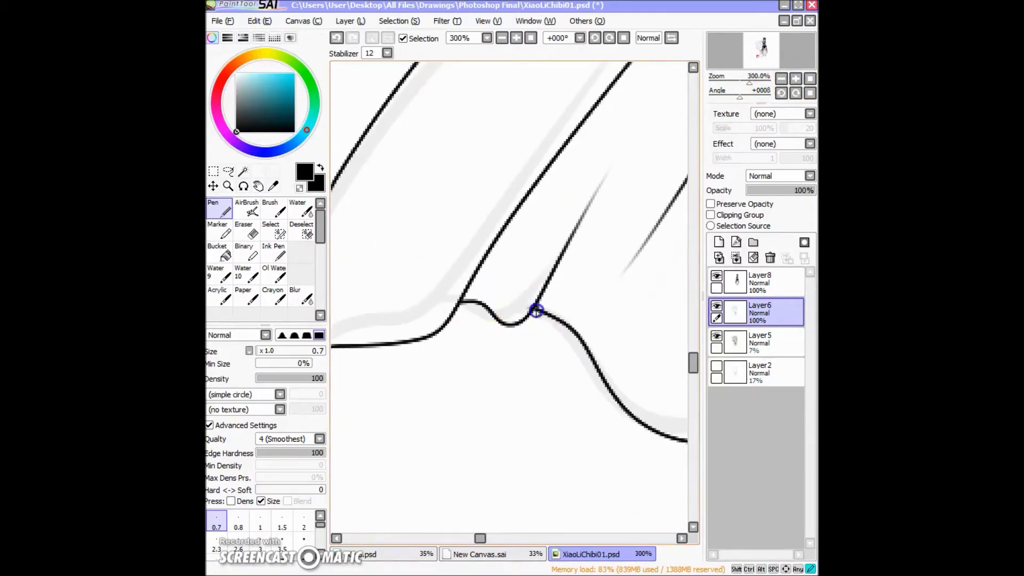
{"action": "mouse_move", "coordinate": [492, 307]}
{"action": "left_mouse_down"}
{"action": "mouse_move", "coordinate": [331, 343]}
{"action": "mouse_move", "coordinate": [571, 256]}
{"action": "mouse_move", "coordinate": [496, 319]}
{"action": "left_mouse_up"}
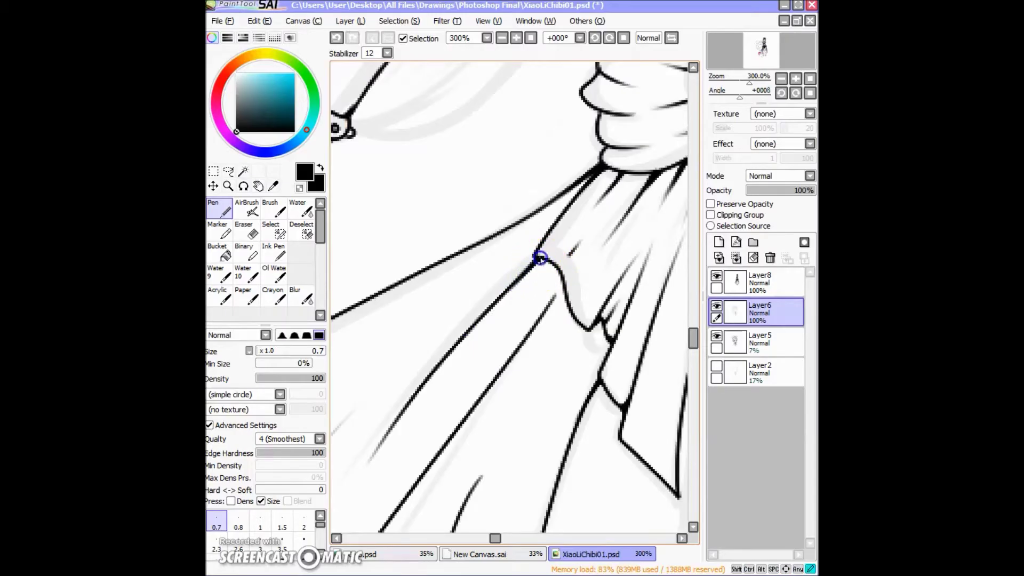
- Ink the remaining skirt panel behind the raised leg, between the thigh cuff and the hanging sash ribbon with its ring
{"action": "left_click_drag", "start_coordinate": [748, 83], "coordinate": [737, 83]}
{"action": "left_click_drag", "start_coordinate": [593, 291], "coordinate": [745, 83]}
{"action": "left_click_drag", "start_coordinate": [510, 418], "coordinate": [540, 367]}
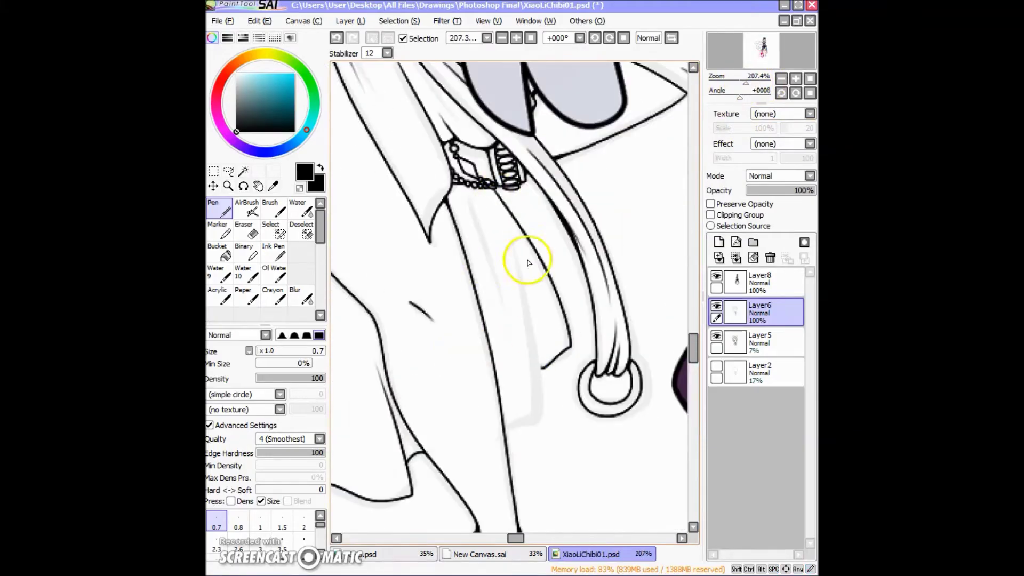
{"action": "left_click_drag", "start_coordinate": [494, 268], "coordinate": [496, 312]}
{"action": "scroll", "coordinate": [509, 216], "scroll_direction": "up", "scroll_amount": 2}
{"action": "mouse_move", "coordinate": [520, 228]}
{"action": "left_mouse_down"}
{"action": "mouse_move", "coordinate": [533, 357]}
{"action": "mouse_move", "coordinate": [548, 315]}
{"action": "mouse_move", "coordinate": [521, 347]}
{"action": "mouse_move", "coordinate": [528, 503]}
{"action": "mouse_move", "coordinate": [423, 243]}
{"action": "left_mouse_up"}
{"action": "scroll", "coordinate": [406, 332], "scroll_direction": "down", "scroll_amount": 7}
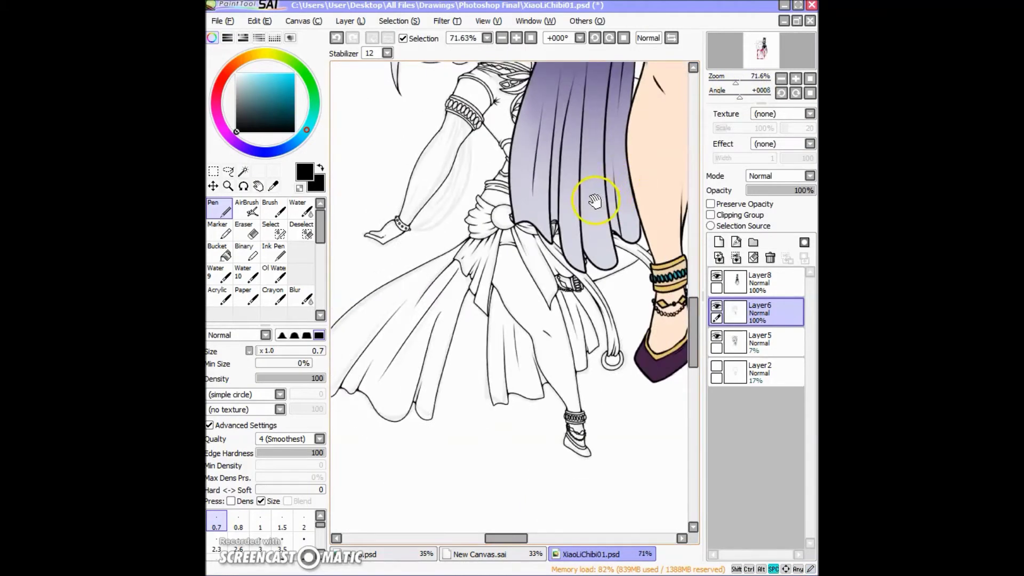
- Hide the coloured reference figure on Layer8 and add a new layer above the Layer6 line art for the sleeves
{"action": "left_click", "coordinate": [716, 276]}
{"action": "left_click_drag", "start_coordinate": [447, 151], "coordinate": [694, 393]}
{"action": "left_click", "coordinate": [719, 242]}
{"action": "left_click_drag", "start_coordinate": [722, 77], "coordinate": [741, 77]}
- Ink the billowing sheer sleeve and its long folds between the beaded armband and the wrist cuff
{"action": "mouse_move", "coordinate": [511, 331]}
{"action": "left_mouse_down"}
{"action": "mouse_move", "coordinate": [562, 320]}
{"action": "mouse_move", "coordinate": [450, 423]}
{"action": "mouse_move", "coordinate": [647, 137]}
{"action": "mouse_move", "coordinate": [579, 376]}
{"action": "mouse_move", "coordinate": [551, 228]}
{"action": "left_mouse_up"}
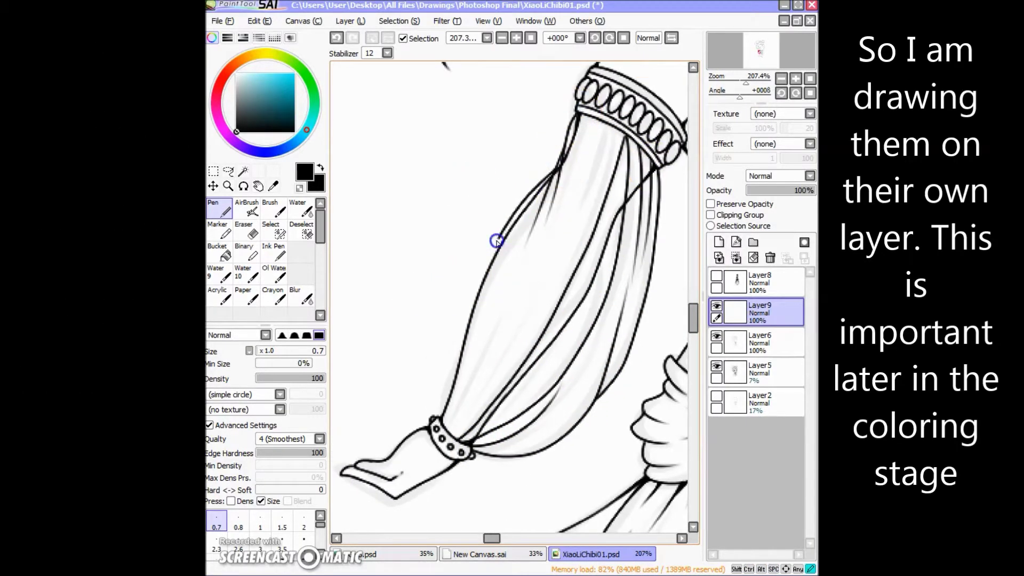
{"action": "key", "text": "ctrl+z"}
{"action": "mouse_move", "coordinate": [579, 144]}
{"action": "left_mouse_down"}
{"action": "mouse_move", "coordinate": [435, 425]}
{"action": "mouse_move", "coordinate": [540, 296]}
{"action": "left_mouse_up"}
{"action": "left_click_drag", "start_coordinate": [616, 120], "coordinate": [549, 280]}
{"action": "scroll", "coordinate": [457, 363], "scroll_direction": "down", "scroll_amount": 4}
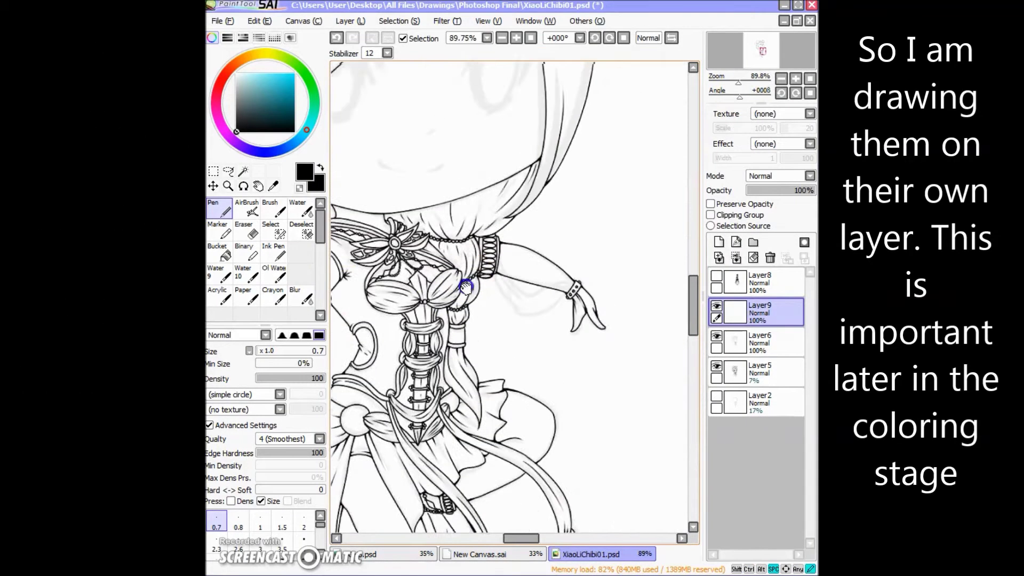
- Ink the sheer sleeve draping under the outstretched forearm on the other arm
{"action": "scroll", "coordinate": [441, 194], "scroll_direction": "up", "scroll_amount": 4}
{"action": "mouse_move", "coordinate": [442, 187]}
{"action": "left_mouse_down"}
{"action": "mouse_move", "coordinate": [631, 317]}
{"action": "mouse_move", "coordinate": [567, 347]}
{"action": "mouse_move", "coordinate": [448, 290]}
{"action": "left_mouse_up"}
{"action": "scroll", "coordinate": [605, 267], "scroll_direction": "down", "scroll_amount": 5}
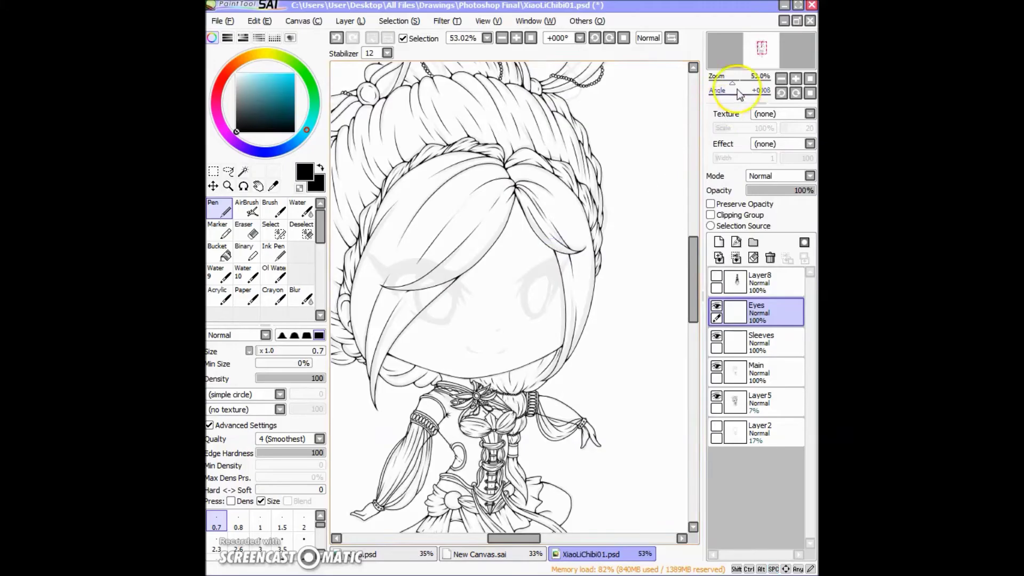
- On the Eyes layer, ink the upper lid, inner lashes and lower curve of the eye not covered by the fringe
{"action": "scroll", "coordinate": [512, 277], "scroll_direction": "up", "scroll_amount": 4}
{"action": "left_click_drag", "start_coordinate": [587, 176], "coordinate": [424, 278]}
{"action": "scroll", "coordinate": [424, 278], "scroll_direction": "up", "scroll_amount": 2}
{"action": "left_click_drag", "start_coordinate": [435, 322], "coordinate": [491, 229]}
{"action": "left_click_drag", "start_coordinate": [437, 247], "coordinate": [624, 171]}
{"action": "left_click_drag", "start_coordinate": [483, 261], "coordinate": [483, 344]}
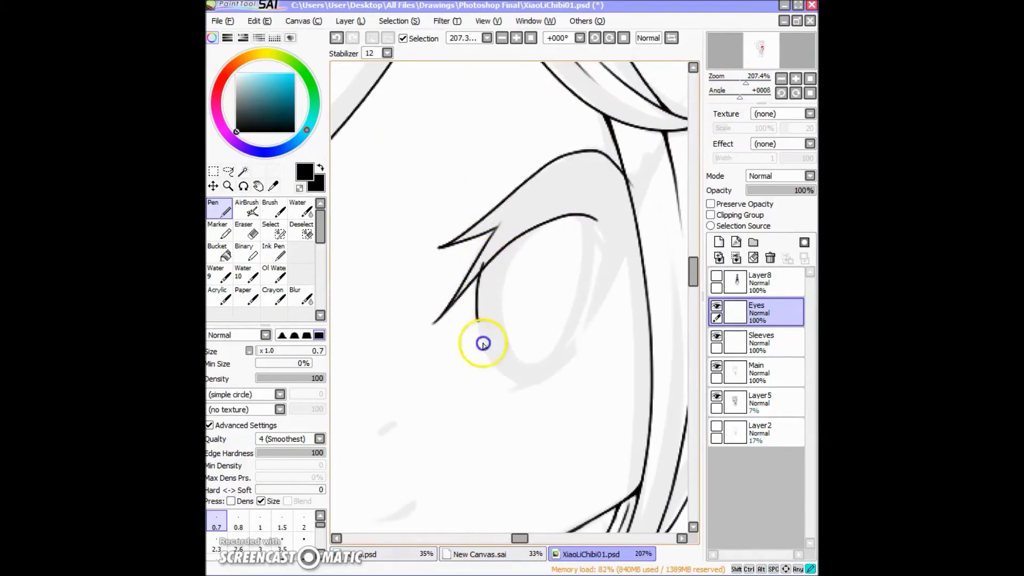
{"action": "left_click_drag", "start_coordinate": [508, 388], "coordinate": [550, 373]}
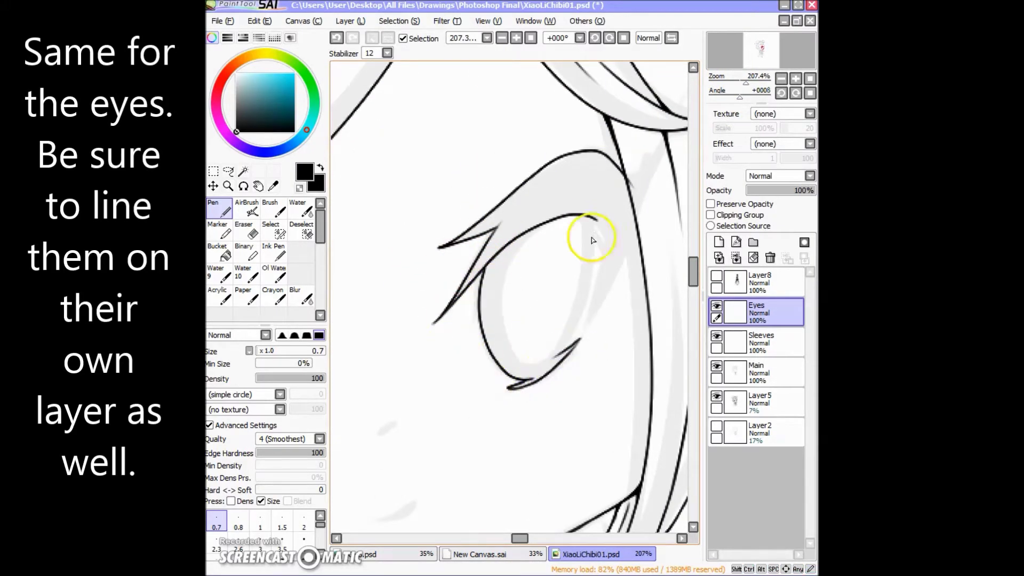
- Ink the eye's outer edge and iris contour, and thicken the iris outline with the pen at size 7
{"action": "left_click_drag", "start_coordinate": [592, 240], "coordinate": [567, 346]}
{"action": "left_click_drag", "start_coordinate": [598, 226], "coordinate": [586, 331]}
{"action": "mouse_move", "coordinate": [618, 176]}
{"action": "left_mouse_down"}
{"action": "mouse_move", "coordinate": [539, 338]}
{"action": "mouse_move", "coordinate": [590, 299]}
{"action": "mouse_move", "coordinate": [500, 204]}
{"action": "left_mouse_up"}
{"action": "left_click_drag", "start_coordinate": [563, 212], "coordinate": [564, 350]}
{"action": "left_click_drag", "start_coordinate": [520, 238], "coordinate": [506, 327]}
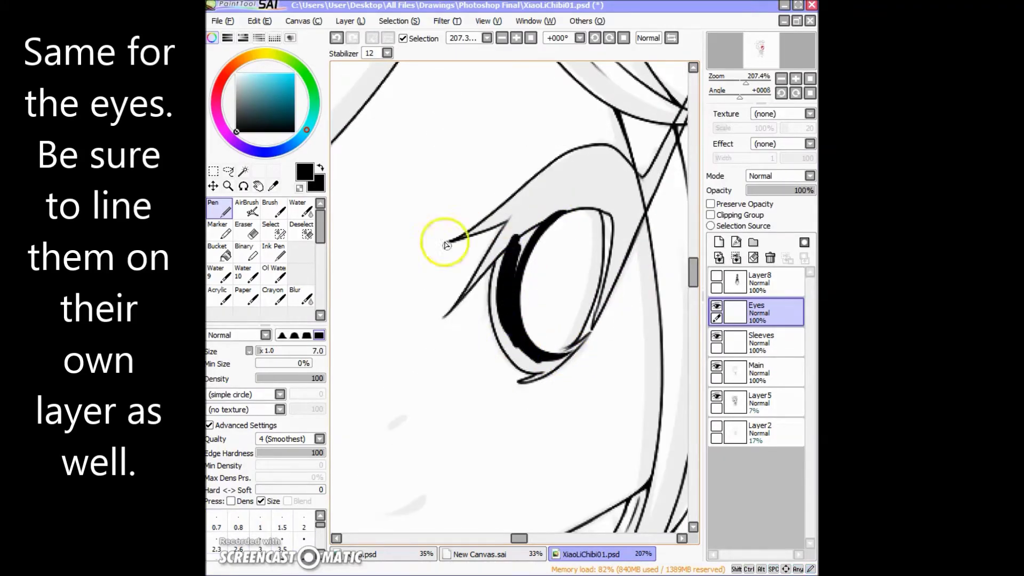
- Fill the upper lid, inner lashes and iris rim of this eye with solid black at pen size 7
{"action": "mouse_move", "coordinate": [535, 367]}
{"action": "left_mouse_down"}
{"action": "mouse_move", "coordinate": [552, 367]}
{"action": "mouse_move", "coordinate": [592, 304]}
{"action": "mouse_move", "coordinate": [599, 223]}
{"action": "left_mouse_up"}
{"action": "key", "text": "ctrl+z"}
{"action": "left_click_drag", "start_coordinate": [483, 234], "coordinate": [487, 258]}
{"action": "mouse_move", "coordinate": [584, 163]}
{"action": "left_mouse_down"}
{"action": "mouse_move", "coordinate": [450, 233]}
{"action": "mouse_move", "coordinate": [496, 155]}
{"action": "mouse_move", "coordinate": [457, 228]}
{"action": "left_mouse_up"}
{"action": "left_click_drag", "start_coordinate": [549, 176], "coordinate": [487, 222]}
{"action": "mouse_move", "coordinate": [533, 192]}
{"action": "left_mouse_down"}
{"action": "mouse_move", "coordinate": [622, 206]}
{"action": "mouse_move", "coordinate": [597, 197]}
{"action": "left_mouse_up"}
{"action": "mouse_move", "coordinate": [574, 207]}
{"action": "left_mouse_down"}
{"action": "mouse_move", "coordinate": [488, 207]}
{"action": "mouse_move", "coordinate": [499, 349]}
{"action": "left_mouse_up"}
{"action": "key", "text": "ctrl+z"}
{"action": "mouse_move", "coordinate": [533, 282]}
{"action": "left_mouse_down"}
{"action": "mouse_move", "coordinate": [498, 222]}
{"action": "mouse_move", "coordinate": [468, 197]}
{"action": "left_mouse_up"}
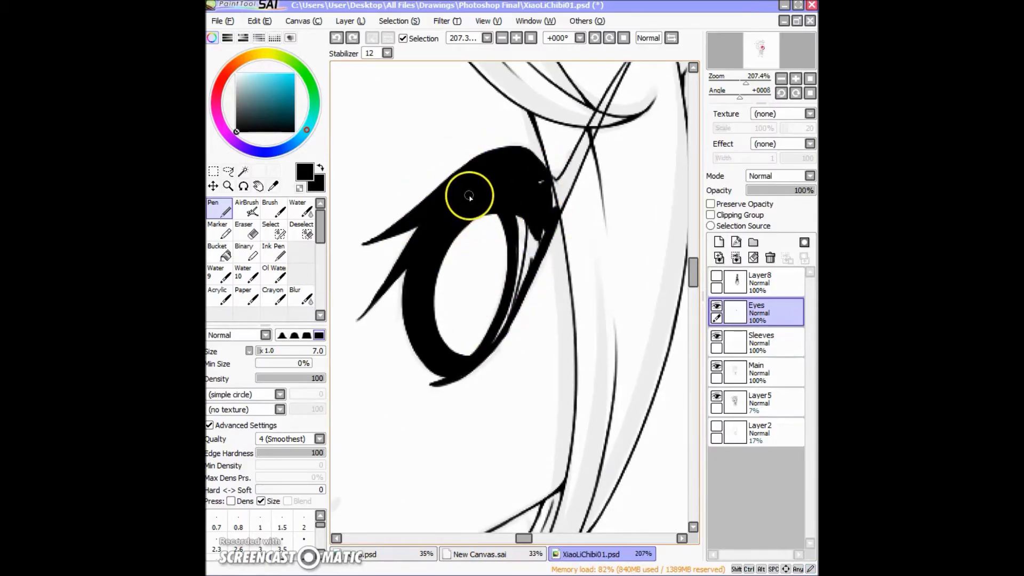
- Clean up the eye's outer corner and ink its thick lash wing with several spiky outer lashes
{"action": "left_click_drag", "start_coordinate": [538, 235], "coordinate": [533, 242]}
{"action": "mouse_move", "coordinate": [629, 64]}
{"action": "left_mouse_down"}
{"action": "mouse_move", "coordinate": [594, 103]}
{"action": "mouse_move", "coordinate": [535, 243]}
{"action": "mouse_move", "coordinate": [585, 213]}
{"action": "left_mouse_up"}
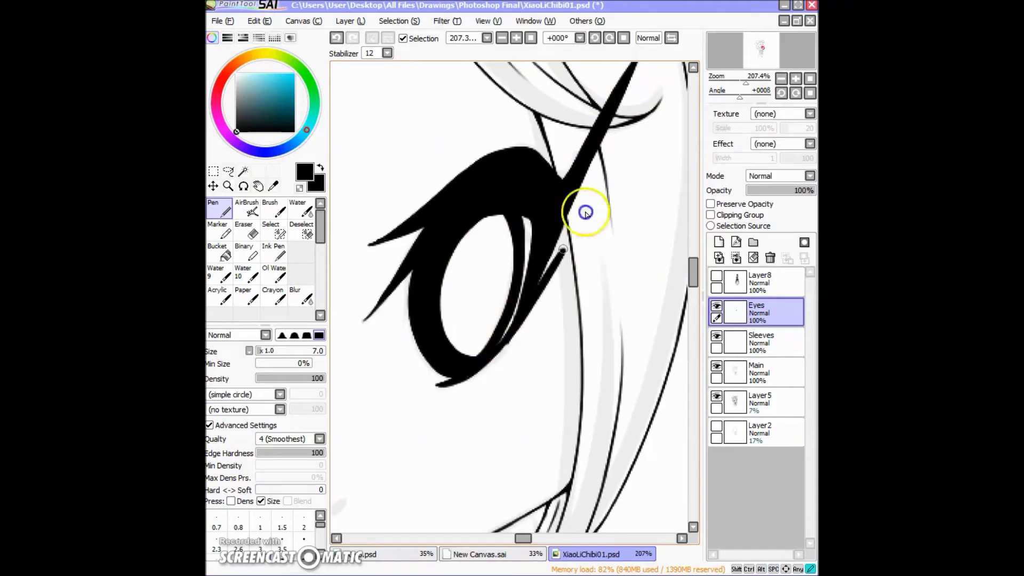
{"action": "mouse_move", "coordinate": [526, 286]}
{"action": "left_mouse_down"}
{"action": "mouse_move", "coordinate": [571, 228]}
{"action": "mouse_move", "coordinate": [566, 259]}
{"action": "left_mouse_up"}
{"action": "scroll", "coordinate": [423, 304], "scroll_direction": "up", "scroll_amount": 1}
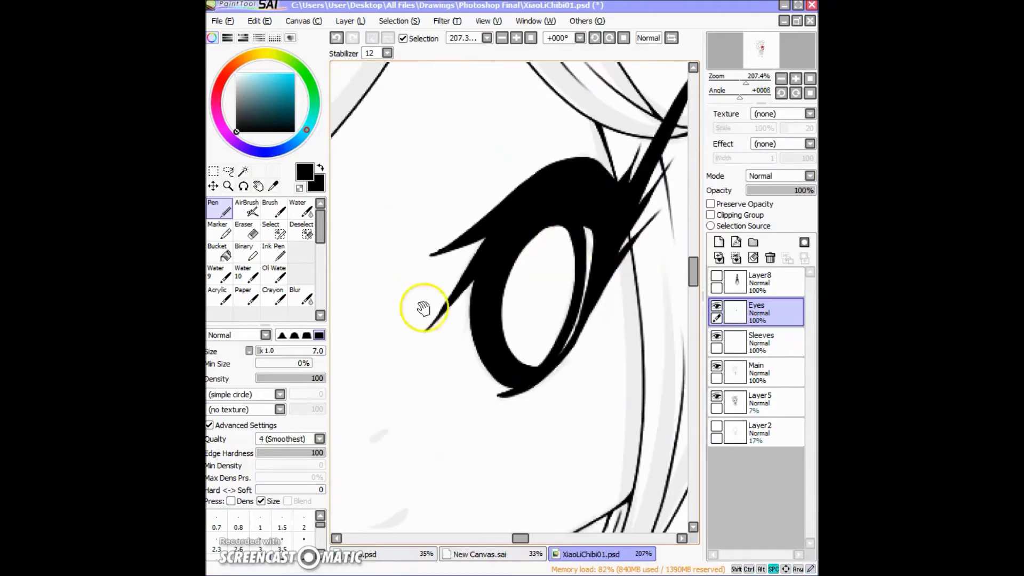
- Ink the upper lid curves and pointed inner lashes of the other eye, beneath the fringe
{"action": "scroll", "coordinate": [498, 228], "scroll_direction": "down", "scroll_amount": 5}
{"action": "scroll", "coordinate": [576, 194], "scroll_direction": "up", "scroll_amount": 6}
{"action": "mouse_move", "coordinate": [576, 194]}
{"action": "left_mouse_down"}
{"action": "mouse_move", "coordinate": [577, 231]}
{"action": "mouse_move", "coordinate": [608, 202]}
{"action": "mouse_move", "coordinate": [590, 270]}
{"action": "mouse_move", "coordinate": [487, 236]}
{"action": "left_mouse_up"}
{"action": "scroll", "coordinate": [577, 230], "scroll_direction": "down", "scroll_amount": 2}
{"action": "left_click_drag", "start_coordinate": [409, 244], "coordinate": [640, 312]}
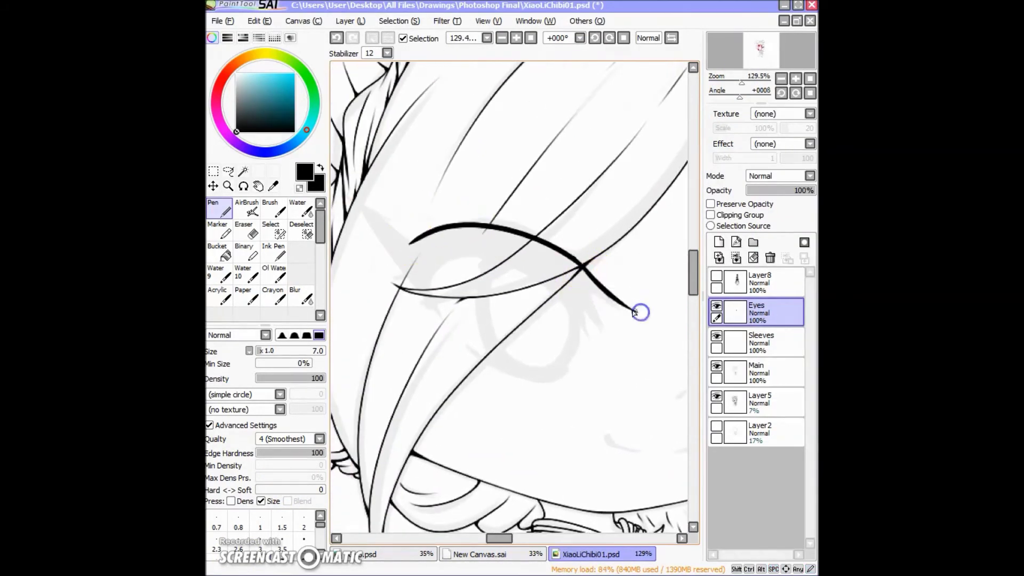
{"action": "left_click_drag", "start_coordinate": [433, 275], "coordinate": [545, 287]}
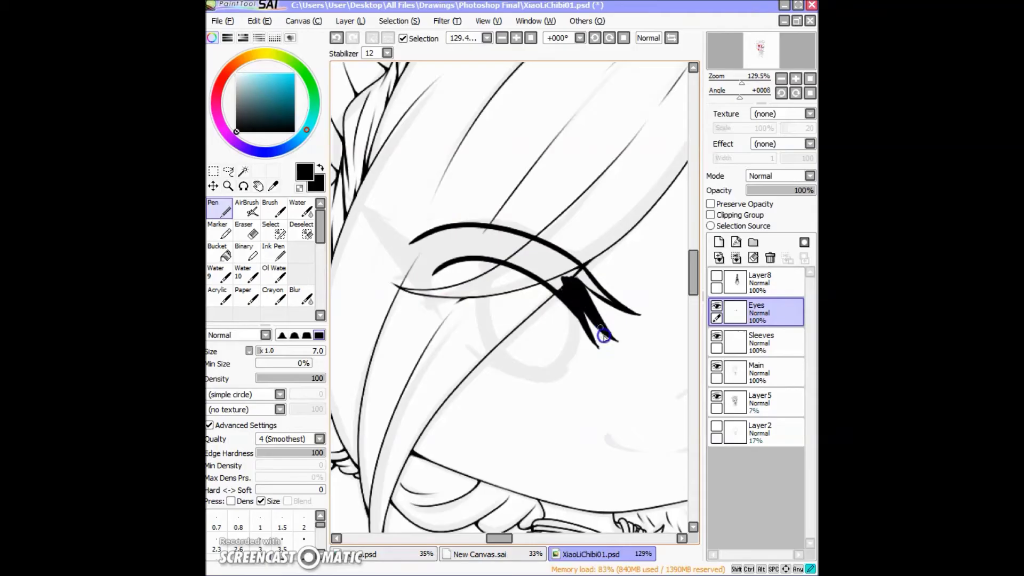
{"action": "scroll", "coordinate": [591, 339], "scroll_direction": "up", "scroll_amount": 1}
{"action": "left_click_drag", "start_coordinate": [591, 339], "coordinate": [477, 303]}
- Ink the fringe-covered eye's long outer wing and fill its upper lid with solid black at pen size 10
{"action": "mouse_move", "coordinate": [427, 246]}
{"action": "left_mouse_down"}
{"action": "mouse_move", "coordinate": [476, 268]}
{"action": "mouse_move", "coordinate": [614, 275]}
{"action": "left_mouse_up"}
{"action": "left_click_drag", "start_coordinate": [352, 178], "coordinate": [453, 317]}
{"action": "mouse_move", "coordinate": [441, 252]}
{"action": "left_mouse_down"}
{"action": "mouse_move", "coordinate": [366, 183]}
{"action": "mouse_move", "coordinate": [301, 191]}
{"action": "left_mouse_up"}
{"action": "mouse_move", "coordinate": [558, 218]}
{"action": "left_mouse_down"}
{"action": "mouse_move", "coordinate": [393, 235]}
{"action": "mouse_move", "coordinate": [426, 279]}
{"action": "mouse_move", "coordinate": [479, 255]}
{"action": "left_mouse_up"}
{"action": "mouse_move", "coordinate": [551, 264]}
{"action": "left_mouse_down"}
{"action": "mouse_move", "coordinate": [459, 270]}
{"action": "mouse_move", "coordinate": [434, 297]}
{"action": "left_mouse_up"}
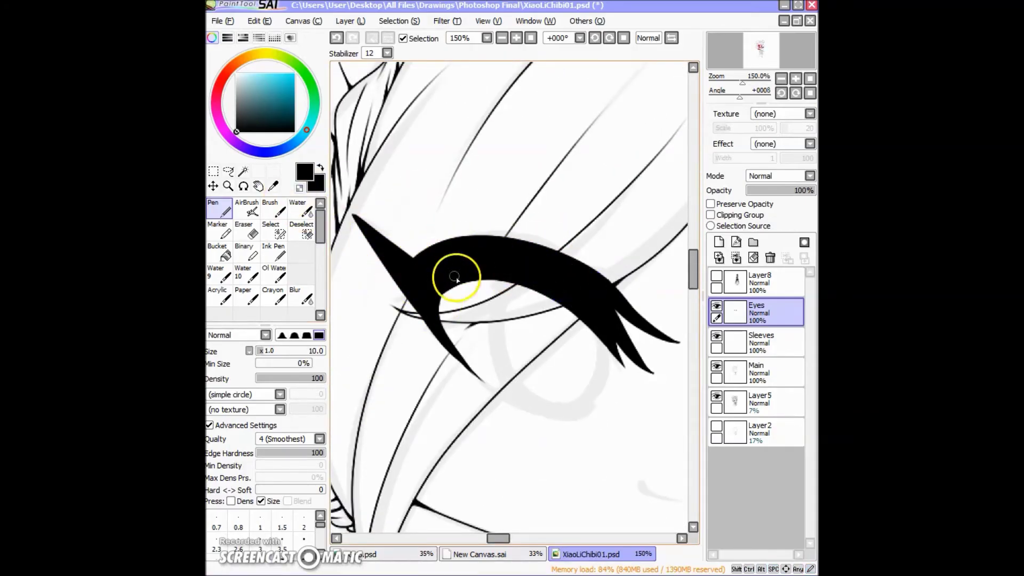
- Ink the fringe-covered eye's large round iris outline, lower lid and spiky outer lashes with the pen at size 8
{"action": "scroll", "coordinate": [530, 164], "scroll_direction": "down", "scroll_amount": 3}
{"action": "scroll", "coordinate": [485, 343], "scroll_direction": "up", "scroll_amount": 2}
{"action": "mouse_move", "coordinate": [555, 251]}
{"action": "left_mouse_down"}
{"action": "mouse_move", "coordinate": [610, 275]}
{"action": "mouse_move", "coordinate": [457, 286]}
{"action": "mouse_move", "coordinate": [446, 227]}
{"action": "left_mouse_up"}
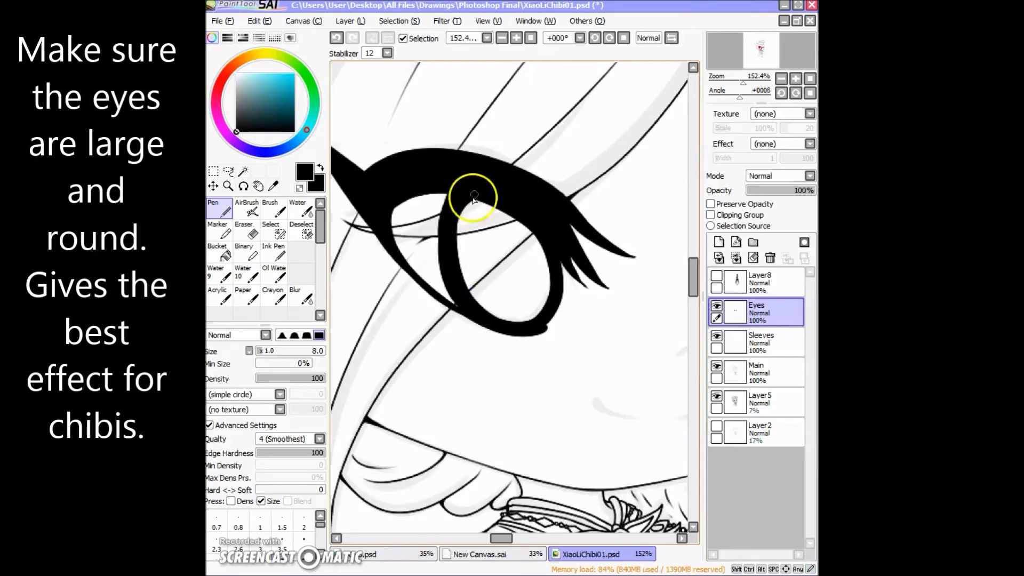
{"action": "left_click_drag", "start_coordinate": [455, 193], "coordinate": [458, 315]}
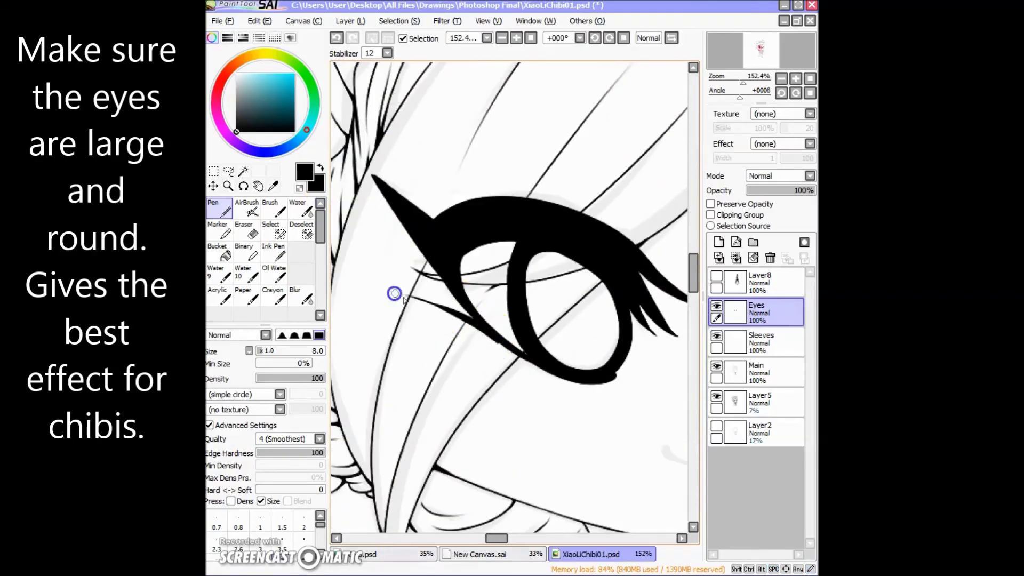
{"action": "left_click_drag", "start_coordinate": [376, 246], "coordinate": [428, 279]}
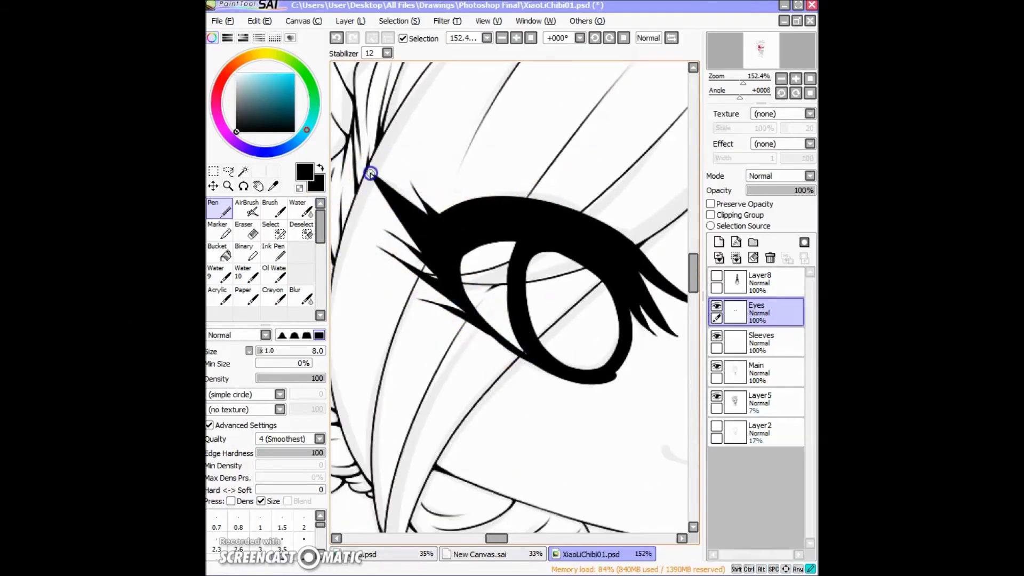
- Ink the small nose mark and the curved smile on the face with the pen at size 5
{"action": "scroll", "coordinate": [605, 178], "scroll_direction": "down", "scroll_amount": 4}
{"action": "left_click", "coordinate": [727, 64]}
{"action": "scroll", "coordinate": [578, 147], "scroll_direction": "up", "scroll_amount": 6}
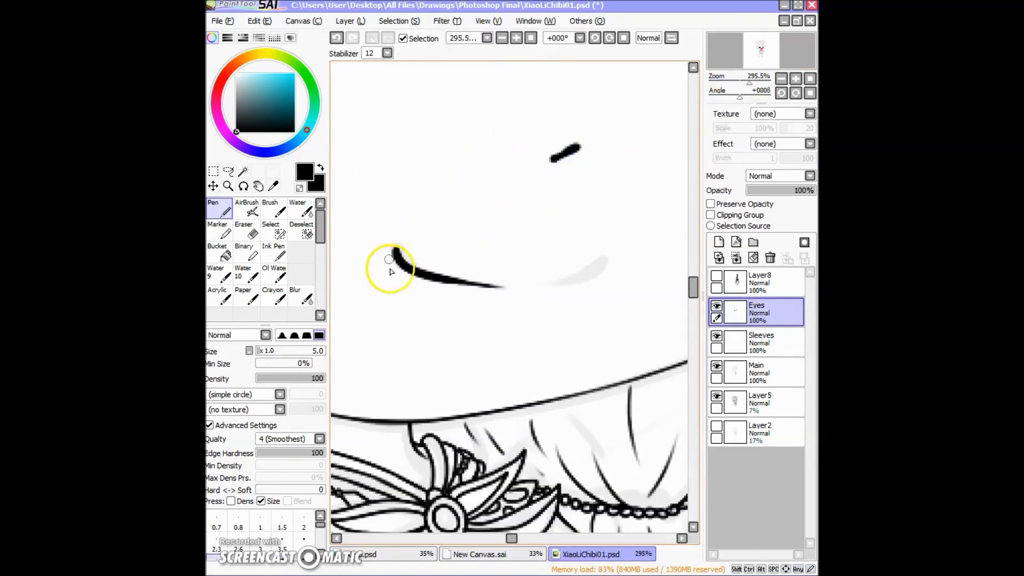
{"action": "scroll", "coordinate": [503, 286], "scroll_direction": "down", "scroll_amount": 5}
{"action": "scroll", "coordinate": [613, 240], "scroll_direction": "down", "scroll_amount": 1}
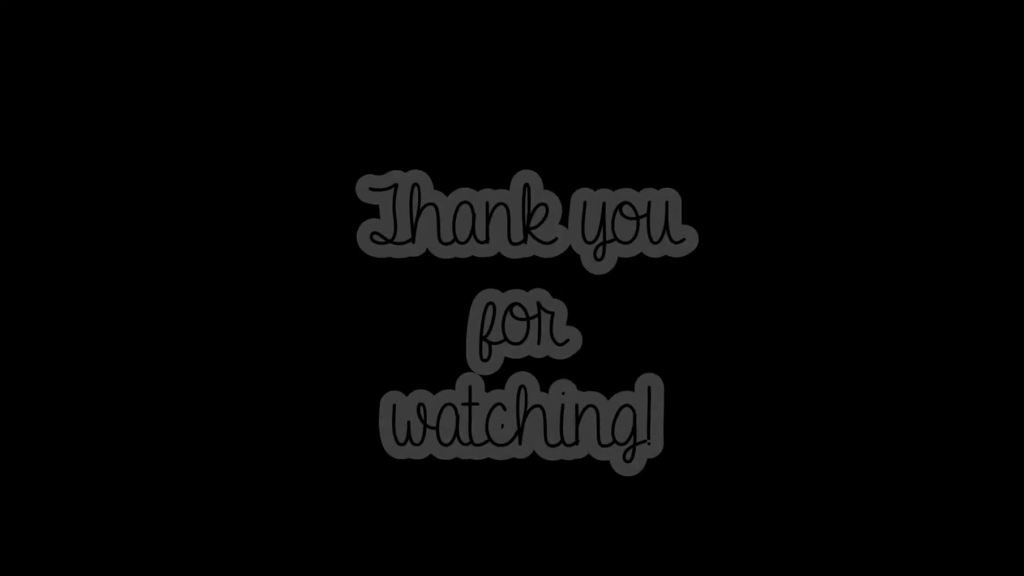